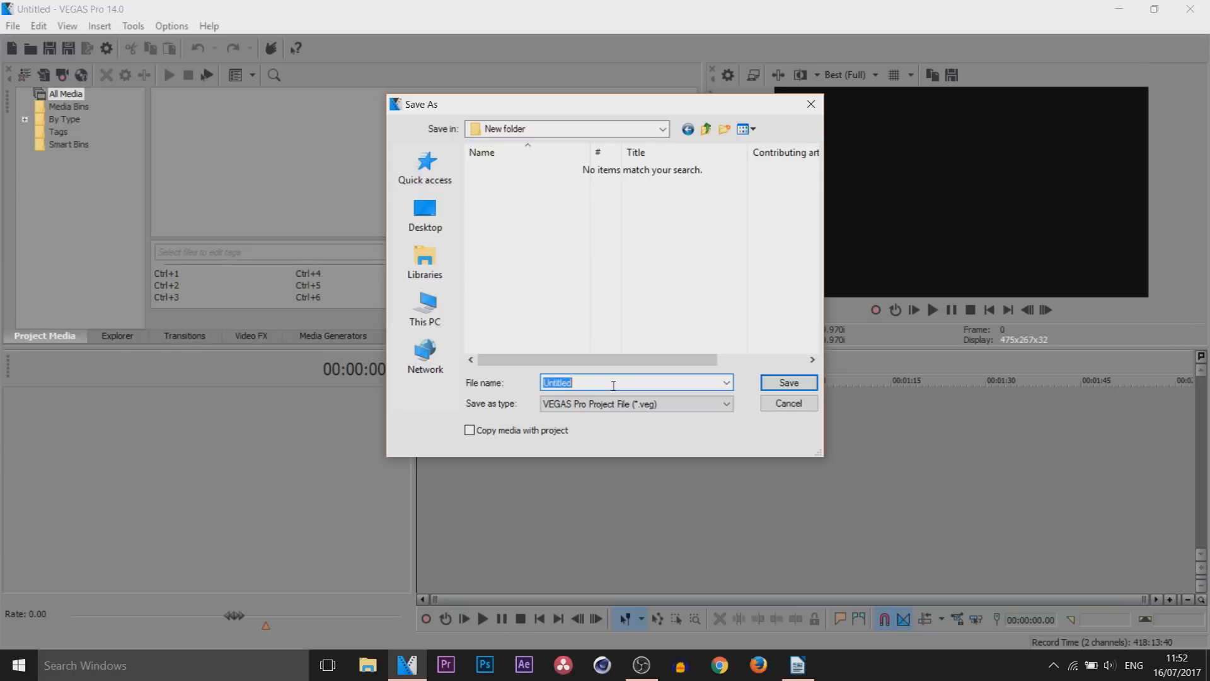
Save the project under the file name example
{"action": "type", "text": "example"}
{"action": "key", "text": "Return"}
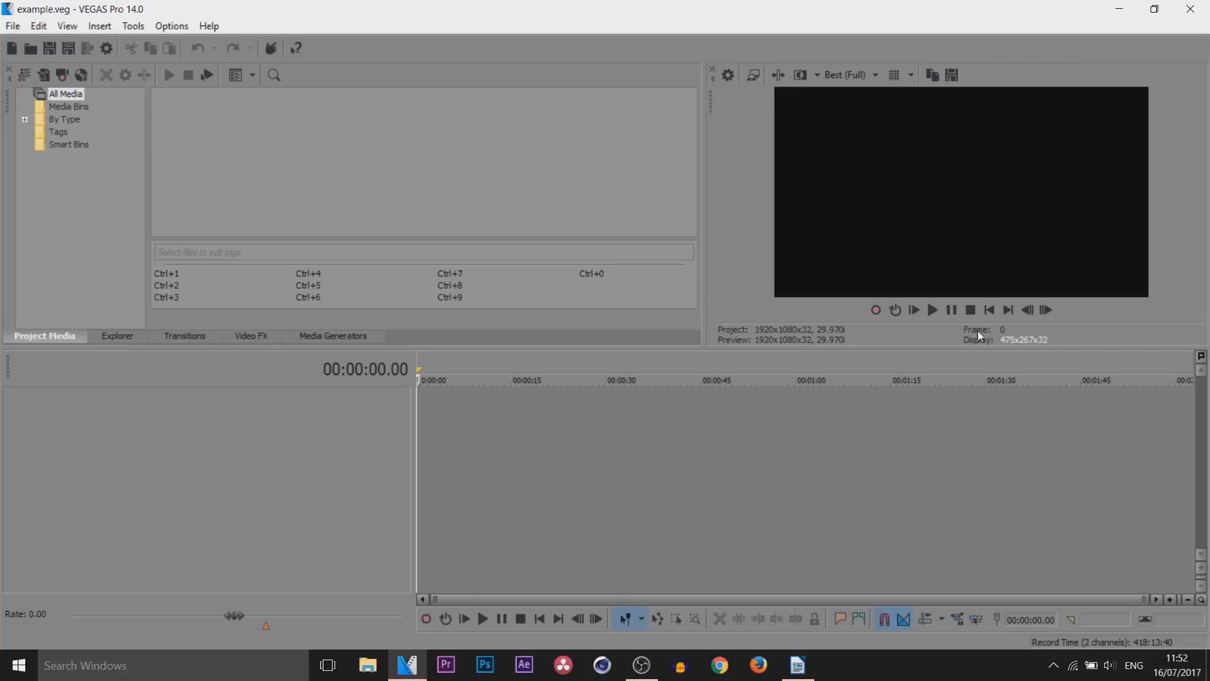
Look through the file explorer, the transitions, the video effects and the media generators
{"action": "left_click", "coordinate": [572, 432]}
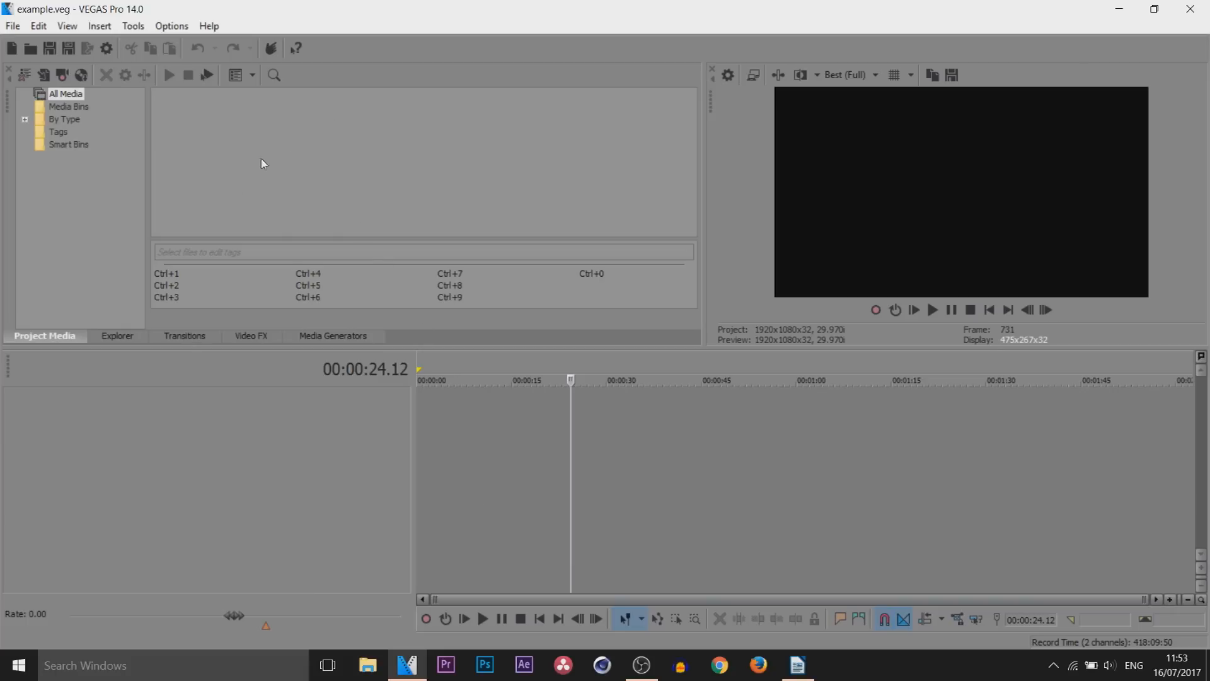
{"action": "left_click", "coordinate": [117, 336]}
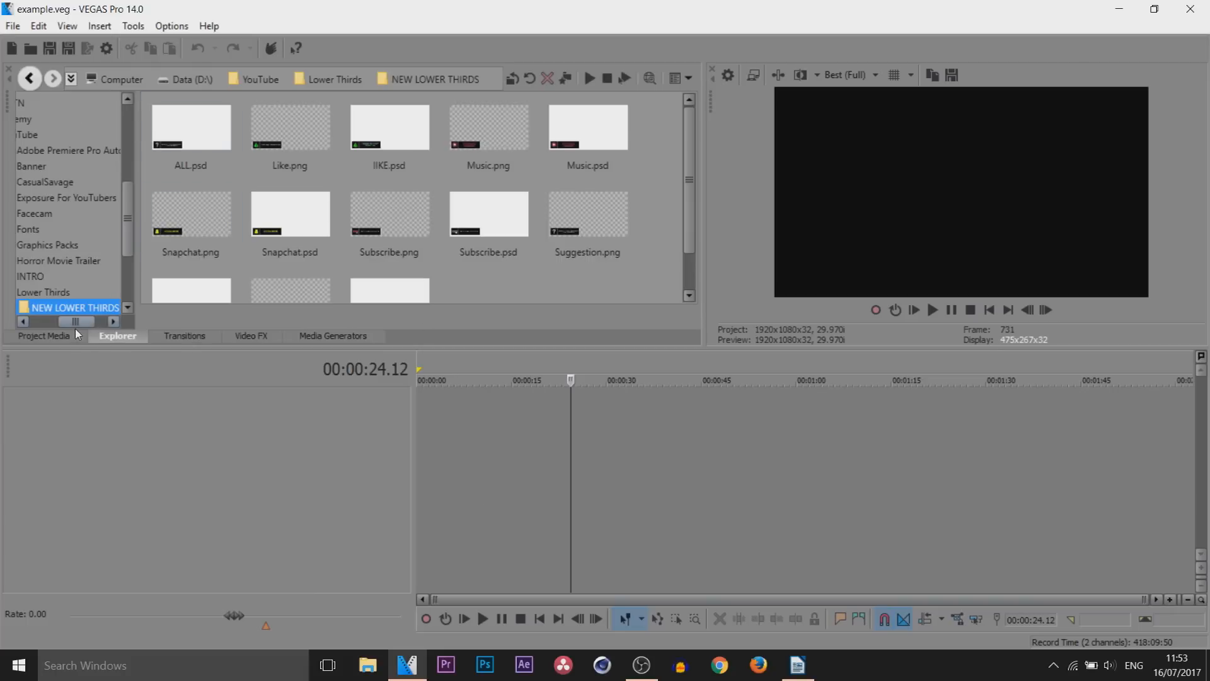
{"action": "left_click_drag", "start_coordinate": [74, 324], "coordinate": [46, 323]}
{"action": "scroll", "coordinate": [65, 182], "scroll_direction": "up", "scroll_amount": 3}
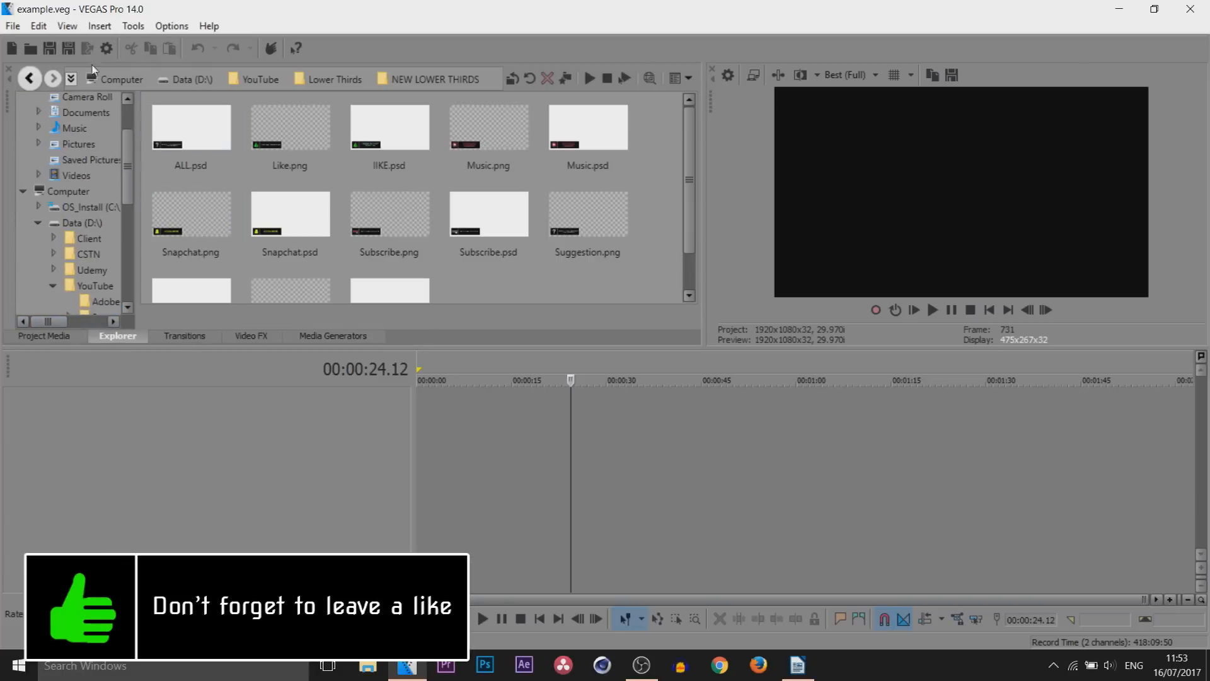
{"action": "left_click", "coordinate": [182, 338]}
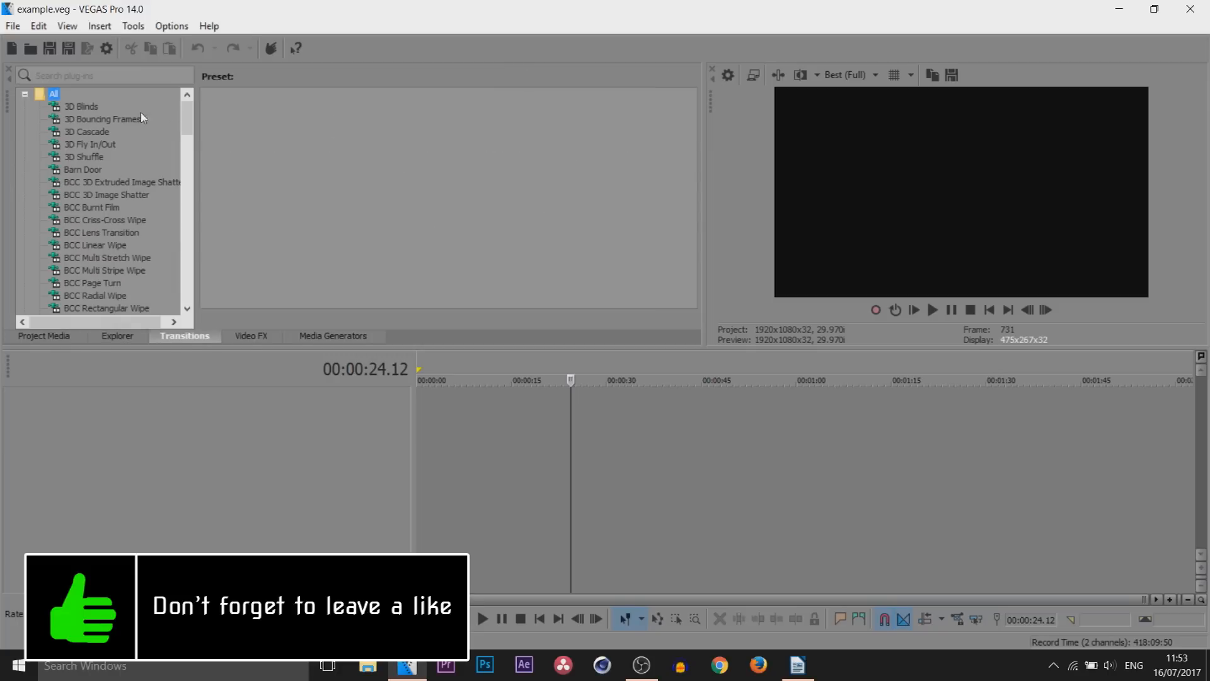
{"action": "left_click_drag", "start_coordinate": [190, 109], "coordinate": [175, 229]}
{"action": "left_click", "coordinate": [250, 336]}
{"action": "left_click_drag", "start_coordinate": [222, 117], "coordinate": [224, 296]}
{"action": "left_click", "coordinate": [317, 335]}
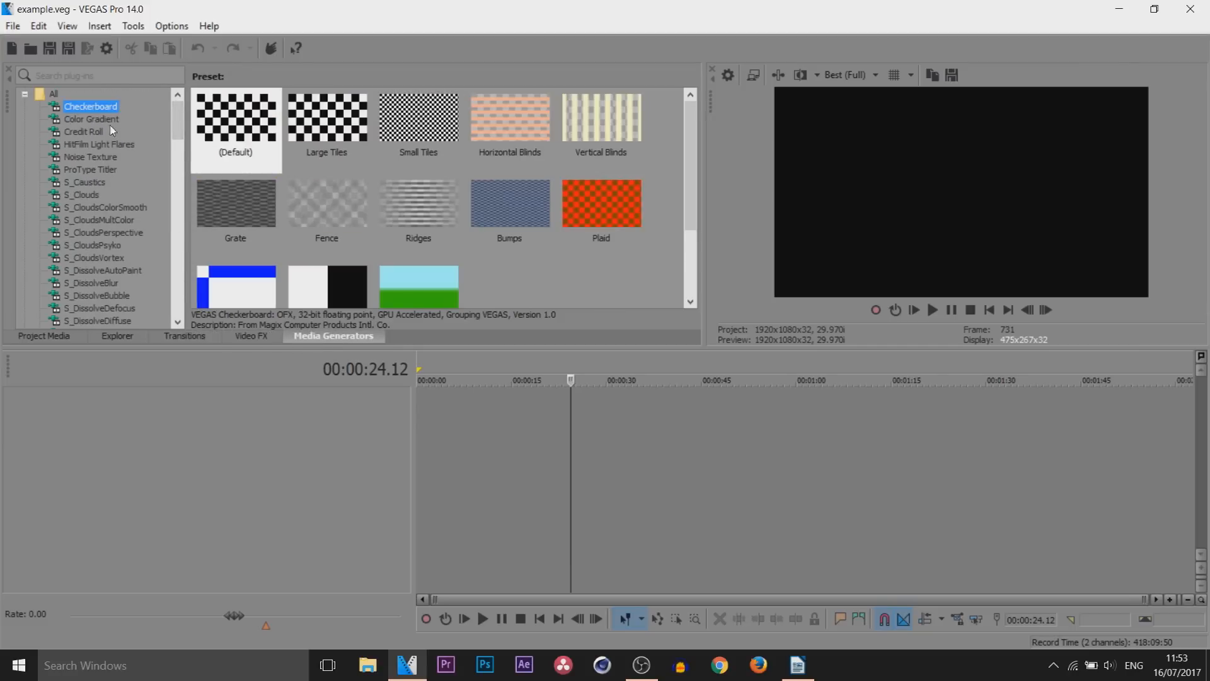
{"action": "left_click_drag", "start_coordinate": [183, 121], "coordinate": [166, 289]}
{"action": "left_click", "coordinate": [108, 284]}
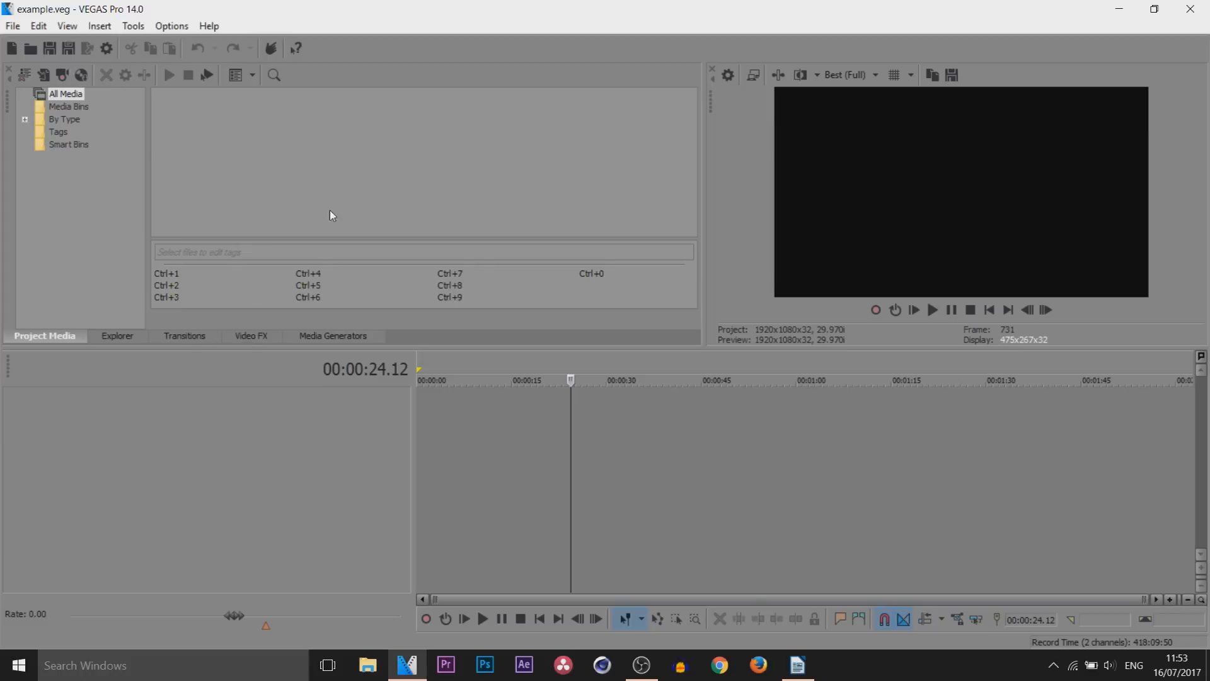
Load the default window layout and return the timeline cursor to the start
{"action": "left_click", "coordinate": [67, 26]}
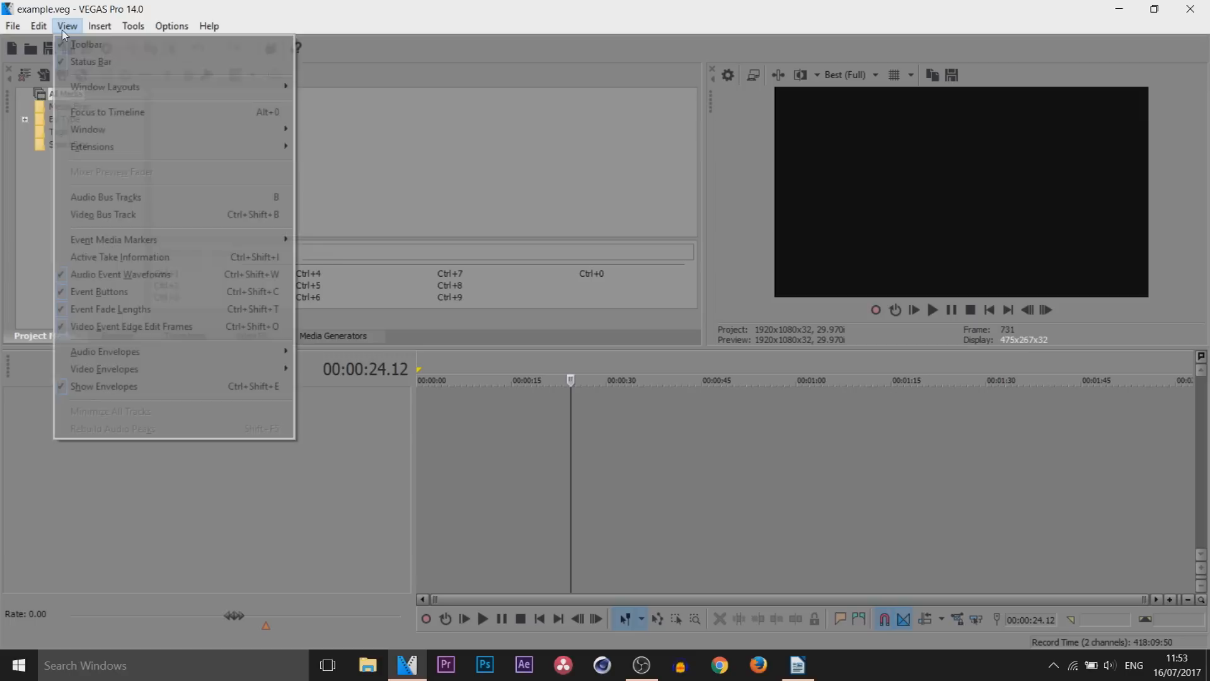
{"action": "mouse_move", "coordinate": [110, 92]}
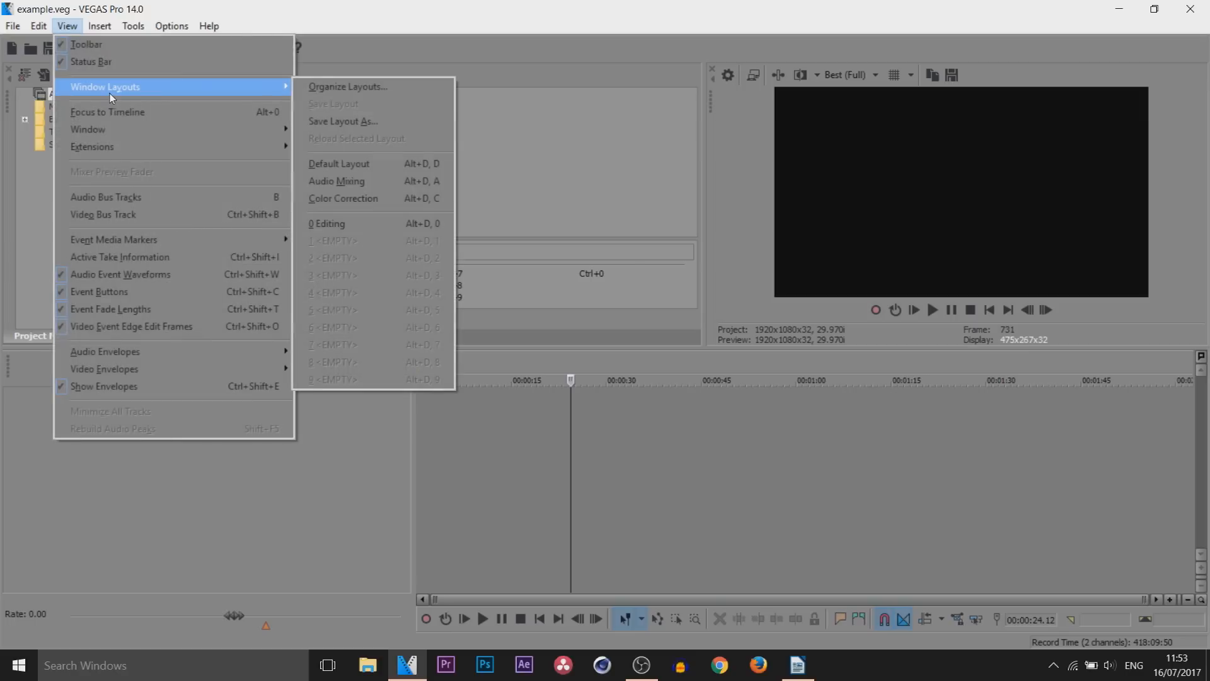
{"action": "left_click", "coordinate": [384, 165]}
{"action": "key", "text": "ctrl+Home"}
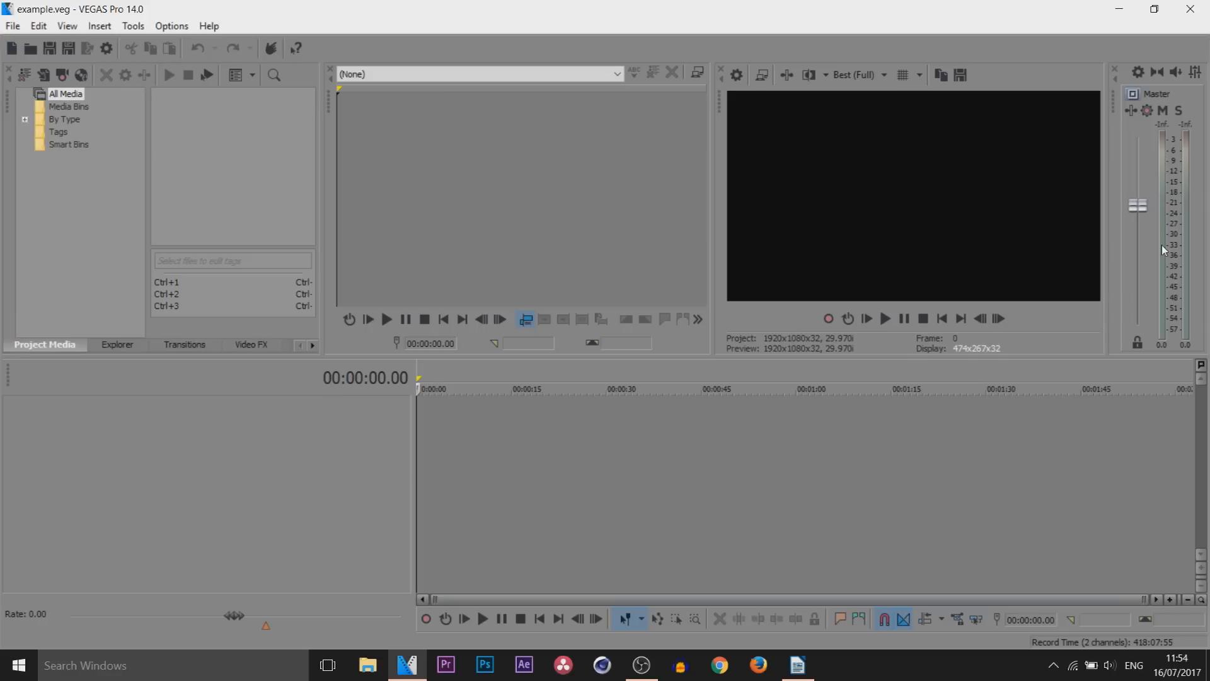
Close the master audio bus window and the trimmer window
{"action": "left_click", "coordinate": [1113, 70]}
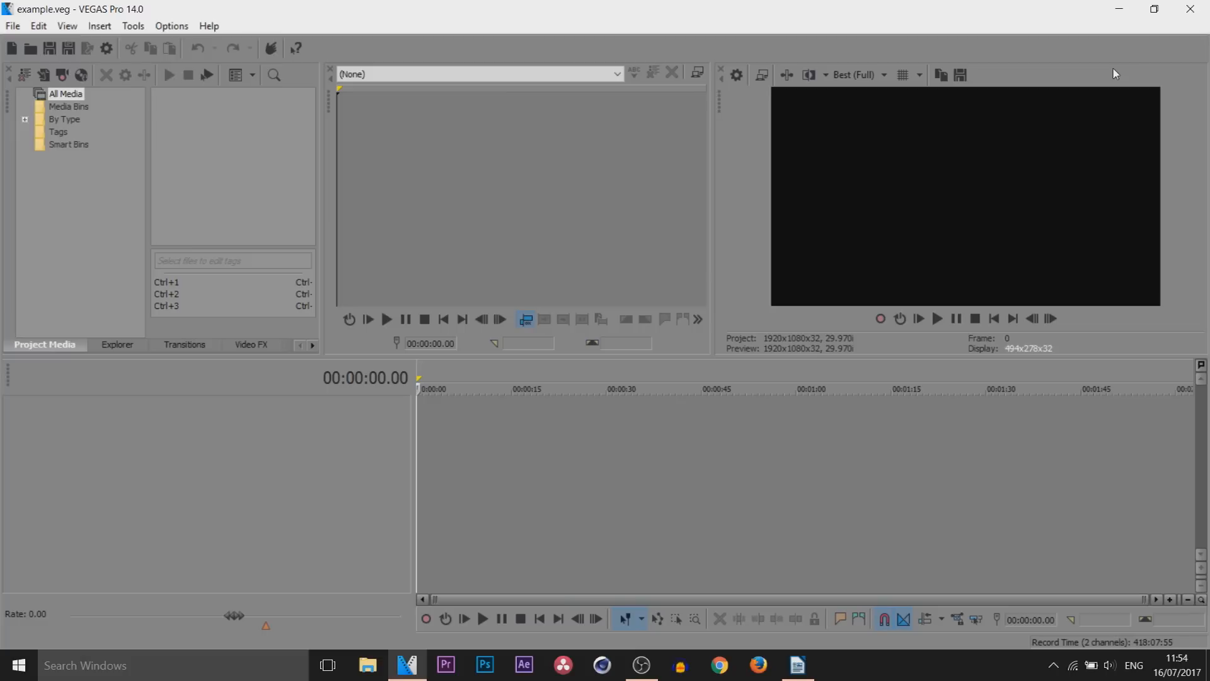
{"action": "left_click_drag", "start_coordinate": [448, 207], "coordinate": [375, 215]}
{"action": "left_click", "coordinate": [374, 215]}
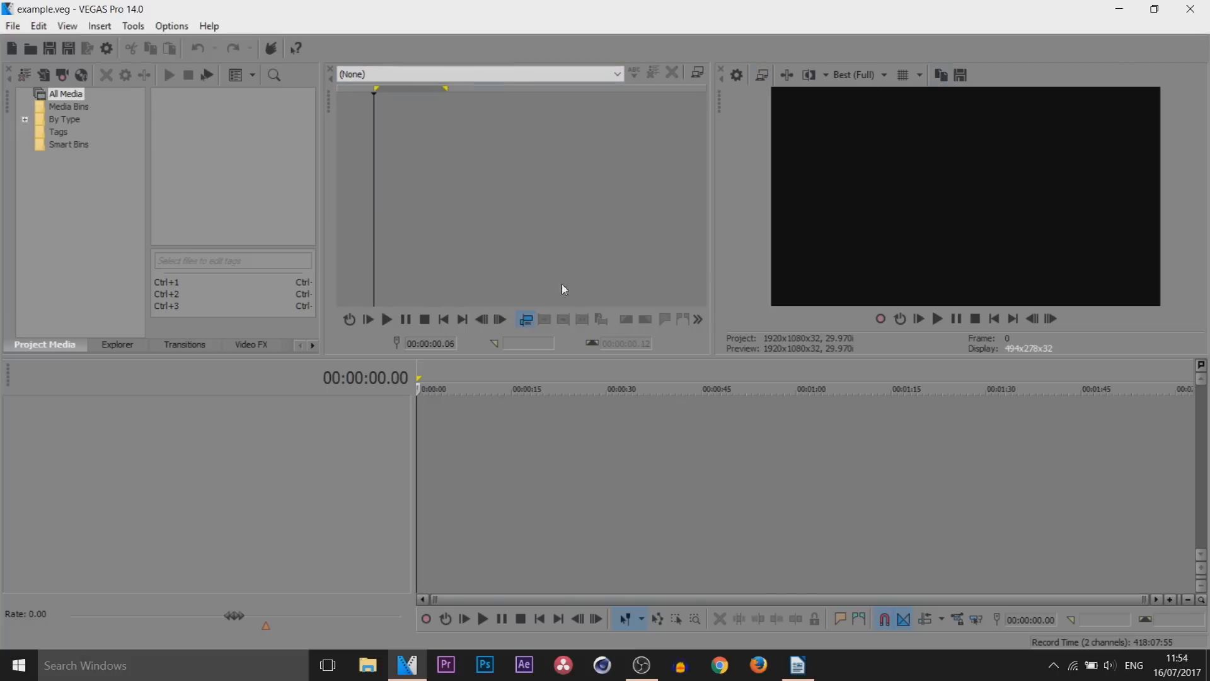
{"action": "left_click", "coordinate": [331, 68]}
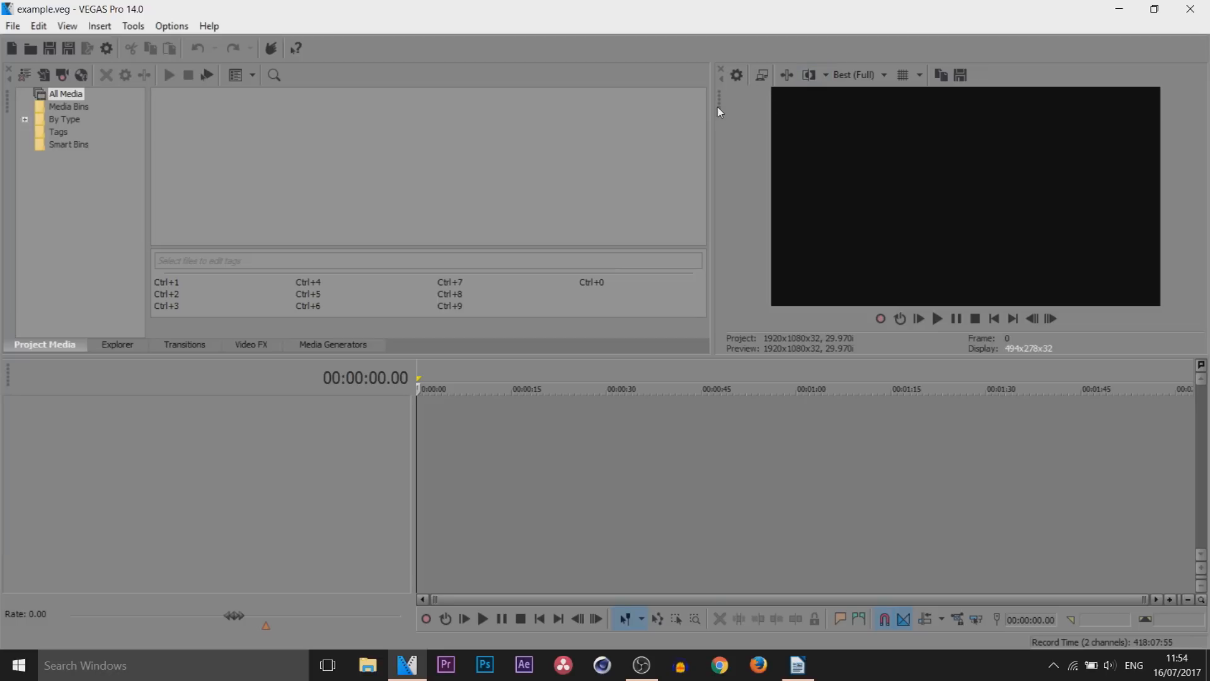
Undock the video preview window, dock it back beside the project media and adjust the divider between them
{"action": "left_click_drag", "start_coordinate": [723, 110], "coordinate": [445, 179]}
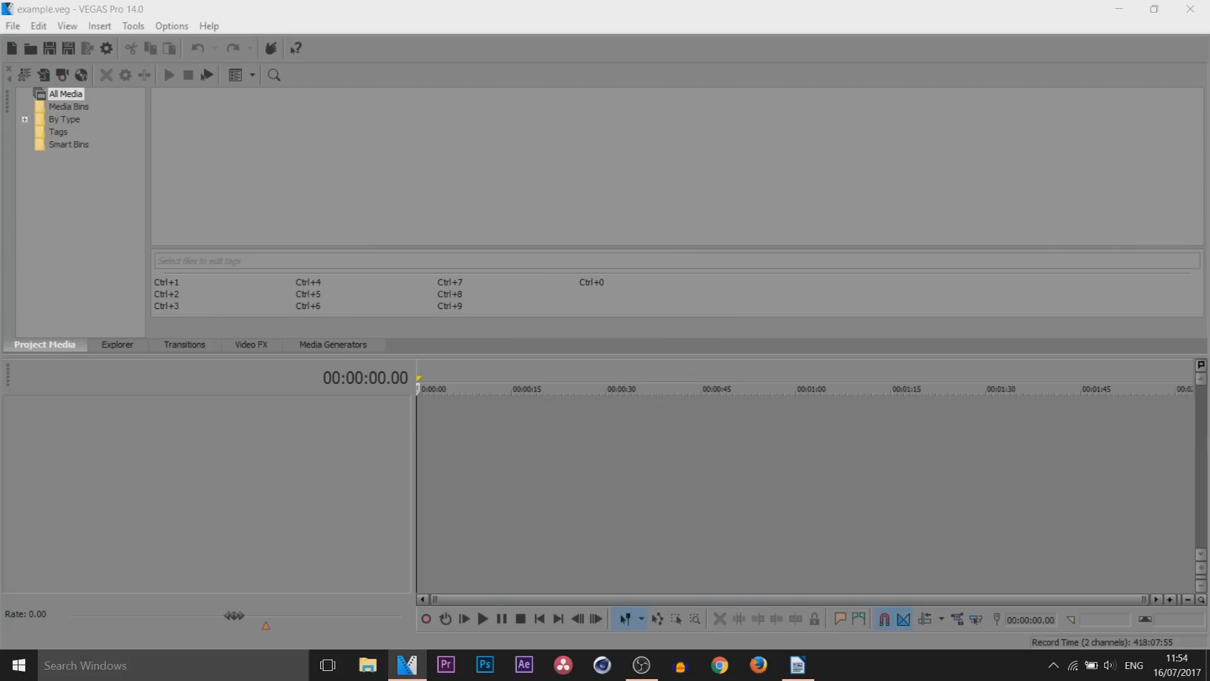
{"action": "left_click_drag", "start_coordinate": [1209, 90], "coordinate": [921, 35]}
{"action": "left_click", "coordinate": [449, 437]}
{"action": "left_click_drag", "start_coordinate": [444, 460], "coordinate": [418, 445]}
{"action": "left_click", "coordinate": [463, 453]}
{"action": "left_click_drag", "start_coordinate": [810, 416], "coordinate": [817, 410]}
{"action": "left_click_drag", "start_coordinate": [978, 23], "coordinate": [934, 81]}
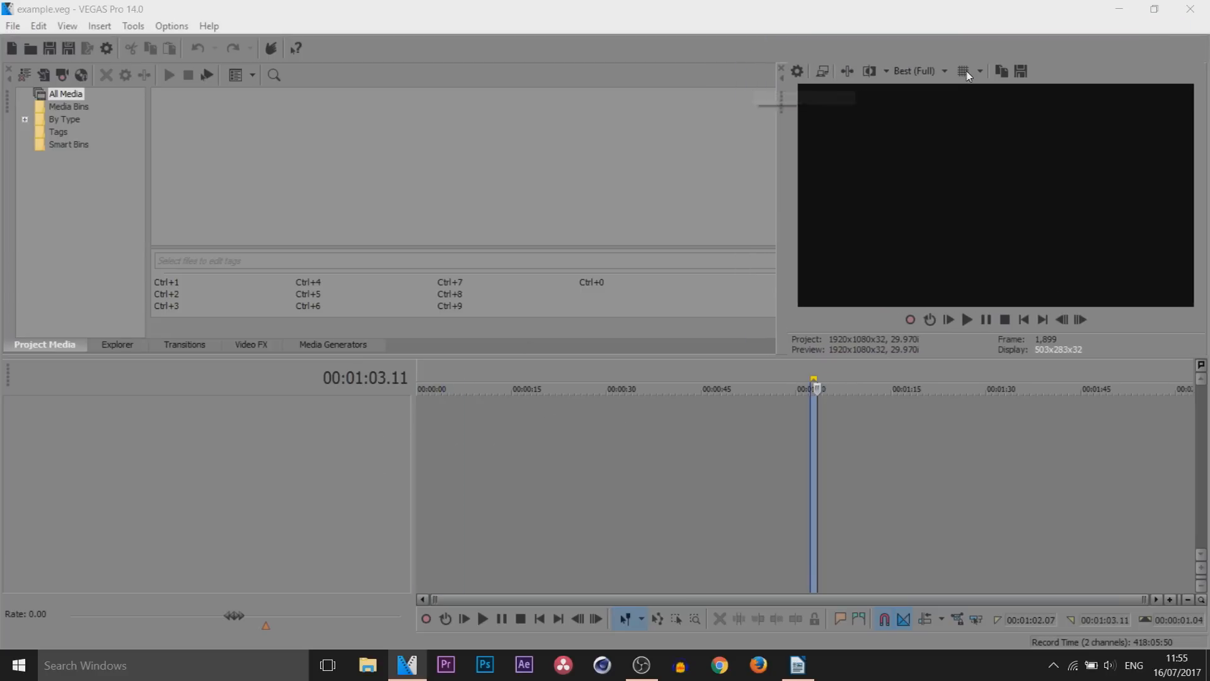
{"action": "left_click_drag", "start_coordinate": [771, 197], "coordinate": [750, 199]}
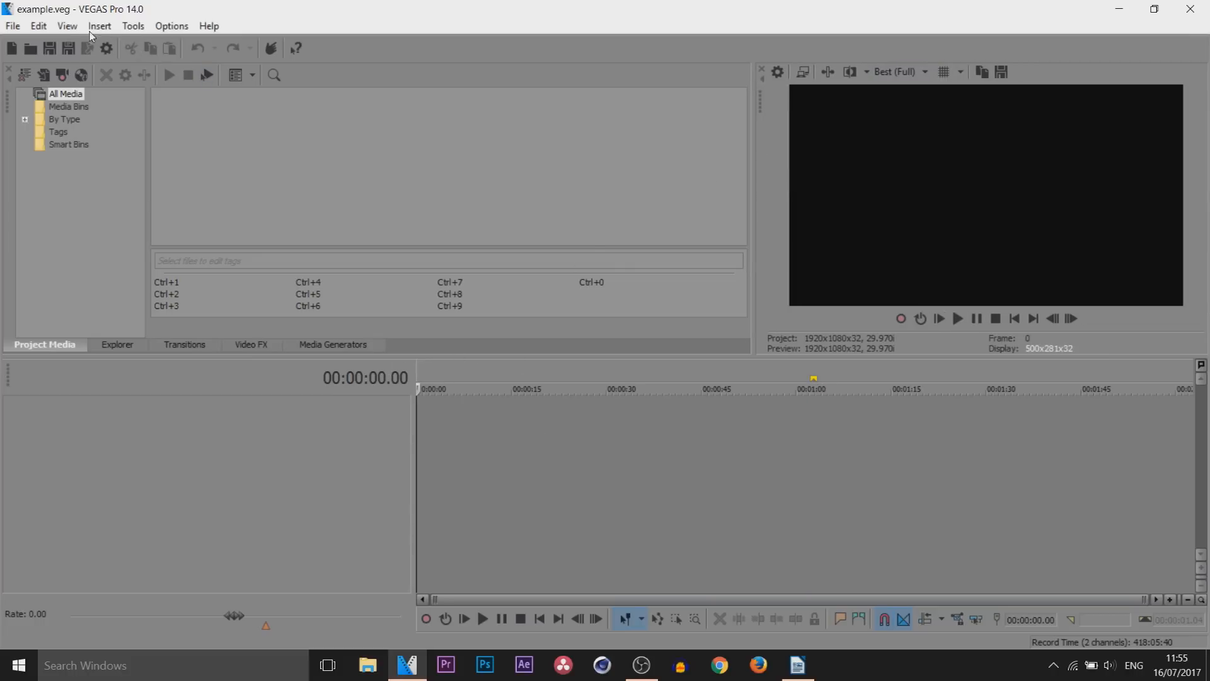
{"action": "left_click", "coordinate": [67, 26]}
{"action": "mouse_move", "coordinate": [252, 87]}
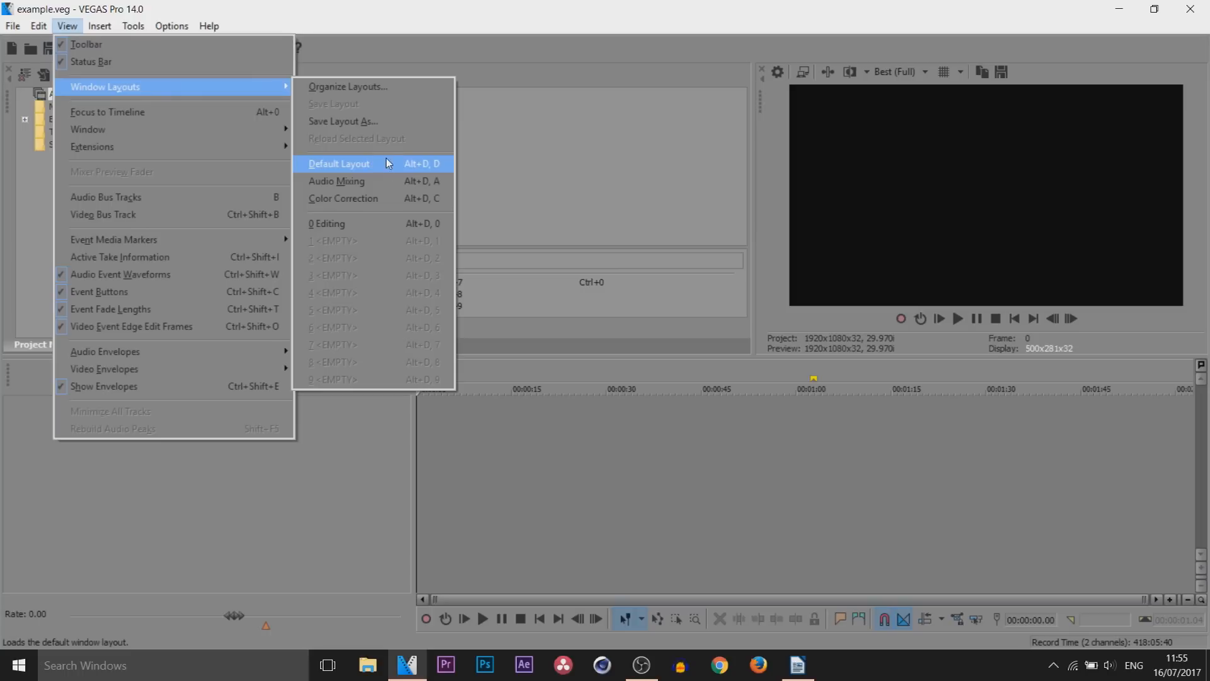
{"action": "left_click", "coordinate": [407, 163]}
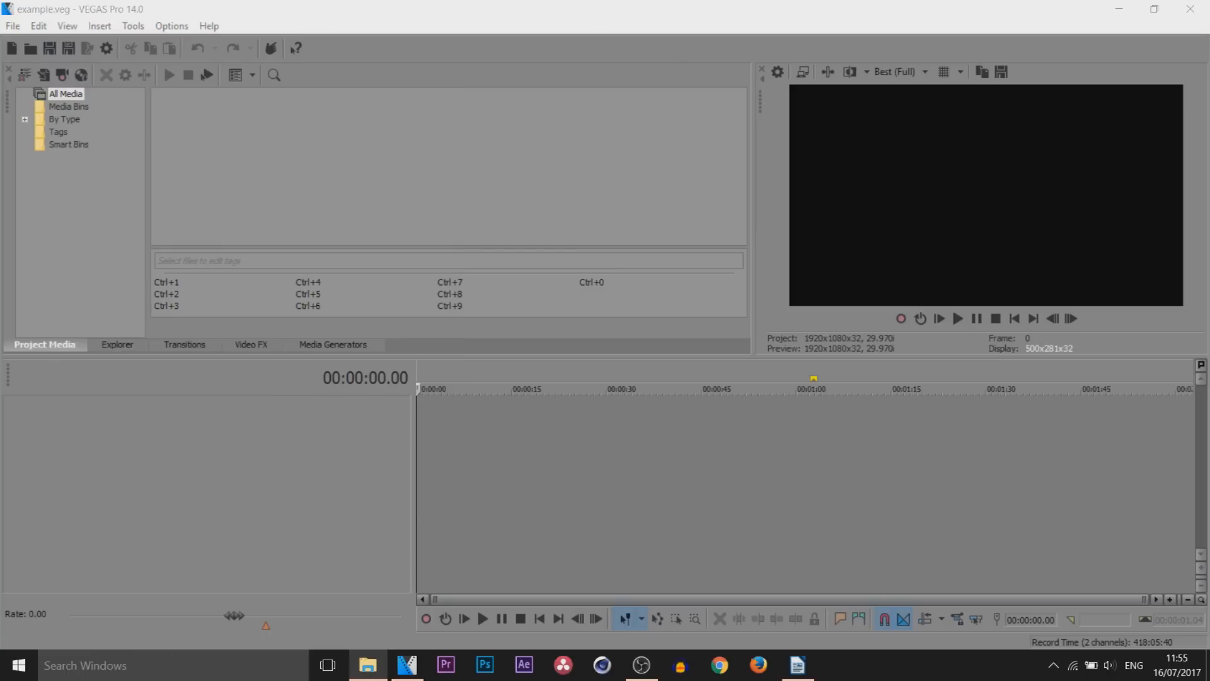
Import the video 2017-07-16_11-30-38.mp4 at the start of the timeline and return the cursor to the beginning
{"action": "left_click_drag", "start_coordinate": [501, 441], "coordinate": [418, 435]}
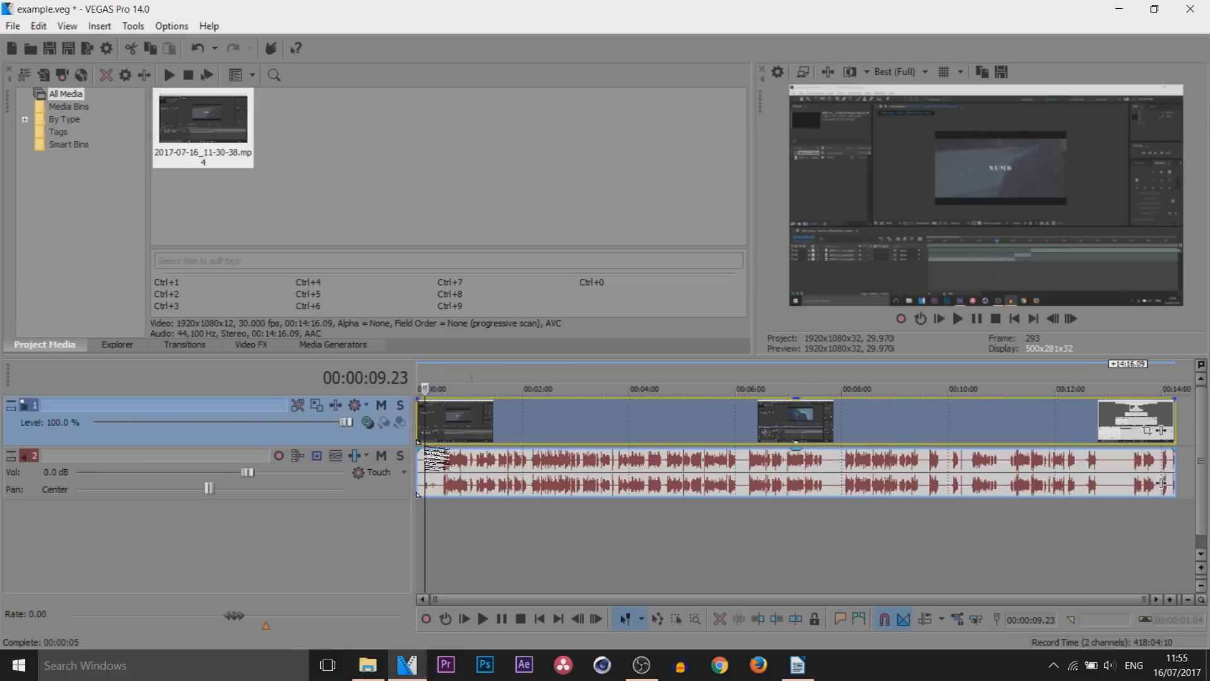
{"action": "left_click", "coordinate": [418, 450]}
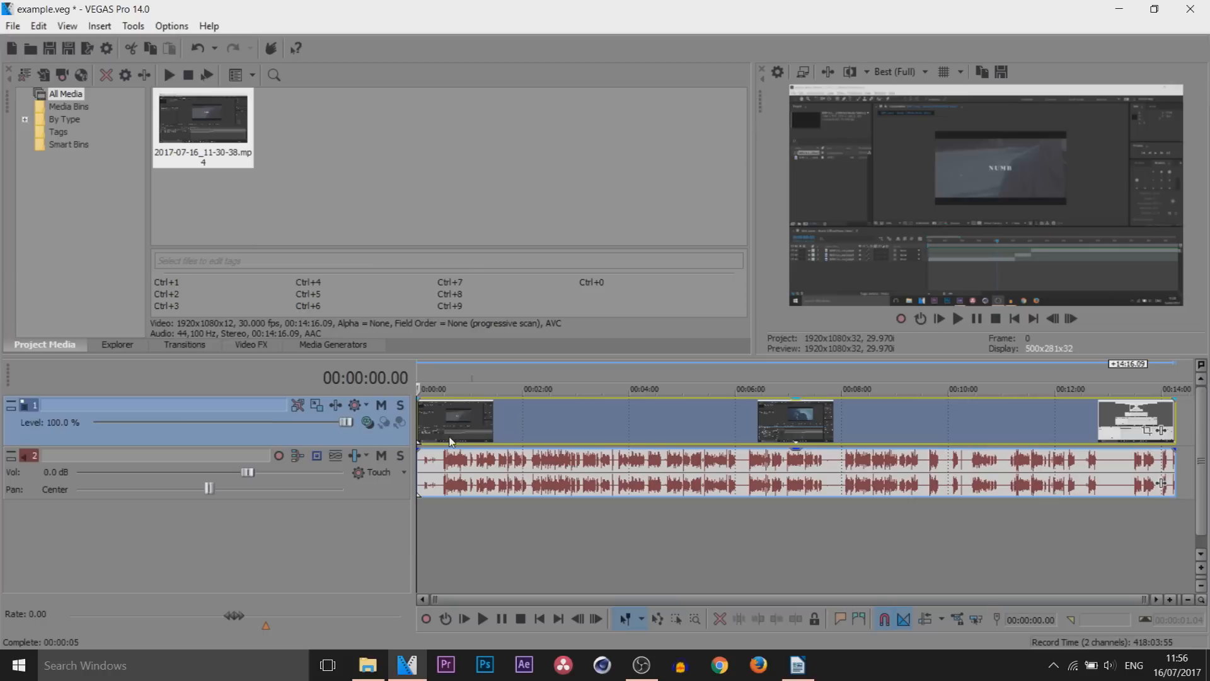
{"action": "left_click", "coordinate": [342, 166]}
{"action": "left_click", "coordinate": [235, 140]}
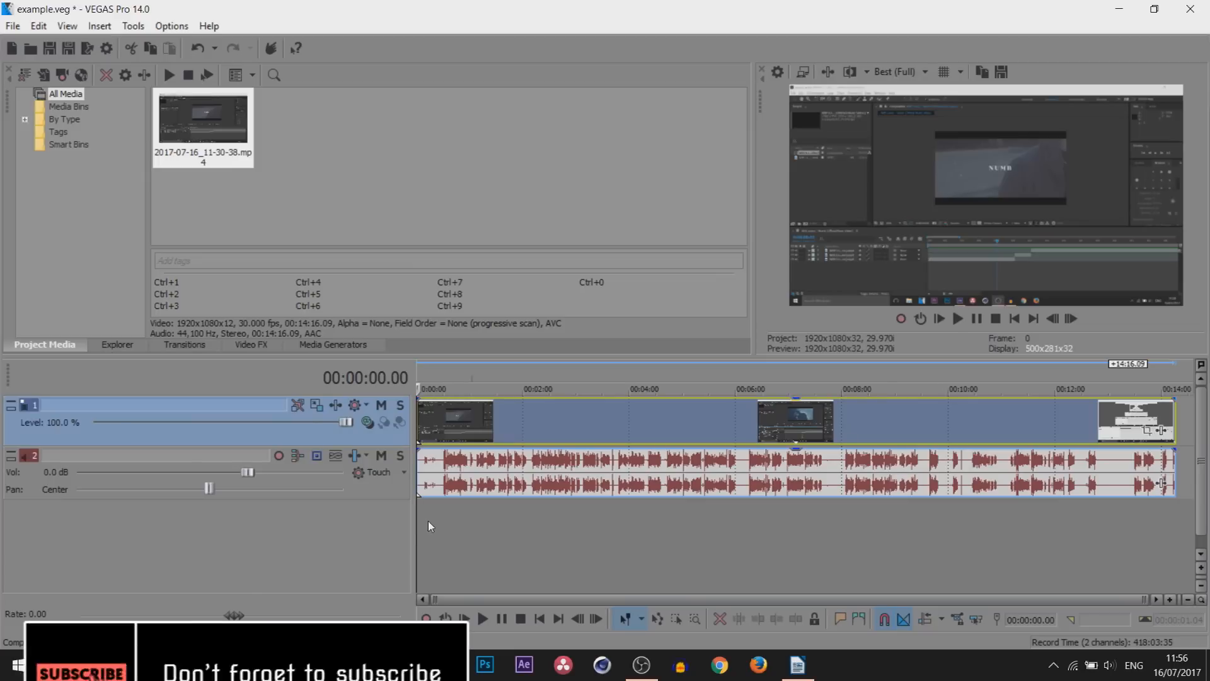
{"action": "mouse_move", "coordinate": [474, 404]}
{"action": "left_mouse_down"}
{"action": "mouse_move", "coordinate": [502, 407]}
{"action": "mouse_move", "coordinate": [462, 418]}
{"action": "left_mouse_up"}
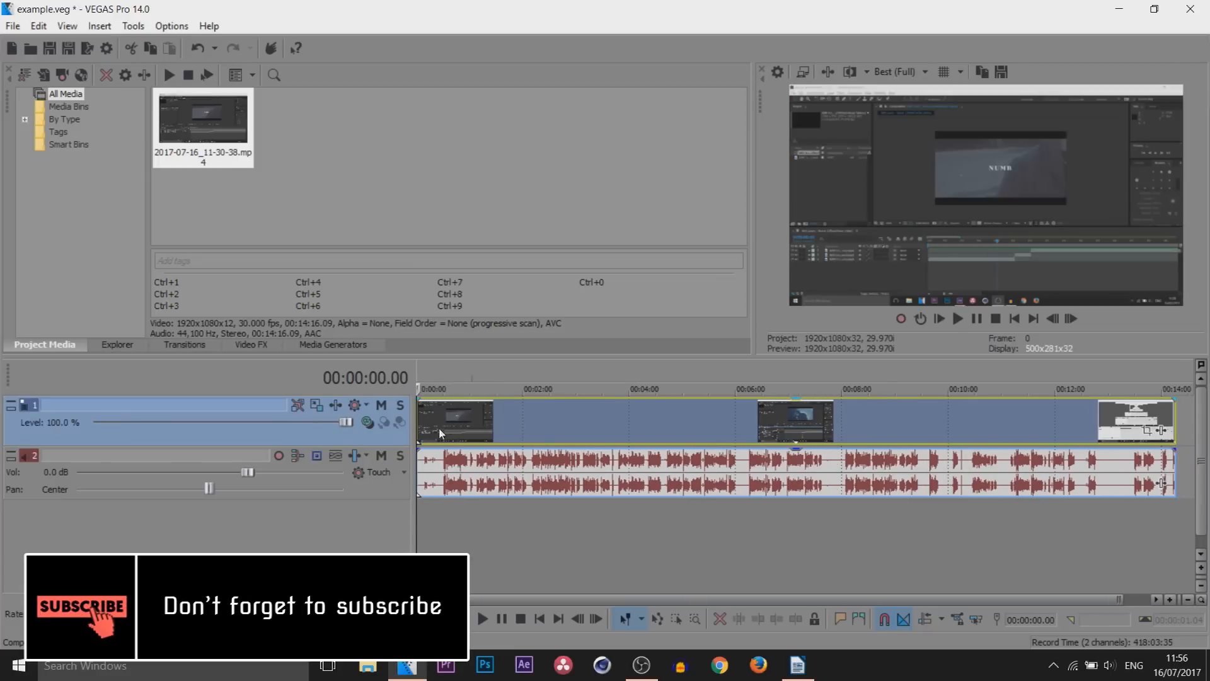
{"action": "left_click", "coordinate": [374, 494]}
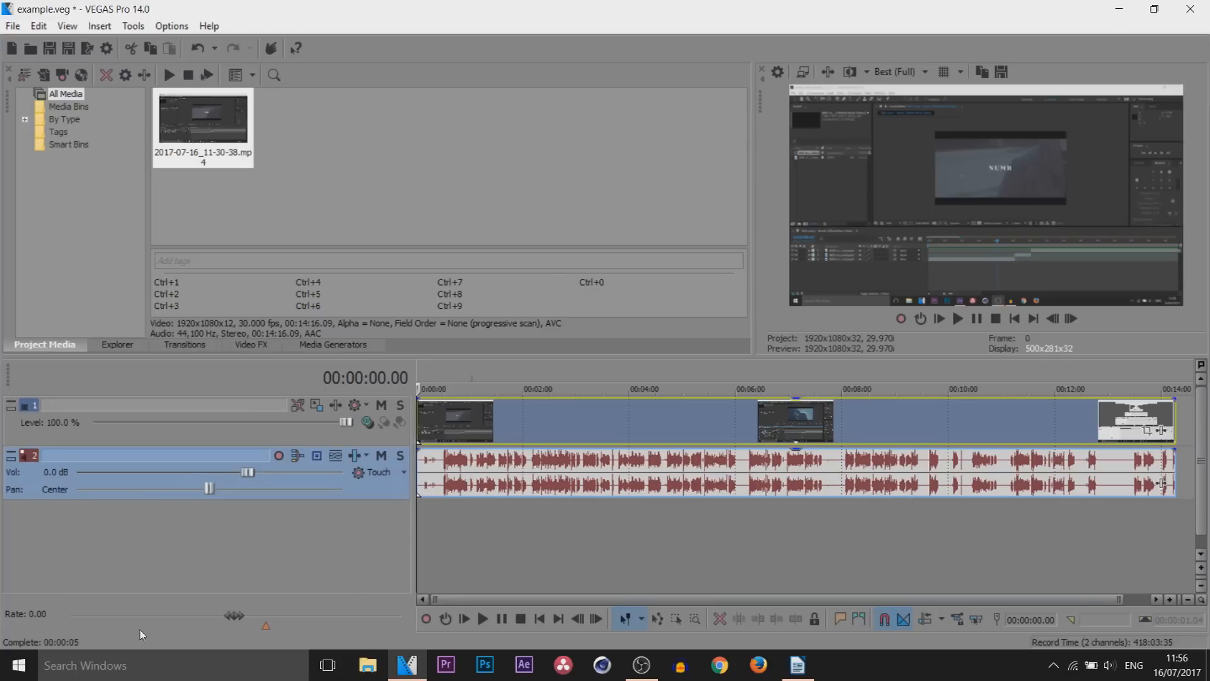
{"action": "right_click", "coordinate": [288, 529]}
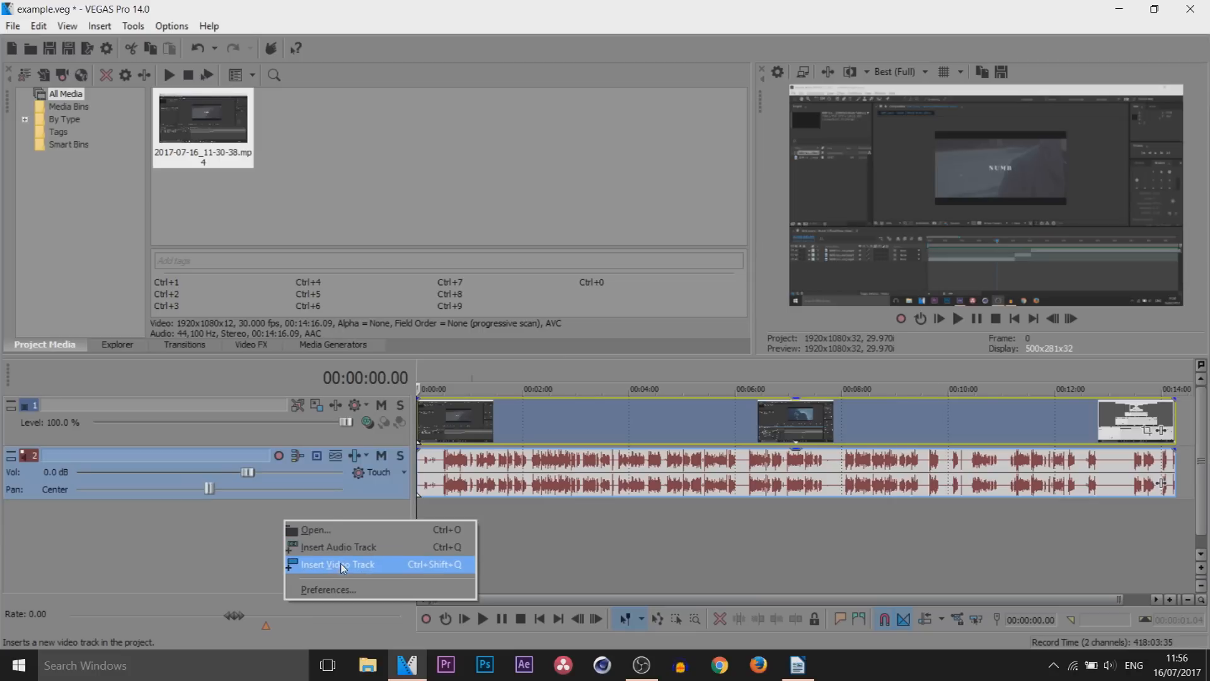
{"action": "left_click", "coordinate": [283, 217]}
Add a second copy of 2017-07-16_11-30-38.mp4 on new video and audio tracks above the existing ones
{"action": "left_click", "coordinate": [196, 161]}
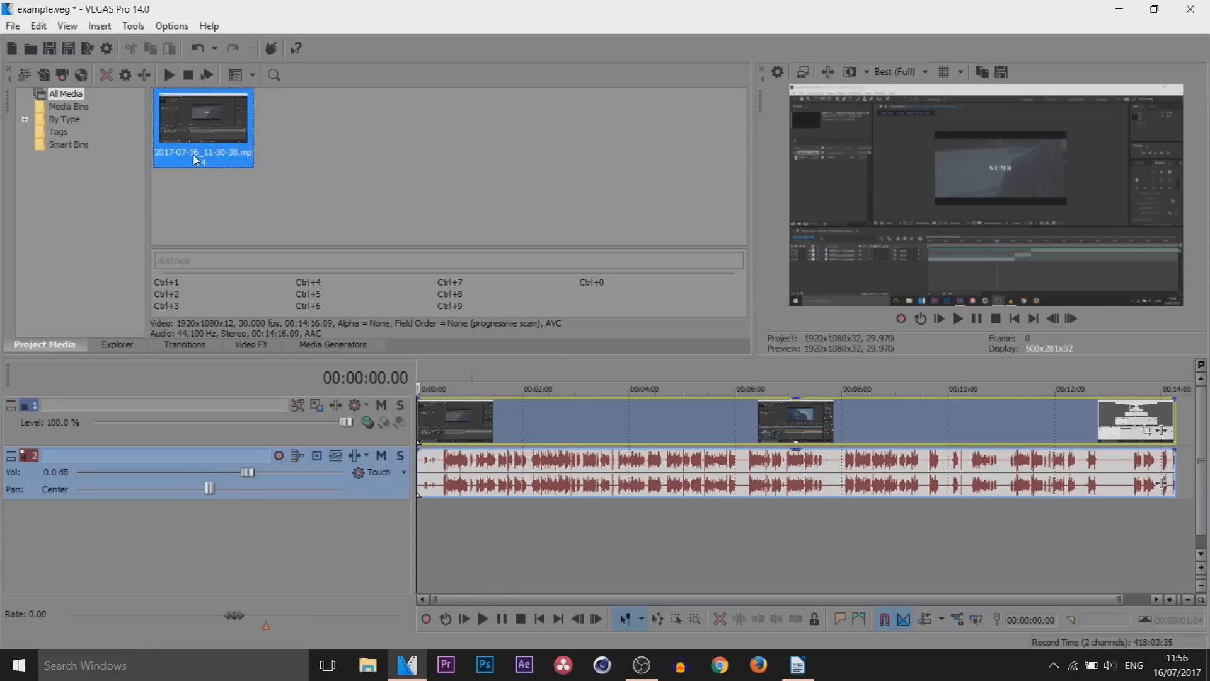
{"action": "left_click_drag", "start_coordinate": [194, 149], "coordinate": [442, 394]}
{"action": "left_click_drag", "start_coordinate": [672, 424], "coordinate": [567, 439]}
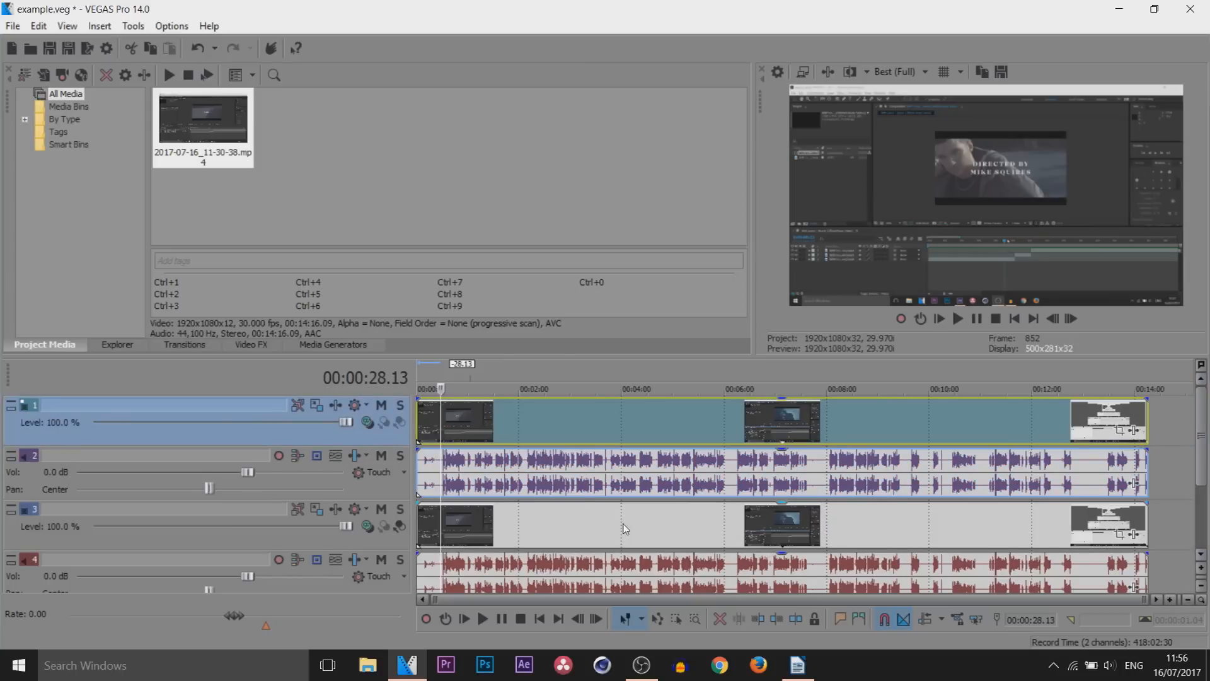
Delete the duplicate video track and its accompanying audio track
{"action": "right_click", "coordinate": [299, 433]}
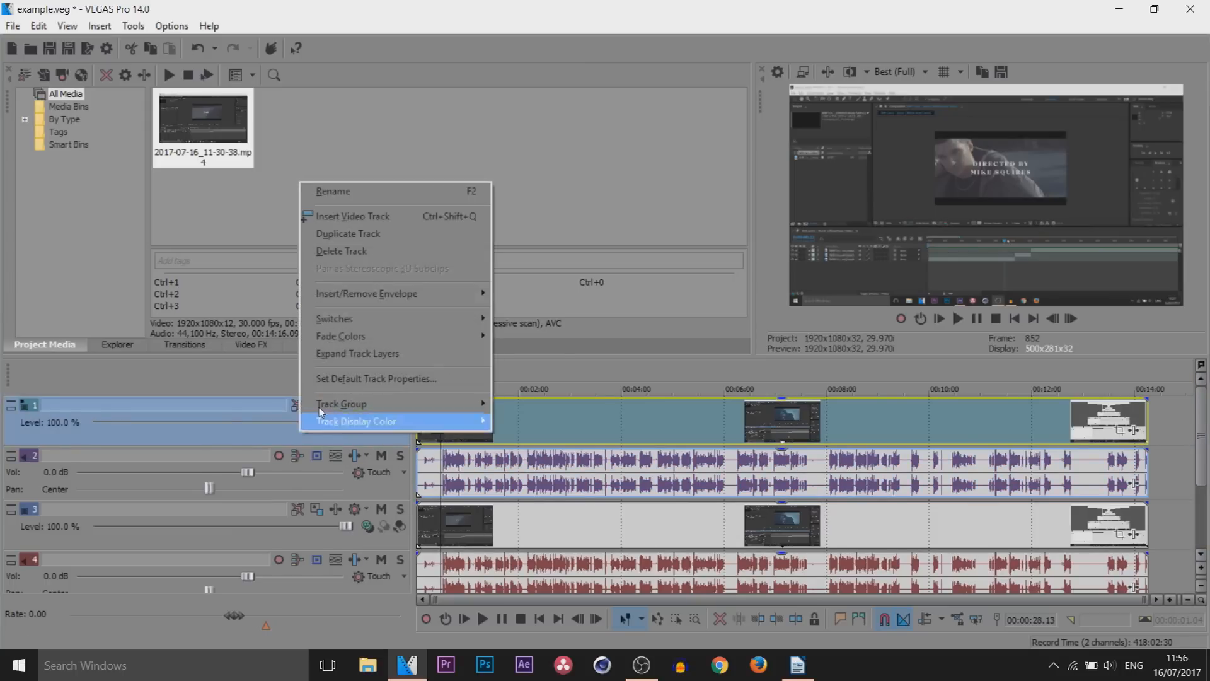
{"action": "left_click", "coordinate": [382, 250]}
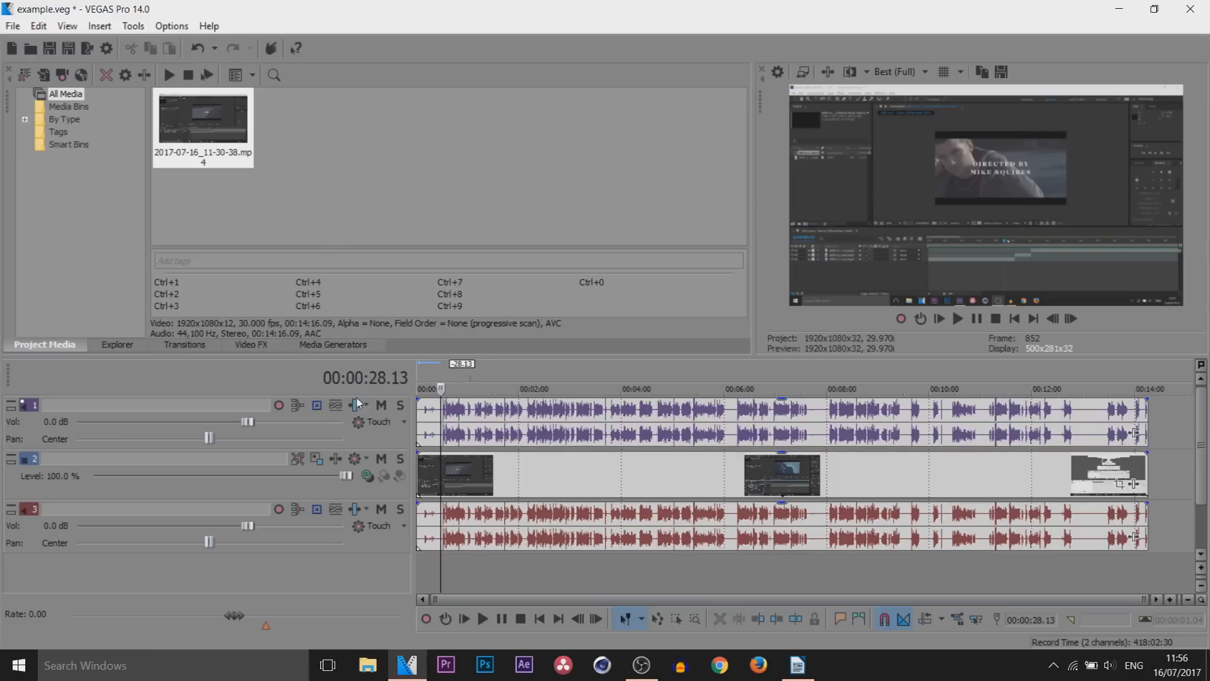
{"action": "right_click", "coordinate": [387, 433]}
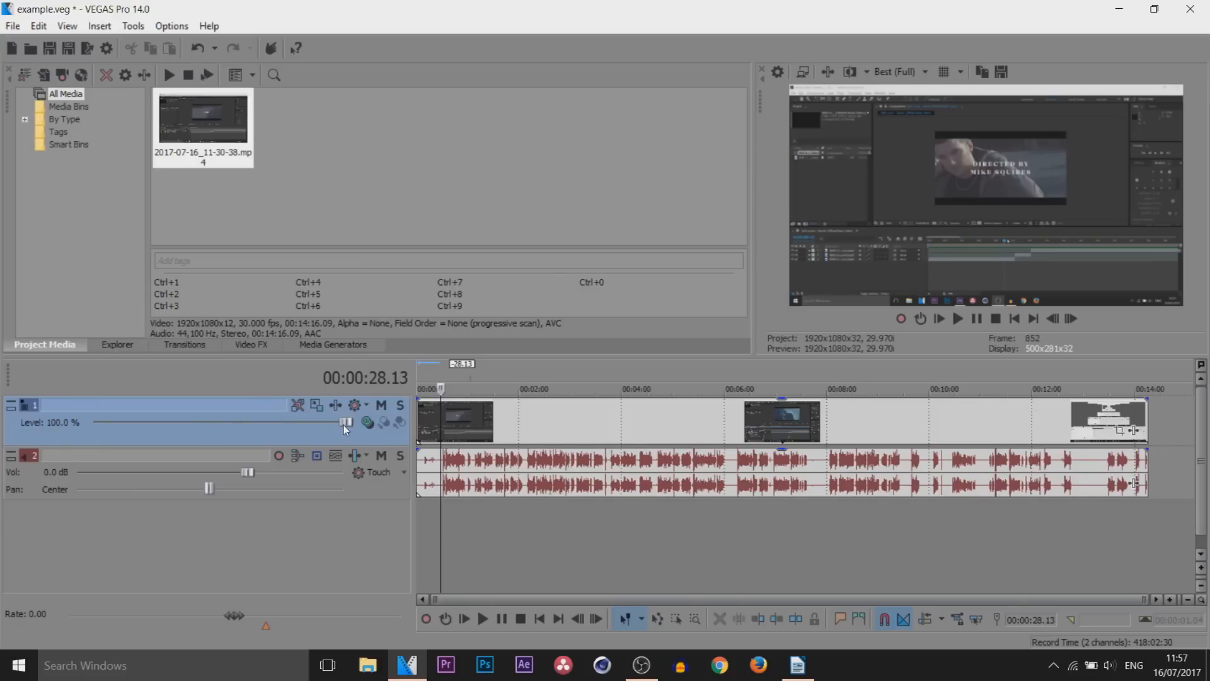
Try moving the video track's frame with Track Motion, restore its original position and close the window
{"action": "mouse_move", "coordinate": [344, 426]}
{"action": "left_mouse_down"}
{"action": "mouse_move", "coordinate": [155, 436]}
{"action": "mouse_move", "coordinate": [354, 431]}
{"action": "left_mouse_up"}
{"action": "left_click", "coordinate": [317, 406]}
{"action": "left_click_drag", "start_coordinate": [705, 131], "coordinate": [466, 349]}
{"action": "mouse_move", "coordinate": [527, 529]}
{"action": "left_mouse_down"}
{"action": "mouse_move", "coordinate": [527, 551]}
{"action": "mouse_move", "coordinate": [541, 514]}
{"action": "left_mouse_up"}
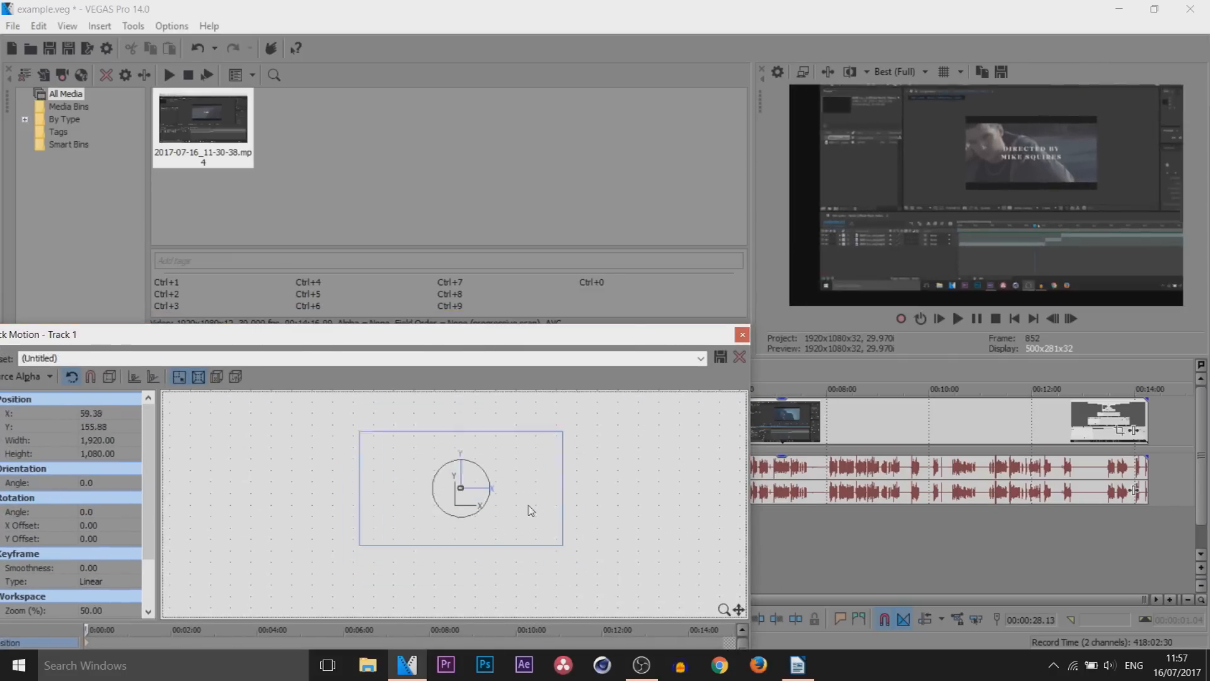
{"action": "right_click", "coordinate": [540, 514]}
{"action": "left_click", "coordinate": [541, 346]}
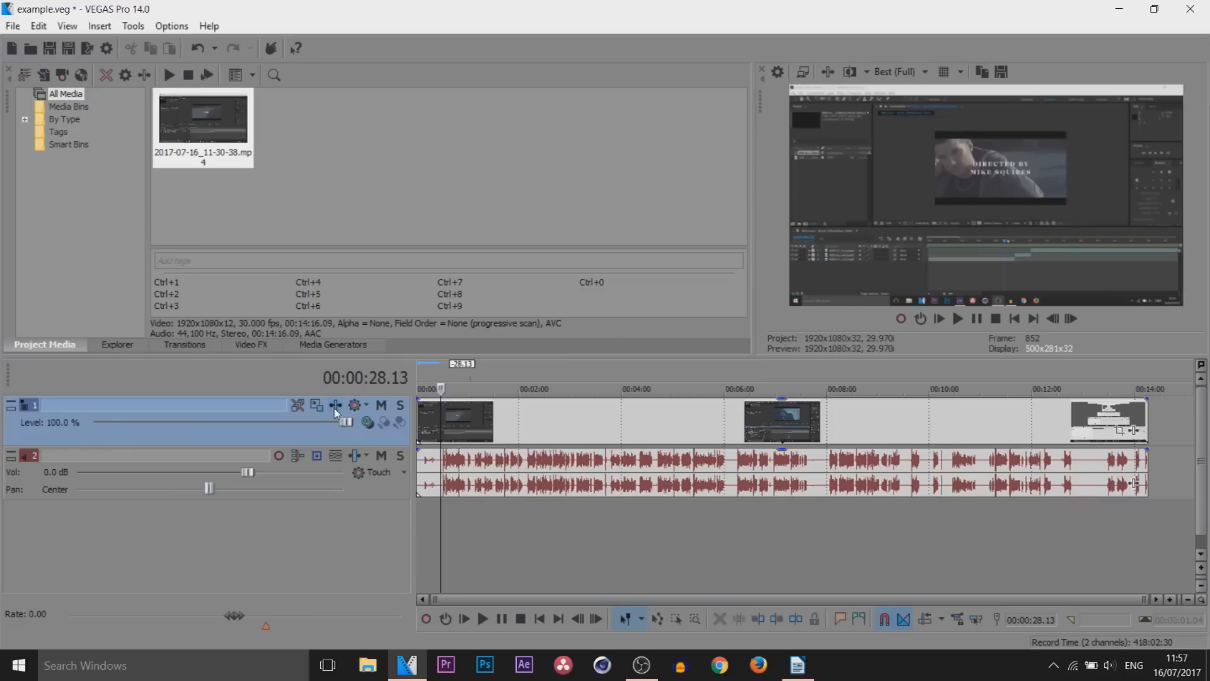
View the plug-ins available for video track FX without adding any
{"action": "left_click", "coordinate": [336, 409]}
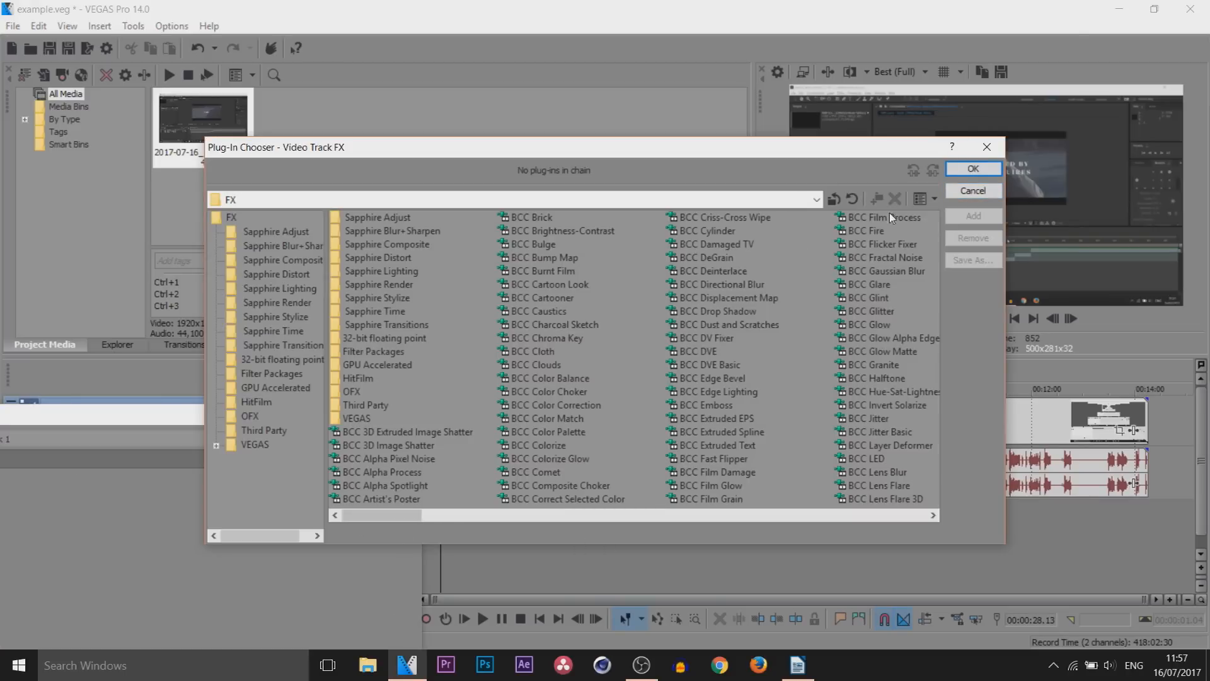
{"action": "left_click", "coordinate": [974, 190]}
Return the cursor to the start of the timeline and mute the video track
{"action": "left_click", "coordinate": [426, 435]}
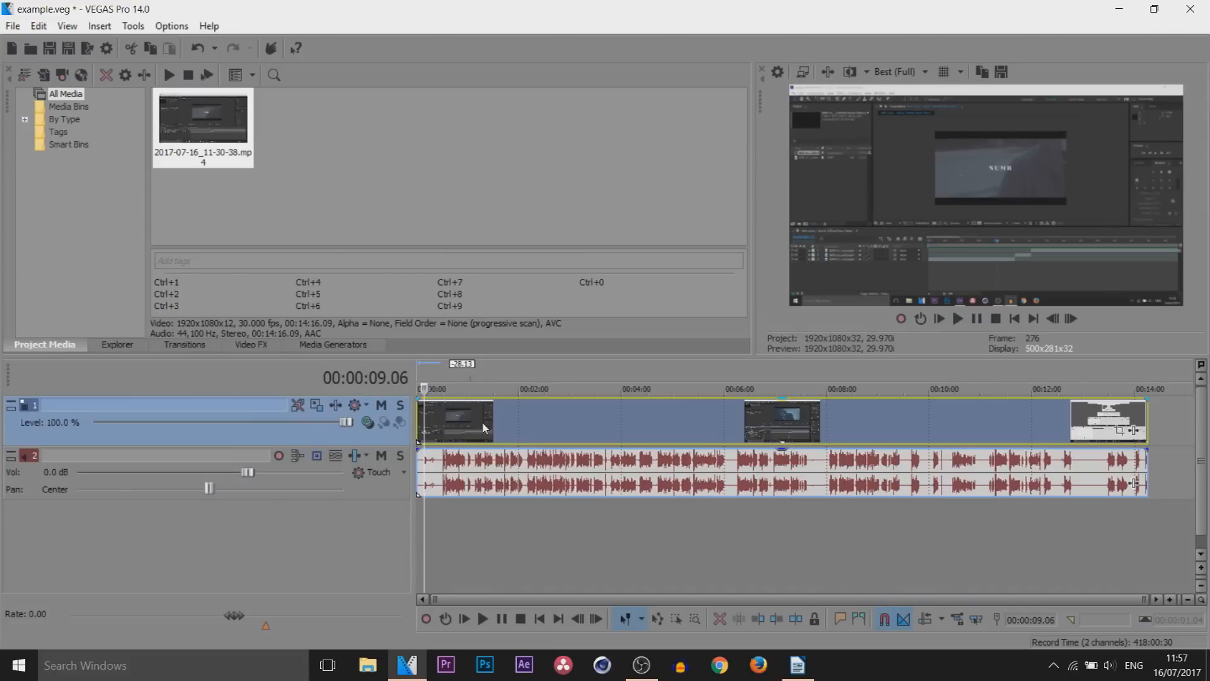
{"action": "left_click", "coordinate": [1156, 414]}
{"action": "left_click_drag", "start_coordinate": [1156, 416], "coordinate": [407, 436]}
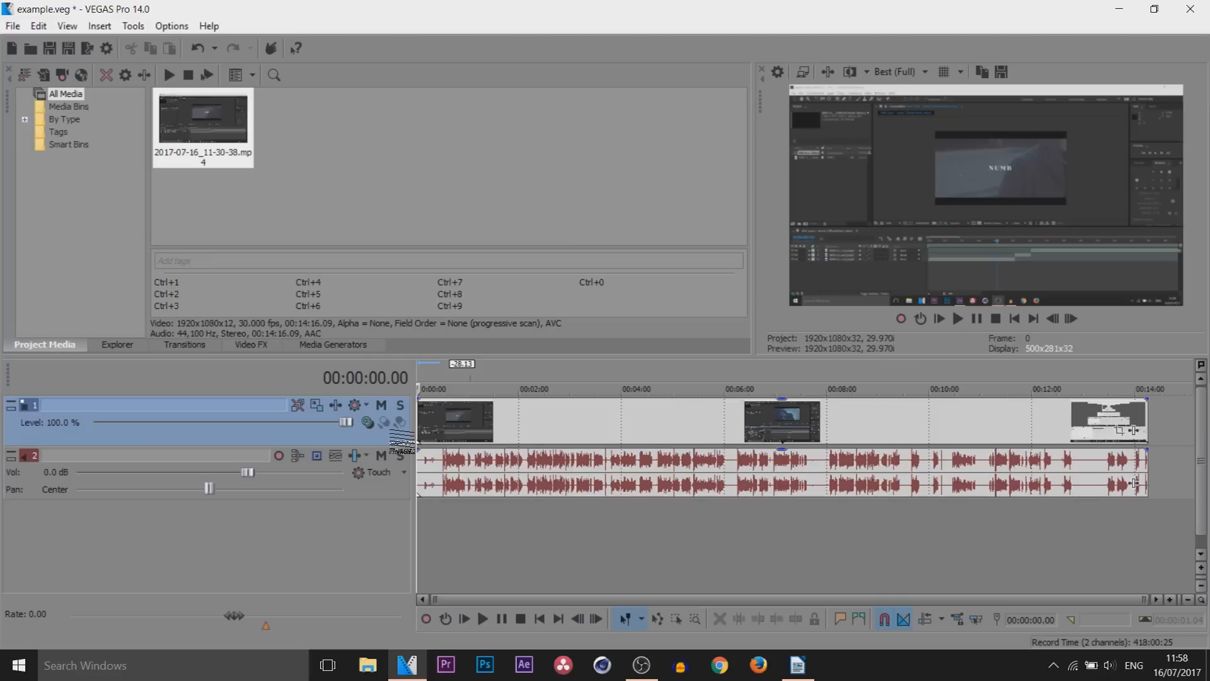
{"action": "left_click", "coordinate": [381, 409]}
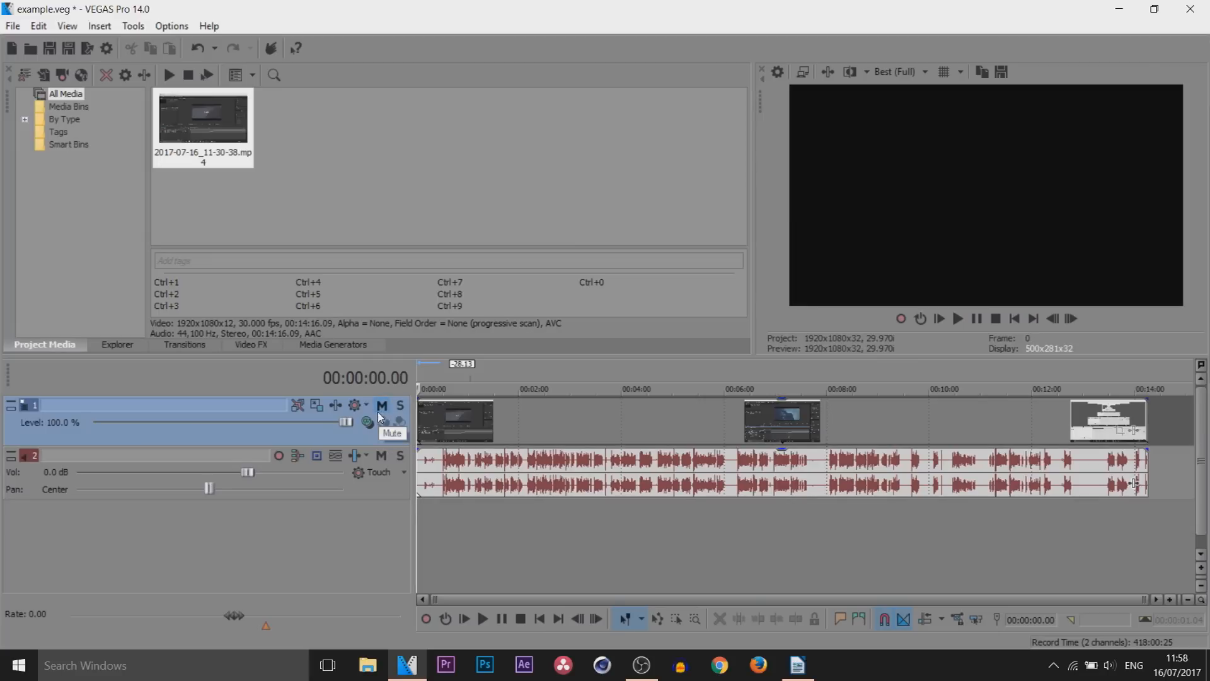
Unmute the video track and try switching the mute of both the video and audio tracks on and off
{"action": "left_click", "coordinate": [382, 410]}
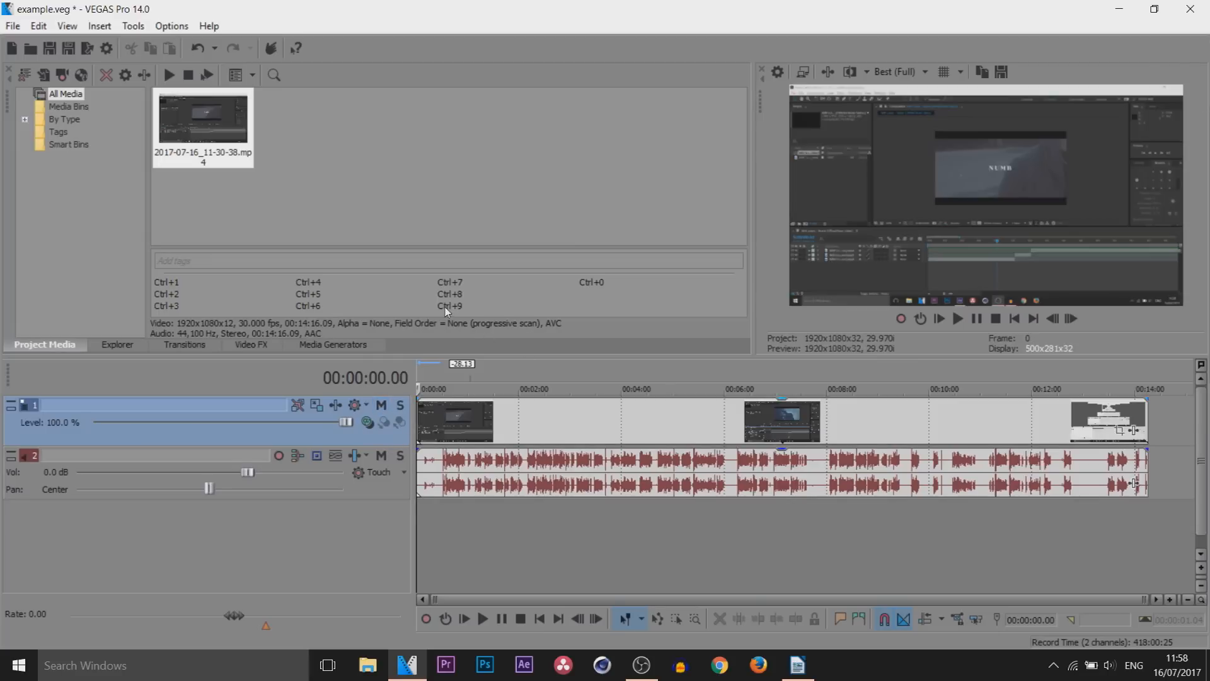
{"action": "left_click", "coordinate": [381, 406]}
{"action": "left_click", "coordinate": [382, 407]}
{"action": "left_click", "coordinate": [381, 456]}
{"action": "left_click", "coordinate": [381, 456]}
Return the cursor to the start of the timeline and insert an empty audio track above the existing one
{"action": "left_click", "coordinate": [591, 476]}
{"action": "left_click", "coordinate": [452, 476]}
{"action": "key", "text": "ctrl+Home"}
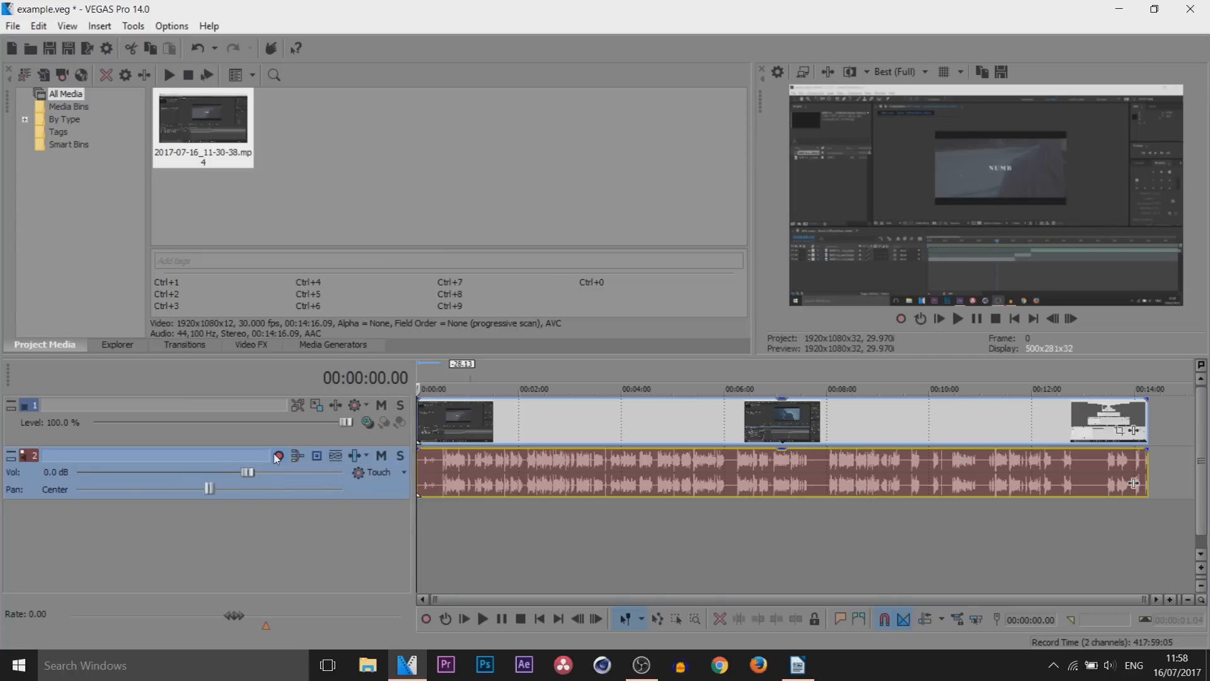
{"action": "right_click", "coordinate": [369, 489]}
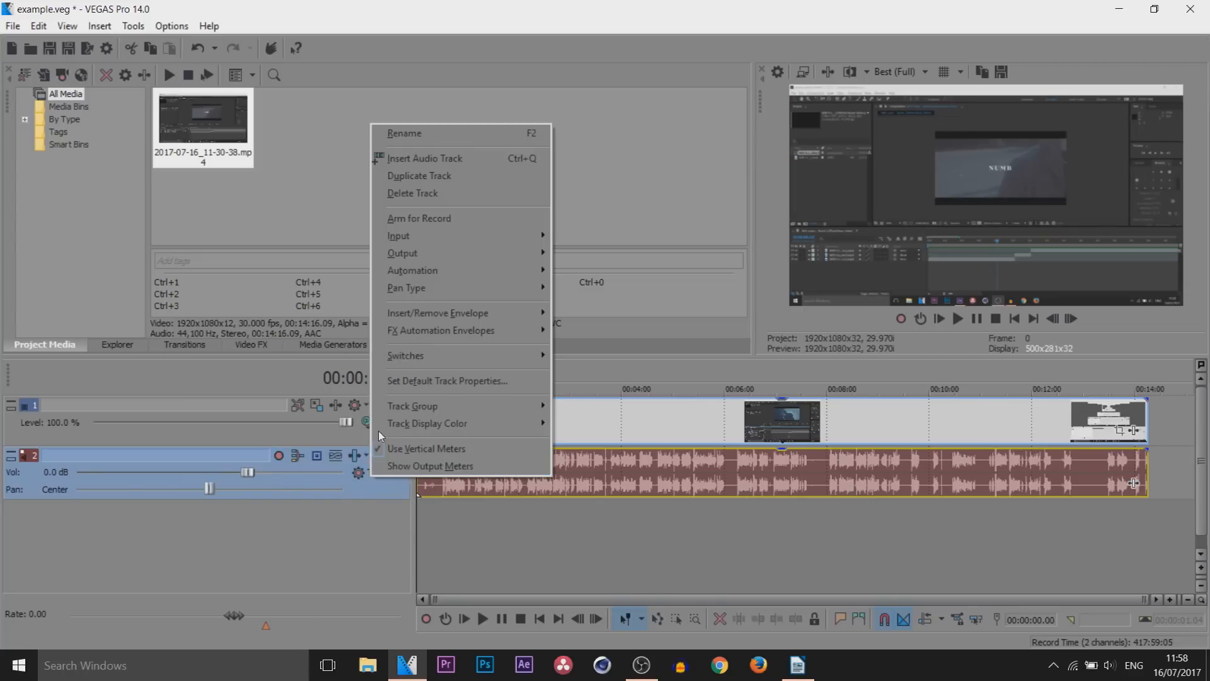
{"action": "left_click", "coordinate": [410, 176]}
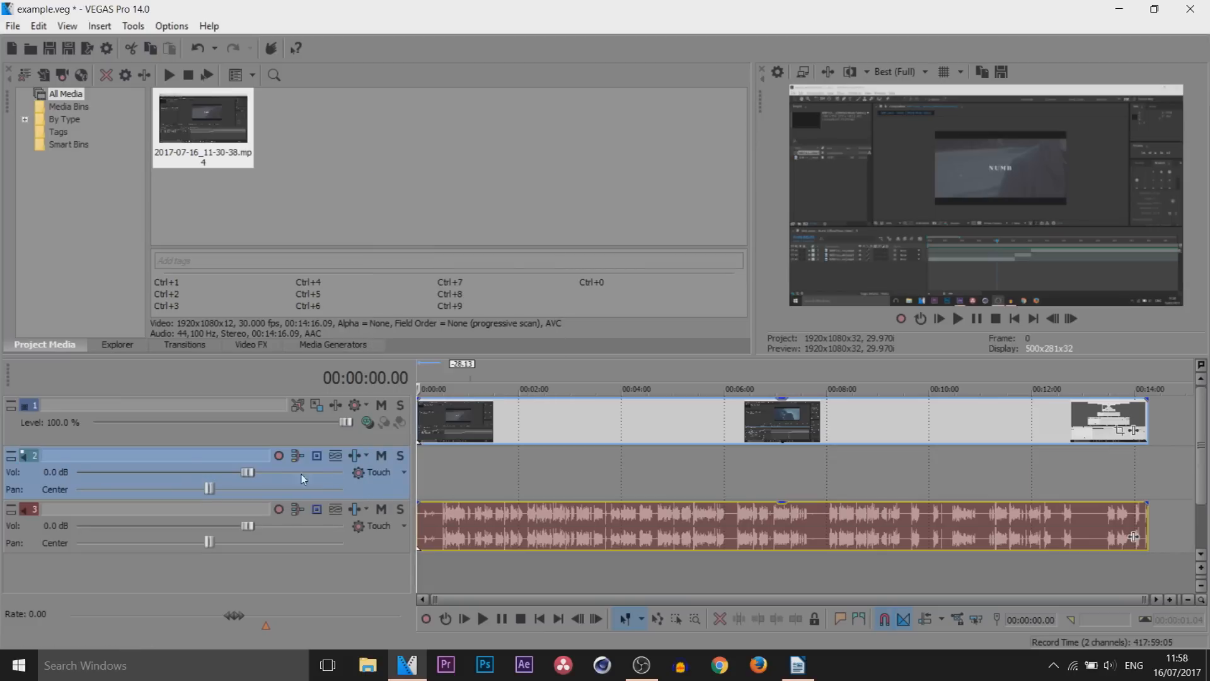
Arm the new audio track with C:\Users\user\Documents as the recorded files folder and record a clip about 12 seconds long
{"action": "left_click", "coordinate": [279, 457]}
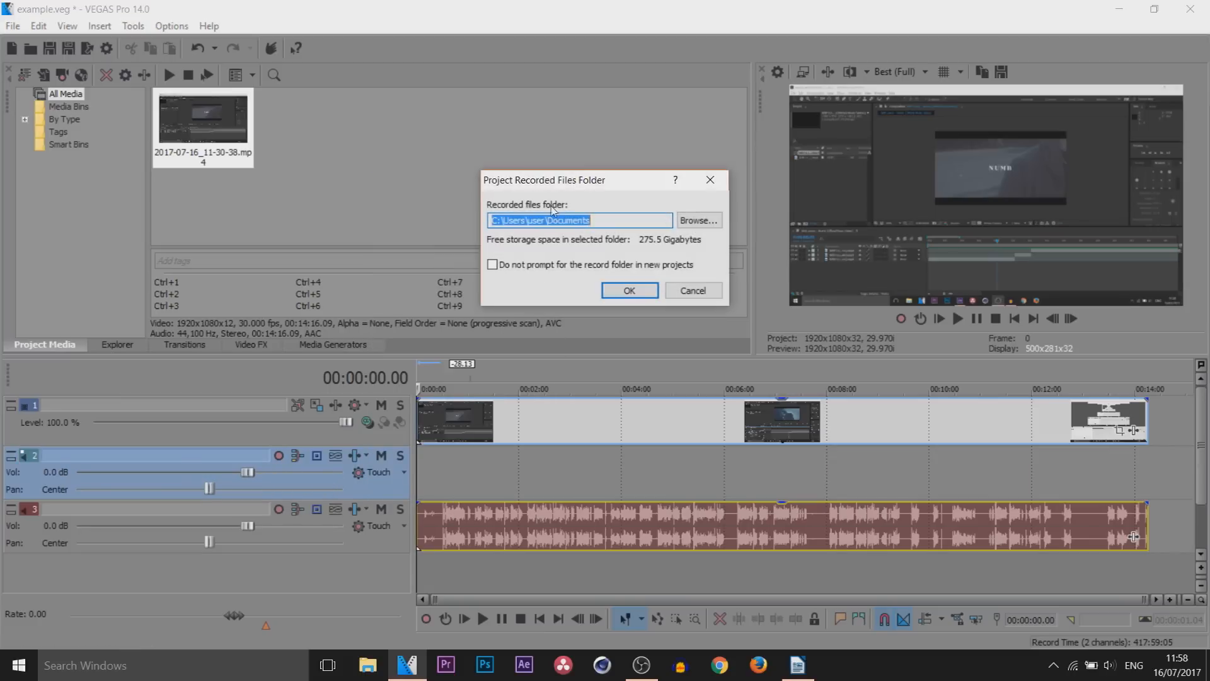
{"action": "left_click", "coordinate": [632, 292]}
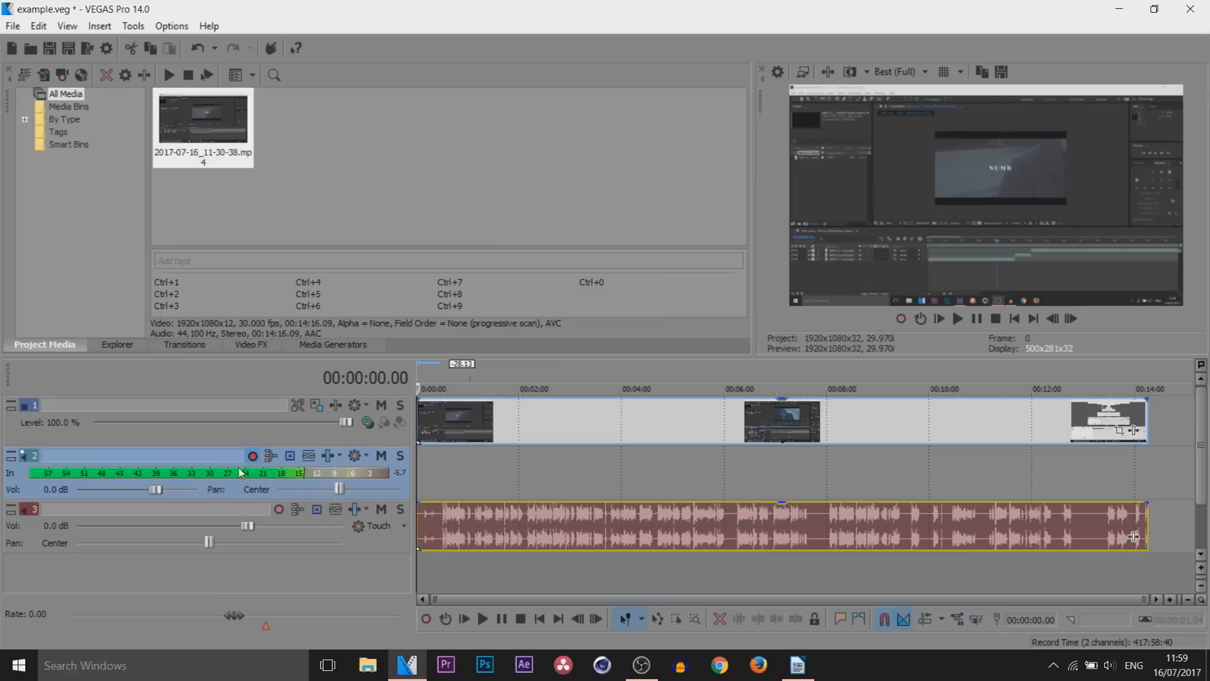
{"action": "left_click", "coordinate": [427, 620]}
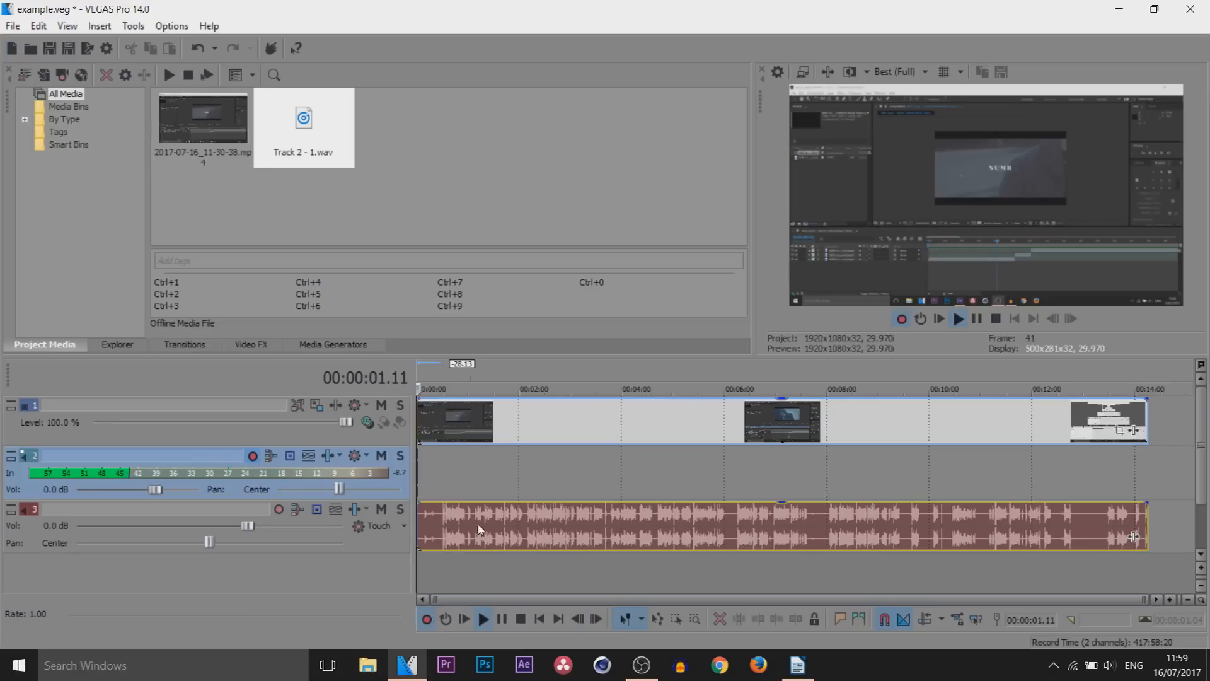
{"action": "left_click_drag", "start_coordinate": [1144, 599], "coordinate": [486, 627]}
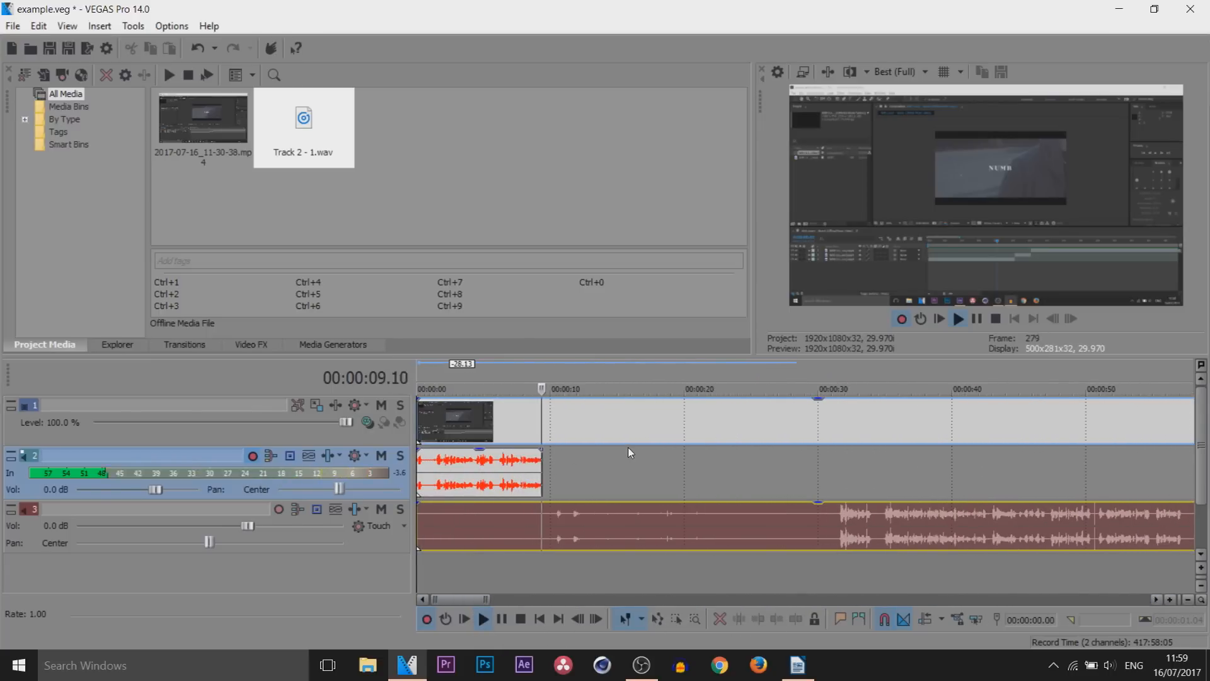
{"action": "left_click", "coordinate": [428, 619]}
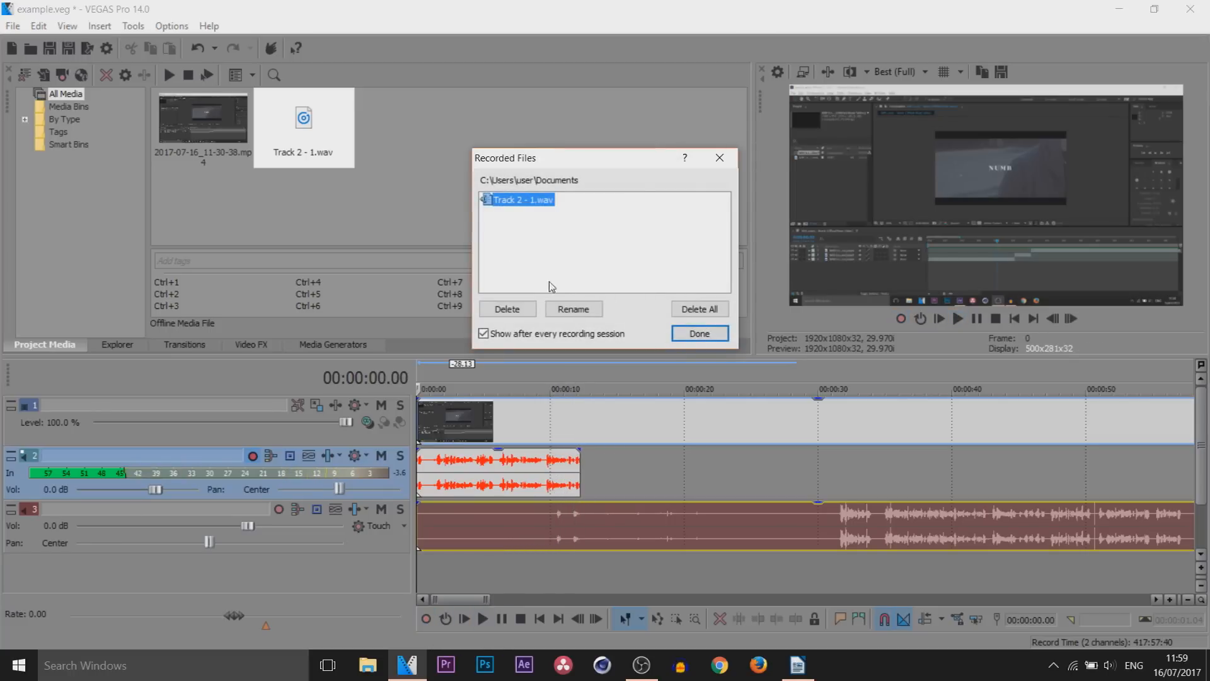
Review the recorded file's folder path and keep Track 2 - 1.wav, closing the list of recorded files
{"action": "left_click_drag", "start_coordinate": [481, 182], "coordinate": [593, 183]}
{"action": "left_click", "coordinate": [594, 184]}
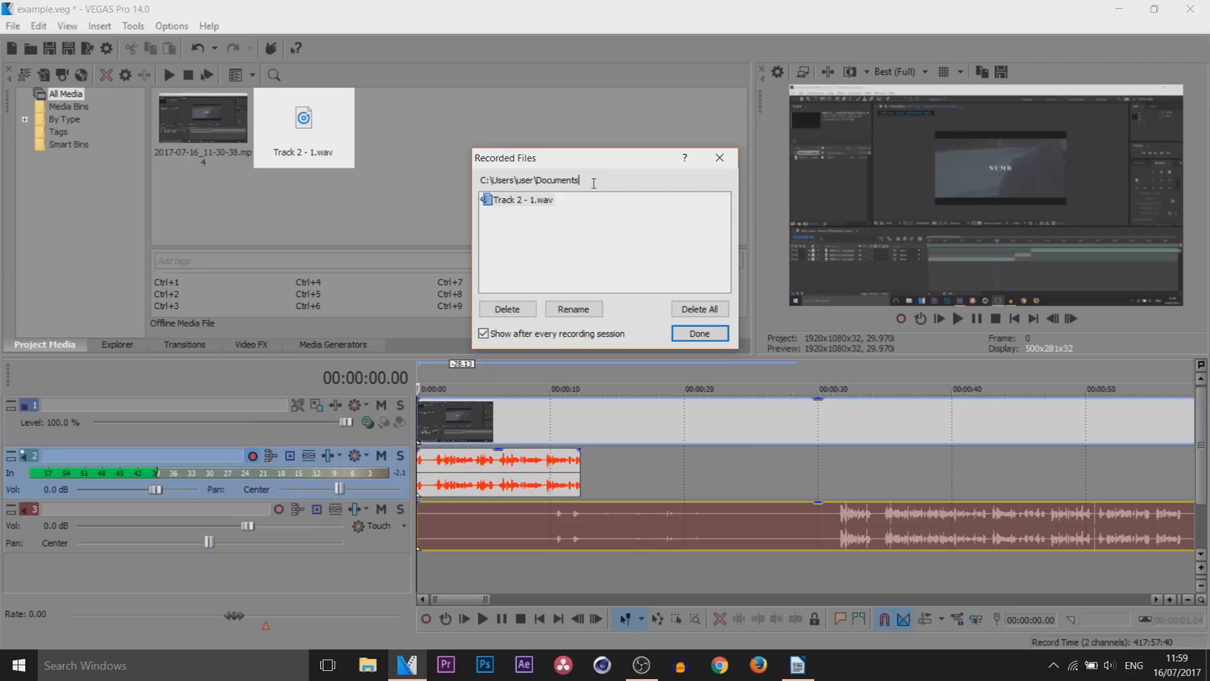
{"action": "left_click", "coordinate": [550, 200]}
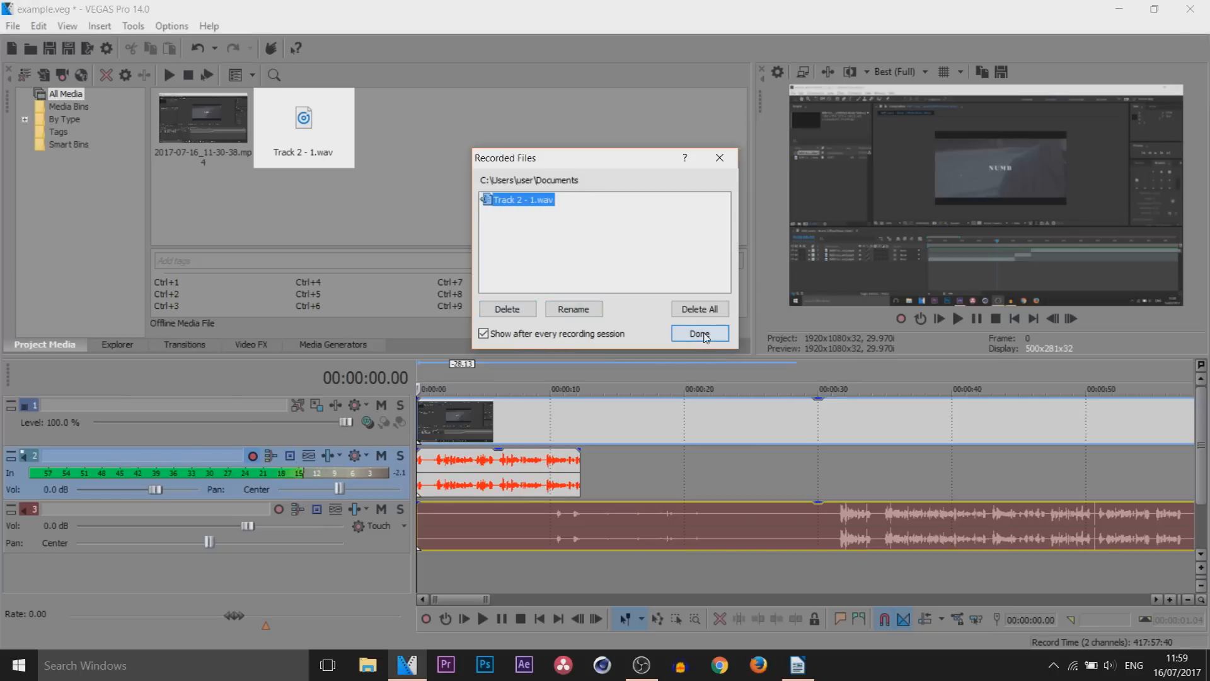
{"action": "left_click", "coordinate": [699, 333]}
Delete the newly added audio track together with its recorded clip
{"action": "left_click", "coordinate": [508, 469]}
{"action": "left_click_drag", "start_coordinate": [509, 469], "coordinate": [409, 472]}
{"action": "left_click", "coordinate": [41, 477]}
{"action": "key", "text": "Delete"}
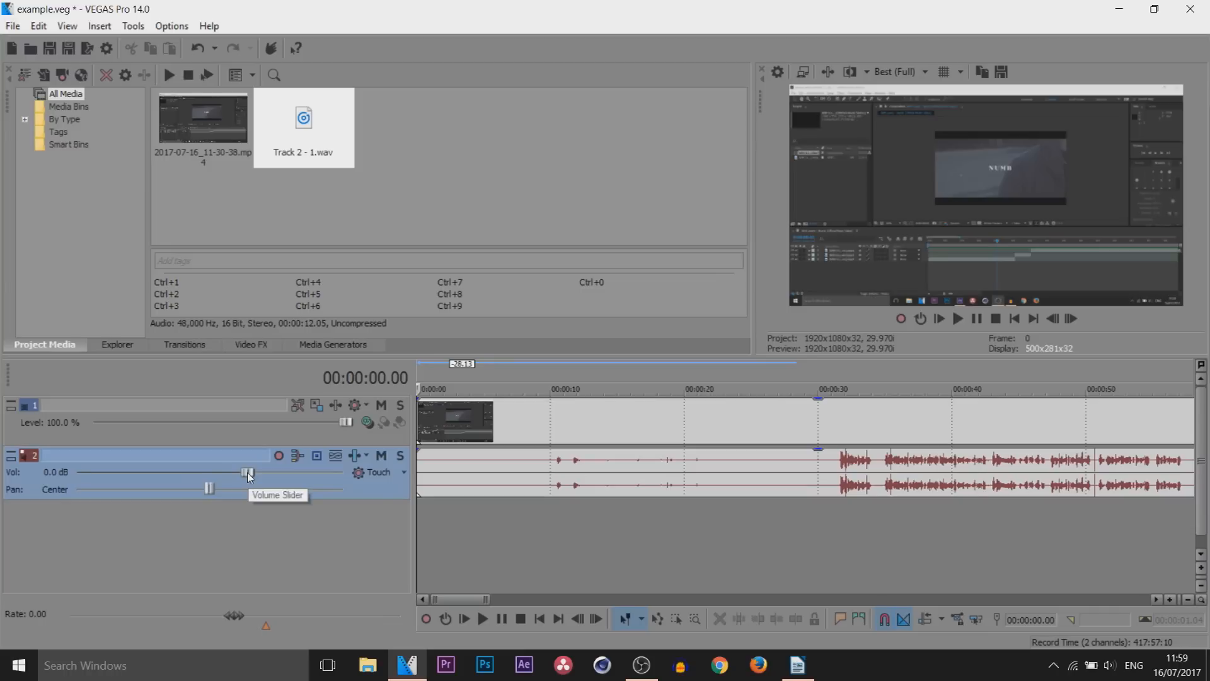
Try the audio track's volume at -Inf., 12.0 dB and -4.2 dB, and set it back to 0 dB
{"action": "left_click_drag", "start_coordinate": [246, 472], "coordinate": [43, 473]}
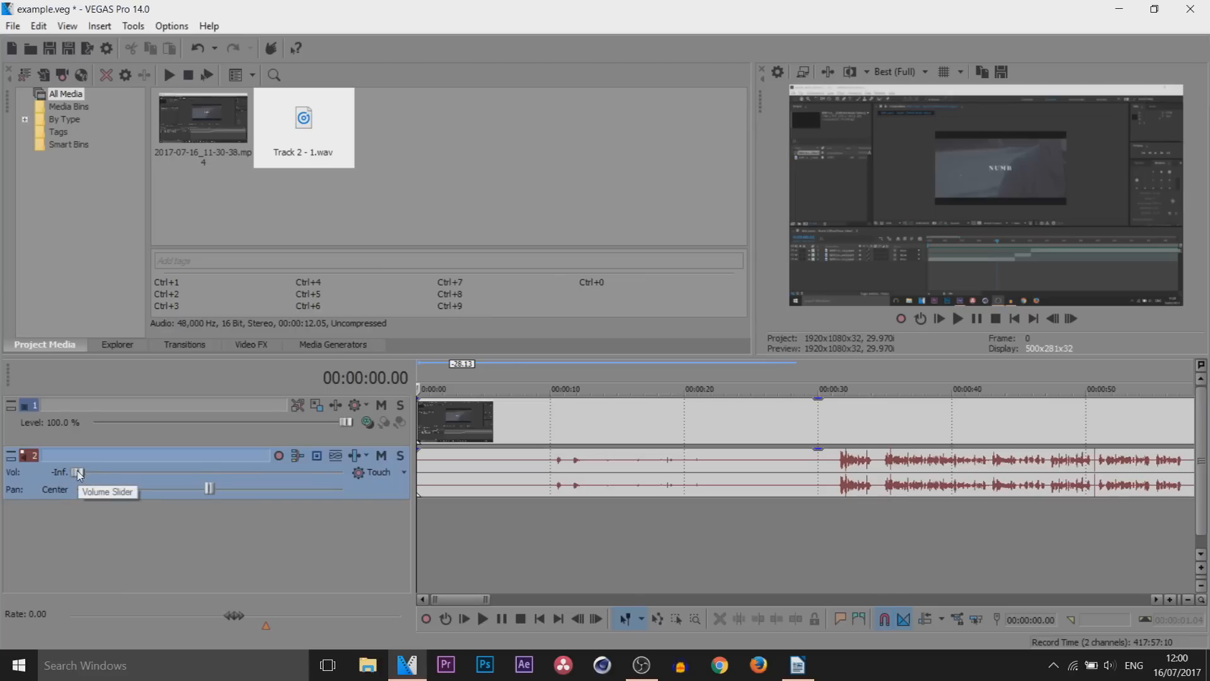
{"action": "left_click_drag", "start_coordinate": [81, 473], "coordinate": [410, 461]}
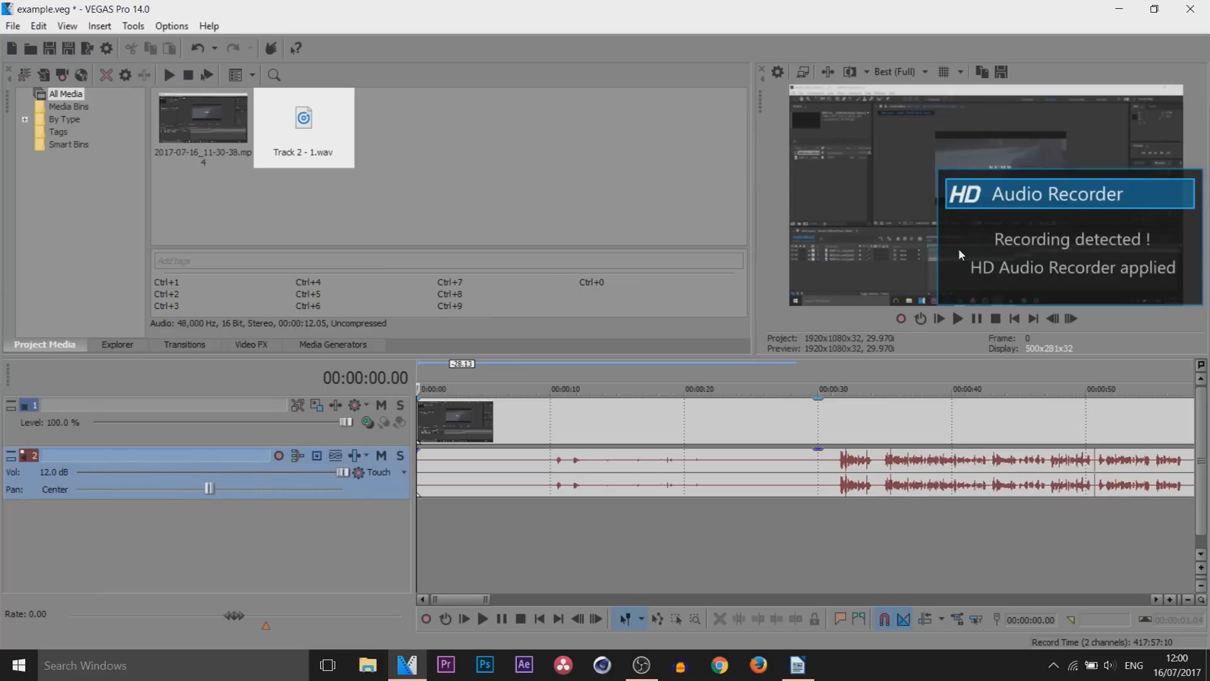
{"action": "left_click_drag", "start_coordinate": [343, 473], "coordinate": [190, 473]}
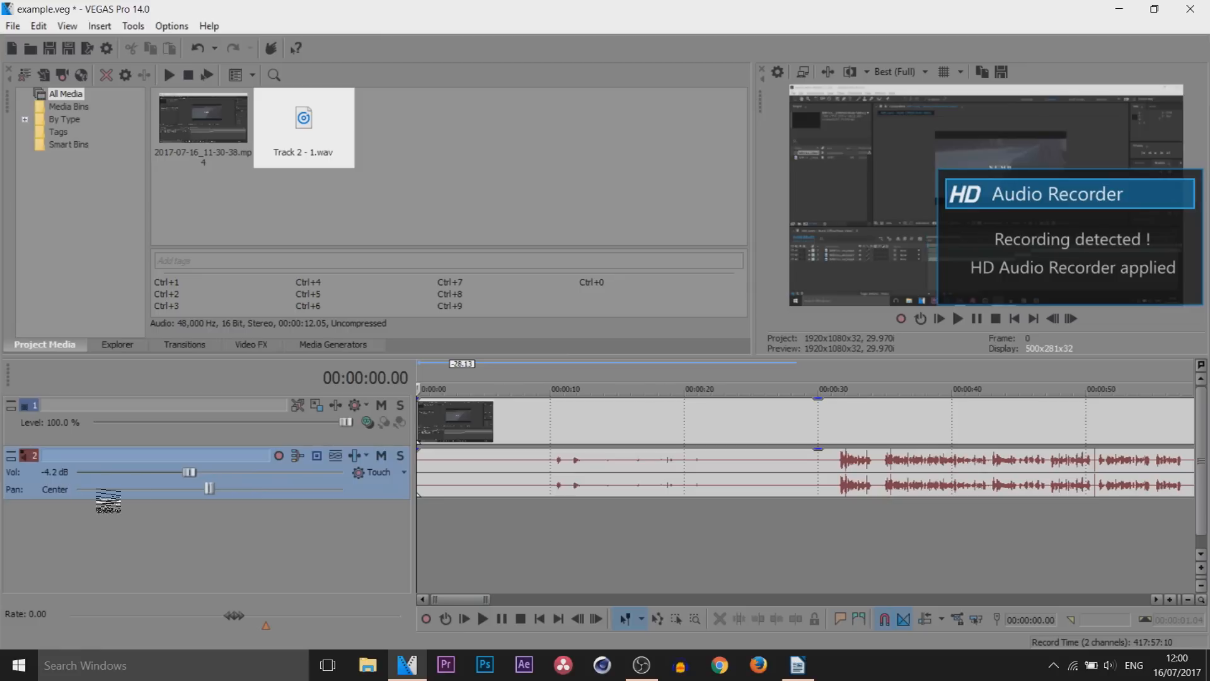
{"action": "double_click", "coordinate": [61, 476]}
{"action": "type", "text": "0"}
{"action": "key", "text": "Return"}
Try setting the video track's level to 50 %
{"action": "left_click", "coordinate": [67, 426]}
{"action": "double_click", "coordinate": [67, 426]}
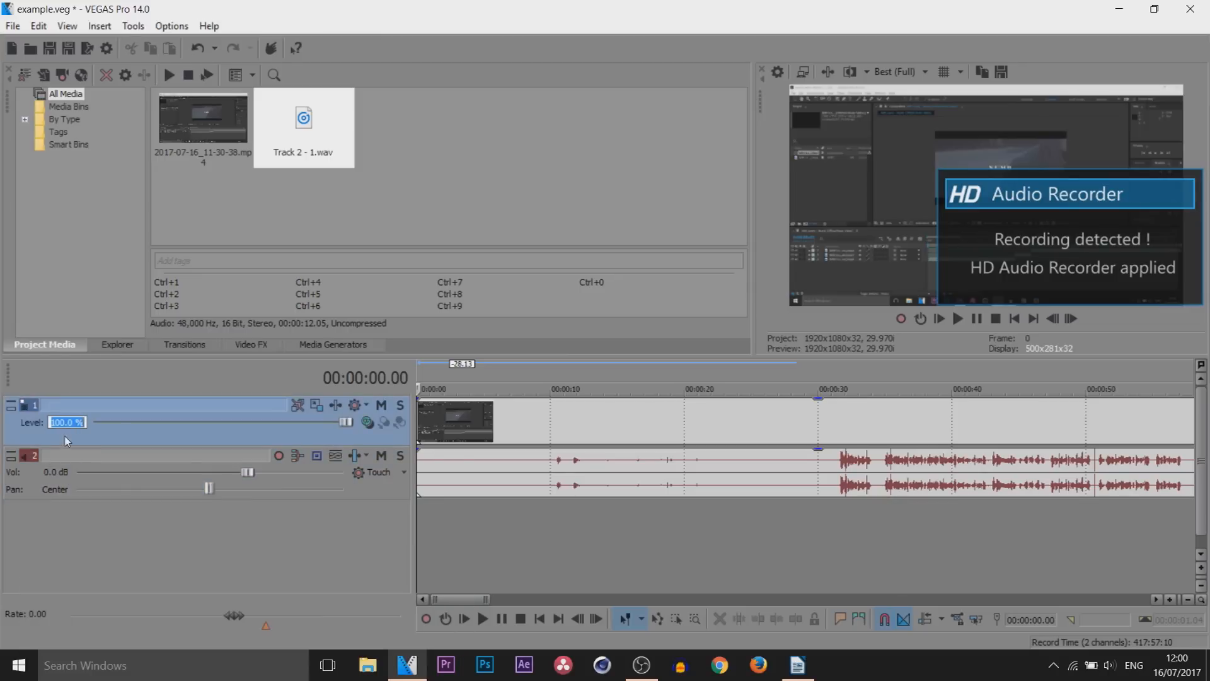
{"action": "type", "text": "50"}
{"action": "key", "text": "Return"}
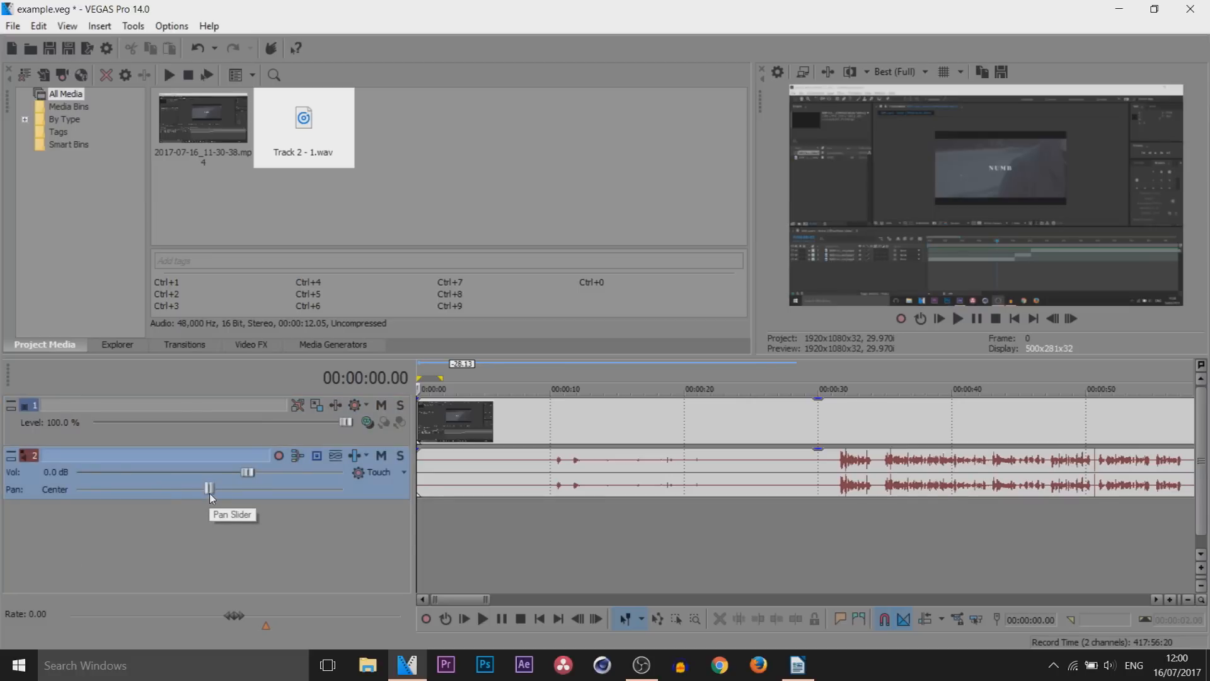
Try panning the audio track fully to the left channel and return the pan to center
{"action": "left_click_drag", "start_coordinate": [209, 490], "coordinate": [2, 481]}
{"action": "left_click_drag", "start_coordinate": [205, 491], "coordinate": [206, 492]}
{"action": "scroll", "coordinate": [465, 568], "scroll_direction": "down", "scroll_amount": 7}
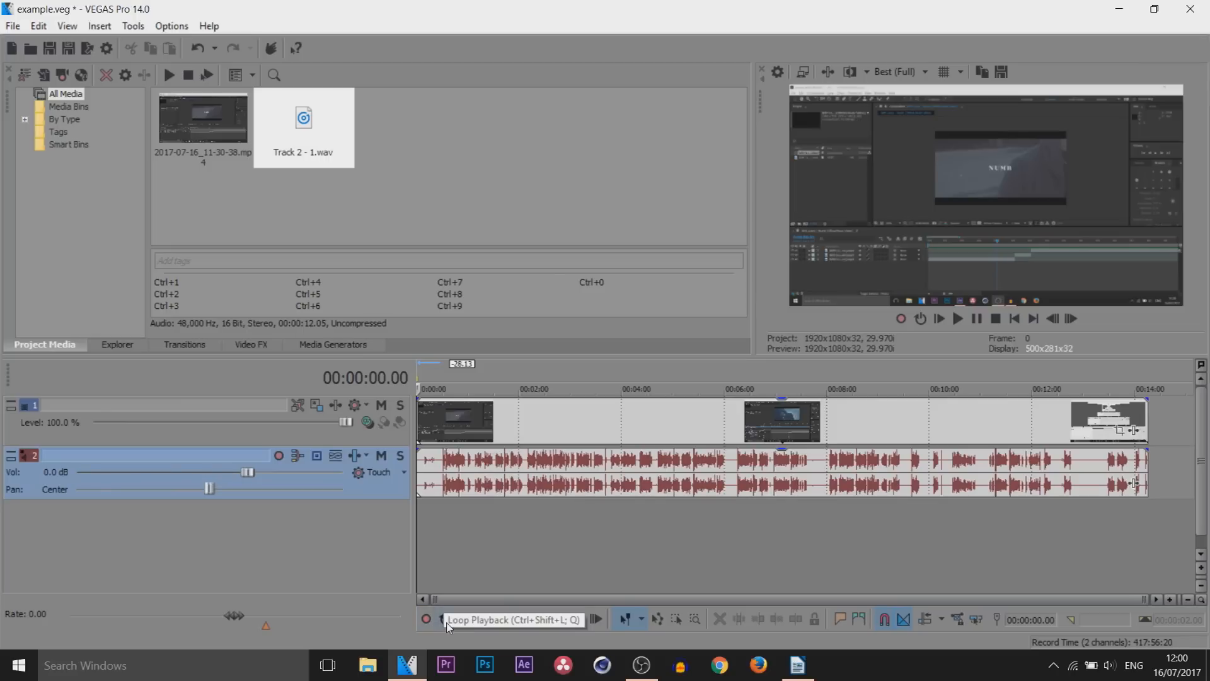
Set a short loop region starting at about 00:01:10 on the timeline and enable loop playback
{"action": "double_click", "coordinate": [429, 433]}
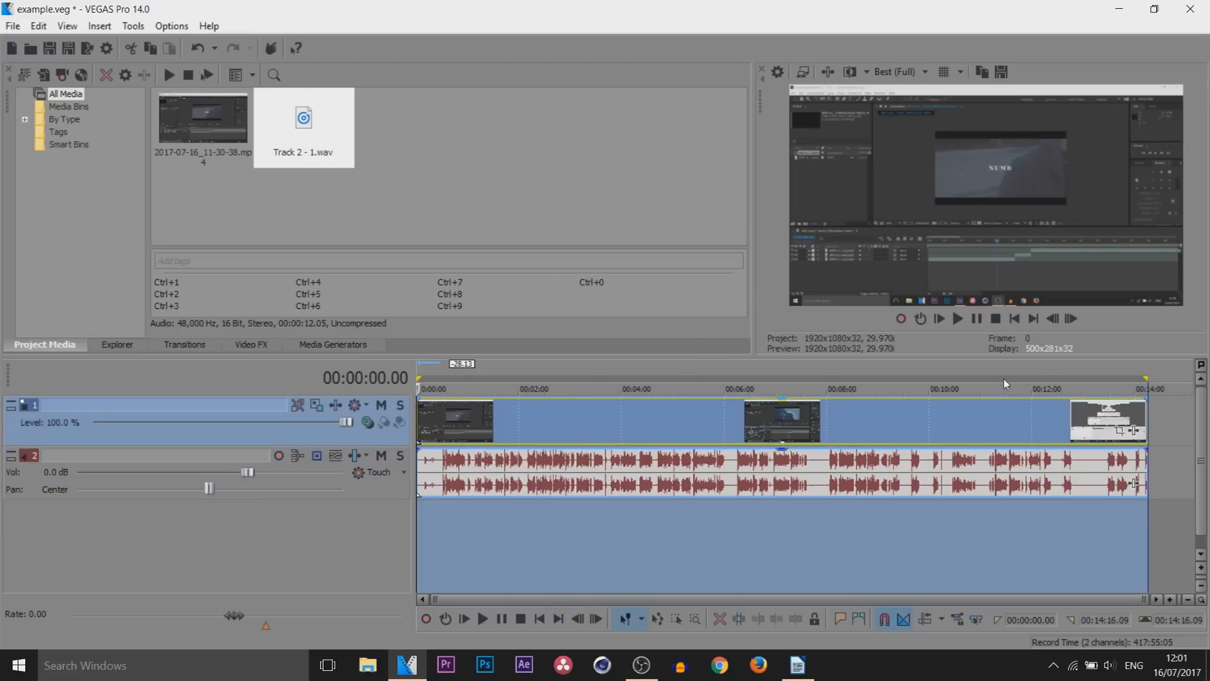
{"action": "left_click_drag", "start_coordinate": [1145, 378], "coordinate": [481, 383]}
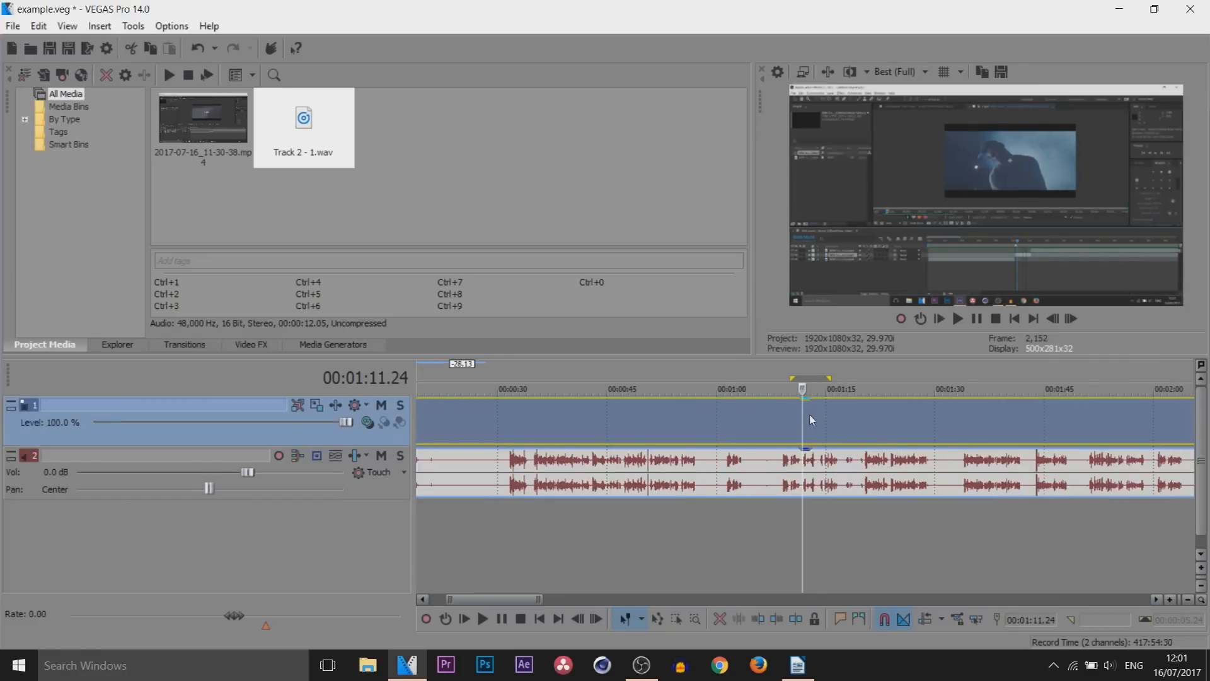
{"action": "left_click", "coordinate": [792, 412]}
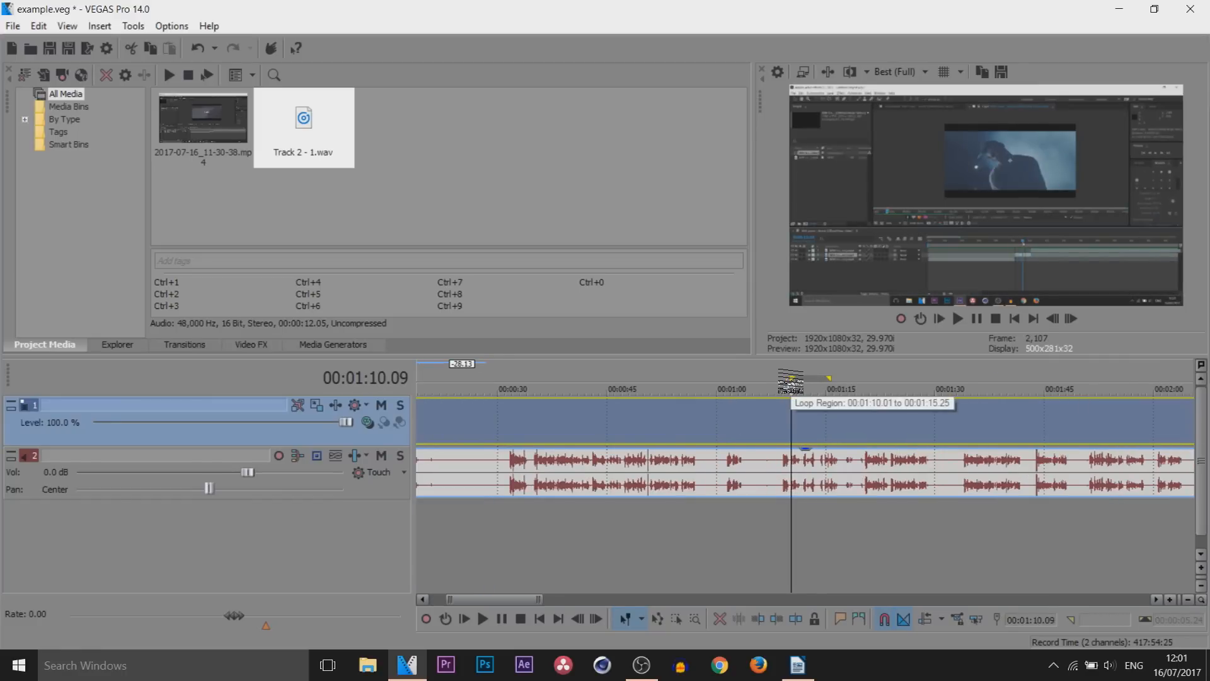
{"action": "left_click", "coordinate": [445, 619]}
{"action": "left_click", "coordinate": [789, 429]}
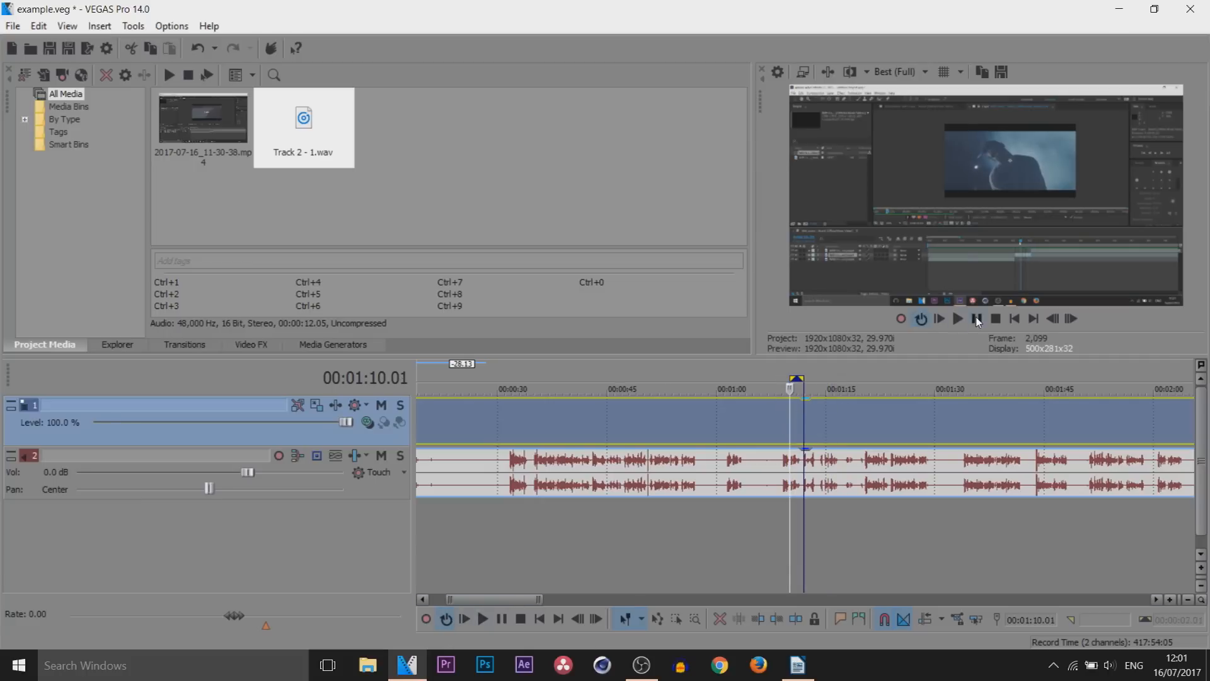
Preview the looped region, pause it and turn loop playback off
{"action": "left_click", "coordinate": [976, 319]}
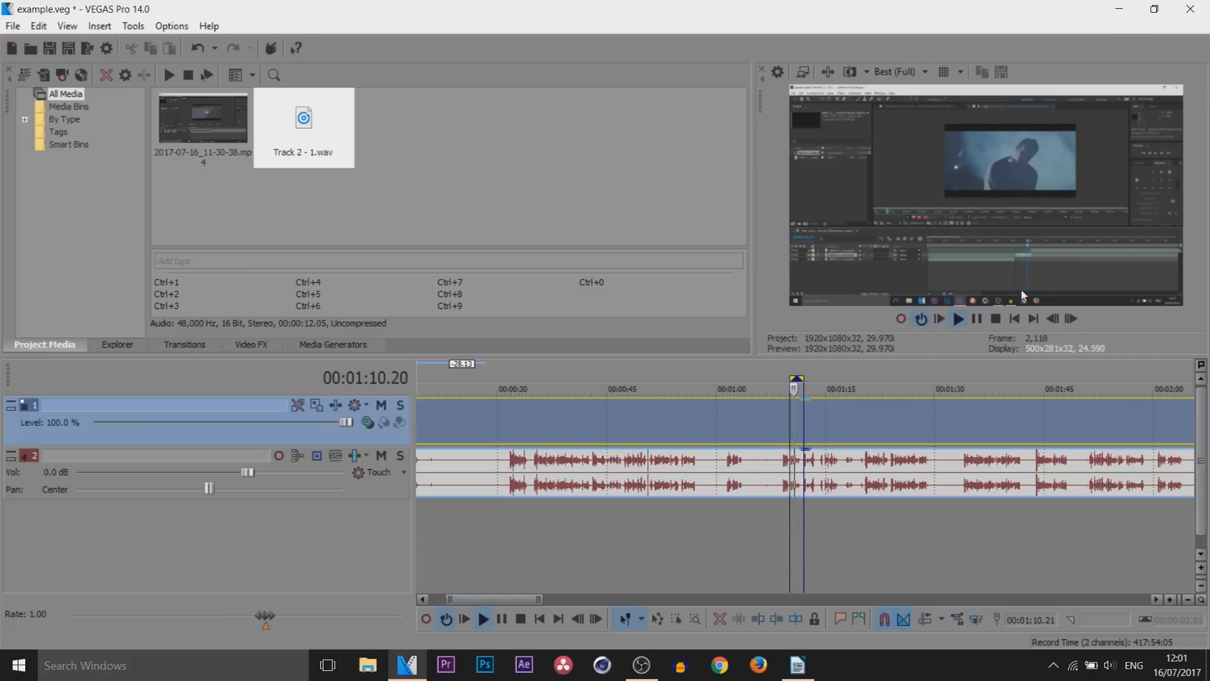
{"action": "left_click", "coordinate": [977, 319]}
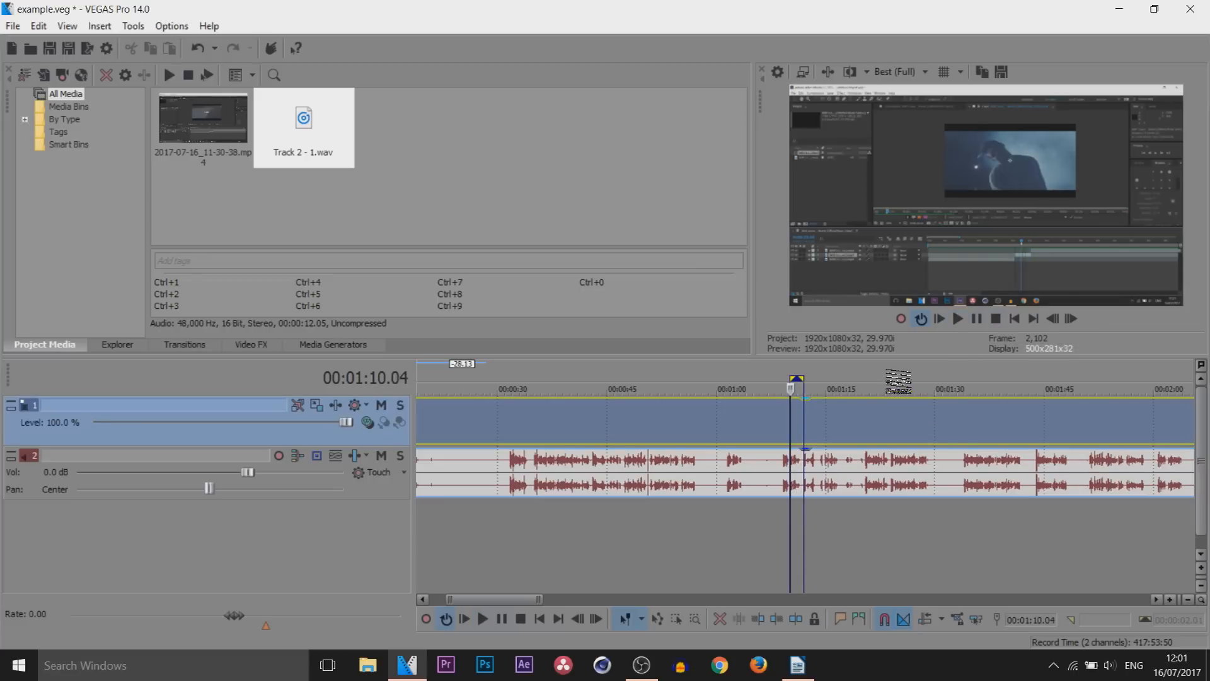
{"action": "left_click", "coordinate": [924, 320]}
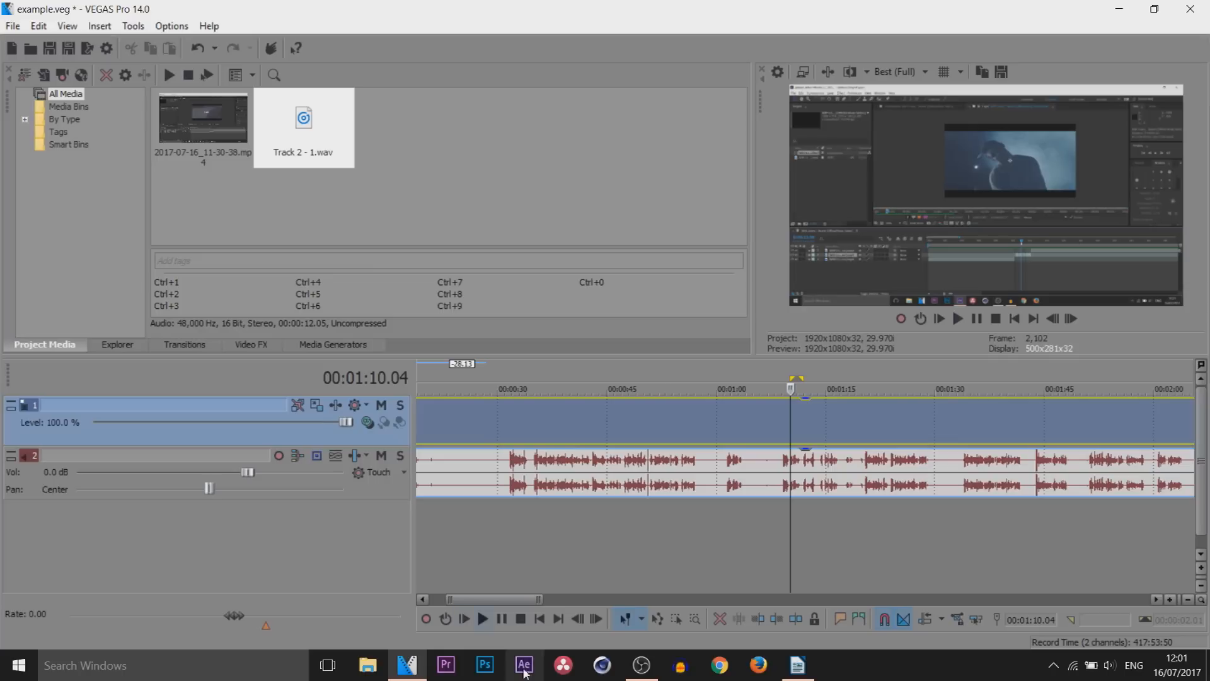
Jump the cursor to the project's start and end, and step back by single frames
{"action": "left_click", "coordinate": [541, 621]}
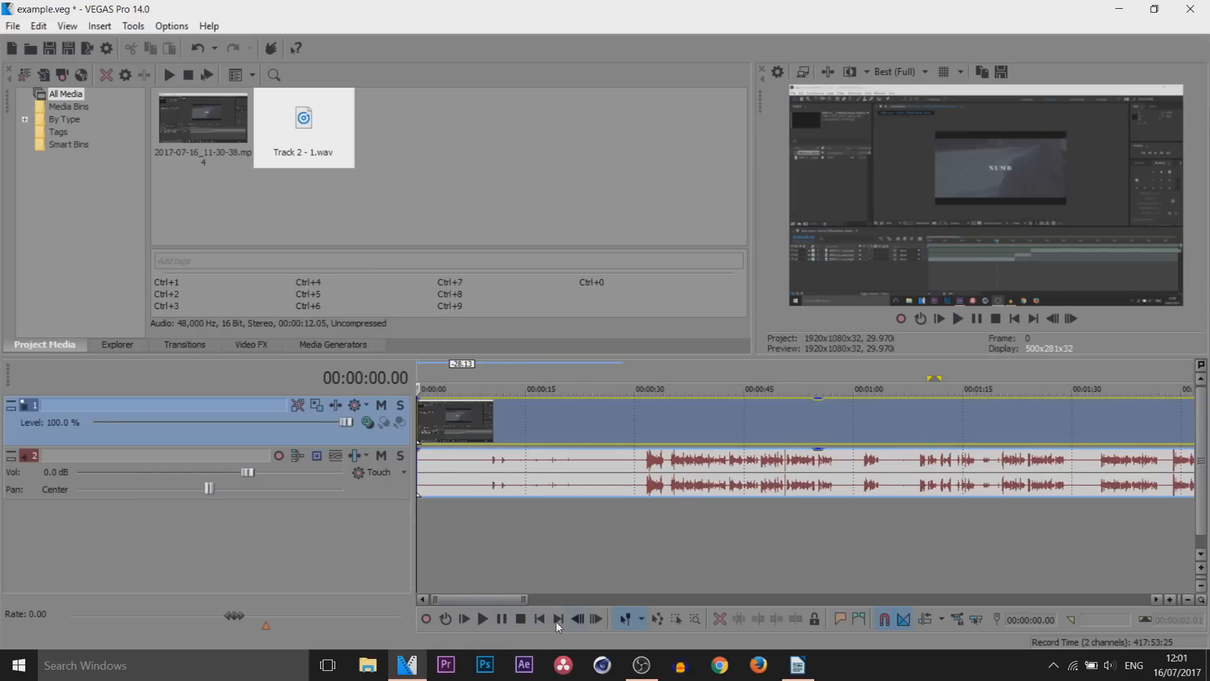
{"action": "left_click", "coordinate": [558, 621]}
{"action": "left_click", "coordinate": [583, 622]}
{"action": "left_click", "coordinate": [583, 622]}
Select the audio event and place the cursor at about 00:09:28
{"action": "scroll", "coordinate": [771, 506], "scroll_direction": "down", "scroll_amount": 4}
{"action": "left_click", "coordinate": [715, 480]}
{"action": "left_click", "coordinate": [615, 441]}
{"action": "left_click", "coordinate": [593, 460]}
{"action": "scroll", "coordinate": [646, 503], "scroll_direction": "down", "scroll_amount": 2}
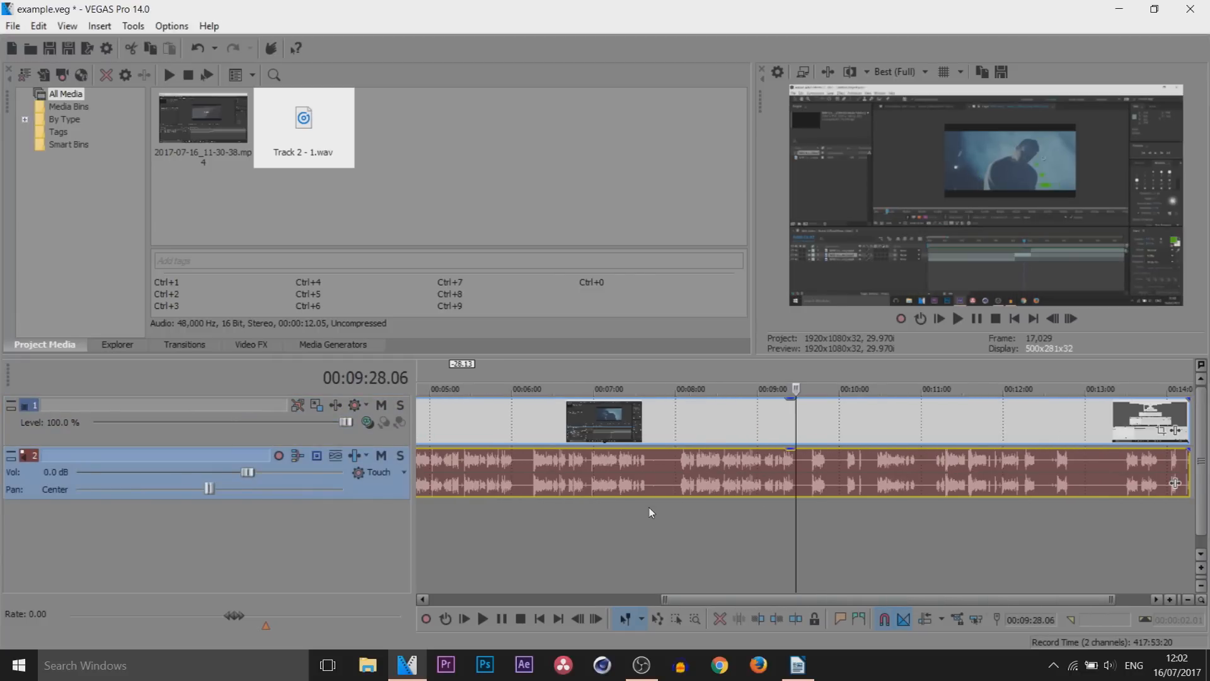
Switch to the Selection Edit Tool and select both the video and audio events with a selection box
{"action": "left_click", "coordinate": [640, 618]}
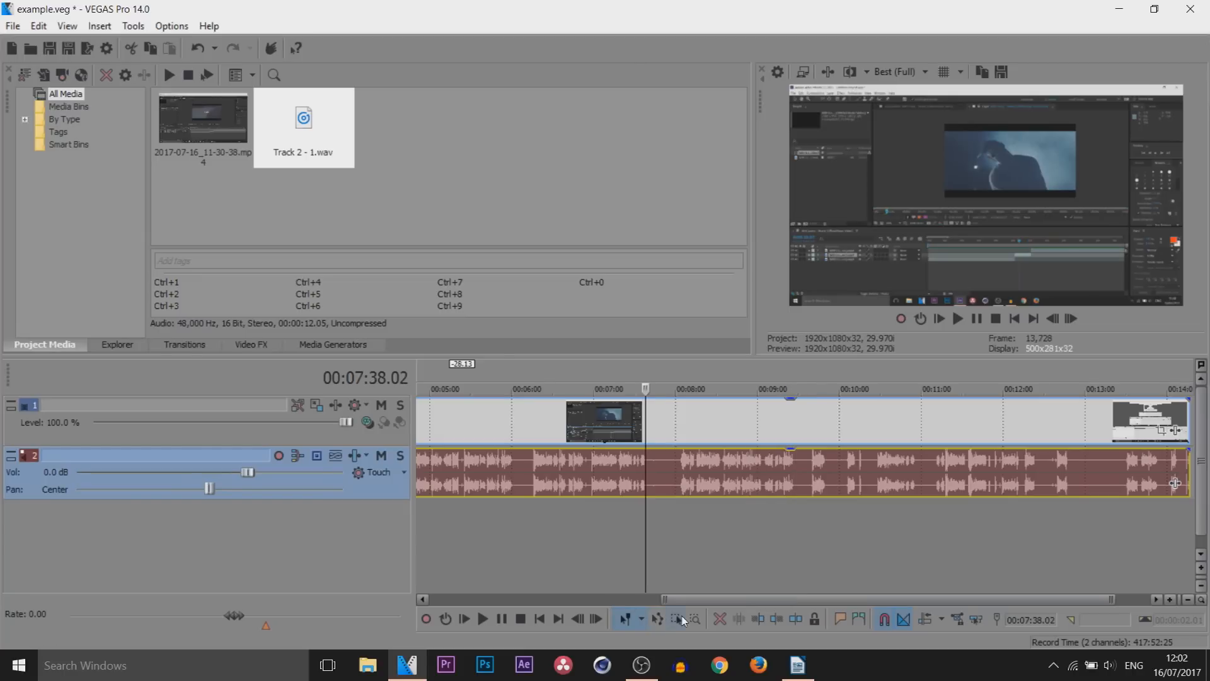
{"action": "left_click", "coordinate": [678, 619]}
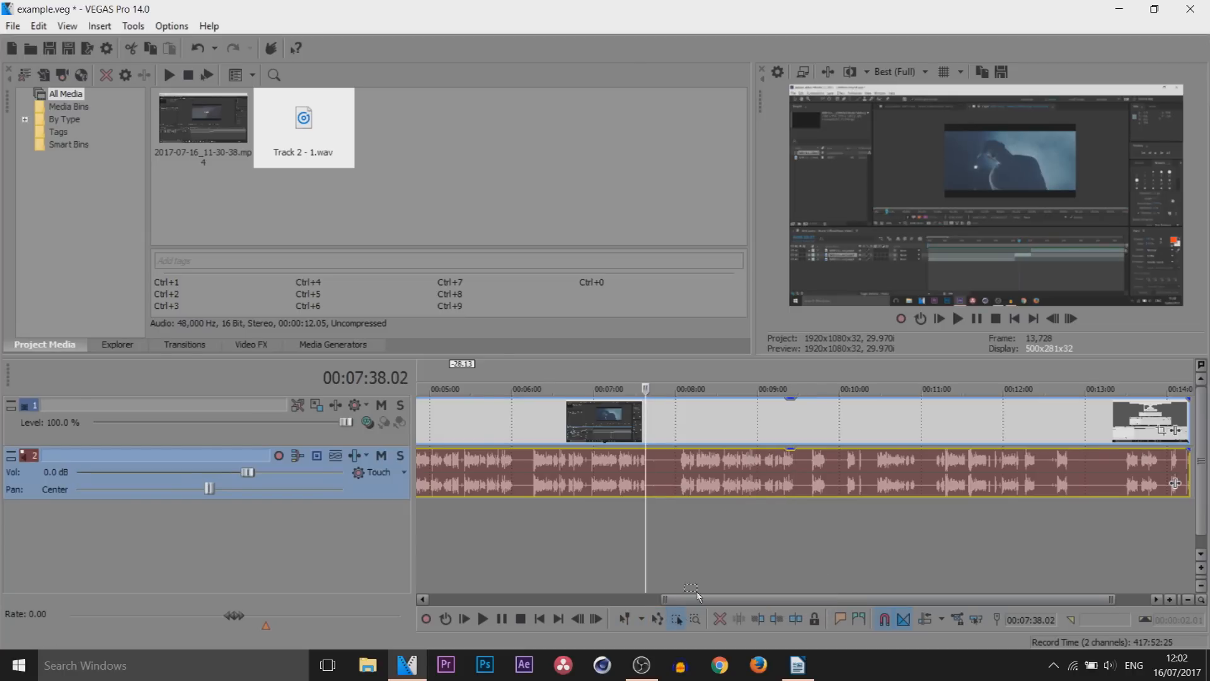
{"action": "scroll", "coordinate": [796, 508], "scroll_direction": "down", "scroll_amount": 3}
{"action": "left_click_drag", "start_coordinate": [1189, 397], "coordinate": [224, 569]}
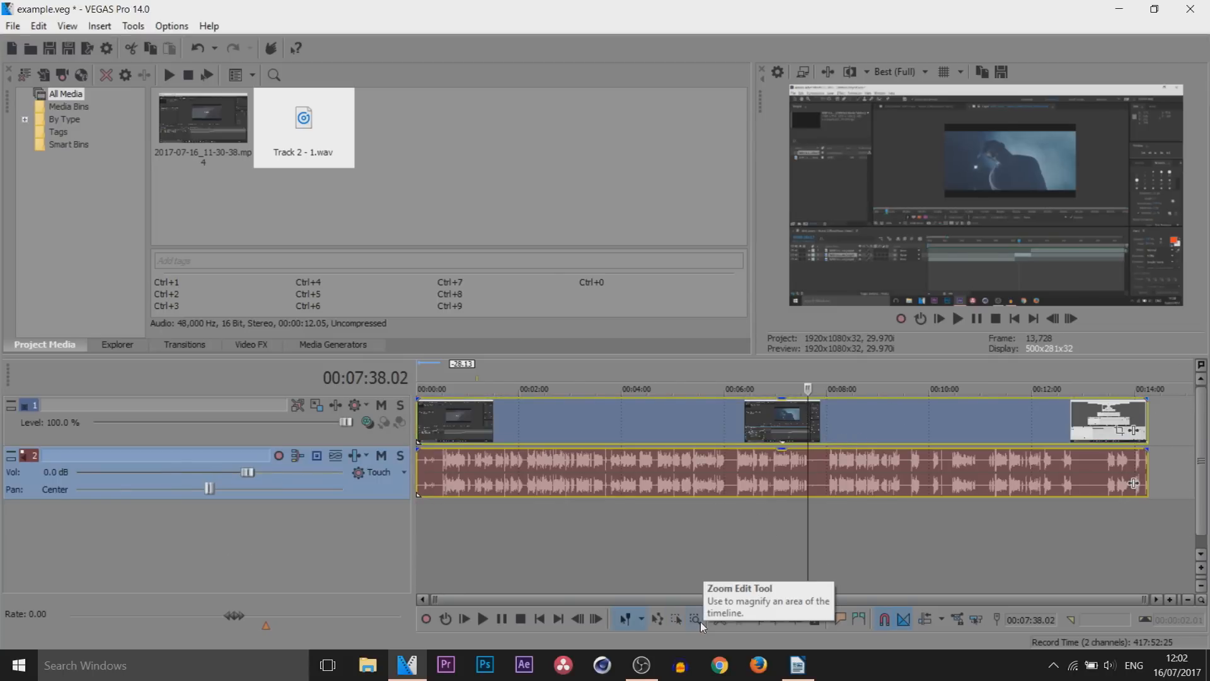
Zoom in on a short section of the audio waveform around 00:04:14 with the Zoom Edit Tool
{"action": "left_click", "coordinate": [701, 622]}
{"action": "left_click", "coordinate": [645, 460]}
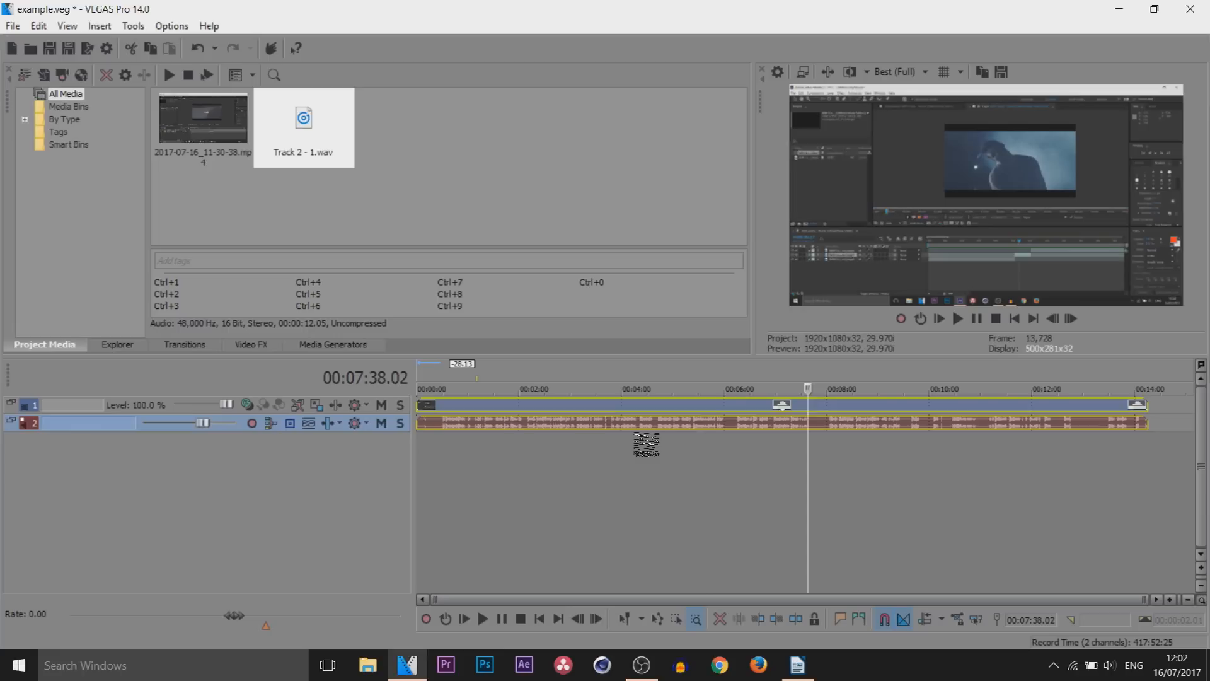
{"action": "left_click_drag", "start_coordinate": [642, 424], "coordinate": [628, 530]}
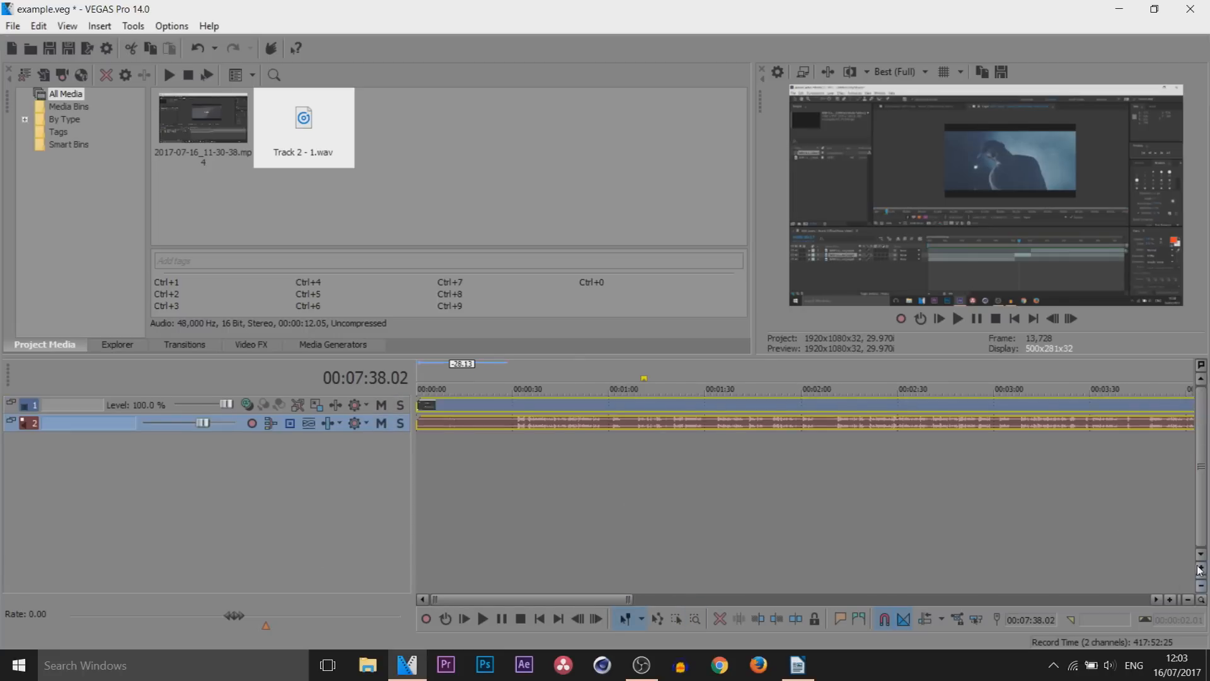
Try the track height zoom by enlarging the audio track and reducing it again
{"action": "left_click", "coordinate": [1199, 570]}
{"action": "left_click", "coordinate": [1200, 570]}
{"action": "left_click", "coordinate": [1200, 570]}
{"action": "left_click", "coordinate": [1200, 569]}
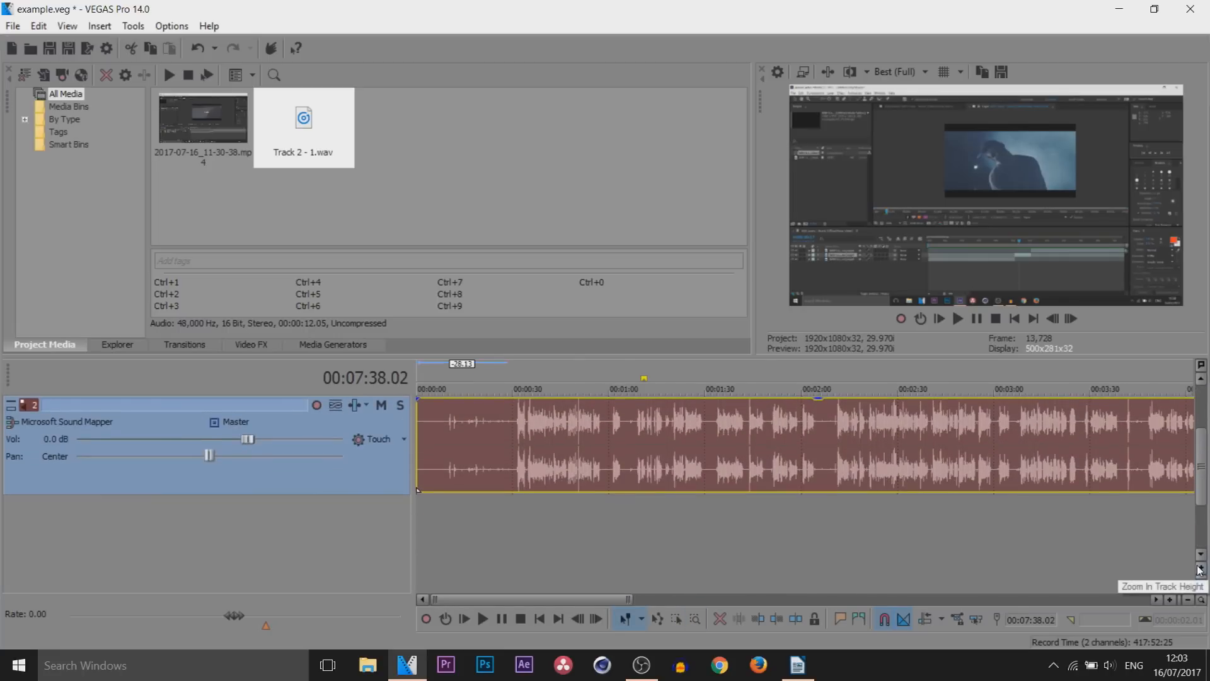
{"action": "left_click", "coordinate": [1201, 585]}
{"action": "left_click", "coordinate": [1201, 585]}
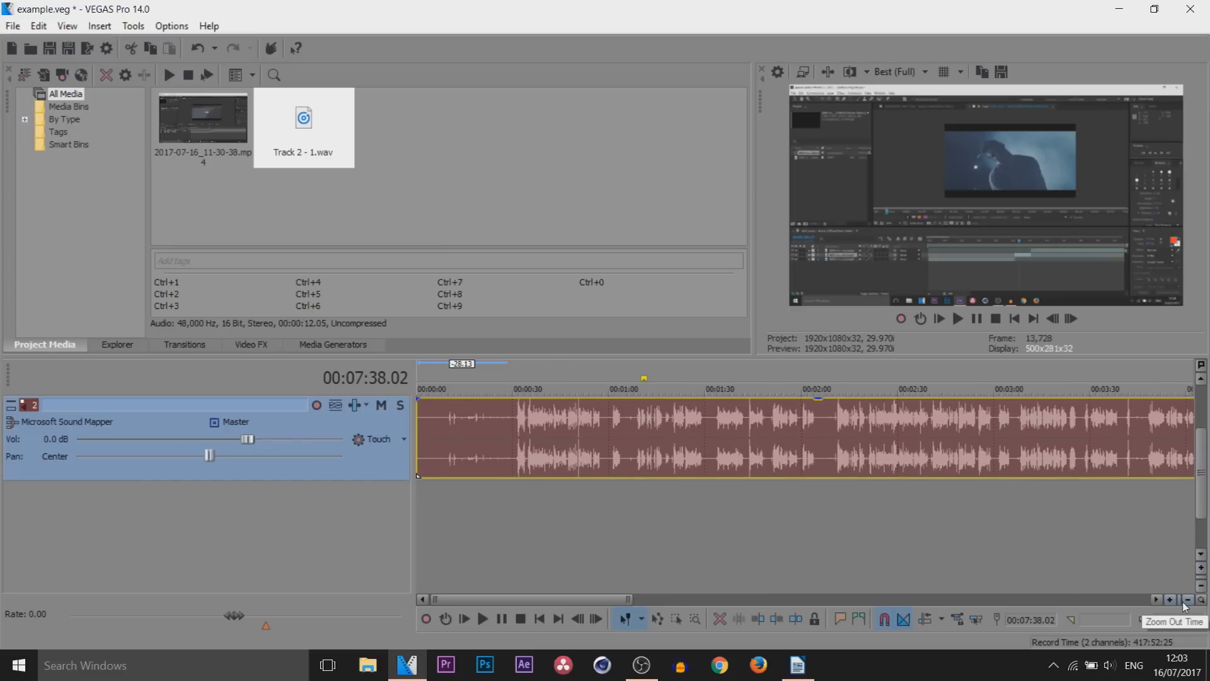
Try zooming the timeline's time scale out and in, ending zoomed out over the full length of the events
{"action": "left_click", "coordinate": [1184, 601]}
{"action": "left_click", "coordinate": [1183, 601]}
{"action": "left_click", "coordinate": [1171, 602]}
{"action": "left_click", "coordinate": [1172, 602]}
{"action": "left_click", "coordinate": [1171, 602]}
{"action": "left_click", "coordinate": [1171, 602]}
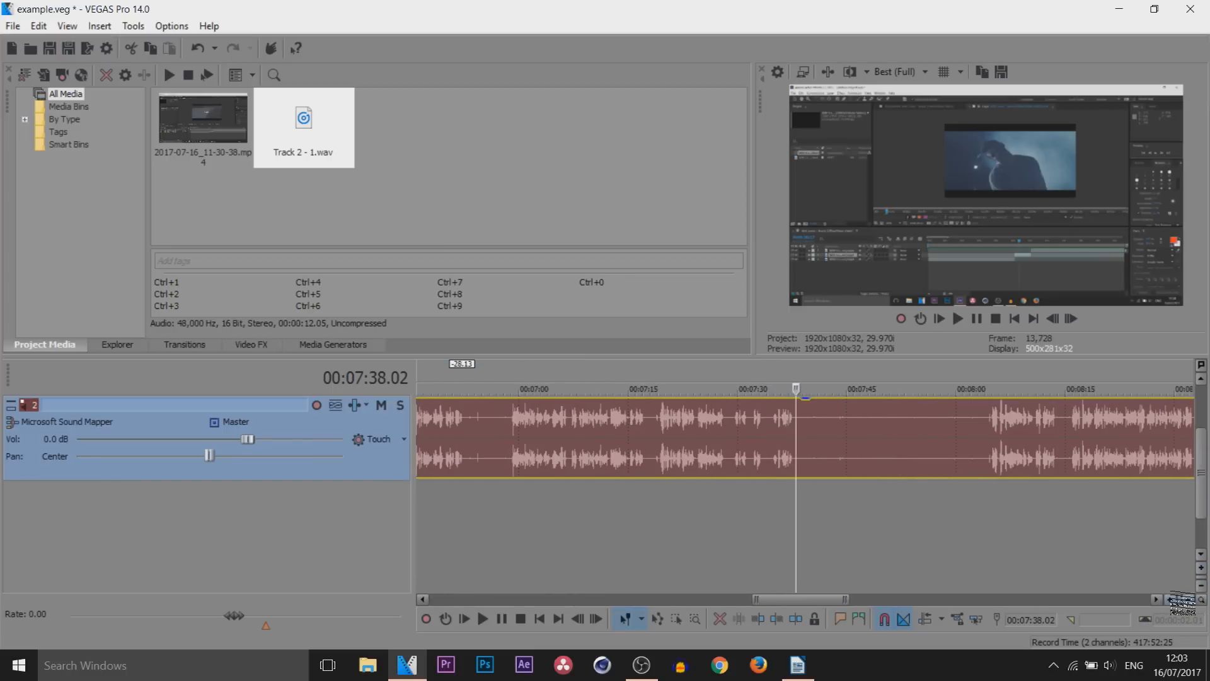
{"action": "left_click", "coordinate": [1187, 600]}
{"action": "left_click", "coordinate": [1187, 601]}
{"action": "left_click", "coordinate": [1188, 601]}
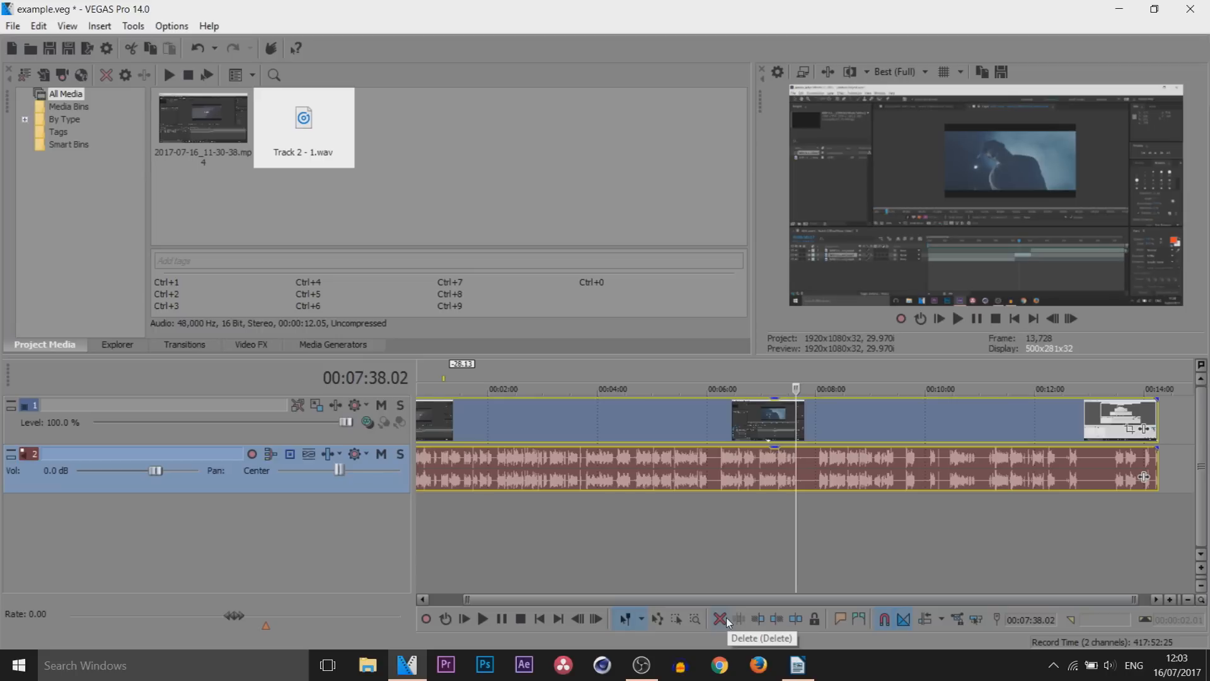
Try deleting the selected video and audio events
{"action": "left_click", "coordinate": [720, 619]}
Trim the start of the selected video and audio events to 00:04:58.27
{"action": "left_click", "coordinate": [652, 403]}
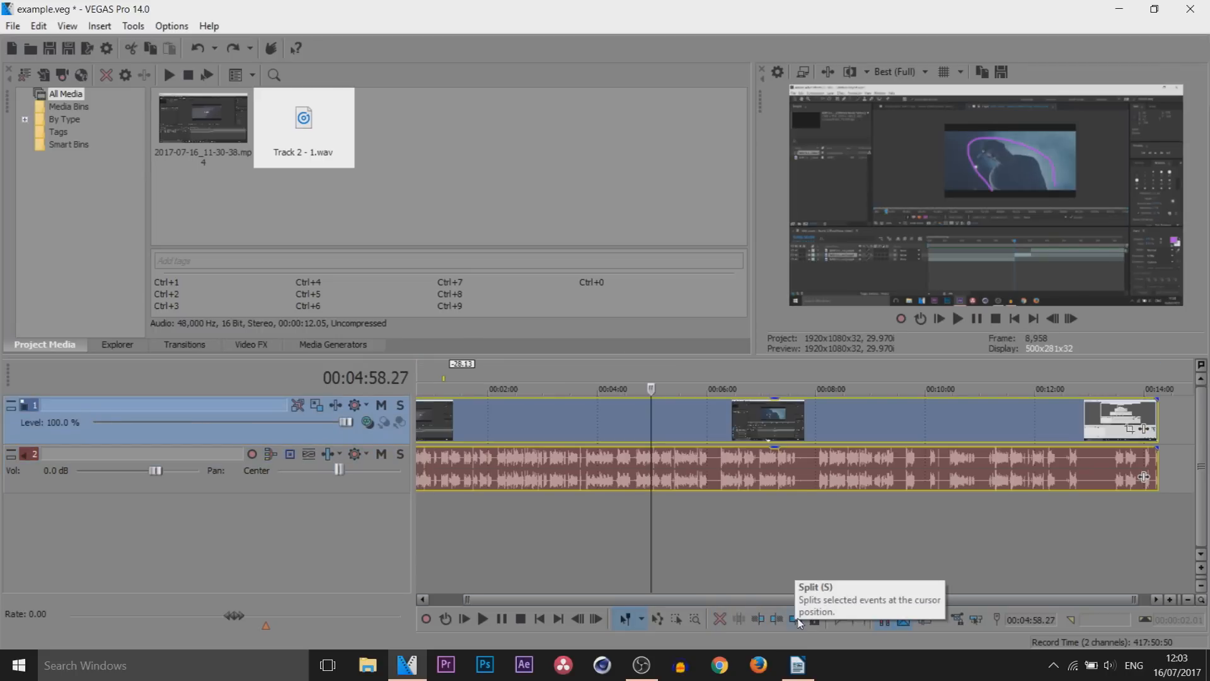
{"action": "left_click", "coordinate": [758, 619]}
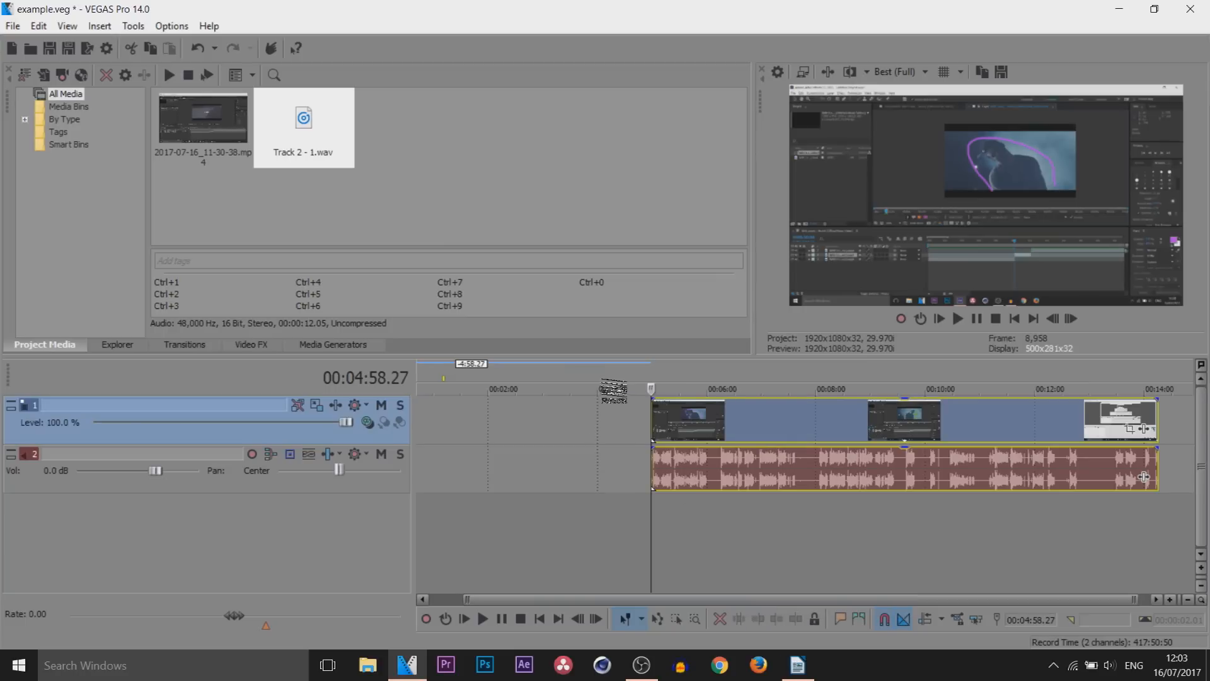
Undo the start trim, and try trimming the end of the selected video and audio events to 00:04:58.27
{"action": "left_click", "coordinate": [650, 414]}
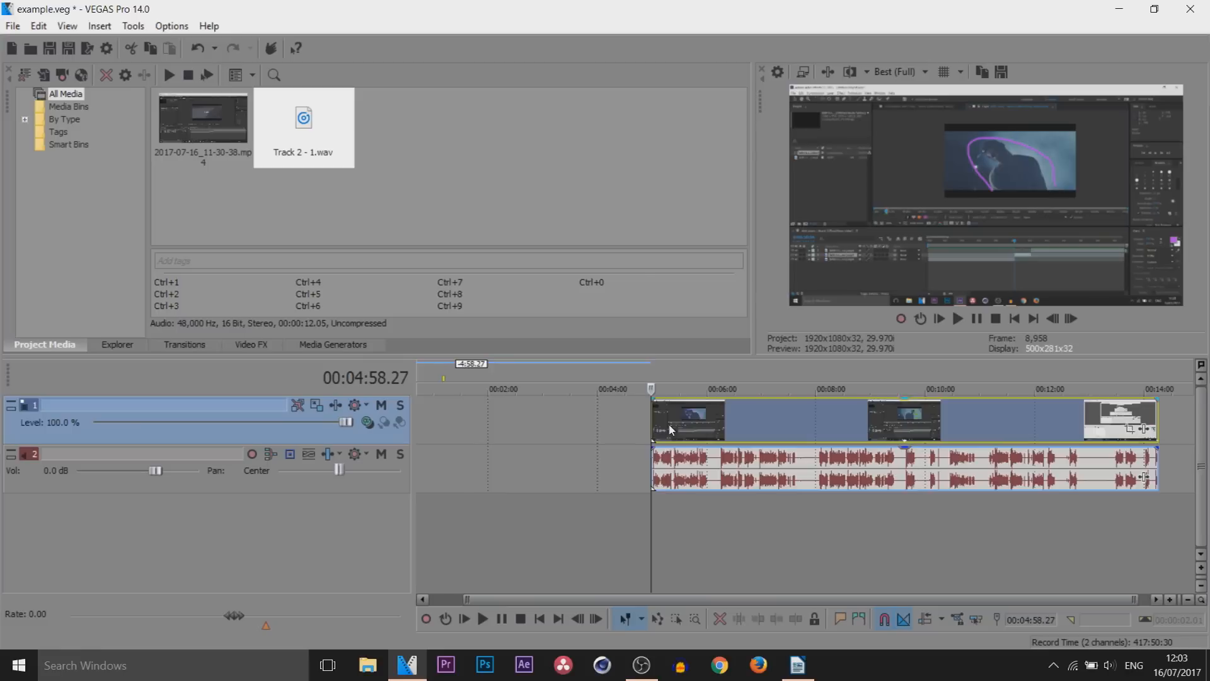
{"action": "key", "text": "ctrl+z"}
{"action": "key", "text": "alt+bracketright"}
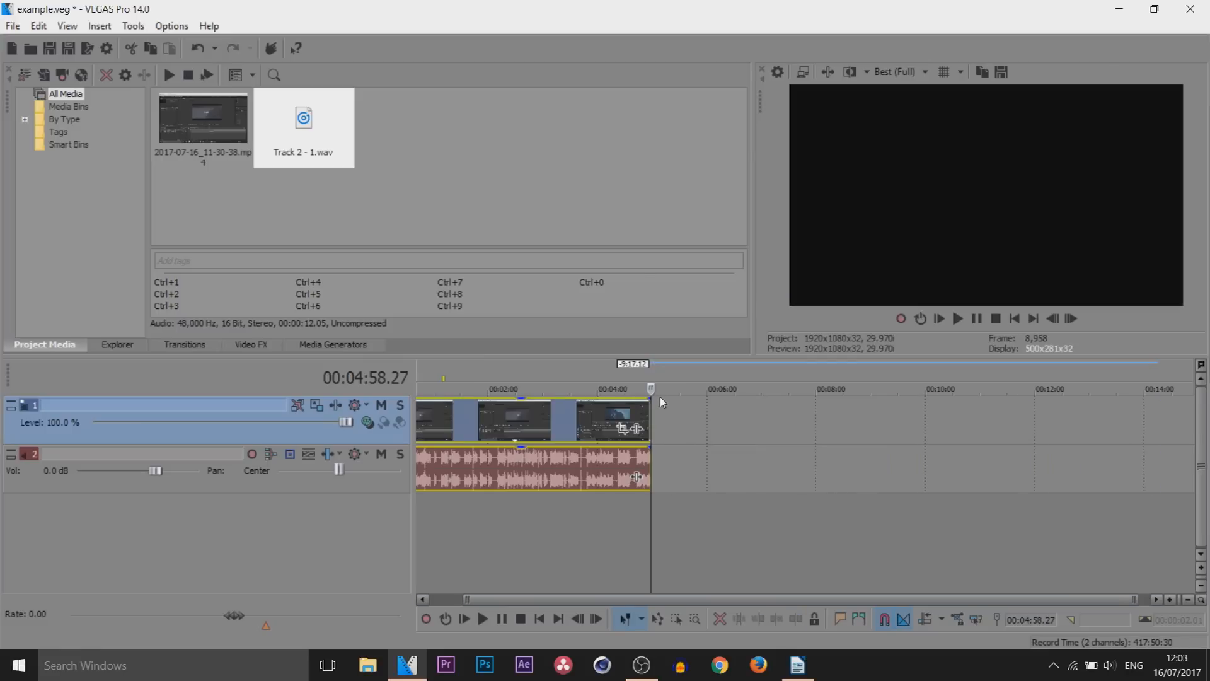
{"action": "key", "text": "ctrl+z"}
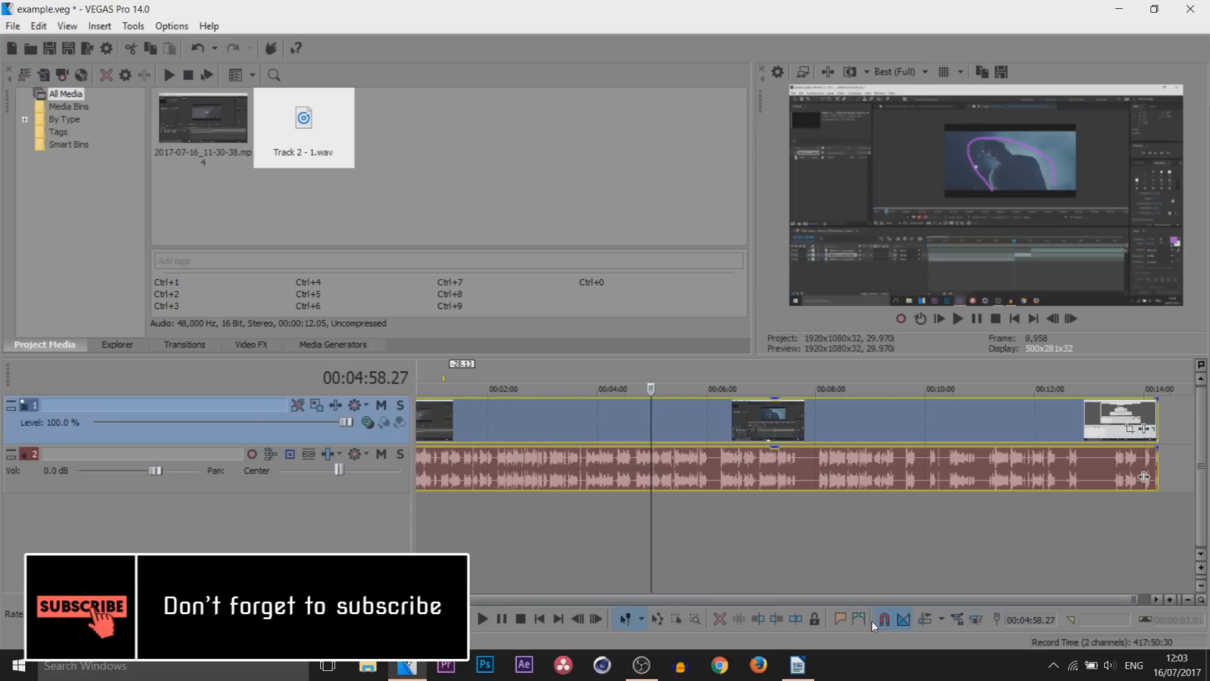
Lock the selected video and audio events against editing, and unlock the audio event again
{"action": "left_click", "coordinate": [815, 620]}
{"action": "left_click", "coordinate": [686, 537]}
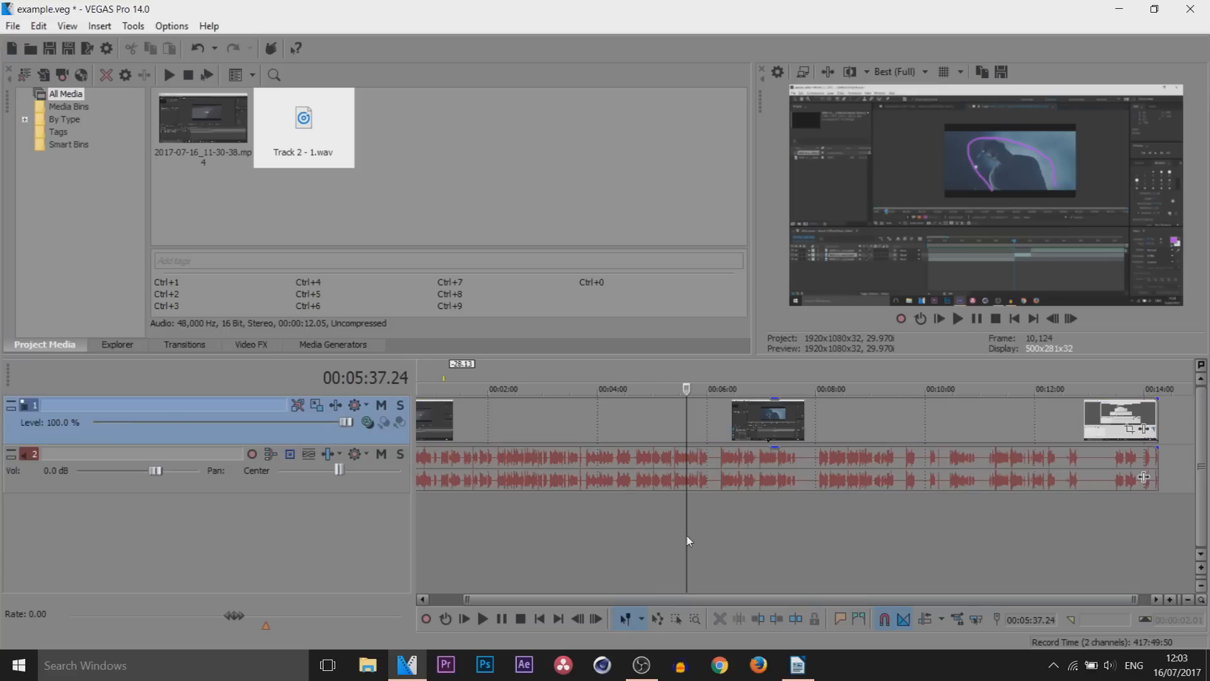
{"action": "left_click", "coordinate": [828, 448]}
{"action": "scroll", "coordinate": [760, 479], "scroll_direction": "down", "scroll_amount": 1}
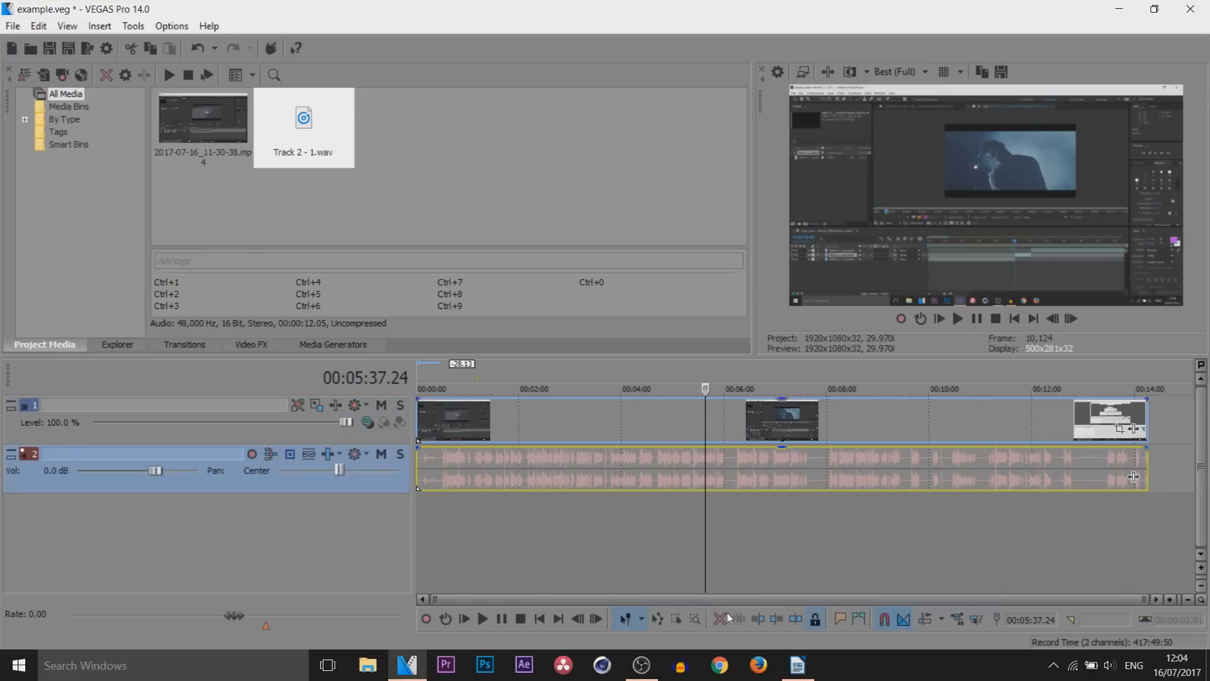
{"action": "left_click", "coordinate": [818, 620]}
Insert a marker at 00:05:44.18 and move it close to the start of the timeline
{"action": "left_click", "coordinate": [710, 535]}
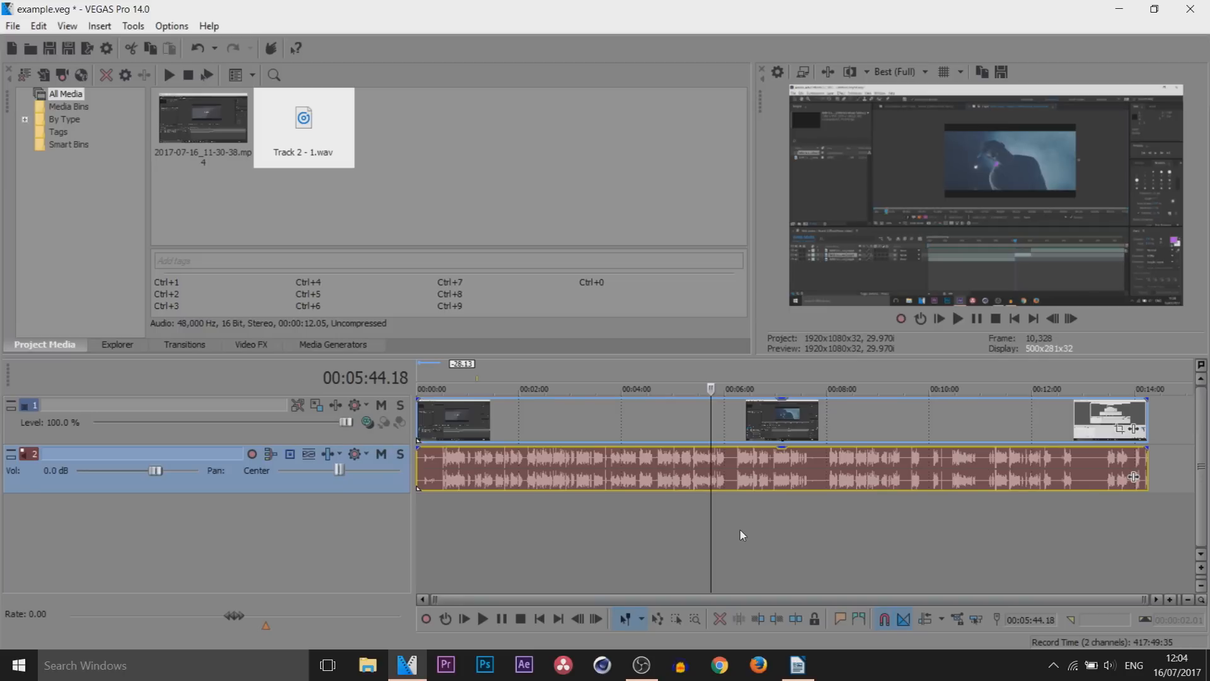
{"action": "left_click", "coordinate": [842, 617]}
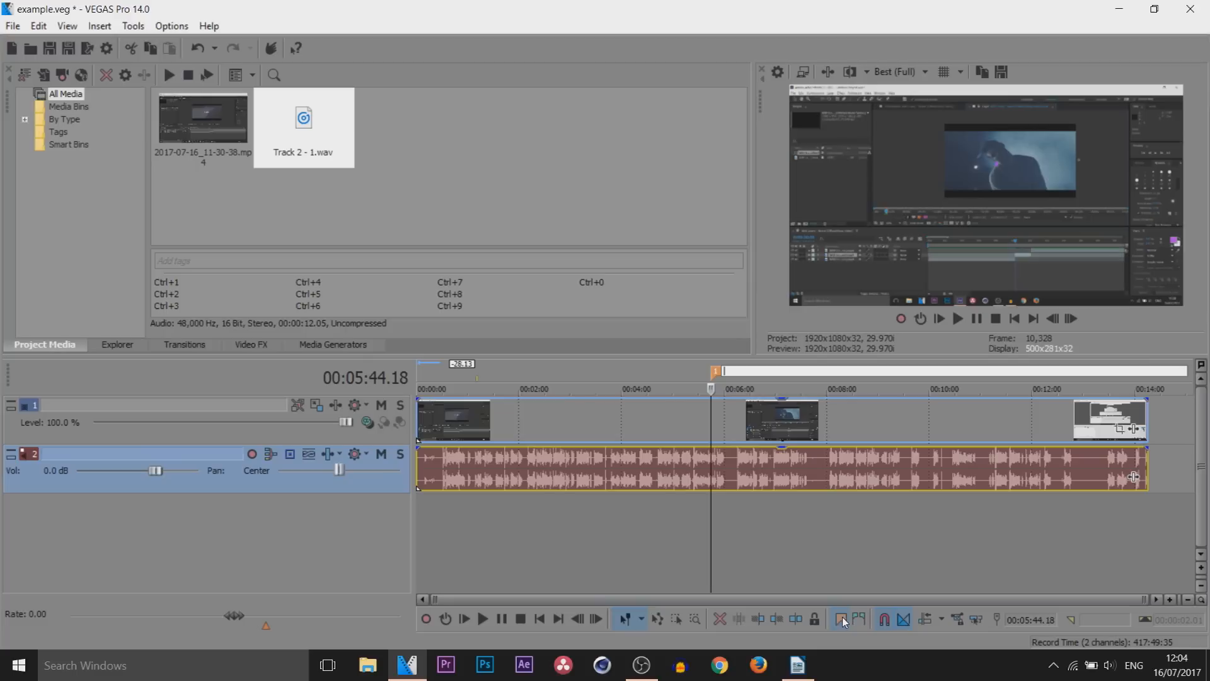
{"action": "mouse_move", "coordinate": [716, 370]}
{"action": "left_mouse_down"}
{"action": "mouse_move", "coordinate": [674, 386]}
{"action": "mouse_move", "coordinate": [446, 404]}
{"action": "left_mouse_up"}
{"action": "left_click", "coordinate": [444, 373]}
Insert two more markers, one at 00:05:27.04 and one shortly before 00:10:00
{"action": "left_click", "coordinate": [696, 370]}
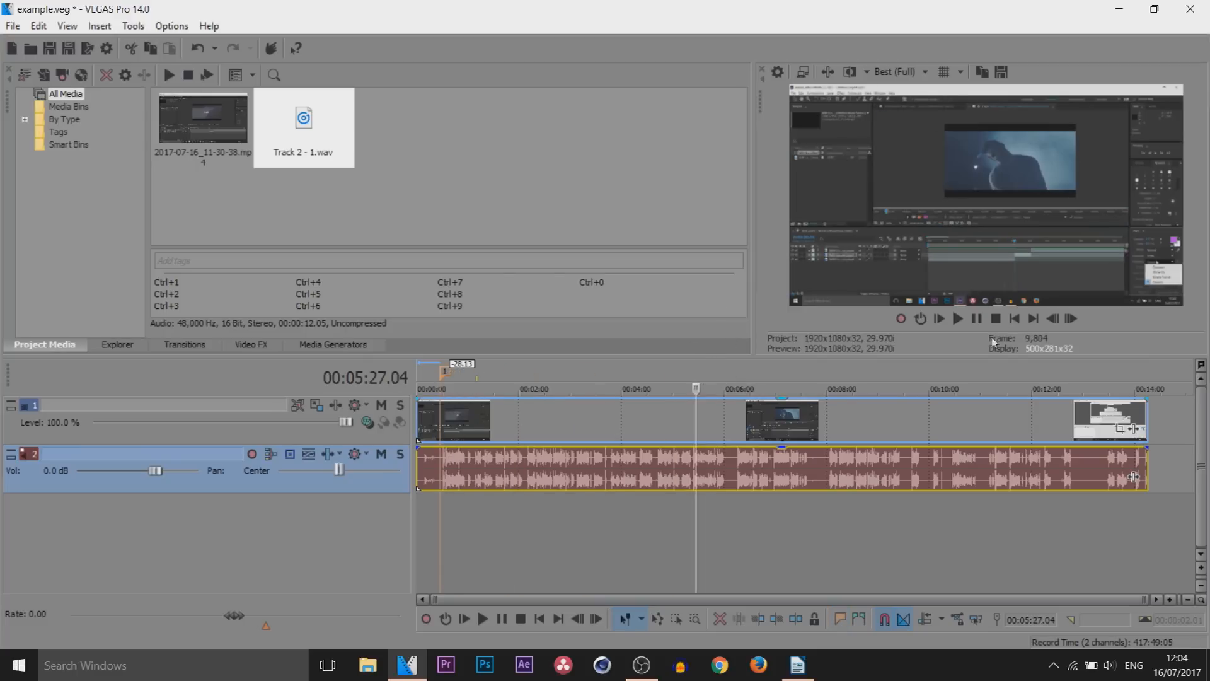
{"action": "left_click", "coordinate": [841, 618]}
{"action": "left_click", "coordinate": [708, 413]}
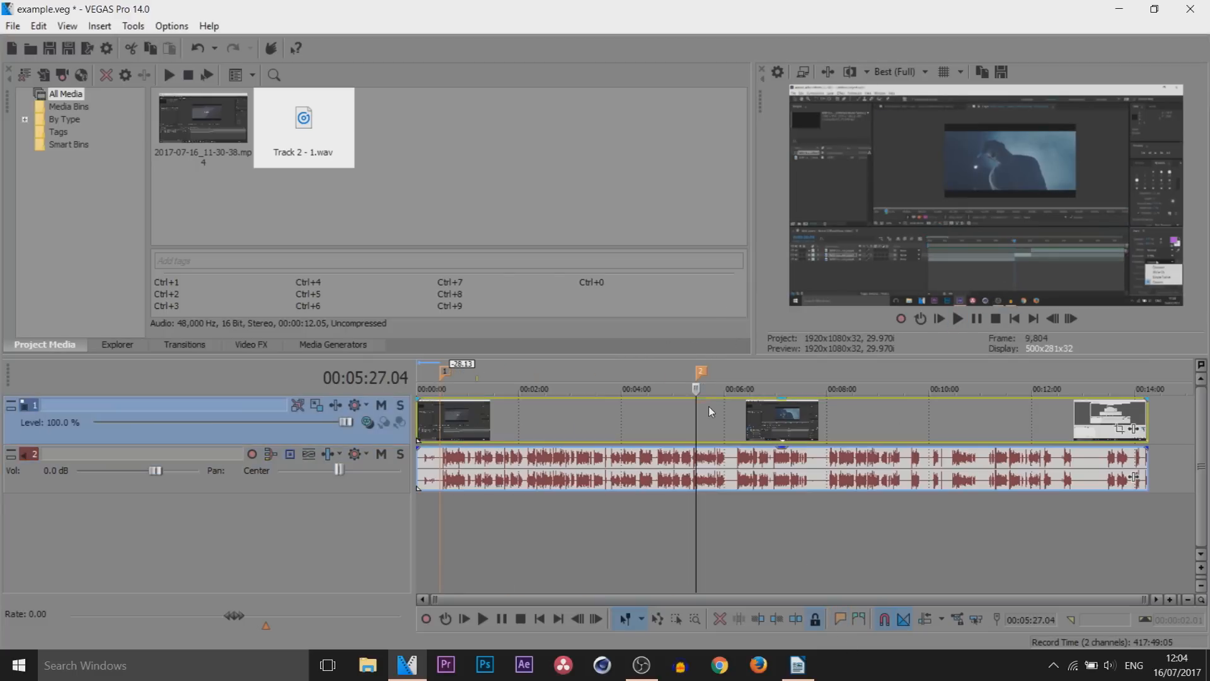
{"action": "left_click", "coordinate": [921, 430]}
{"action": "key", "text": "m"}
{"action": "left_click", "coordinate": [909, 413]}
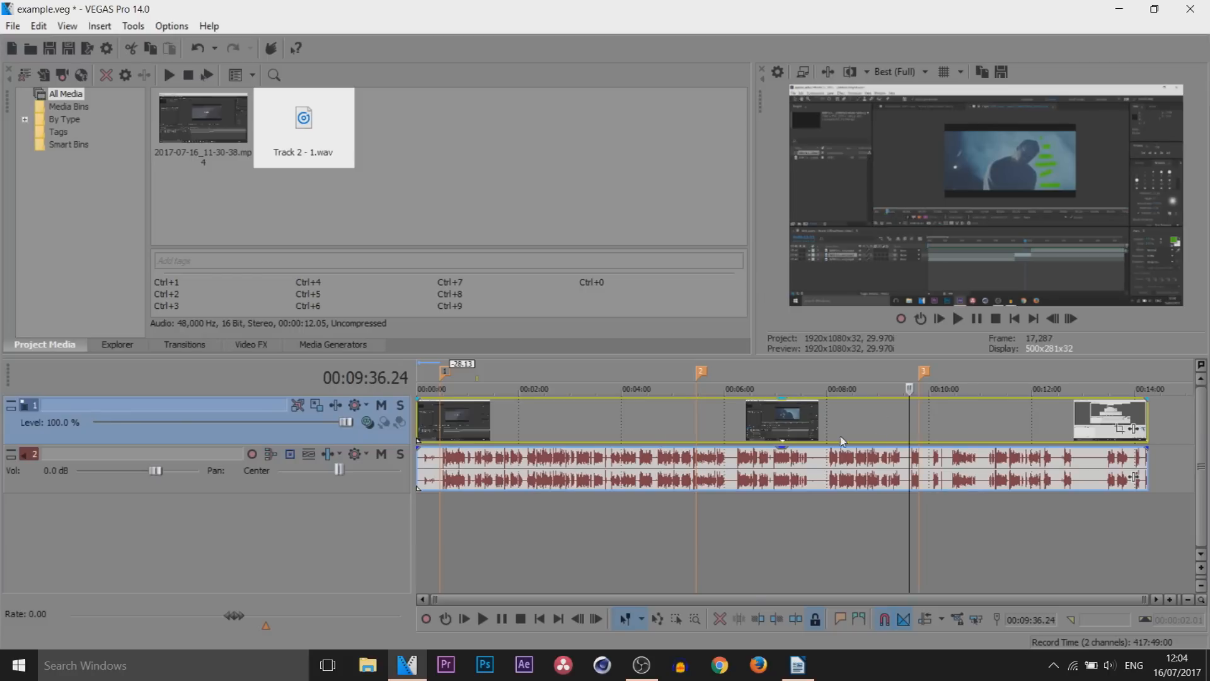
Rename the second marker to 2 and the third marker to 3
{"action": "right_click", "coordinate": [700, 372]}
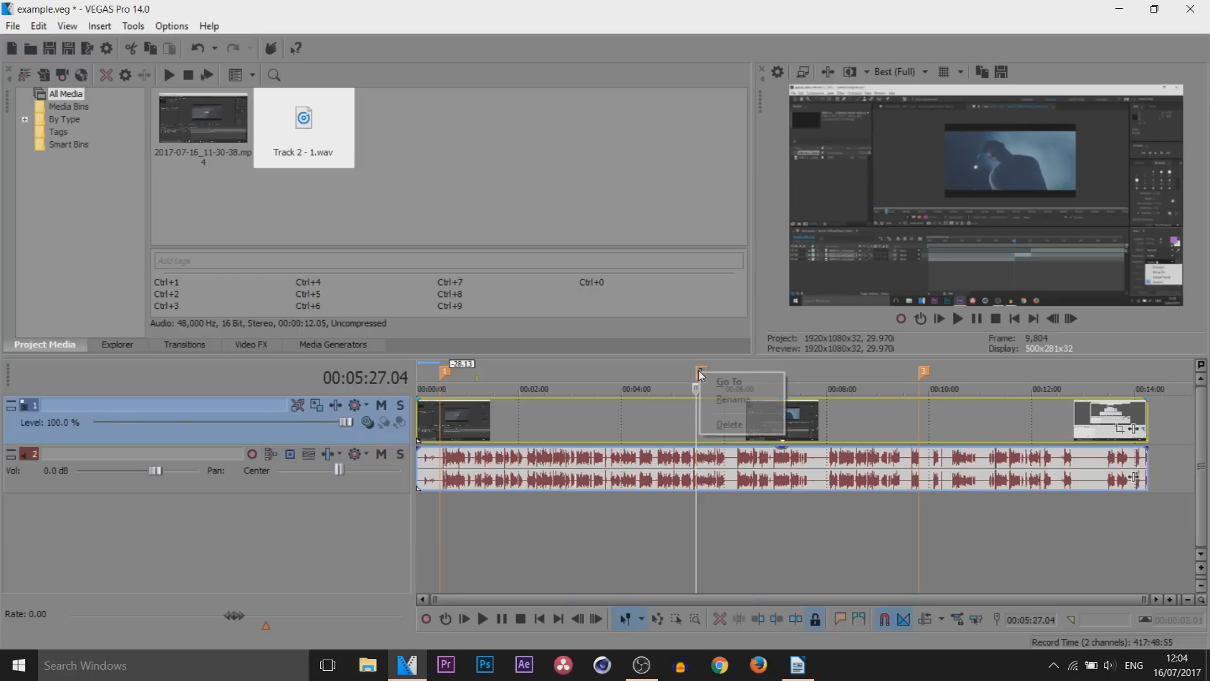
{"action": "left_click", "coordinate": [733, 400]}
{"action": "type", "text": "2"}
{"action": "key", "text": "Return"}
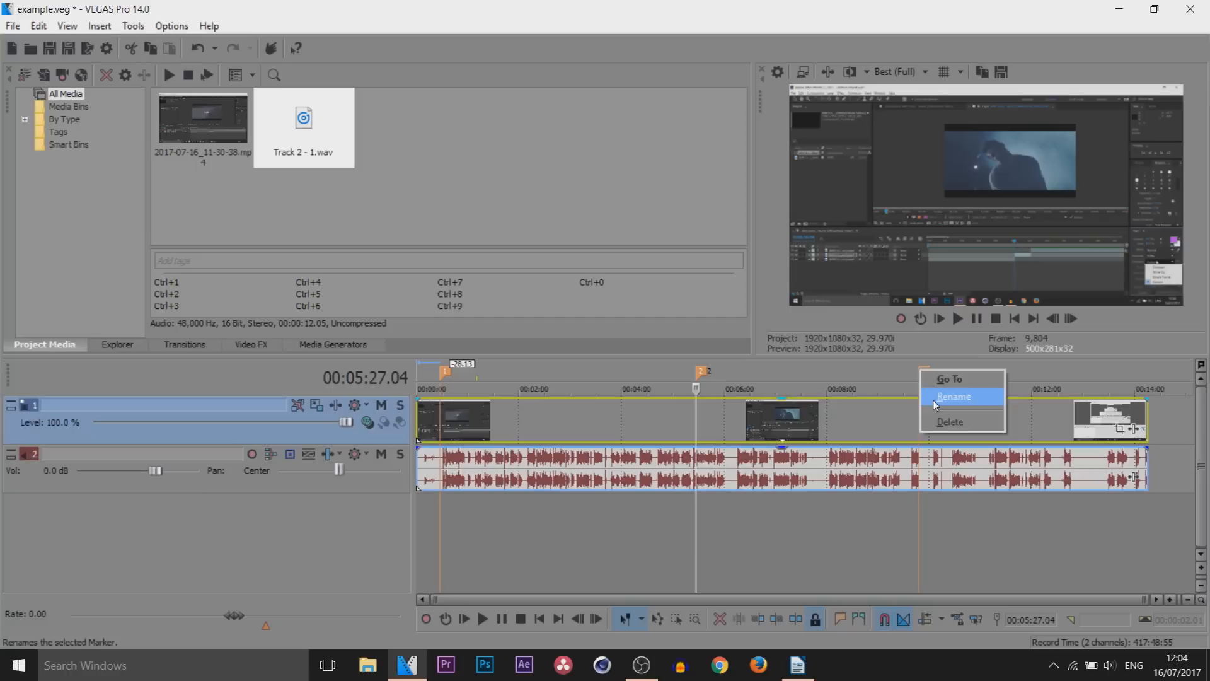
{"action": "left_click", "coordinate": [933, 399]}
{"action": "type", "text": "3"}
{"action": "key", "text": "Return"}
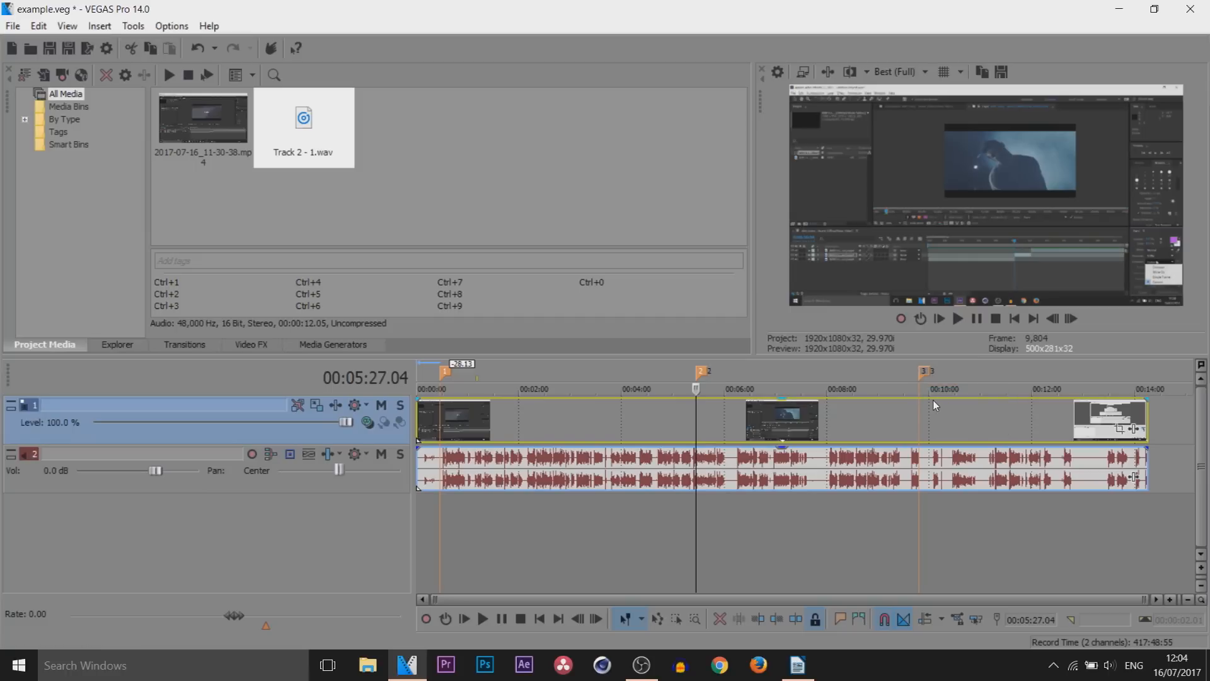
Try adding a region over the short time selection that ends at 00:01:12.02, and view it up close
{"action": "left_click", "coordinate": [857, 620]}
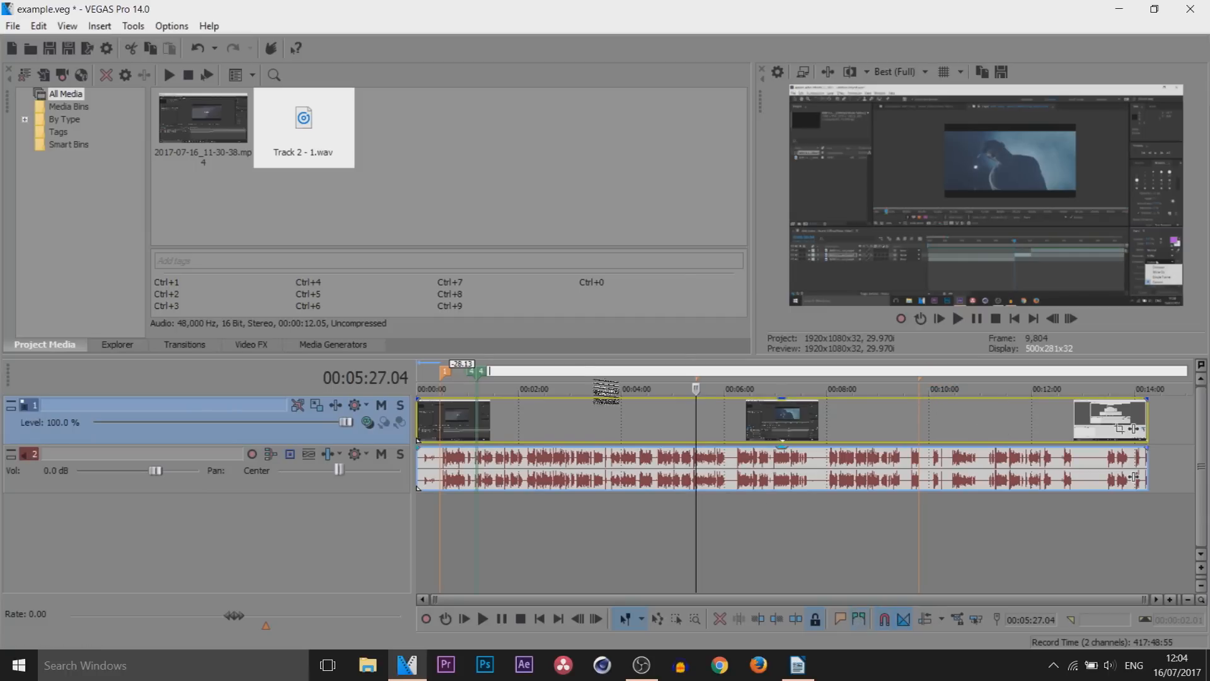
{"action": "key", "text": "Return"}
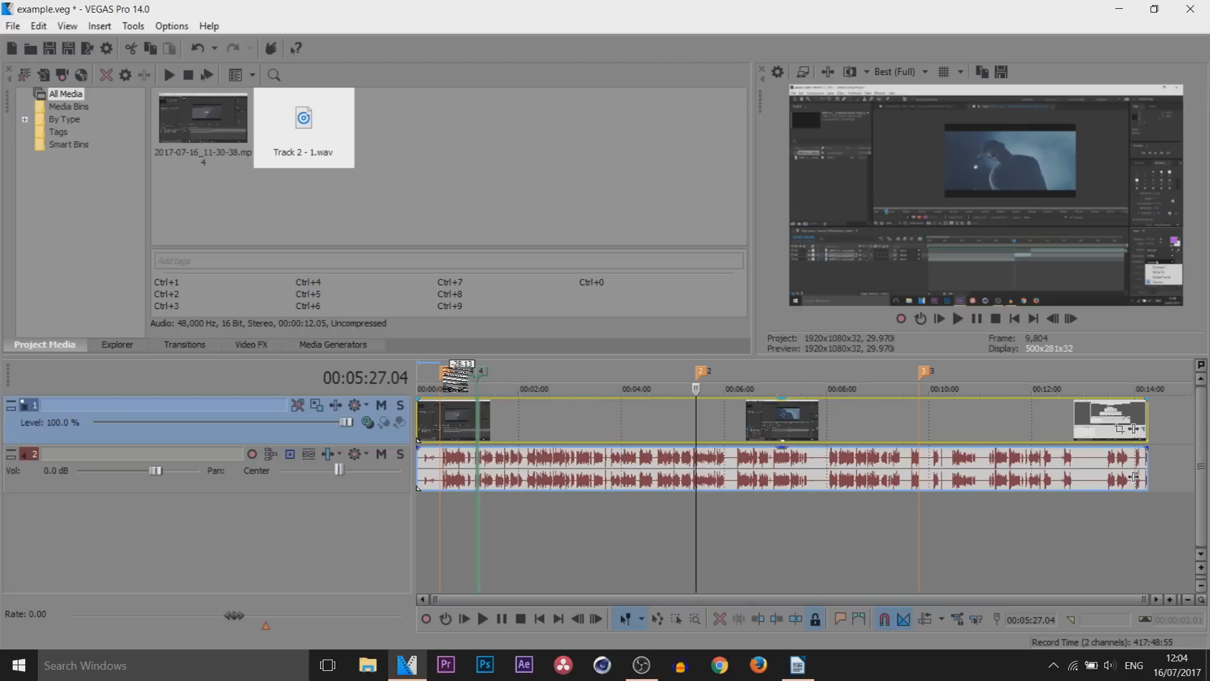
{"action": "left_click", "coordinate": [478, 415]}
{"action": "scroll", "coordinate": [584, 429], "scroll_direction": "up", "scroll_amount": 3}
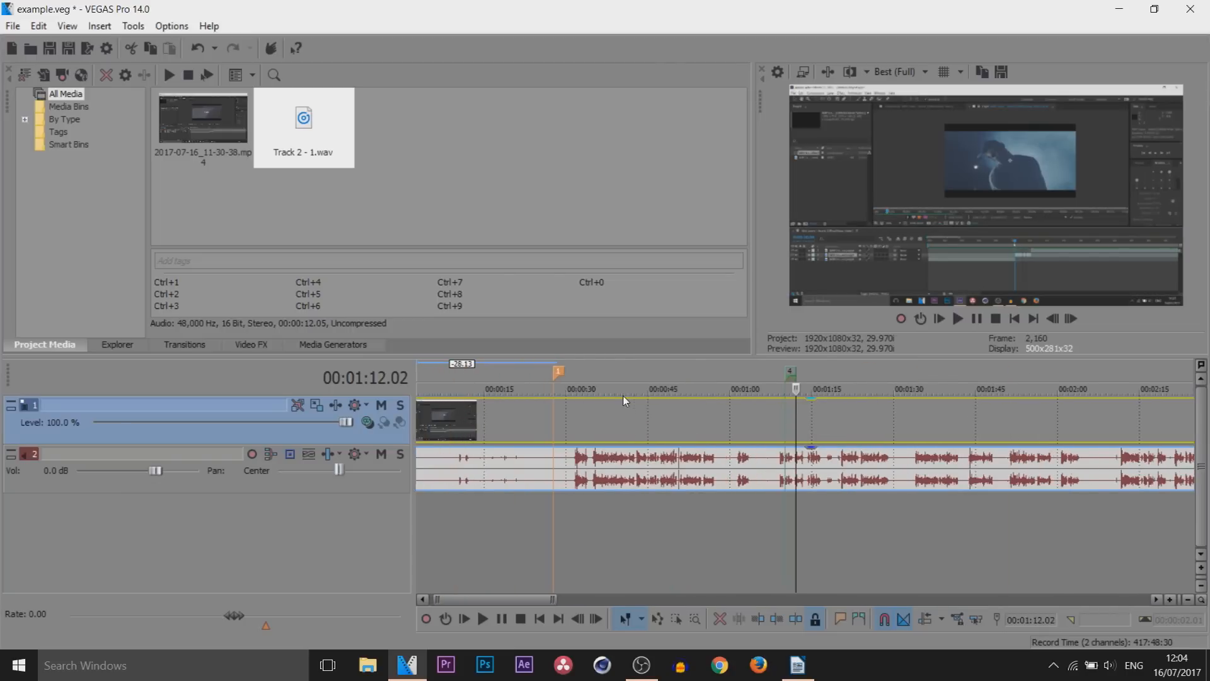
{"action": "scroll", "coordinate": [716, 407], "scroll_direction": "down", "scroll_amount": 3}
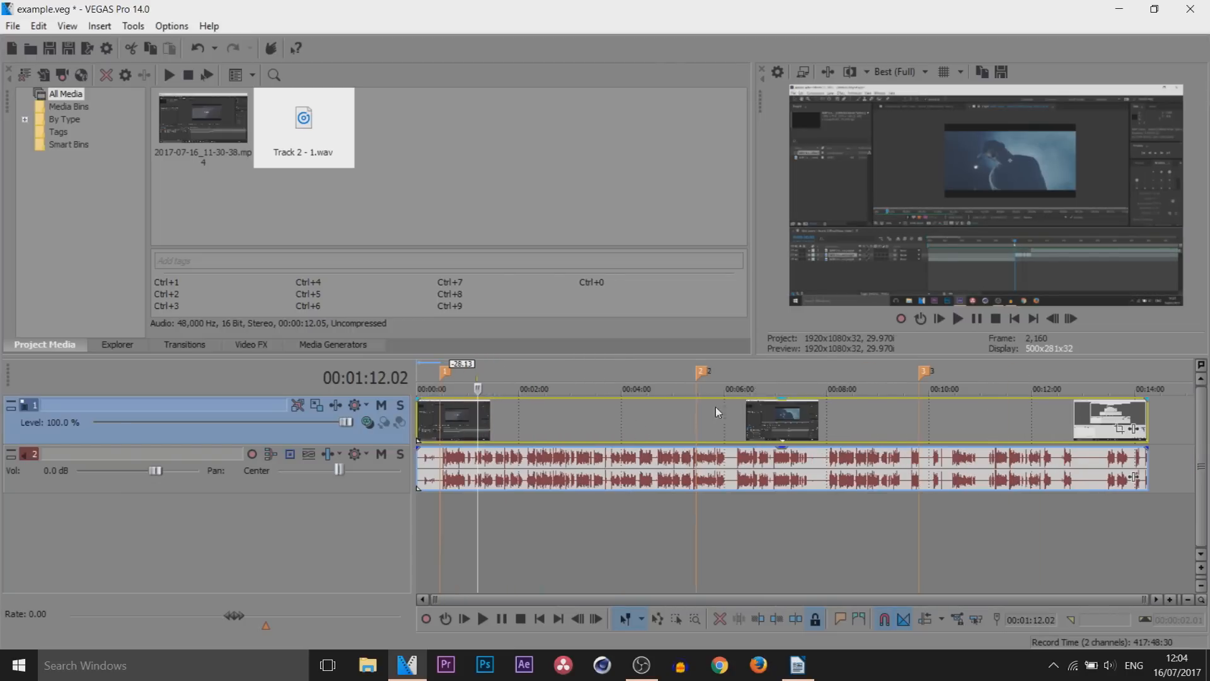
Delete all markers and regions from the timeline
{"action": "right_click", "coordinate": [765, 366]}
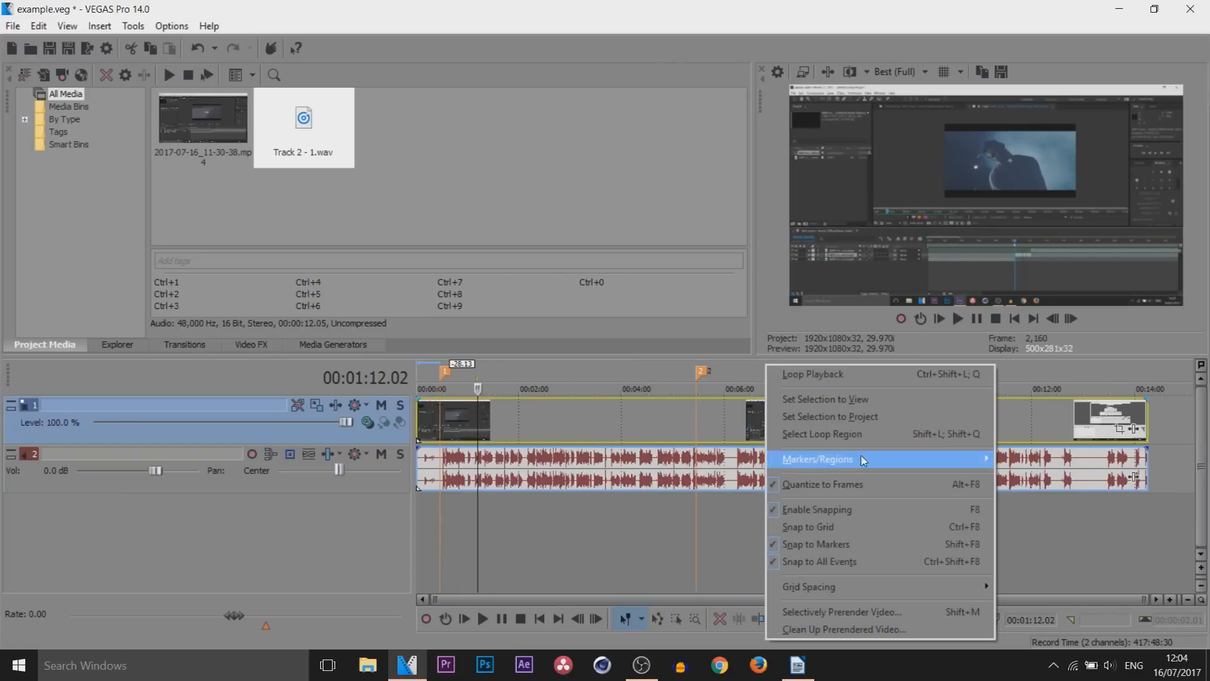
{"action": "mouse_move", "coordinate": [951, 452]}
{"action": "left_click", "coordinate": [1045, 498]}
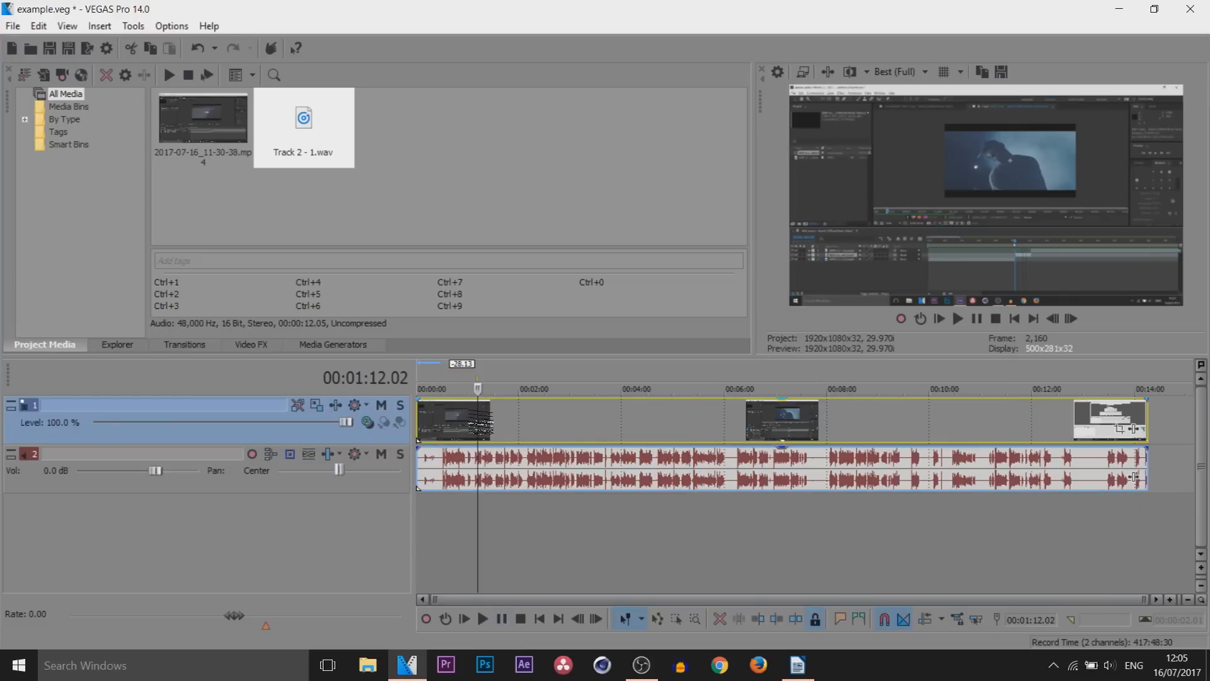
Unlock the video event and move the video and audio events so they start at 00:01:32.05
{"action": "mouse_move", "coordinate": [478, 427]}
{"action": "left_mouse_down"}
{"action": "mouse_move", "coordinate": [407, 430]}
{"action": "mouse_move", "coordinate": [495, 425]}
{"action": "left_mouse_up"}
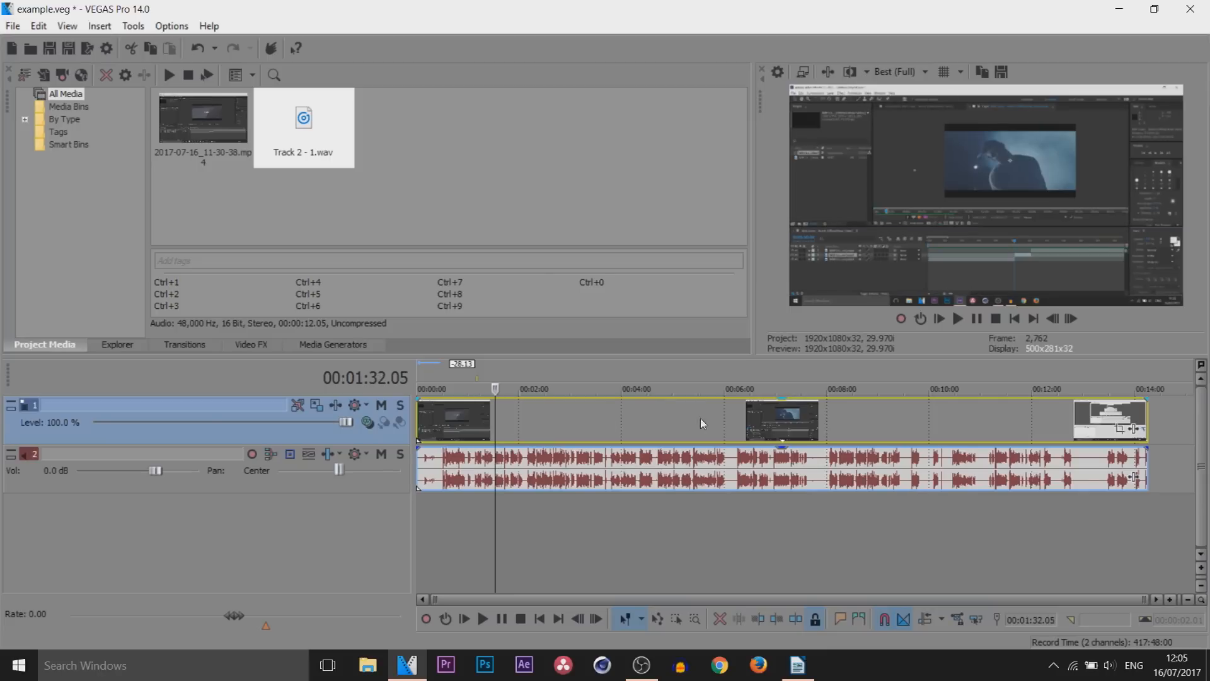
{"action": "left_click", "coordinate": [817, 618]}
{"action": "left_click_drag", "start_coordinate": [504, 422], "coordinate": [494, 415]}
{"action": "left_click_drag", "start_coordinate": [607, 440], "coordinate": [611, 440]}
{"action": "left_click", "coordinate": [440, 410]}
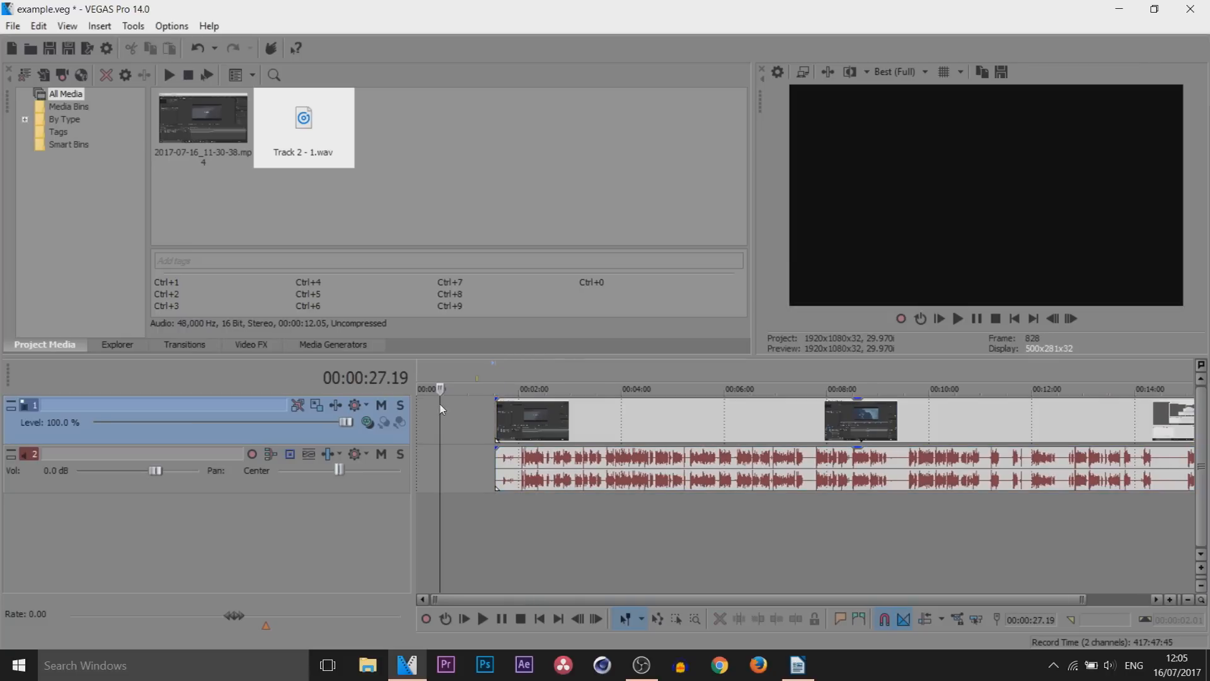
Move the video and audio events back to the start of the timeline
{"action": "key", "text": "m"}
{"action": "left_click_drag", "start_coordinate": [793, 438], "coordinate": [687, 437]}
{"action": "left_click", "coordinate": [691, 522]}
{"action": "left_click_drag", "start_coordinate": [468, 431], "coordinate": [711, 450]}
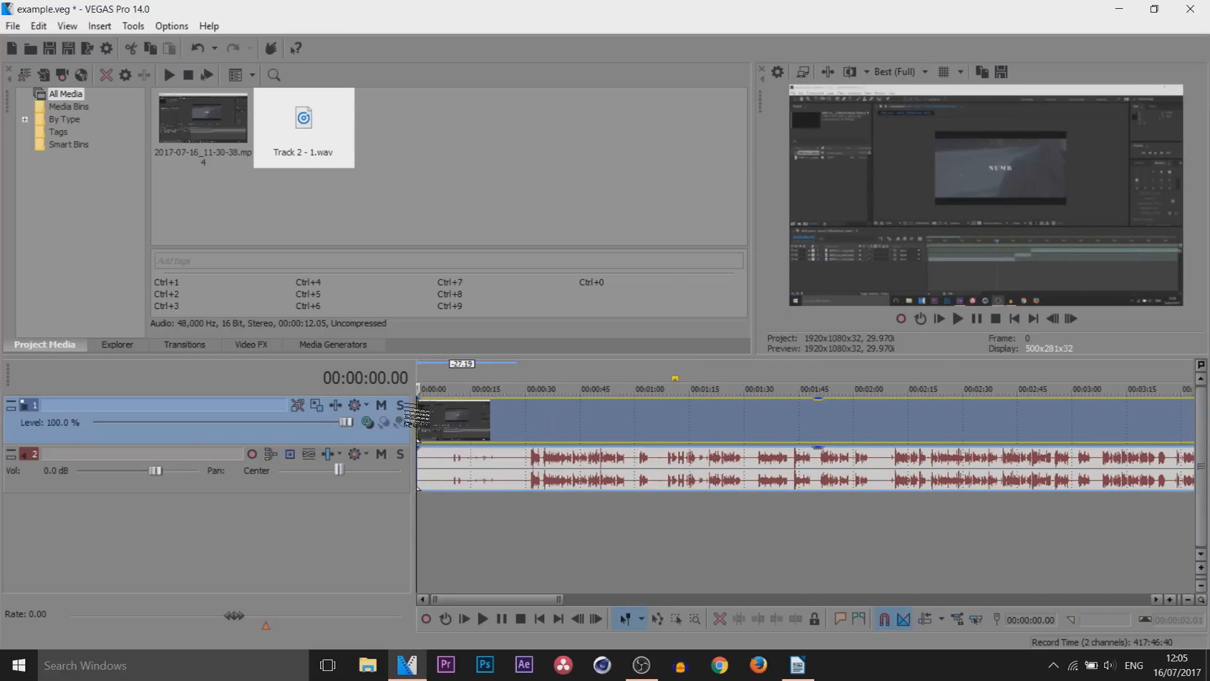
Trim 31.04 off the start of the video and audio events, rippling them to close the gap, and 1:26.02 off their end
{"action": "left_click_drag", "start_coordinate": [421, 414], "coordinate": [535, 415]}
{"action": "key", "text": "f"}
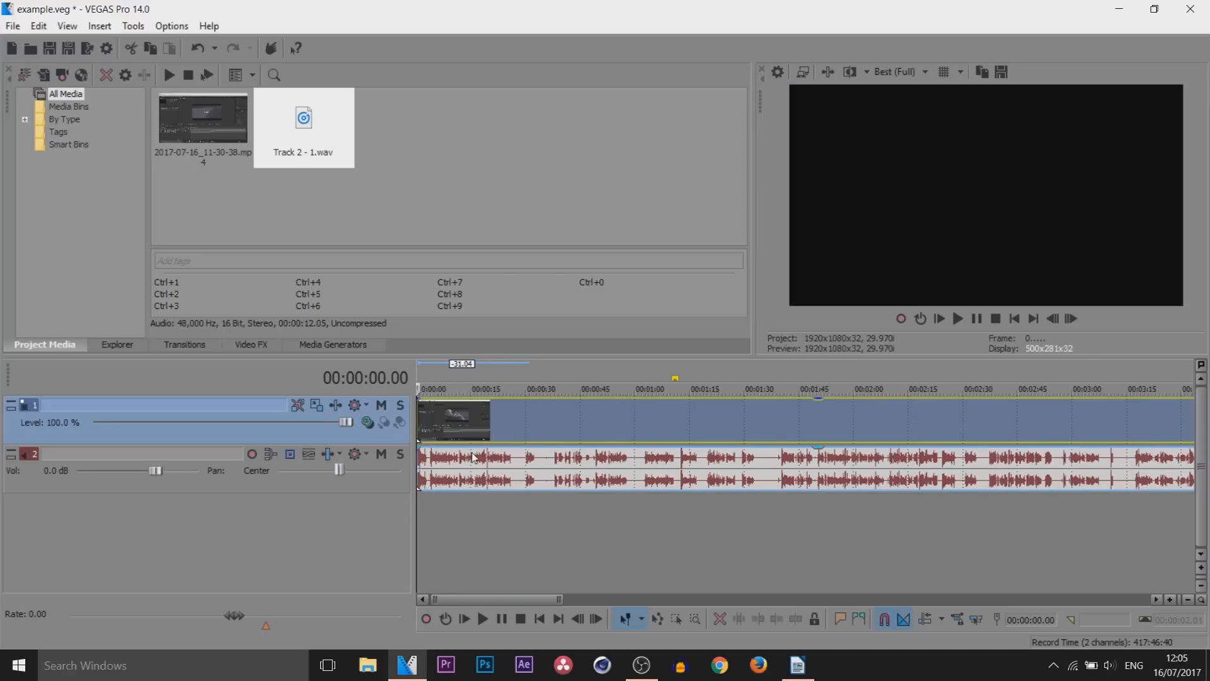
{"action": "scroll", "coordinate": [515, 461], "scroll_direction": "down", "scroll_amount": 5}
{"action": "left_click", "coordinate": [929, 423]}
{"action": "scroll", "coordinate": [923, 423], "scroll_direction": "up", "scroll_amount": 3}
{"action": "left_click_drag", "start_coordinate": [795, 420], "coordinate": [640, 420]}
{"action": "scroll", "coordinate": [605, 424], "scroll_direction": "down", "scroll_amount": 3}
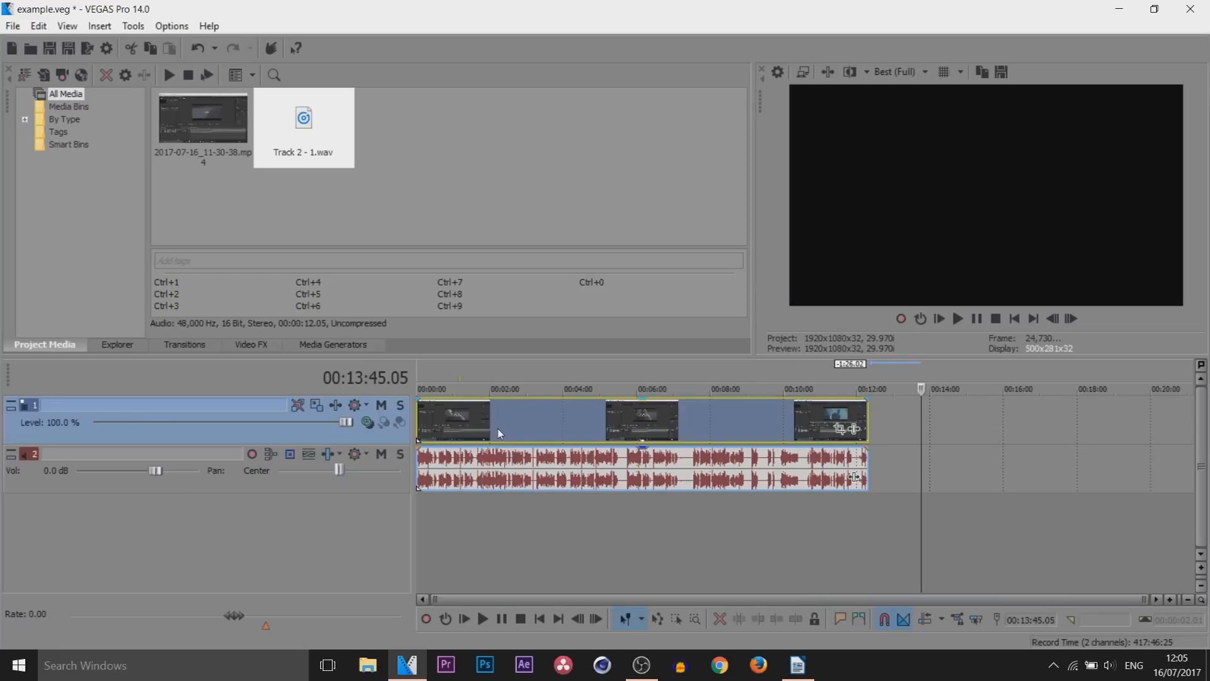
Try splitting the video and audio events at 00:02:12.19 and selecting the separate parts
{"action": "left_click", "coordinate": [498, 428]}
{"action": "scroll", "coordinate": [498, 429], "scroll_direction": "up", "scroll_amount": 3}
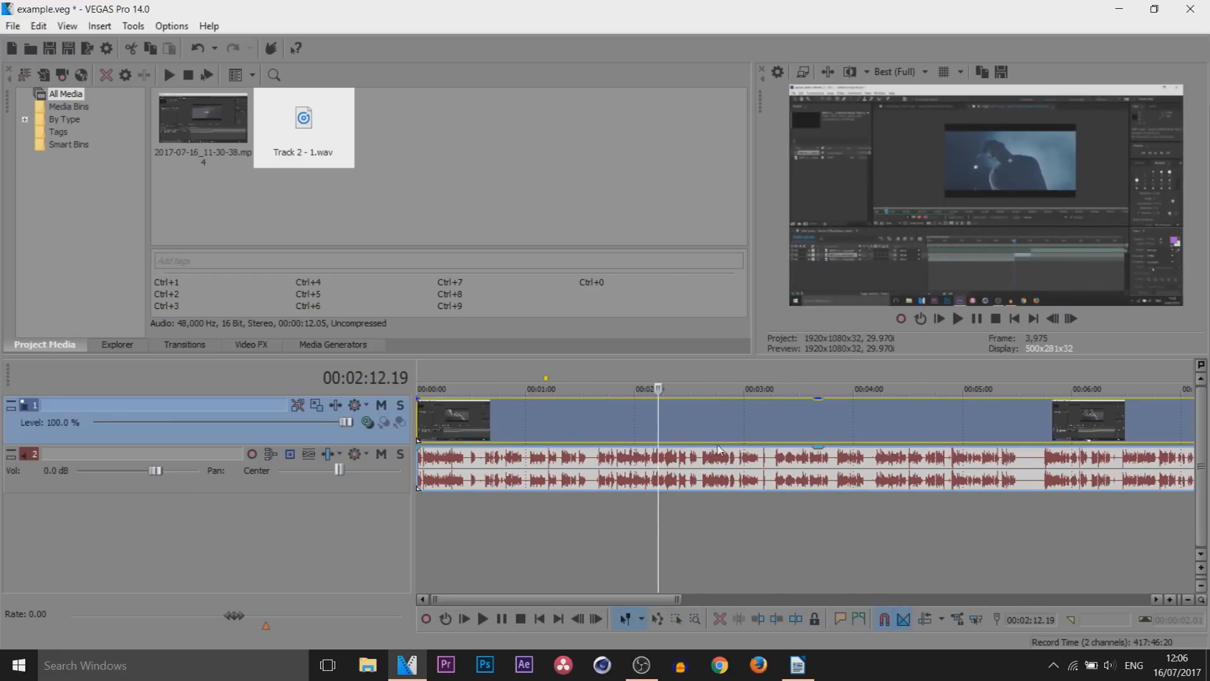
{"action": "key", "text": "s"}
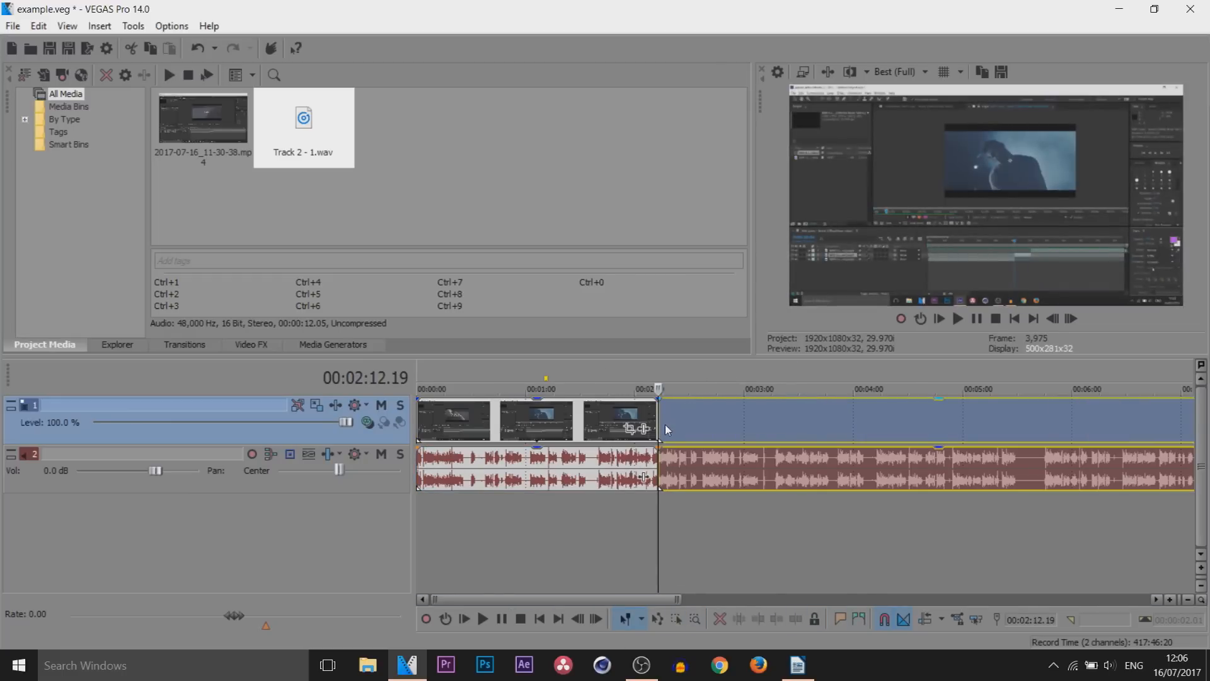
{"action": "left_click", "coordinate": [666, 425]}
{"action": "left_click", "coordinate": [655, 408]}
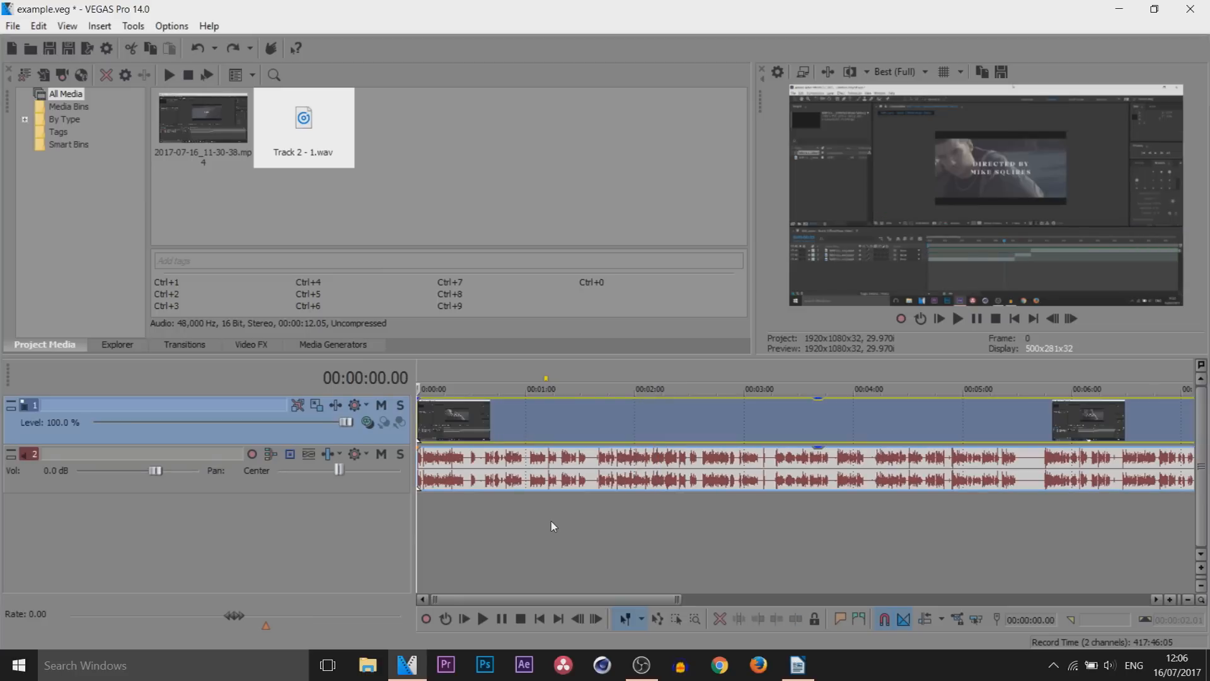
{"action": "scroll", "coordinate": [553, 527], "scroll_direction": "up", "scroll_amount": 1}
{"action": "scroll", "coordinate": [553, 527], "scroll_direction": "up", "scroll_amount": 1}
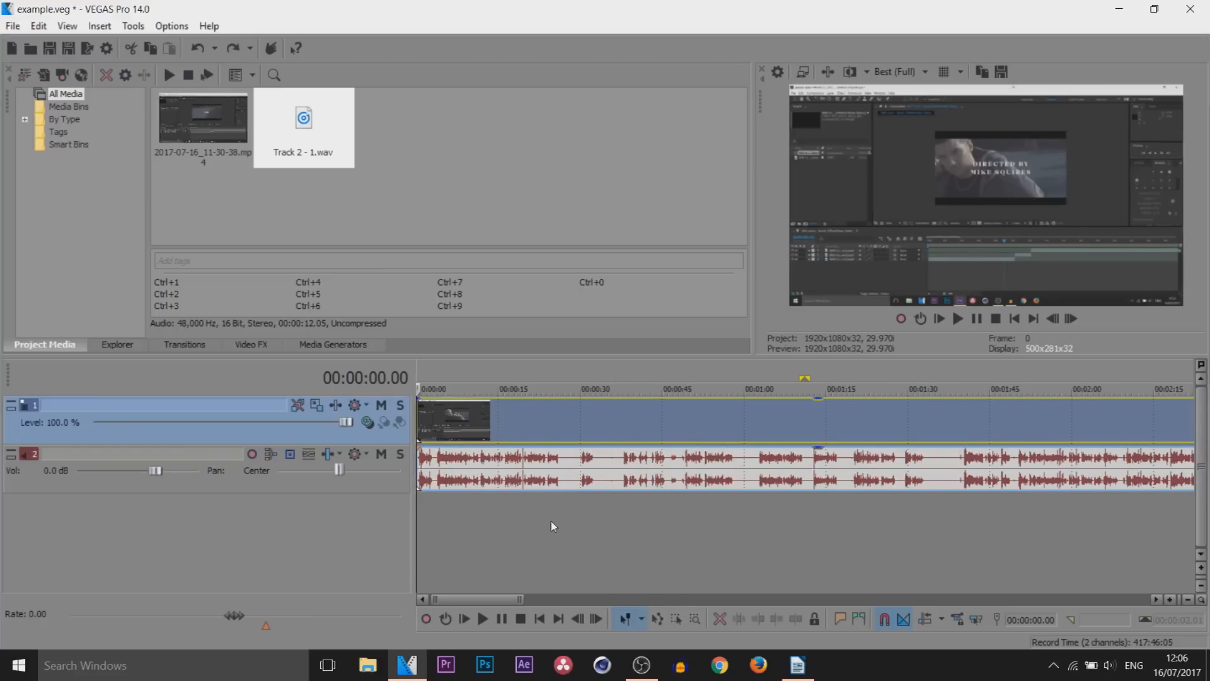
Insert a new video track at the top and add the Titles & Text preset Fall Down at the start of the timeline
{"action": "right_click", "coordinate": [342, 436]}
{"action": "left_click", "coordinate": [379, 219]}
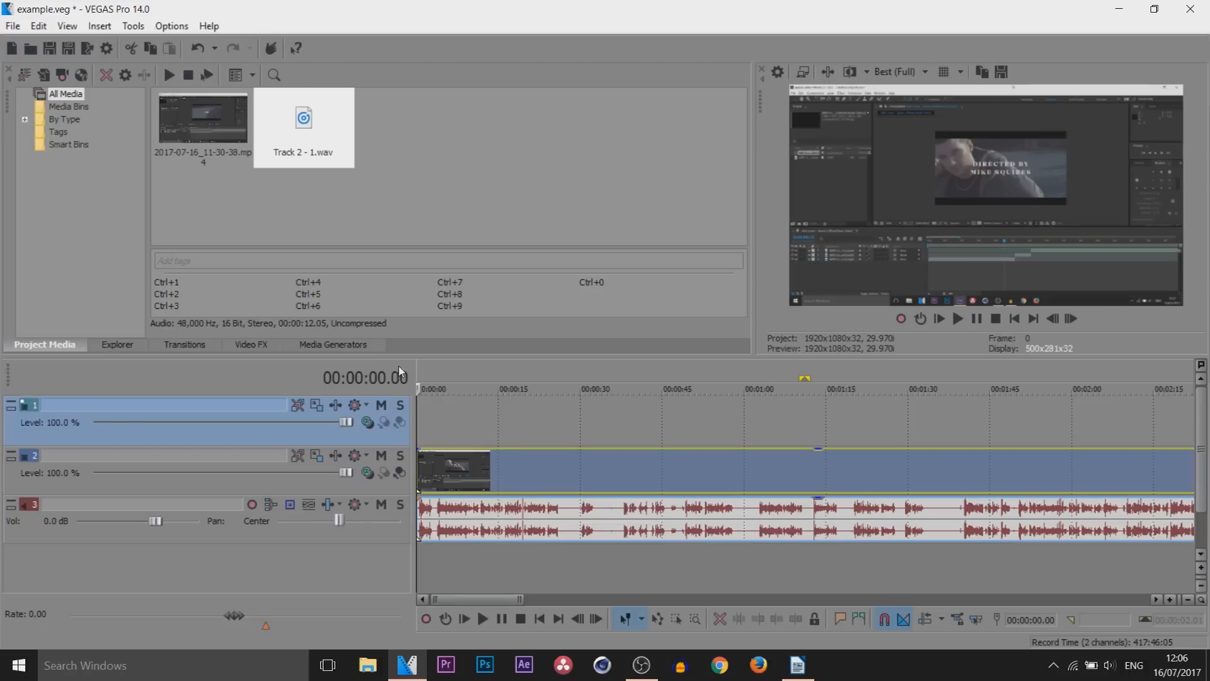
{"action": "left_click", "coordinate": [349, 346]}
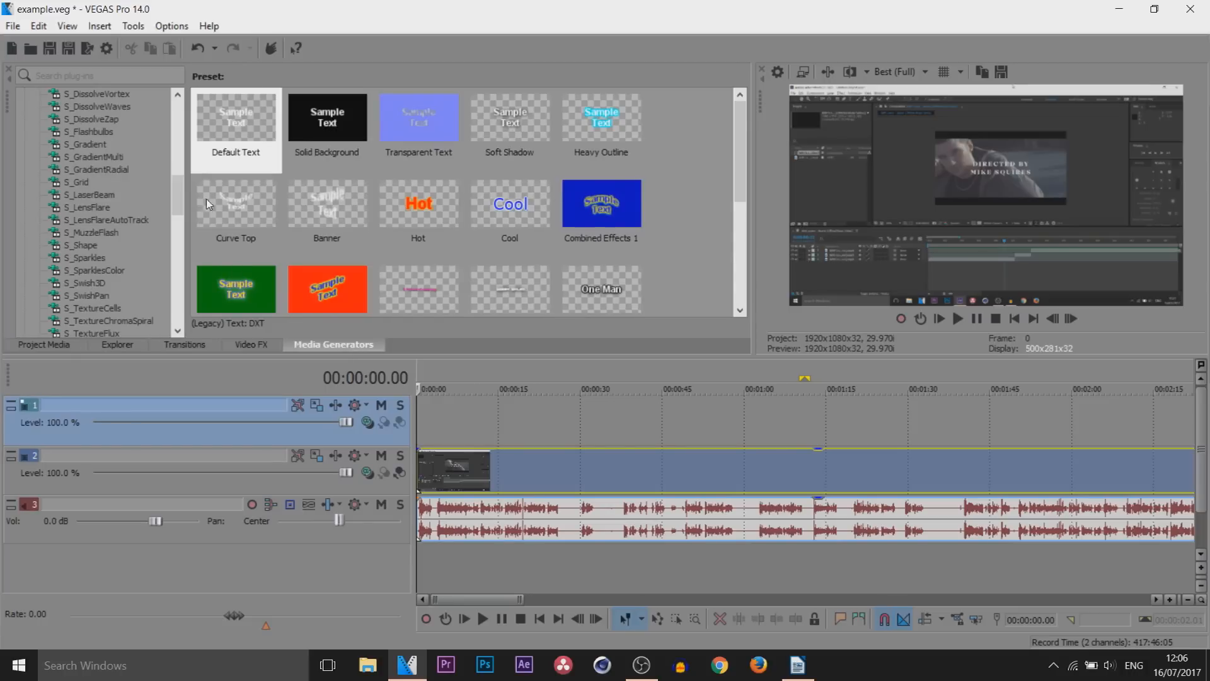
{"action": "left_click_drag", "start_coordinate": [174, 198], "coordinate": [143, 322]}
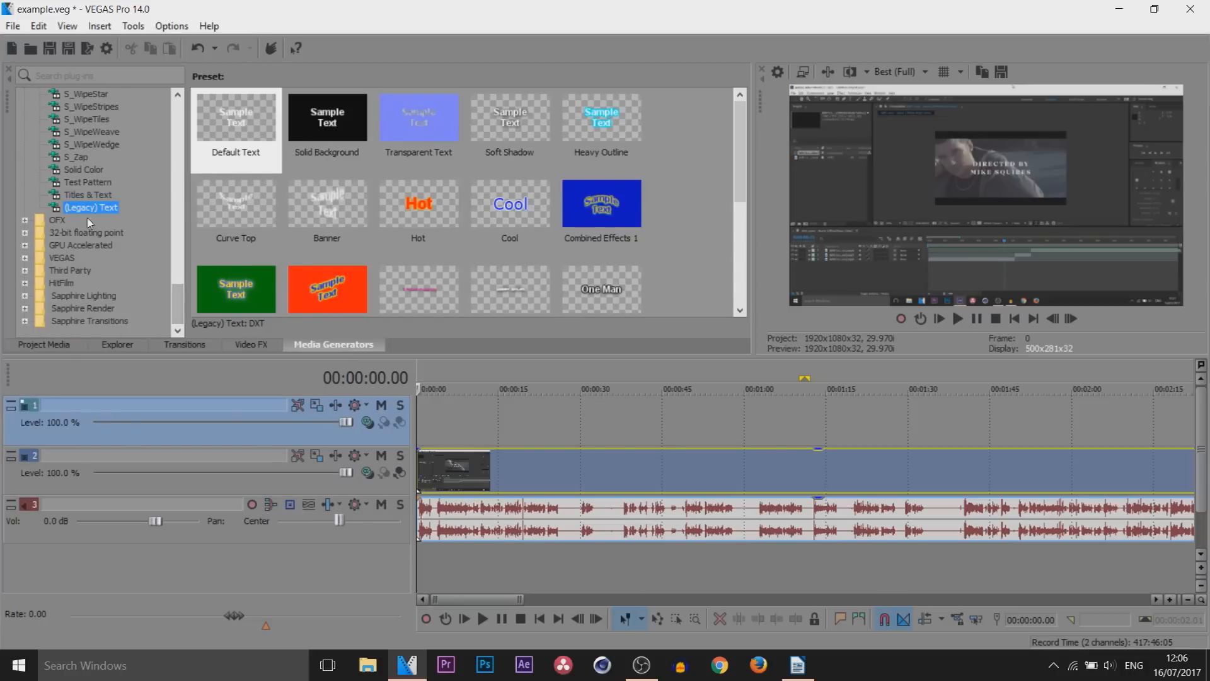
{"action": "left_click", "coordinate": [111, 196]}
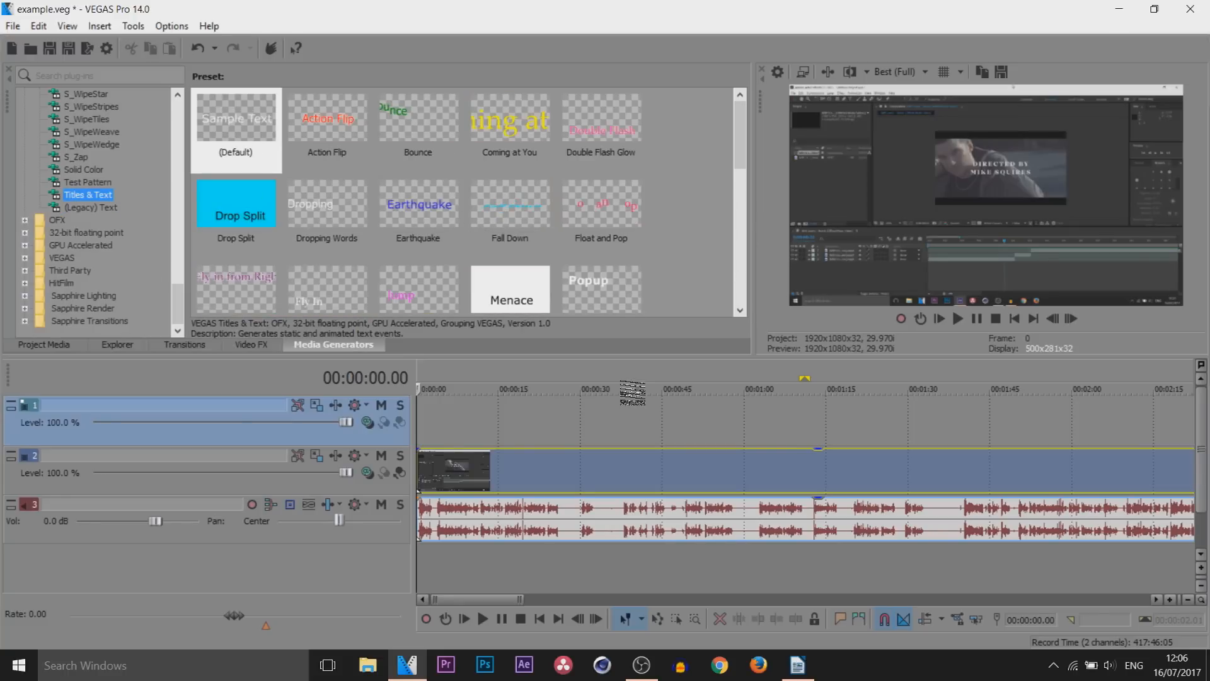
{"action": "left_click_drag", "start_coordinate": [511, 221], "coordinate": [422, 449]}
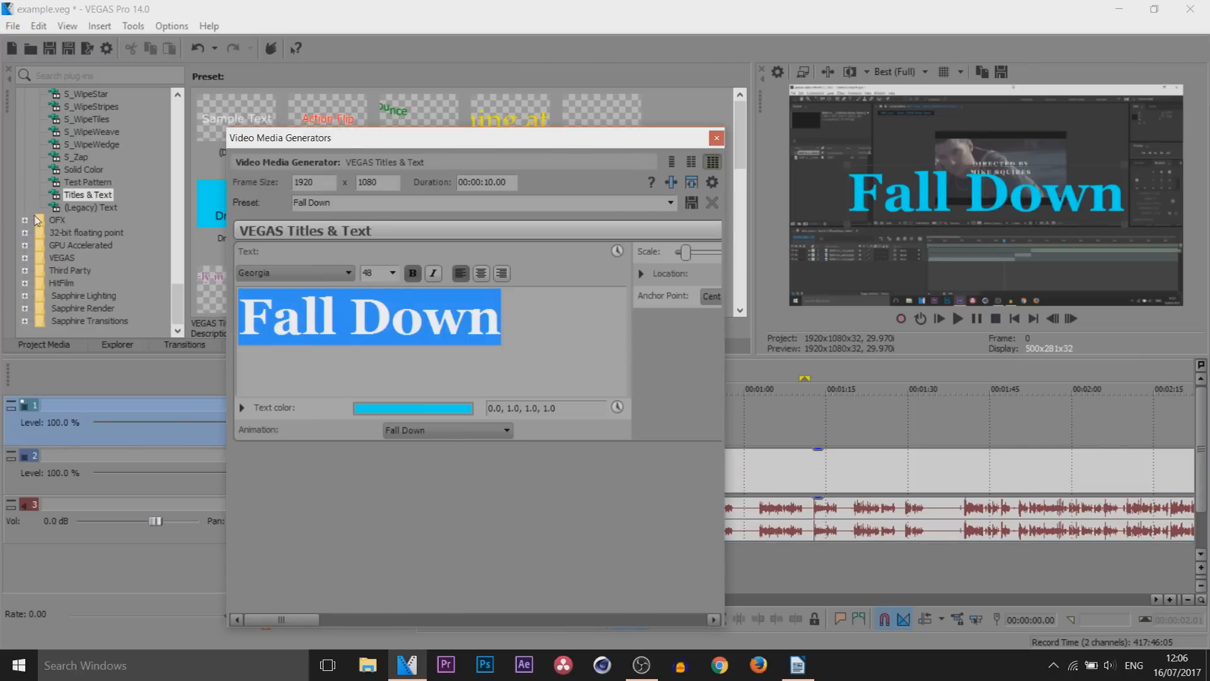
Replace the title text with SAVAGE and set its font to Impact at size 50
{"action": "type", "text": "SAVAGE"}
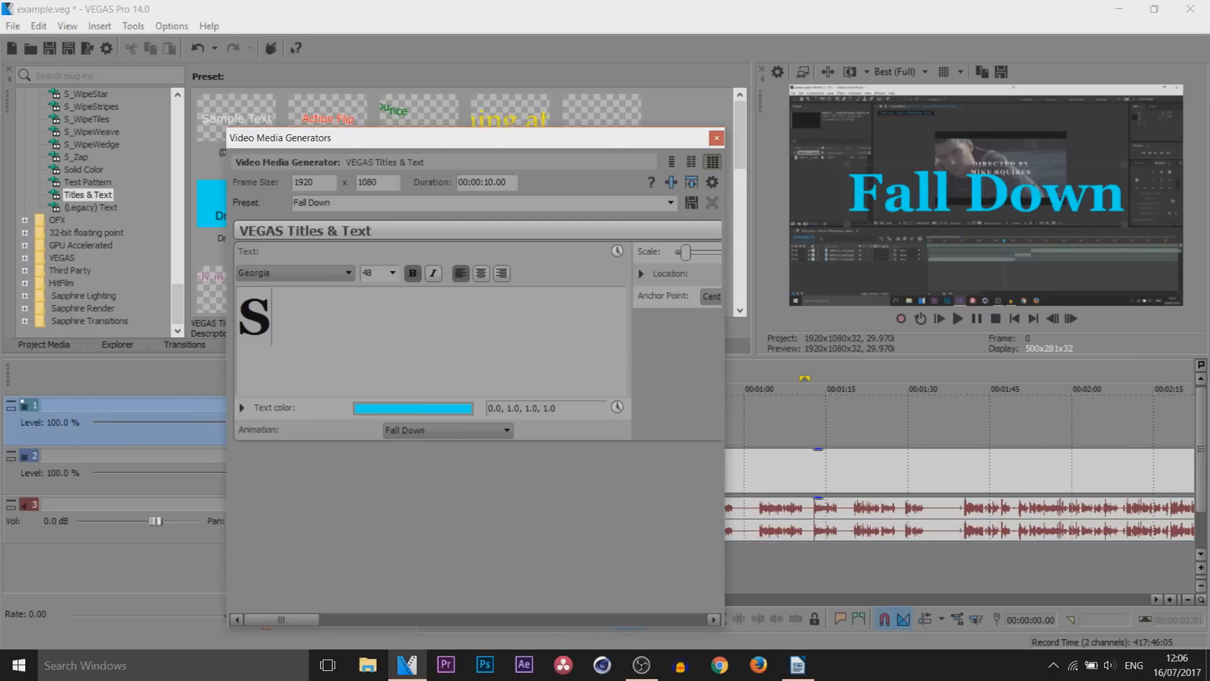
{"action": "key", "text": "ctrl+a"}
{"action": "left_click", "coordinate": [308, 270]}
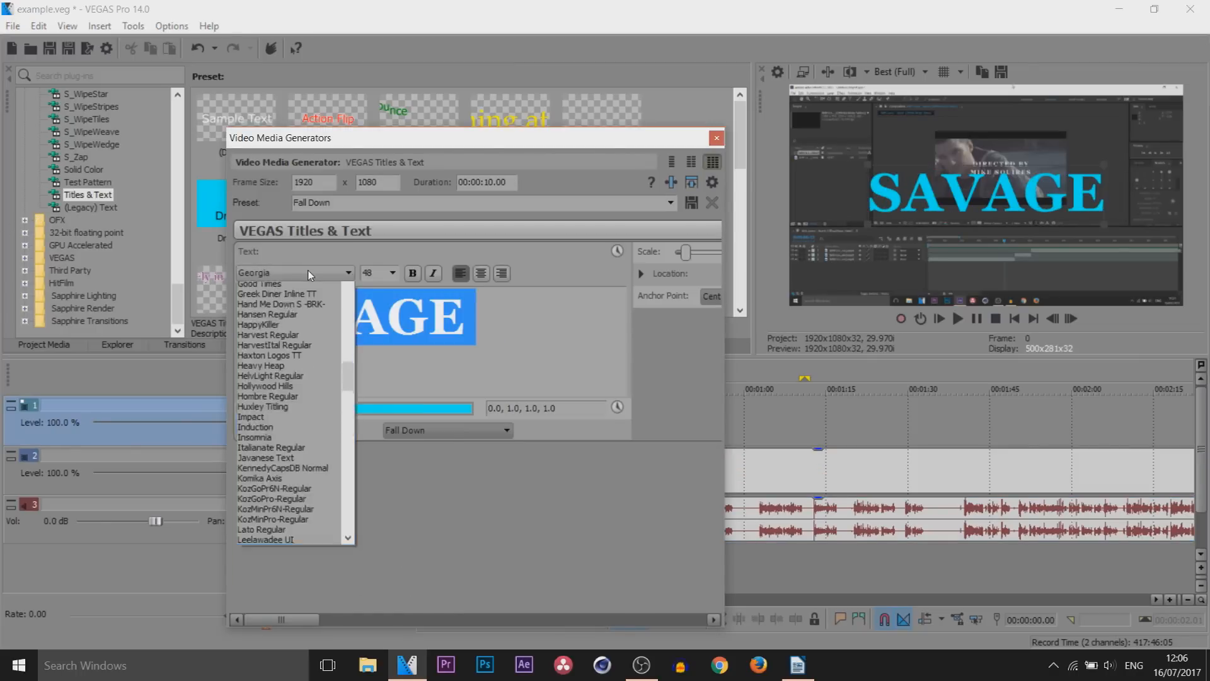
{"action": "left_click", "coordinate": [272, 460]}
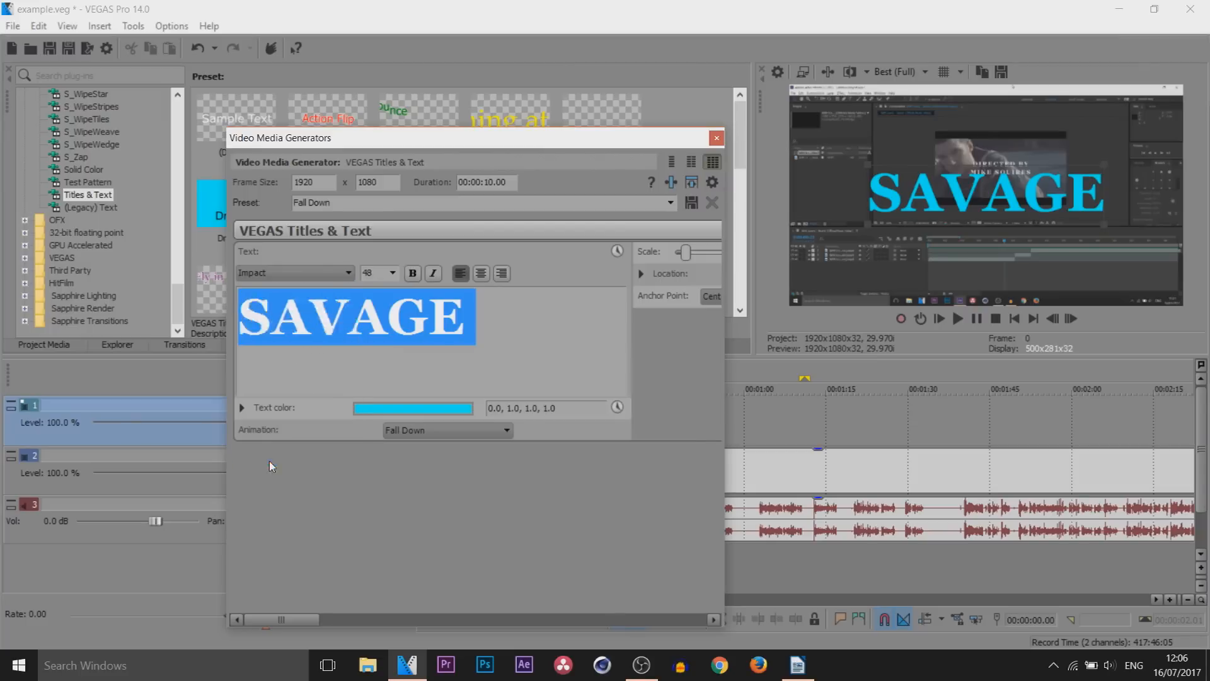
{"action": "key", "text": "Tab"}
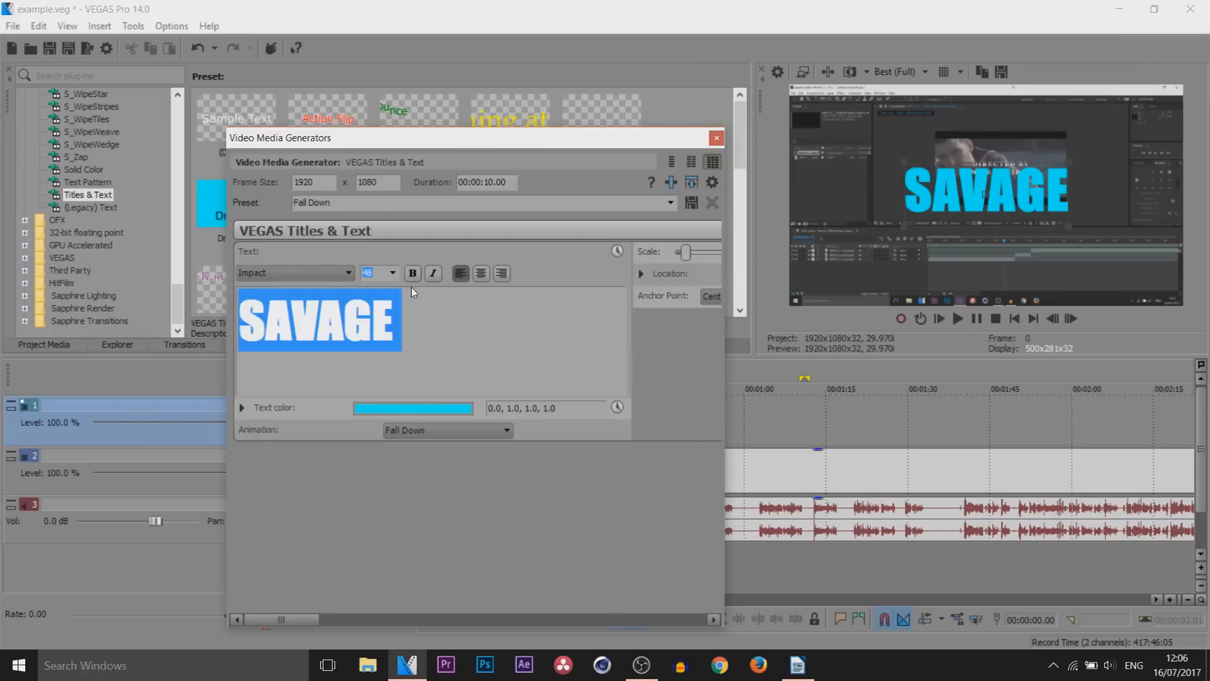
{"action": "type", "text": "50"}
{"action": "key", "text": "Return"}
Make the SAVAGE title text bold and italic, and centre its alignment
{"action": "left_click", "coordinate": [412, 273]}
{"action": "left_click", "coordinate": [433, 273]}
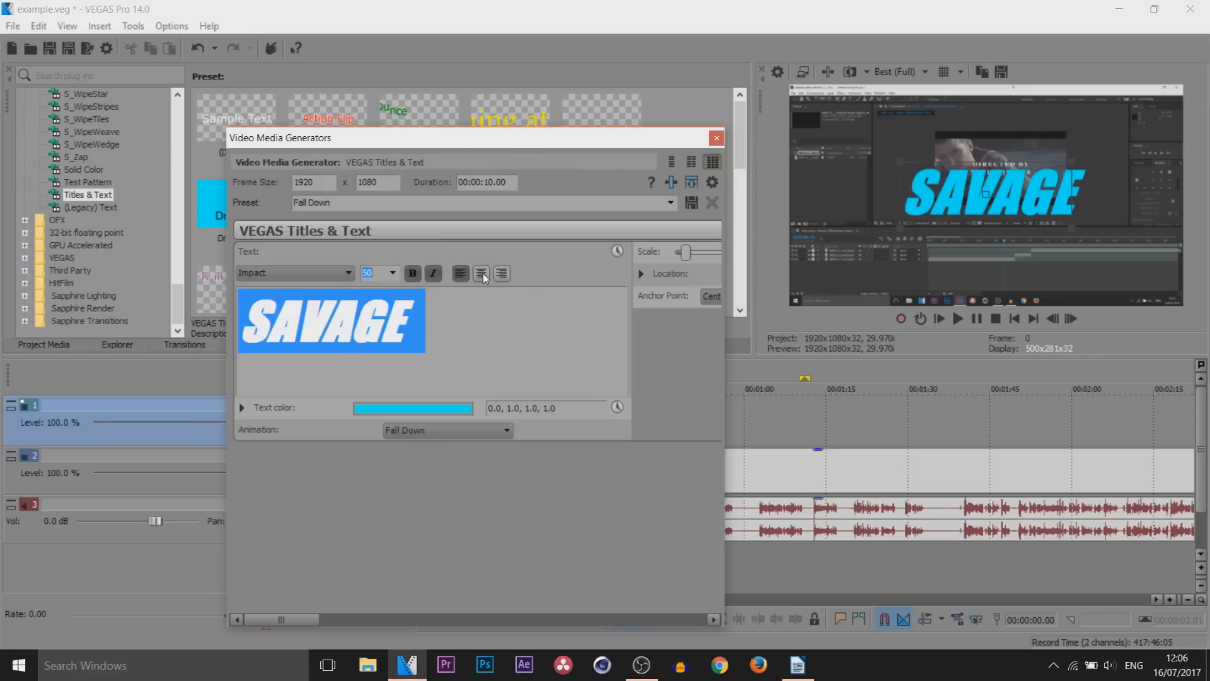
{"action": "left_click", "coordinate": [480, 276]}
{"action": "left_click", "coordinate": [501, 273]}
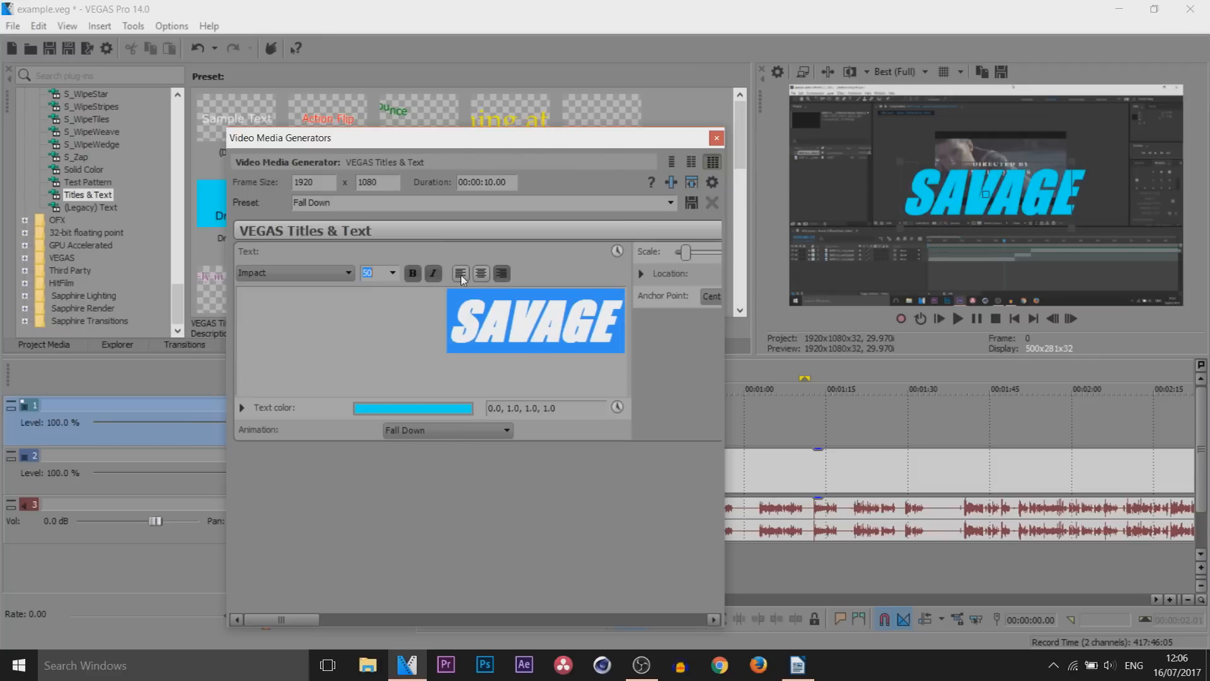
{"action": "left_click", "coordinate": [461, 275]}
{"action": "left_click", "coordinate": [480, 273]}
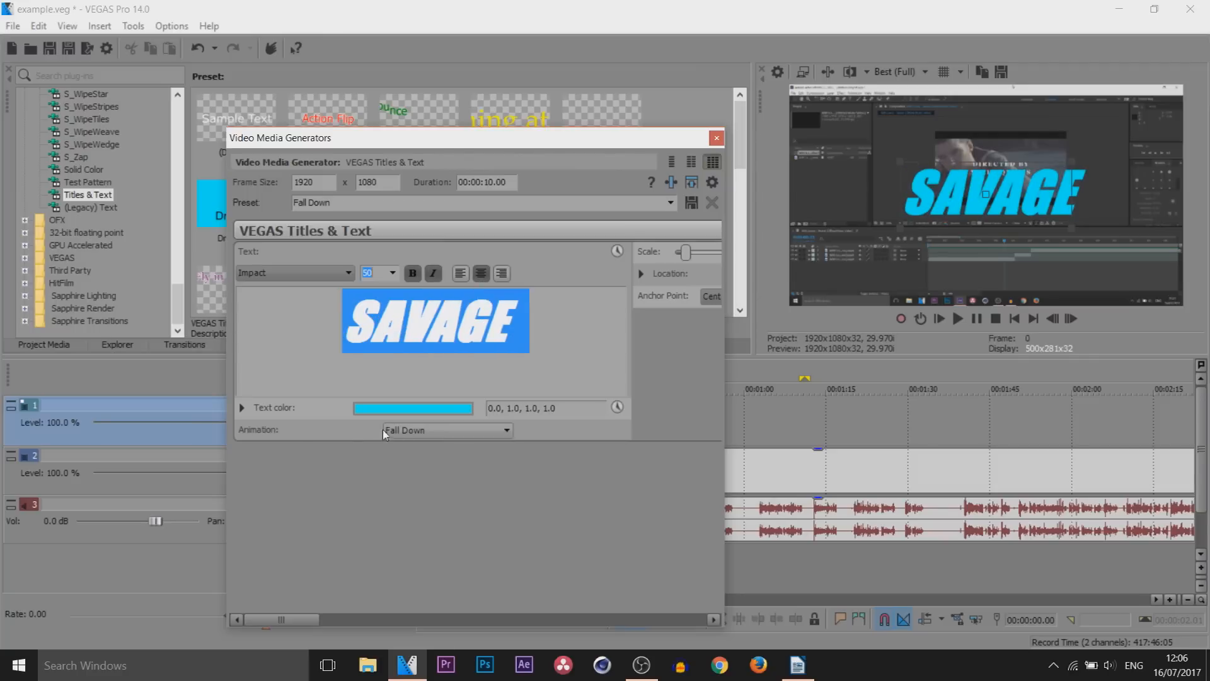
Set the title's text color to a translucent light blue of 0.37, 0.77, 0.9, 0.4
{"action": "left_click", "coordinate": [410, 409]}
{"action": "left_click", "coordinate": [404, 463]}
{"action": "left_click_drag", "start_coordinate": [465, 494], "coordinate": [473, 543]}
{"action": "left_click_drag", "start_coordinate": [496, 449], "coordinate": [494, 539]}
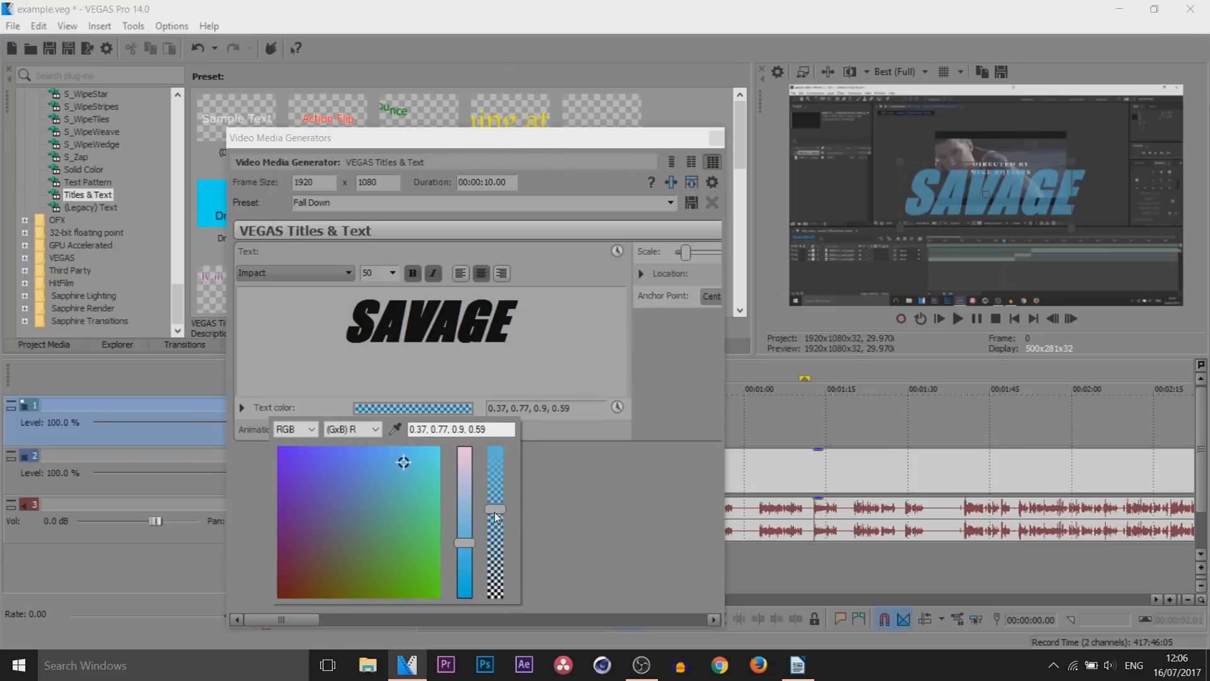
Animate the title's scale from 0.100 at the start to 10.000 at 00:00:01.04
{"action": "left_click_drag", "start_coordinate": [286, 619], "coordinate": [601, 618]}
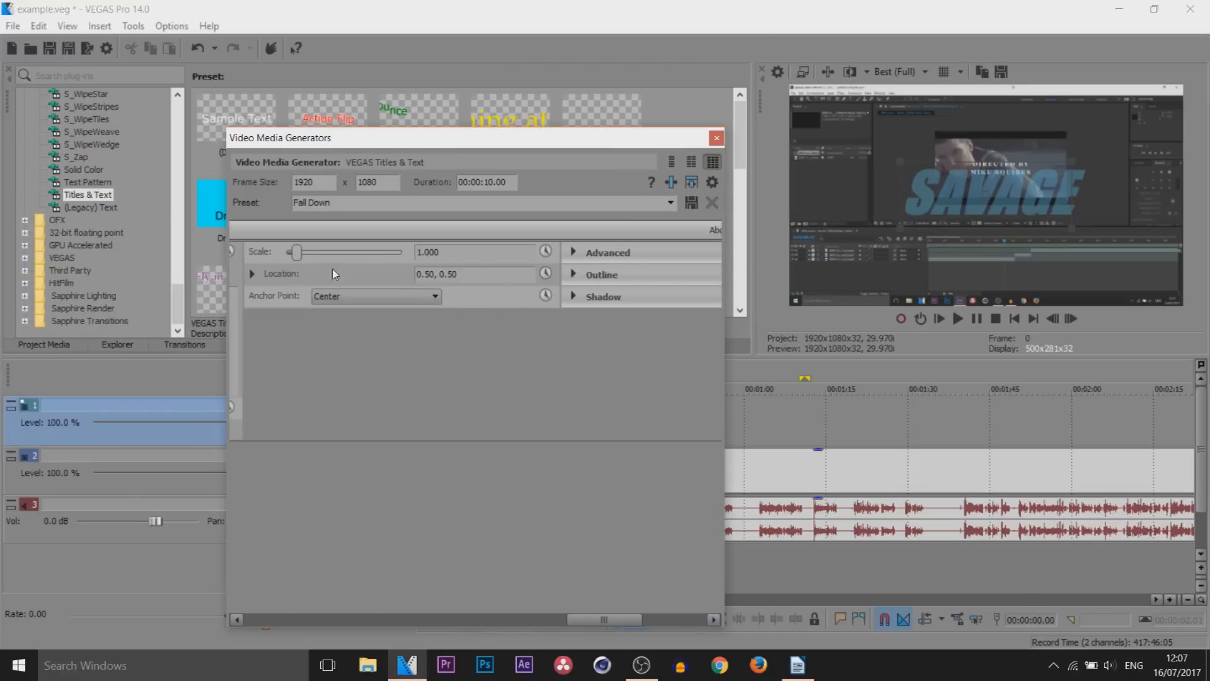
{"action": "left_click_drag", "start_coordinate": [301, 252], "coordinate": [309, 253]}
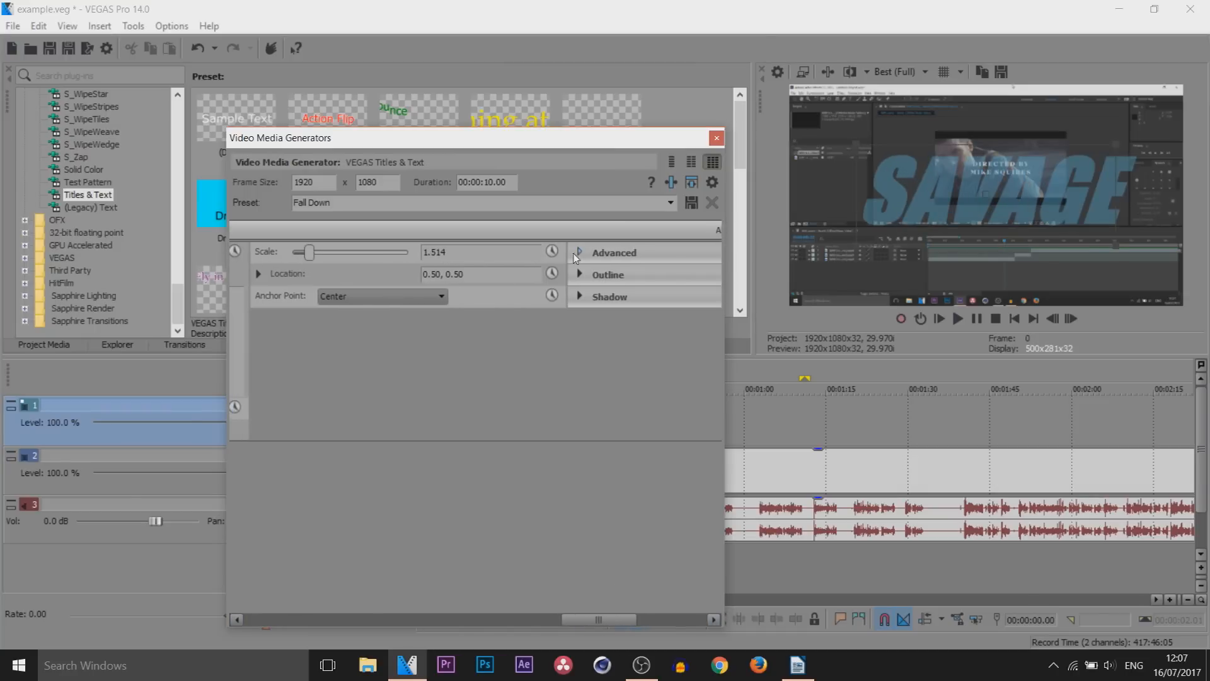
{"action": "left_click_drag", "start_coordinate": [303, 260], "coordinate": [285, 259]}
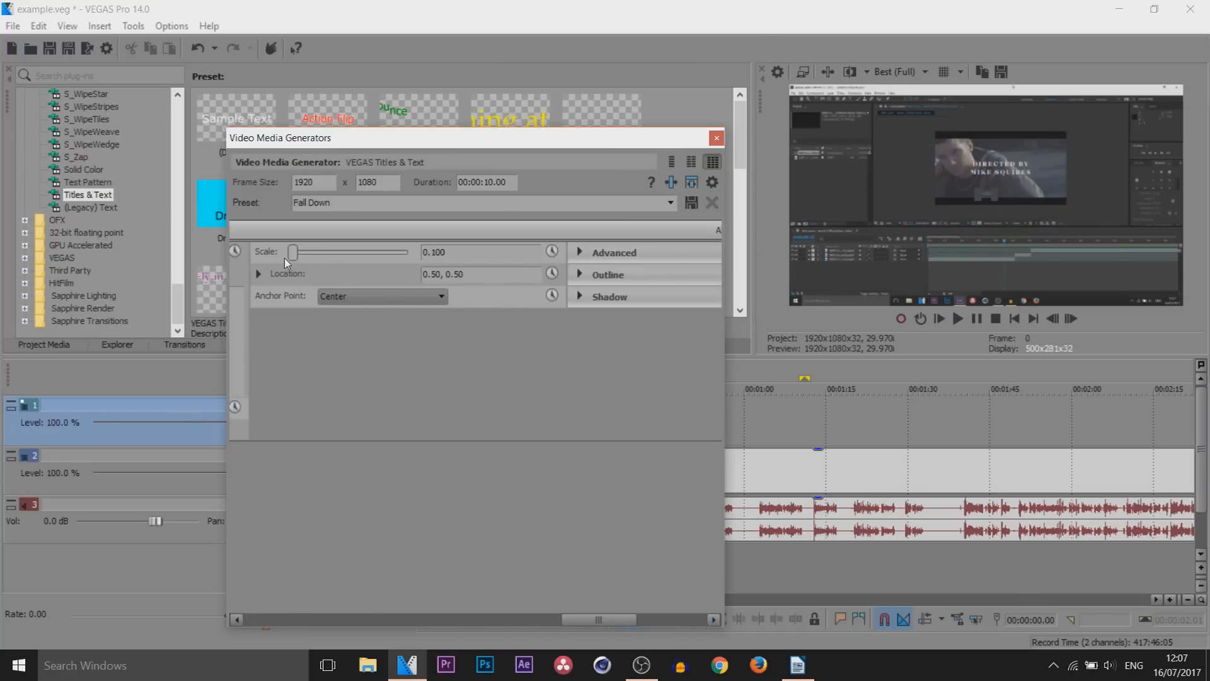
{"action": "left_click", "coordinate": [553, 252]}
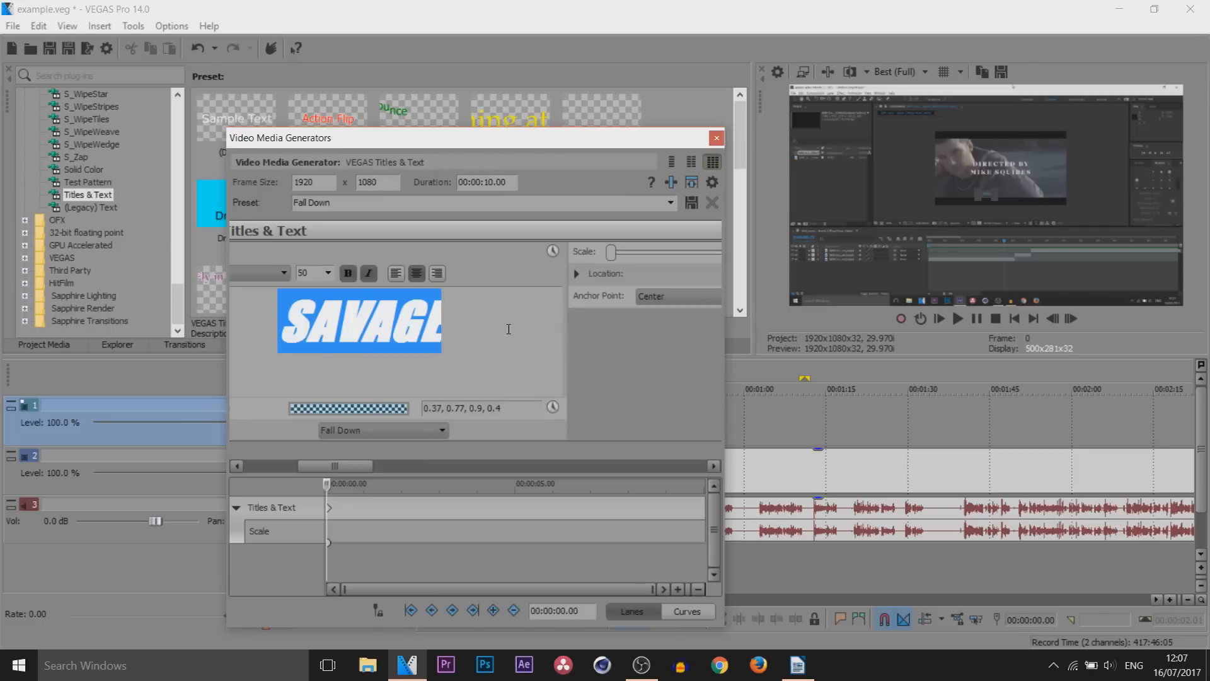
{"action": "left_click_drag", "start_coordinate": [330, 487], "coordinate": [369, 484]}
{"action": "left_click_drag", "start_coordinate": [609, 256], "coordinate": [637, 261]}
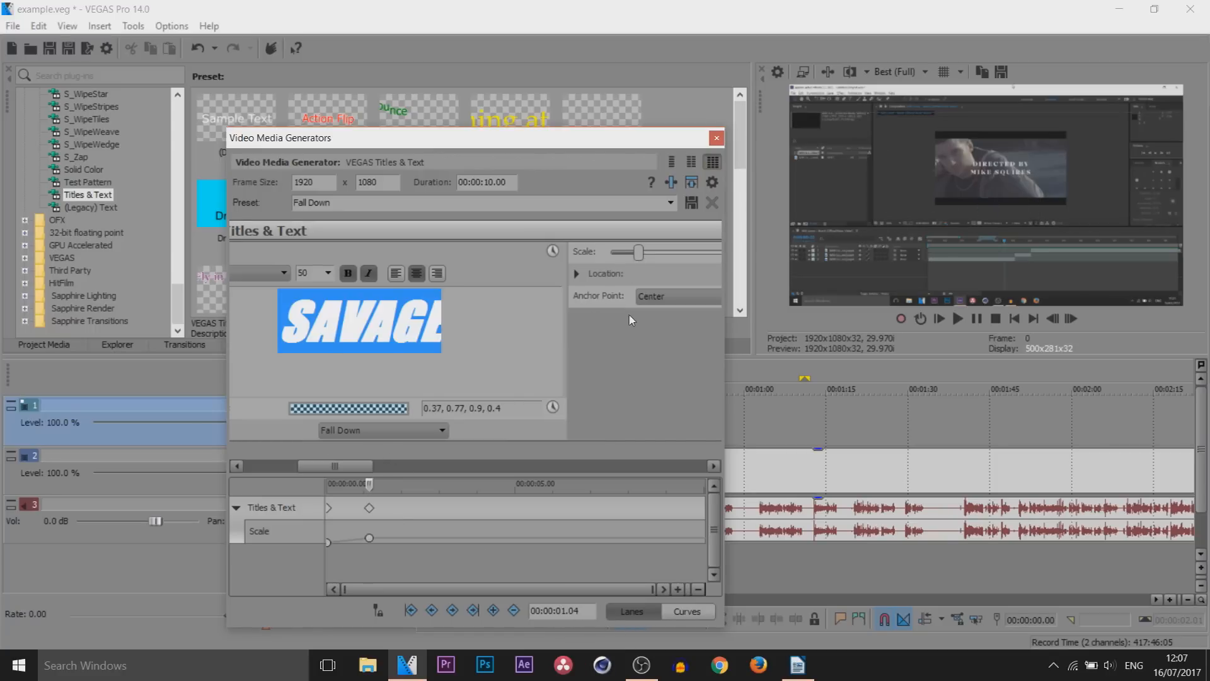
{"action": "left_click_drag", "start_coordinate": [358, 470], "coordinate": [573, 463]}
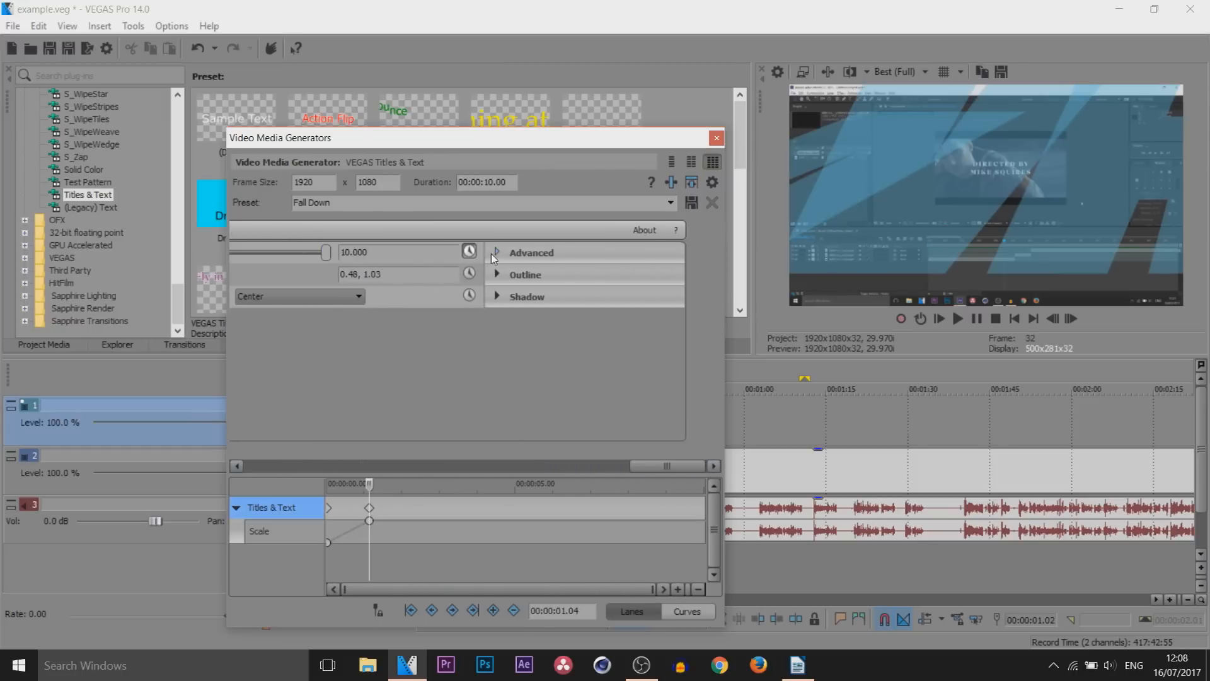
{"action": "left_click", "coordinate": [529, 260]}
Set the title's location to 0.48, 1.03 and its background color to 0.0, 0.08, 0.78, 0.0
{"action": "left_click_drag", "start_coordinate": [427, 466], "coordinate": [259, 469]}
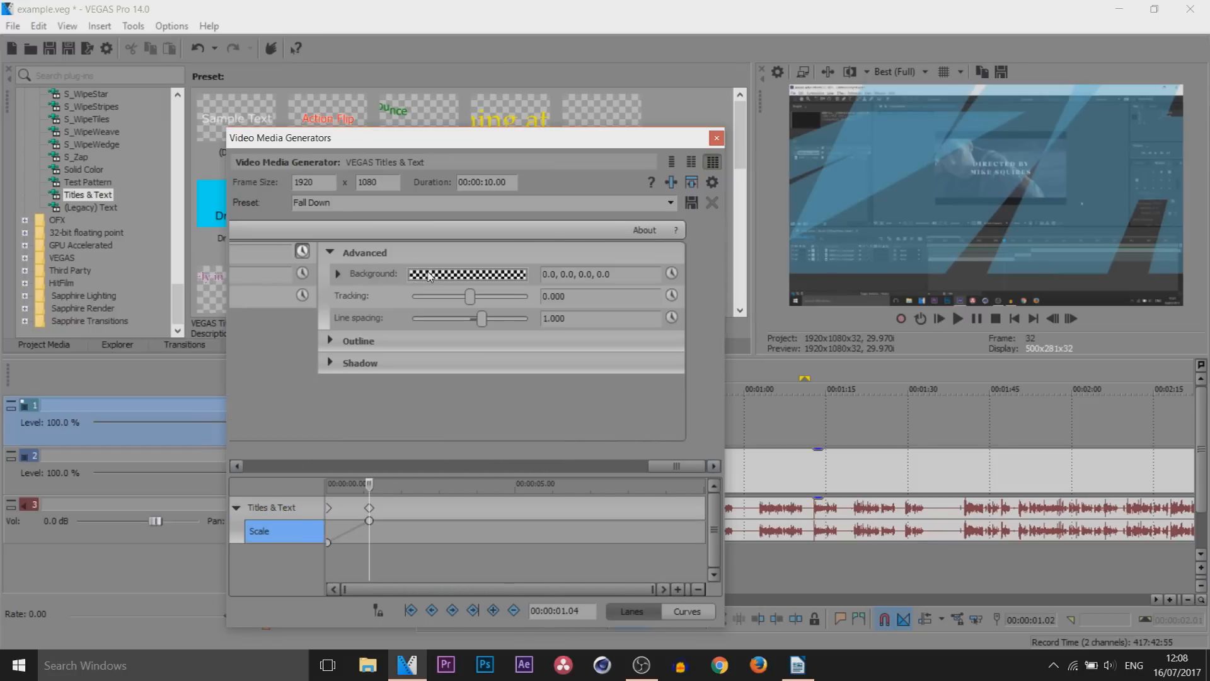
{"action": "left_click", "coordinate": [430, 274]}
{"action": "left_click", "coordinate": [444, 356]}
{"action": "left_click", "coordinate": [345, 346]}
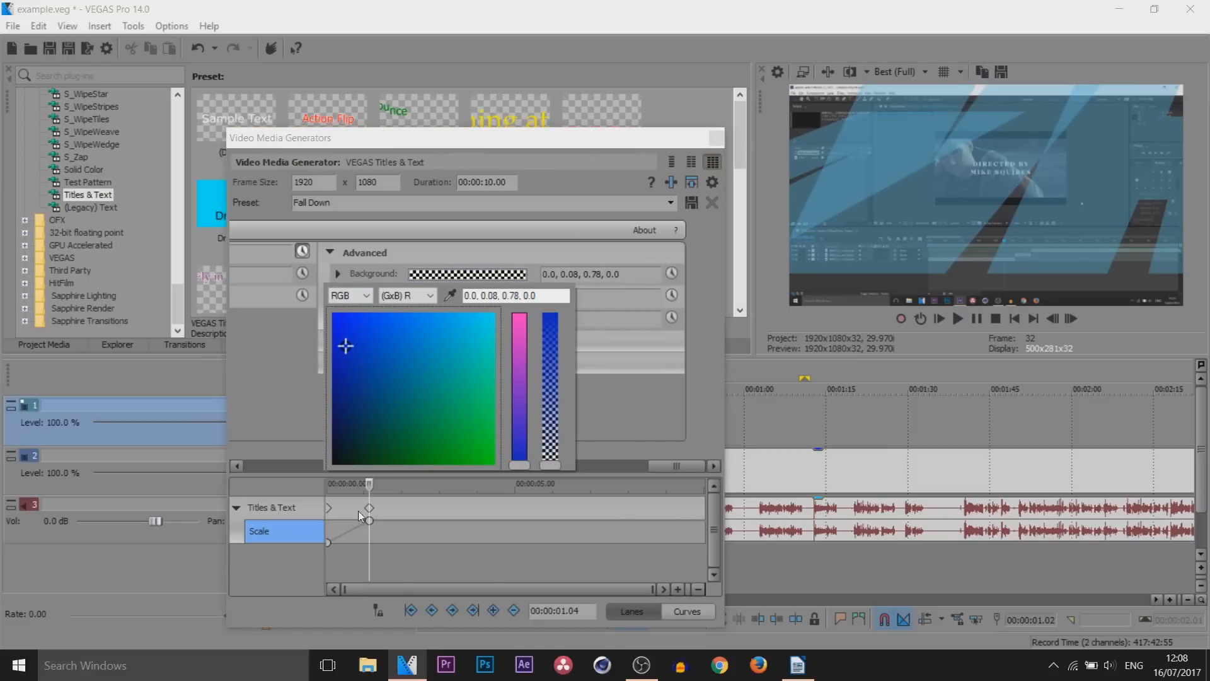
{"action": "left_click", "coordinate": [366, 490]}
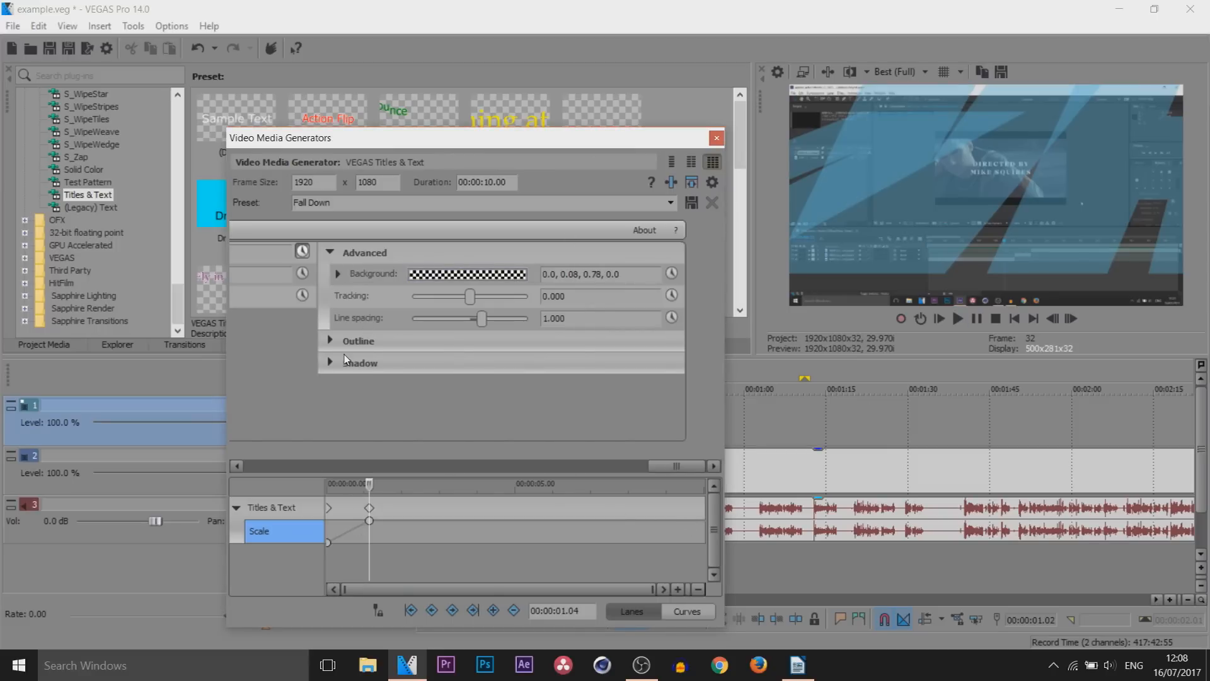
Set the title's tracking to -0.374 and give the text an outline width of 1.361
{"action": "mouse_move", "coordinate": [472, 298]}
{"action": "left_mouse_down"}
{"action": "mouse_move", "coordinate": [486, 302]}
{"action": "mouse_move", "coordinate": [468, 309]}
{"action": "left_mouse_up"}
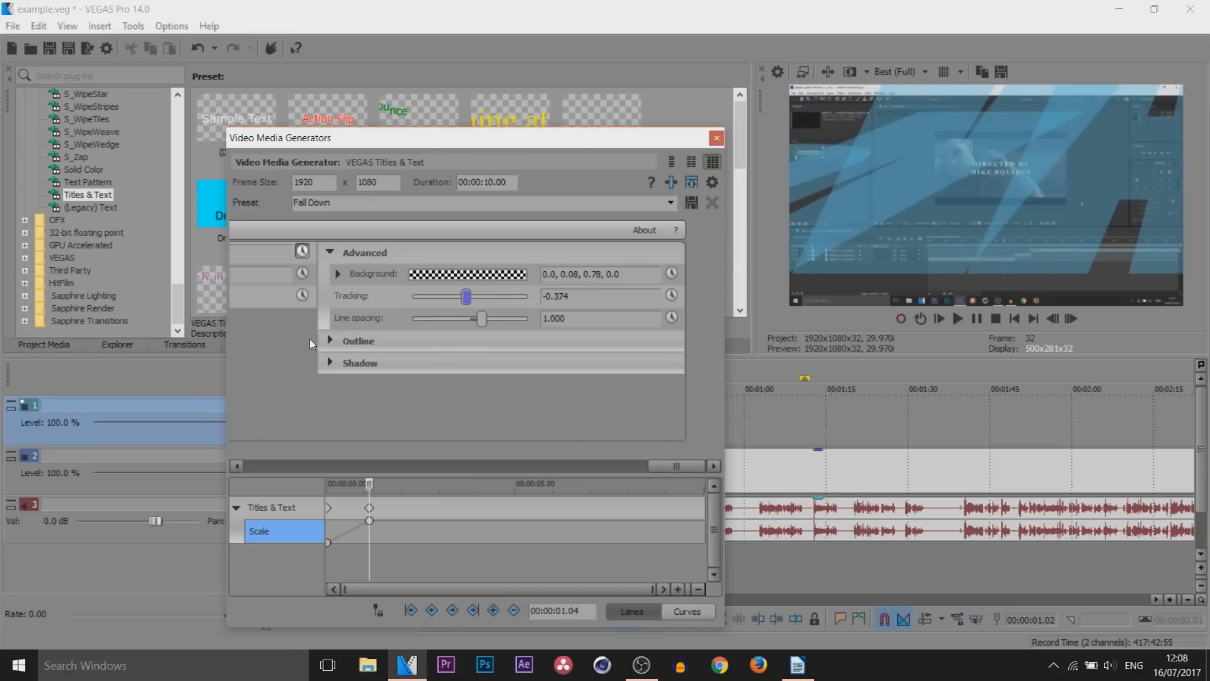
{"action": "scroll", "coordinate": [330, 336], "scroll_direction": "left", "scroll_amount": 5}
{"action": "scroll", "coordinate": [539, 353], "scroll_direction": "right", "scroll_amount": 5}
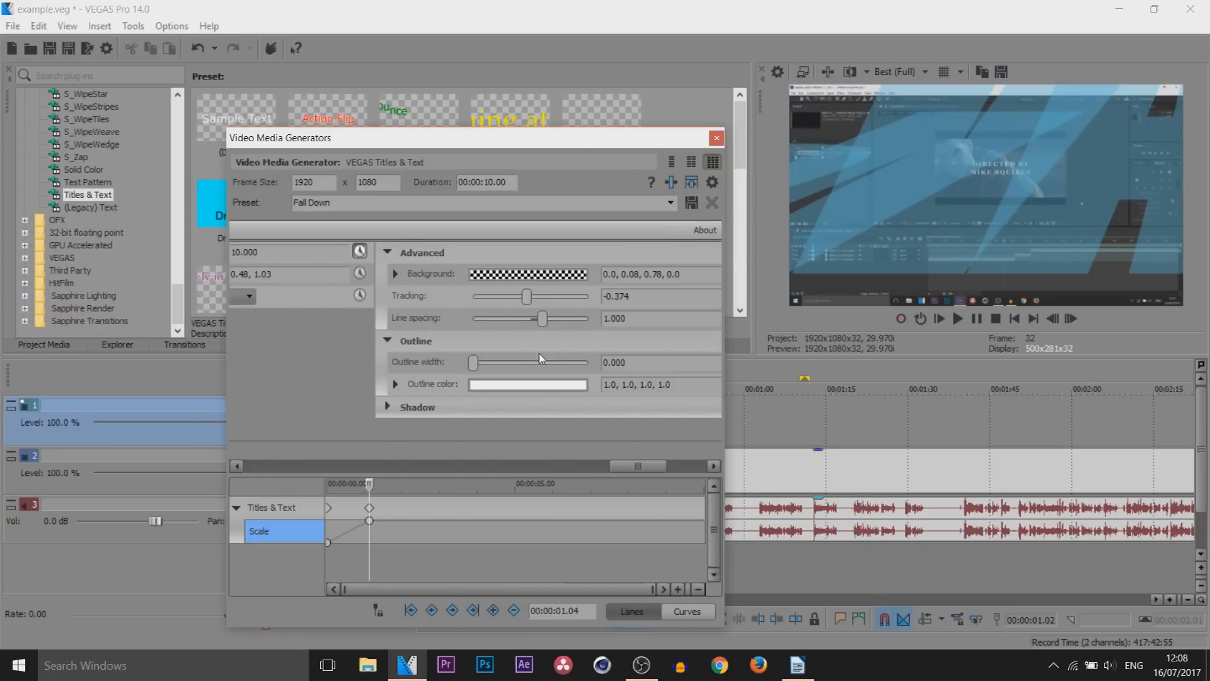
{"action": "left_click", "coordinate": [489, 363]}
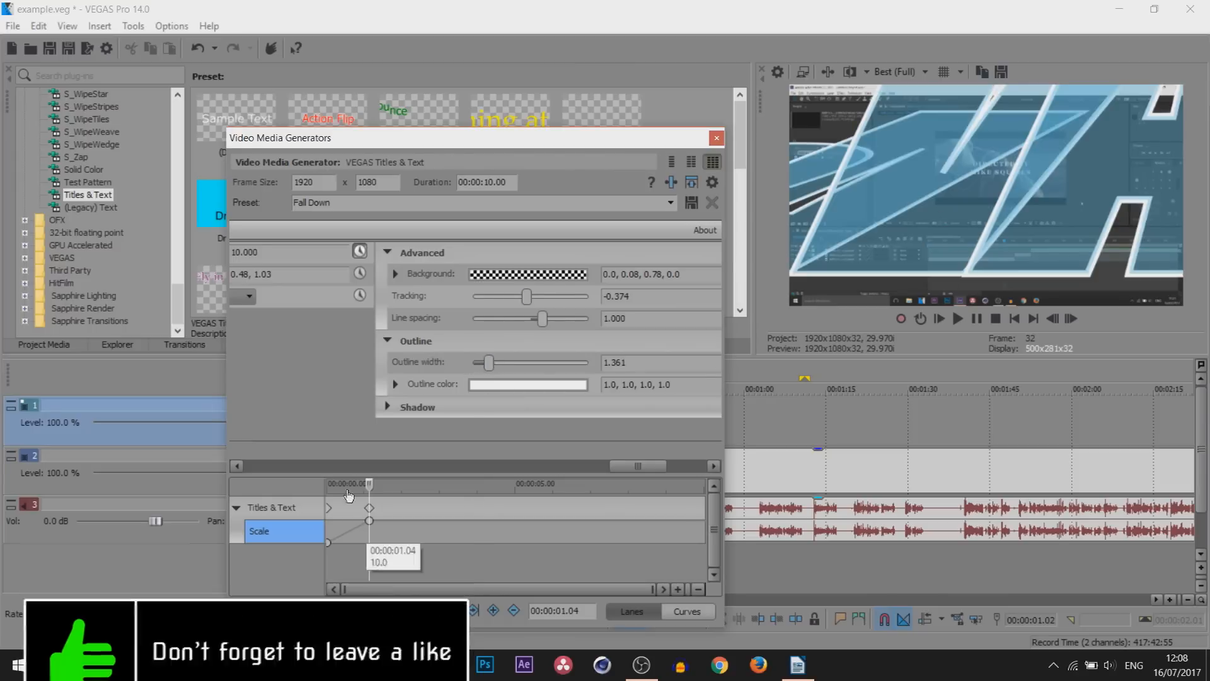
Enable the title's shadow with an X offset of 0.333 and close the title settings
{"action": "left_click", "coordinate": [388, 341]}
{"action": "left_click", "coordinate": [405, 361]}
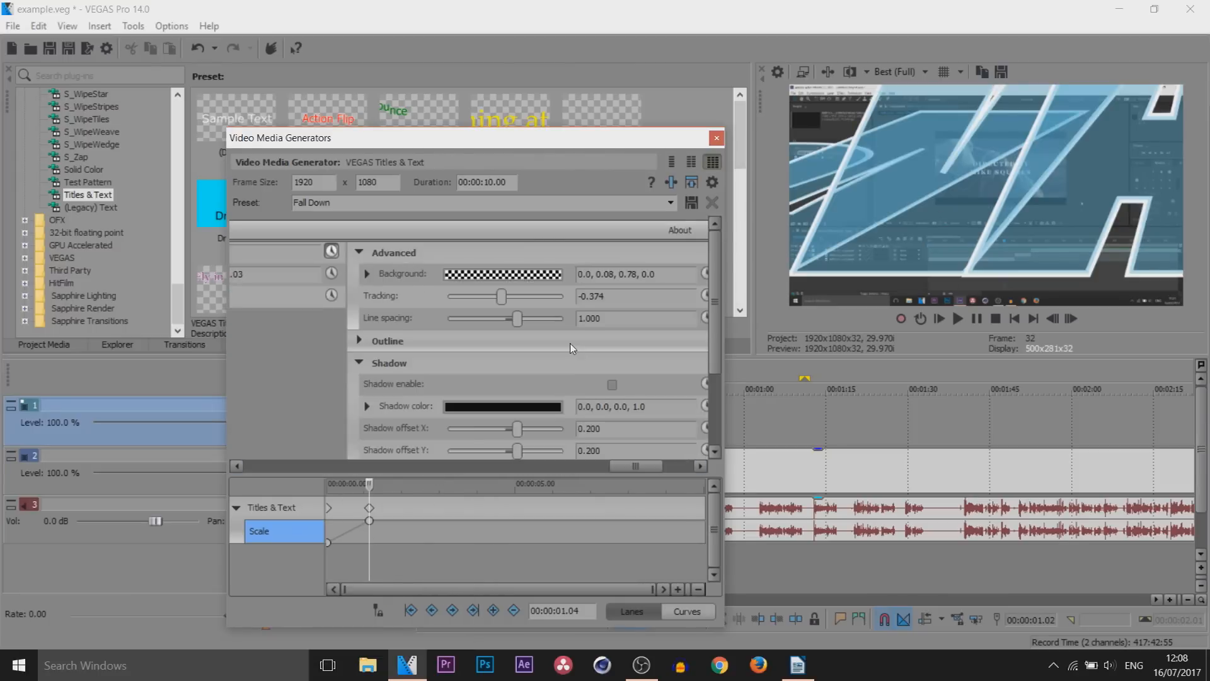
{"action": "scroll", "coordinate": [570, 343], "scroll_direction": "down", "scroll_amount": 1}
{"action": "left_click", "coordinate": [612, 357]}
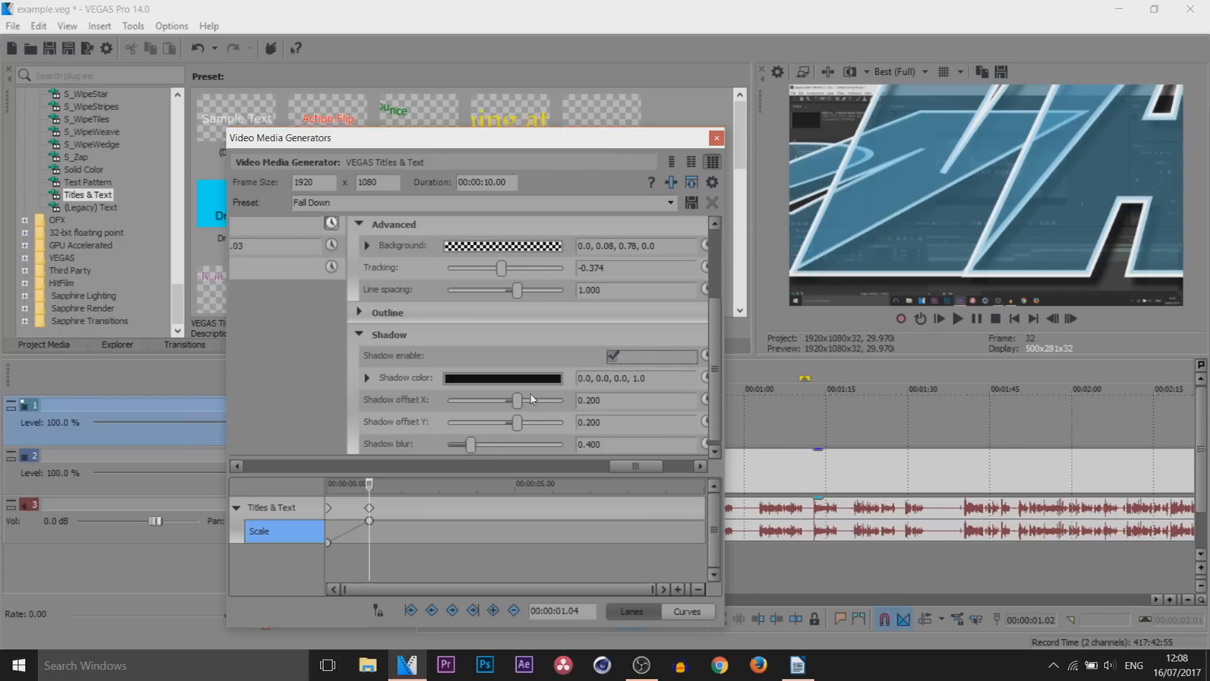
{"action": "left_click_drag", "start_coordinate": [515, 402], "coordinate": [522, 402]}
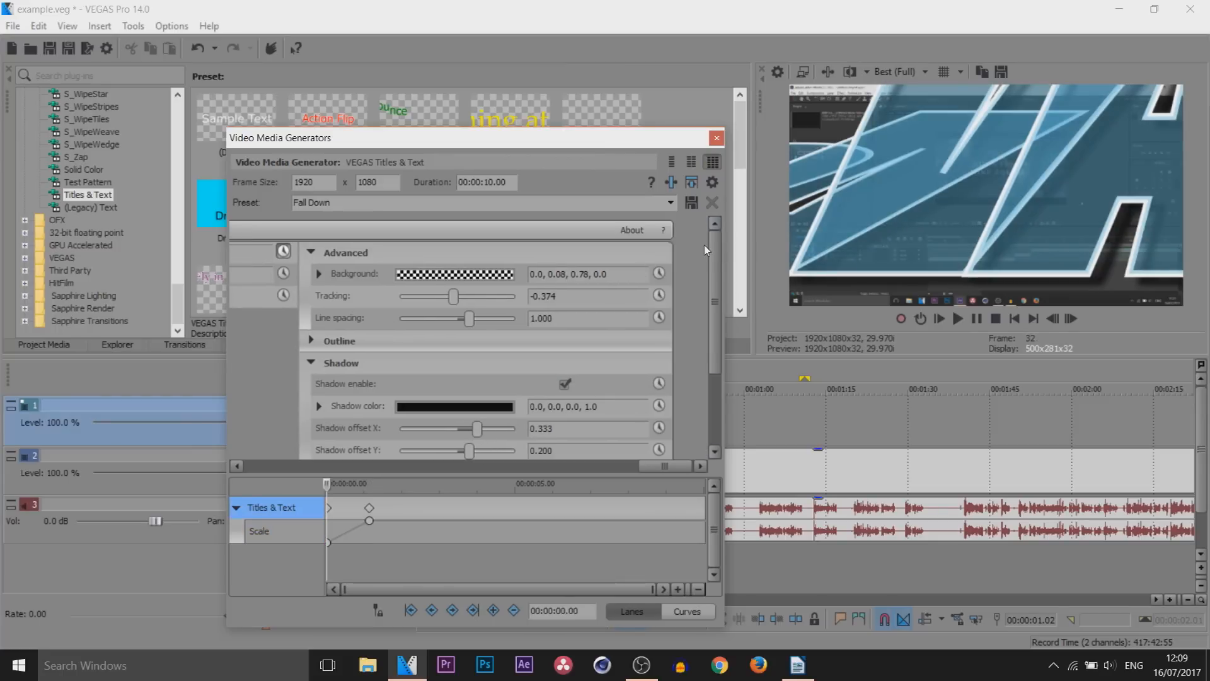
{"action": "left_click", "coordinate": [717, 137]}
Play back the animated title from the start of the timeline, then return to the start
{"action": "left_click_drag", "start_coordinate": [424, 415], "coordinate": [329, 414]}
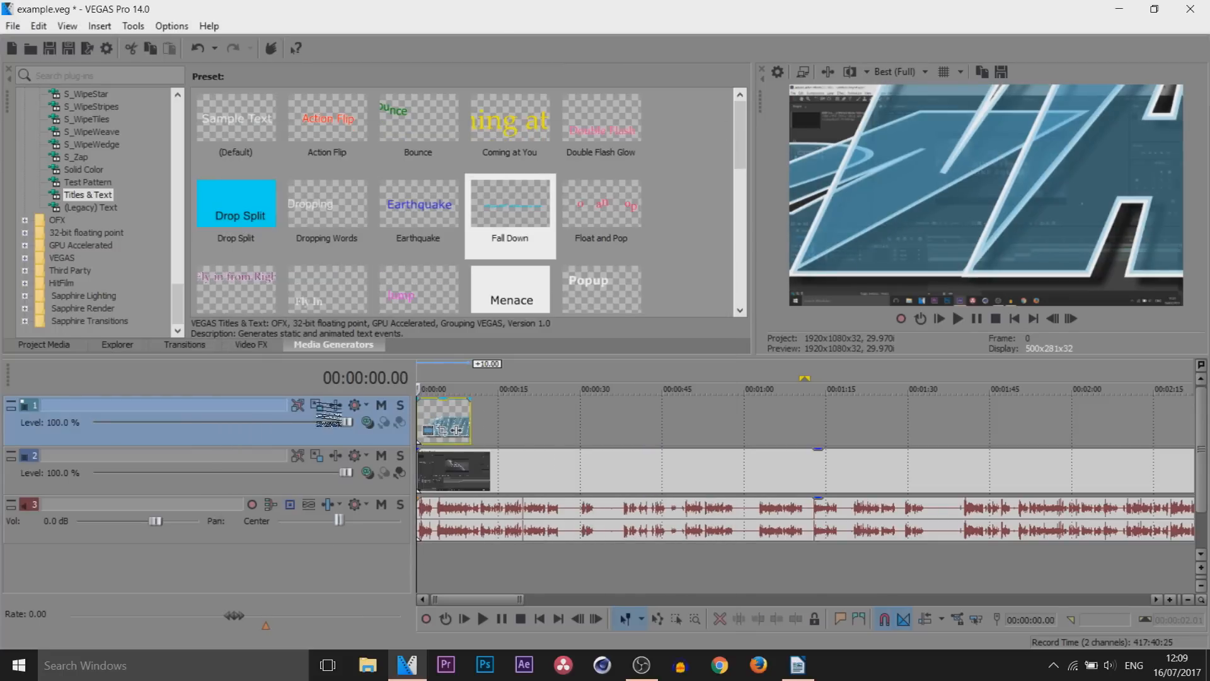
{"action": "key", "text": "space"}
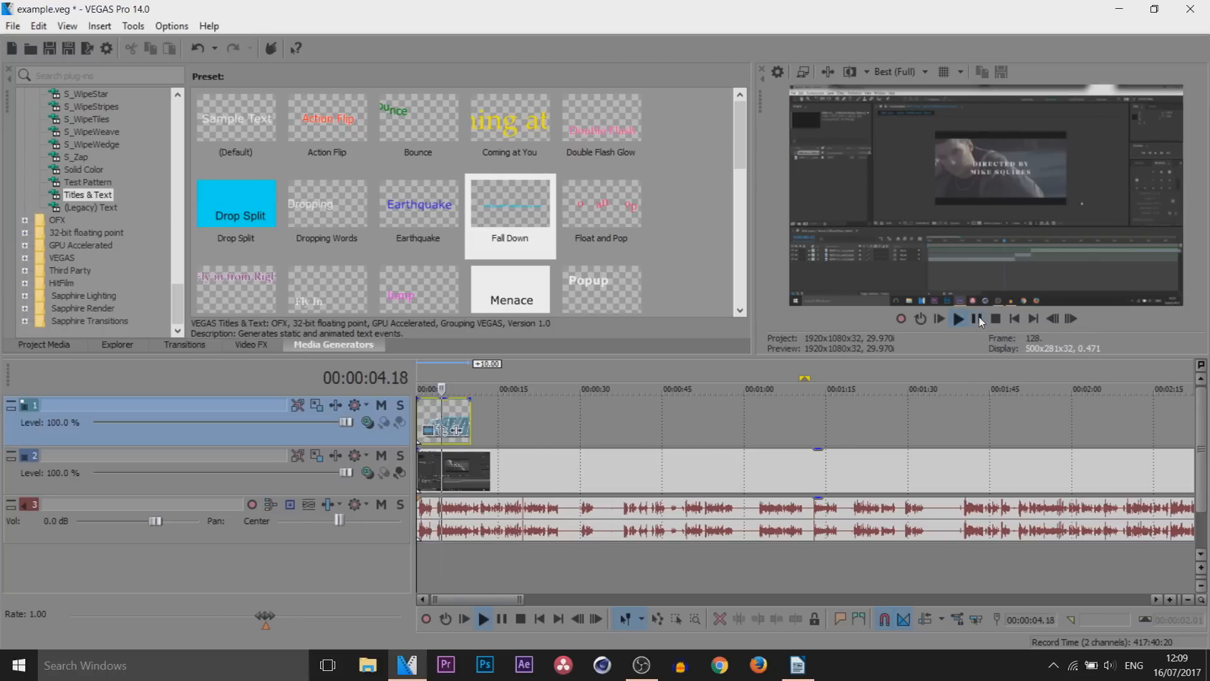
{"action": "left_click", "coordinate": [978, 319]}
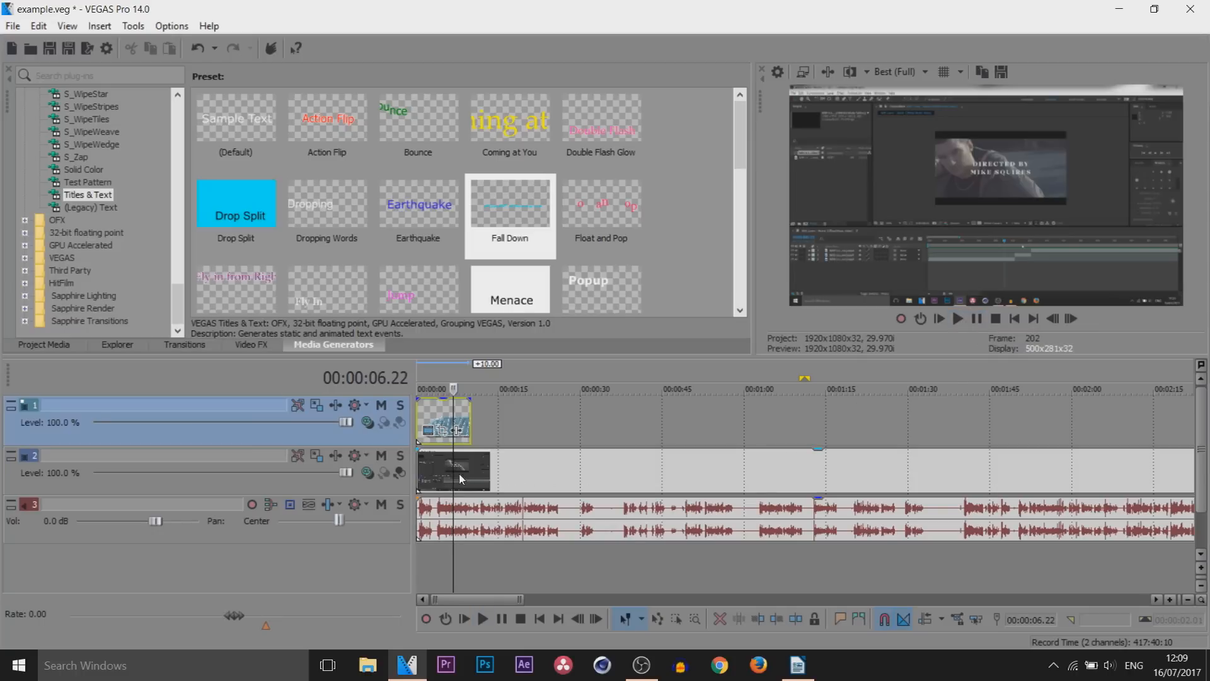
{"action": "left_click_drag", "start_coordinate": [454, 474], "coordinate": [415, 475]}
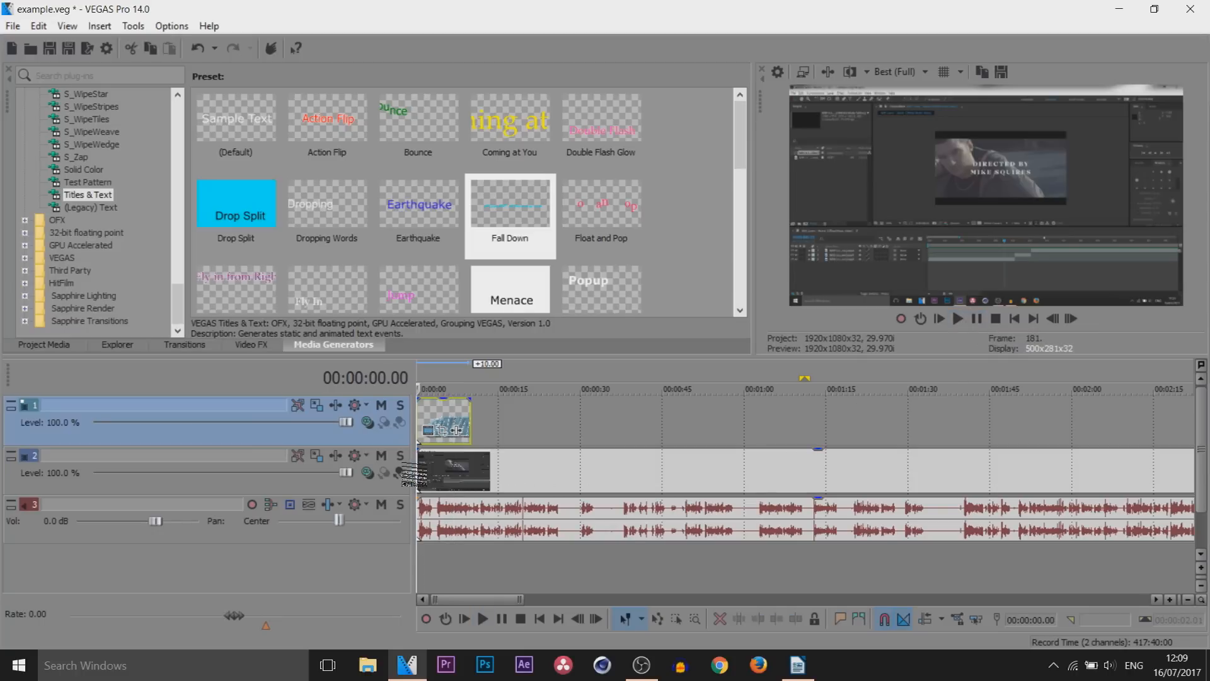
Set the video preview quality to Best (Auto) and play the timeline from the start to check smoothness
{"action": "left_click", "coordinate": [510, 461]}
{"action": "left_click", "coordinate": [895, 75]}
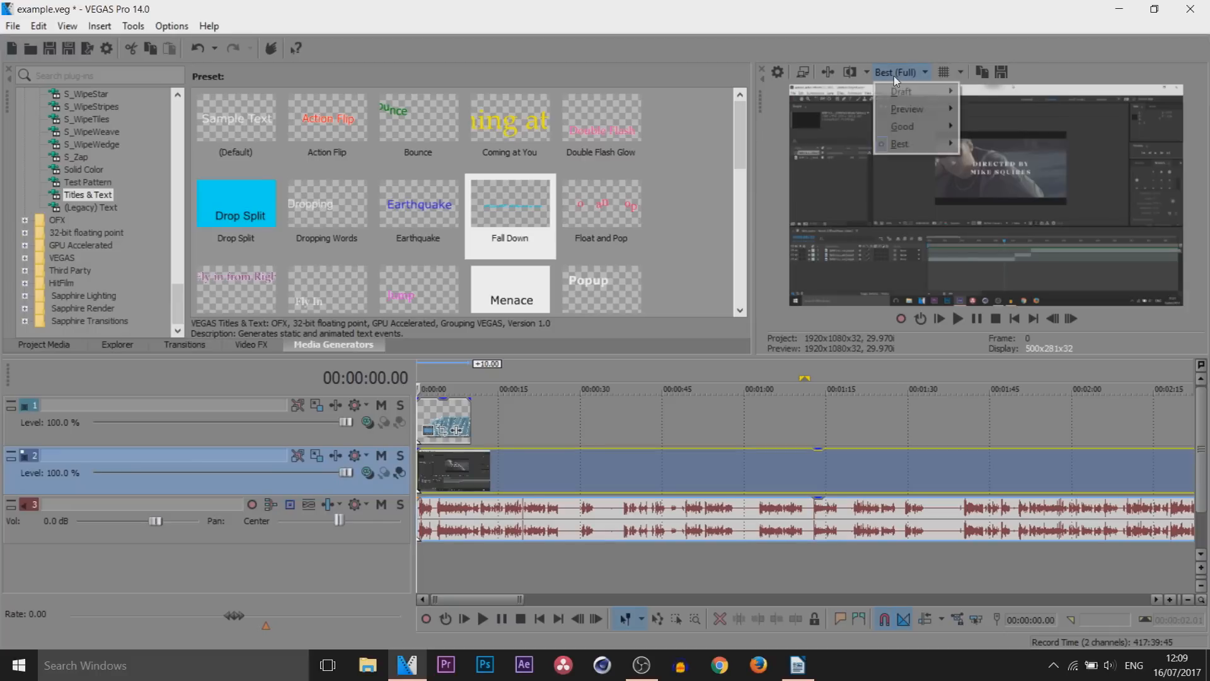
{"action": "mouse_move", "coordinate": [914, 145]}
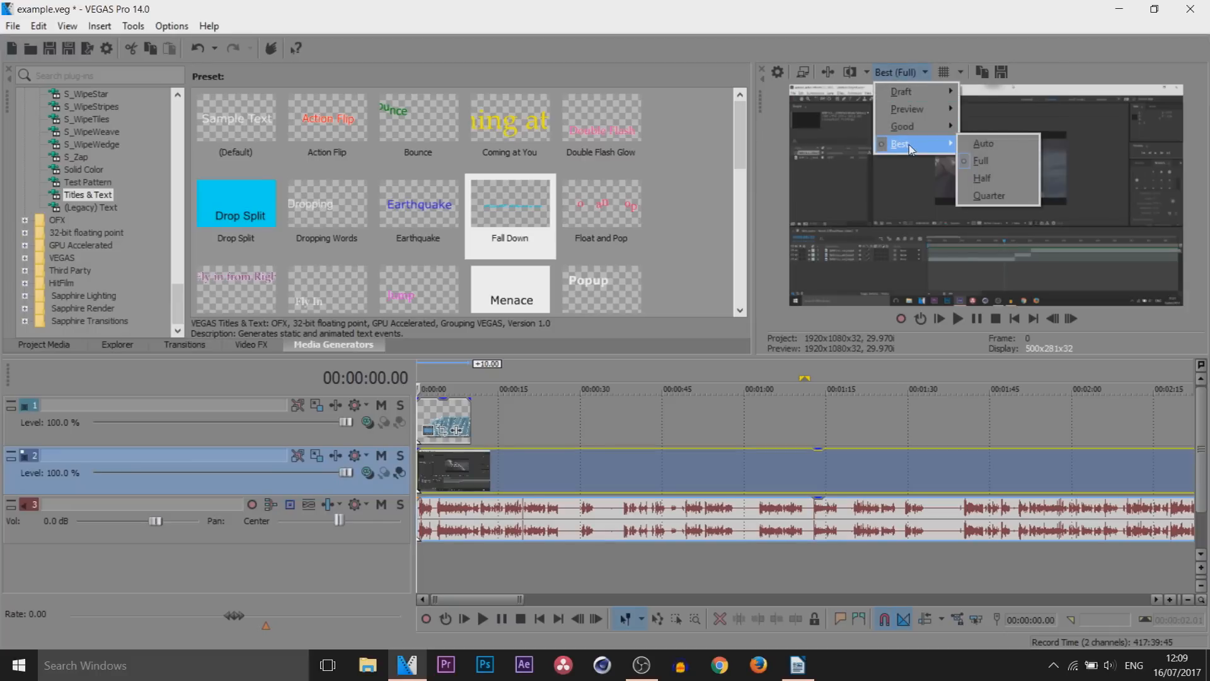
{"action": "left_click", "coordinate": [991, 145]}
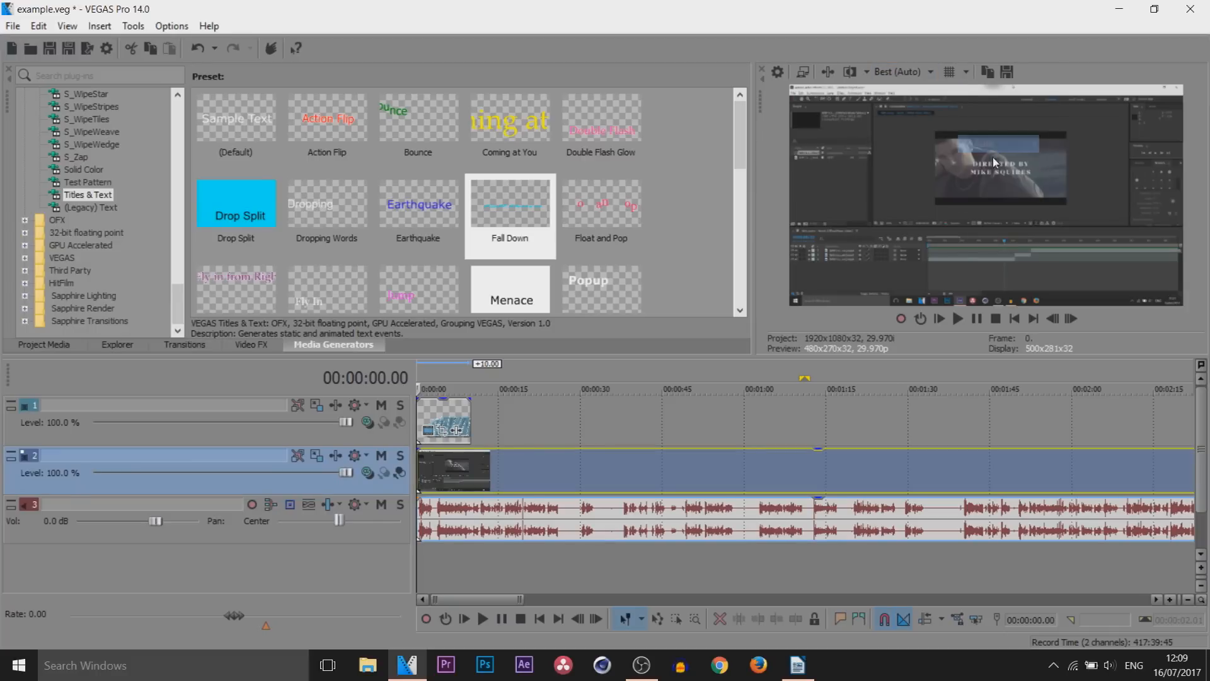
{"action": "left_click", "coordinate": [979, 321]}
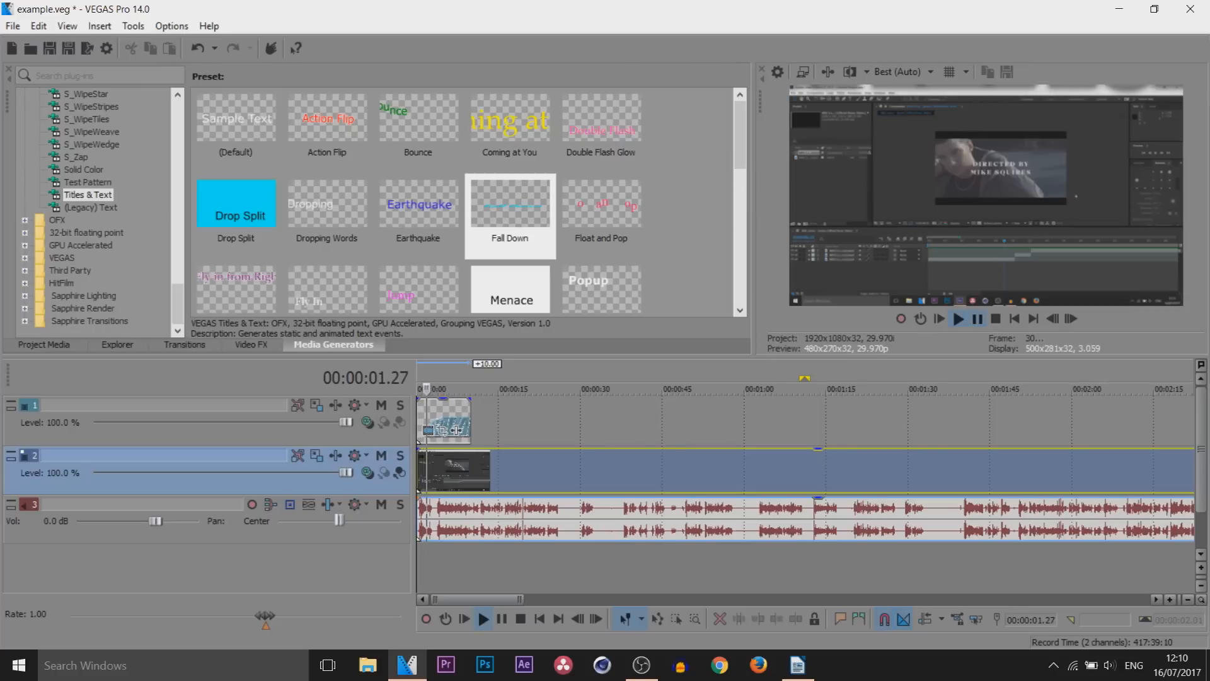
{"action": "key", "text": "space"}
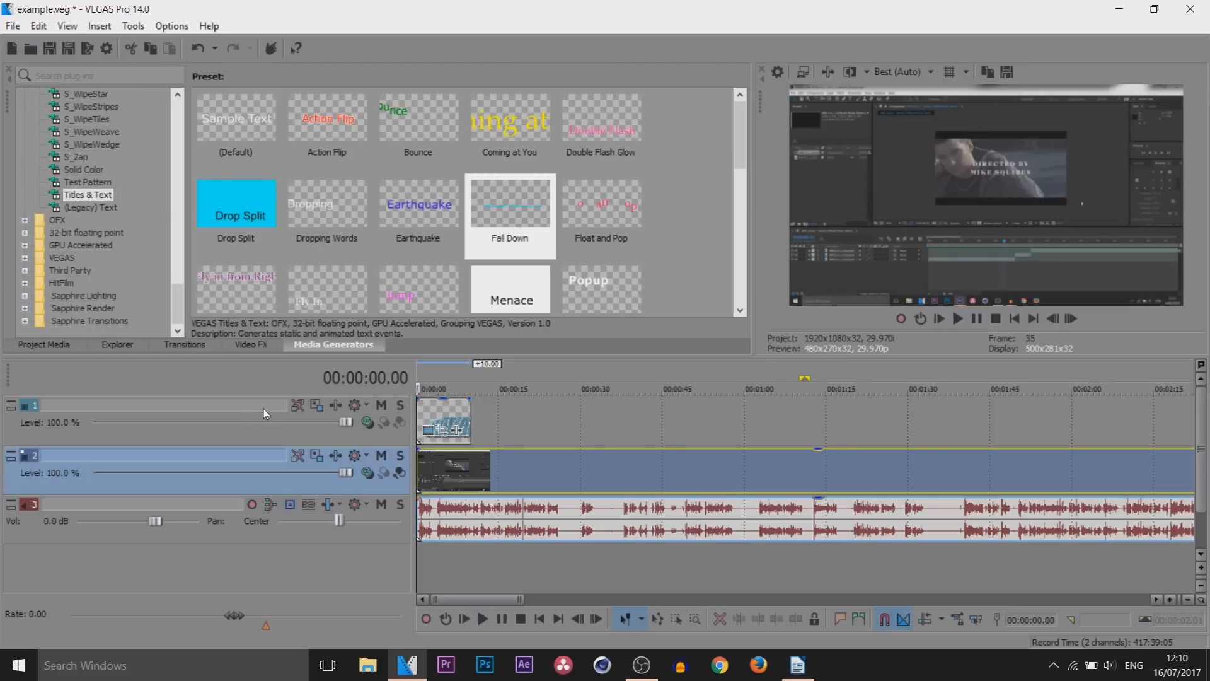
Set the video preview quality to Preview (Auto) and play back the title from the start
{"action": "left_click", "coordinate": [901, 72]}
{"action": "mouse_move", "coordinate": [920, 109]}
{"action": "left_click", "coordinate": [968, 110]}
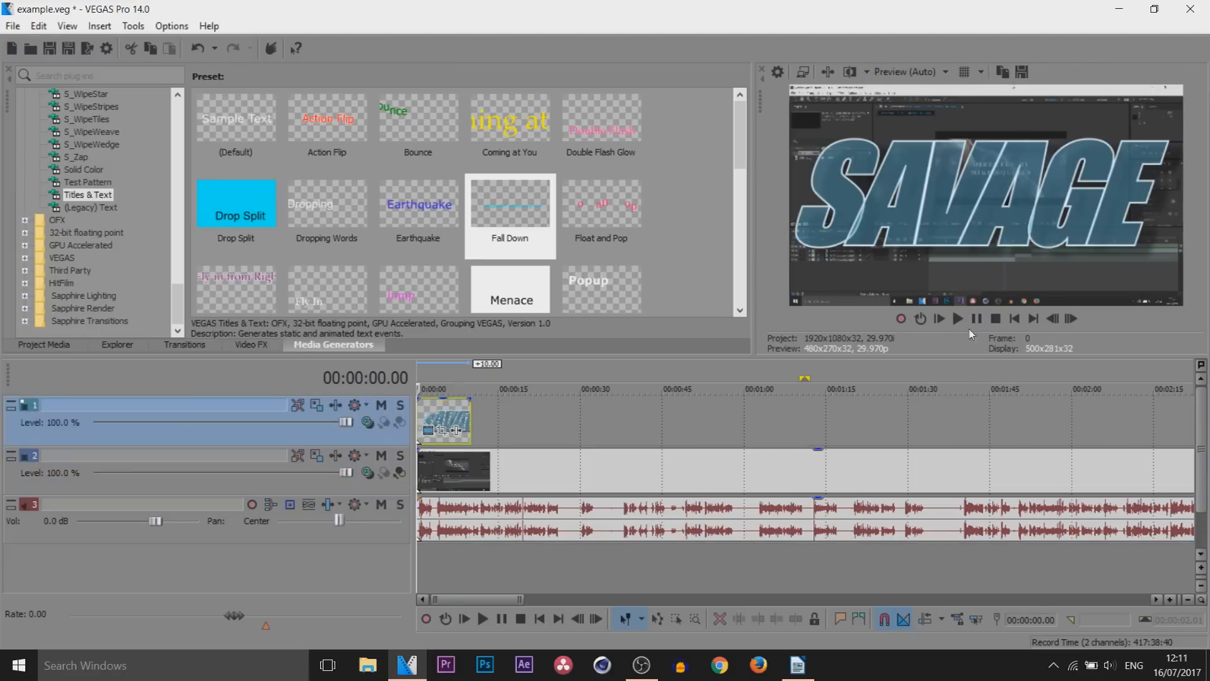
{"action": "left_click", "coordinate": [959, 320]}
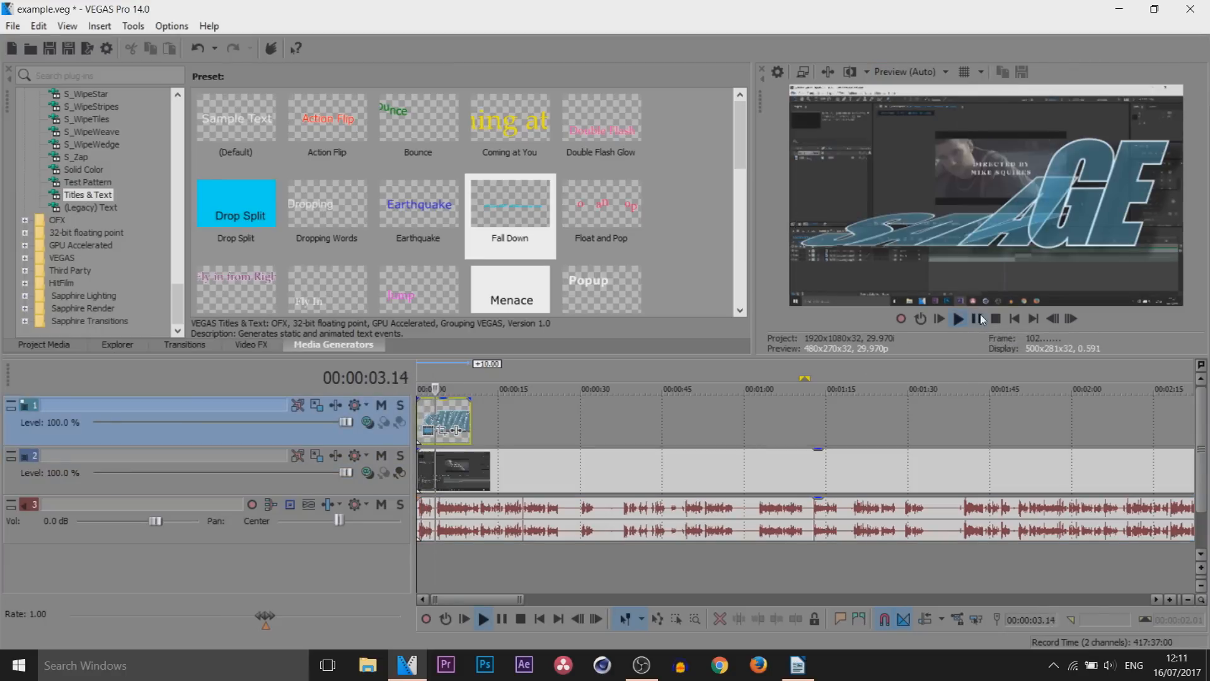
{"action": "left_click", "coordinate": [979, 318]}
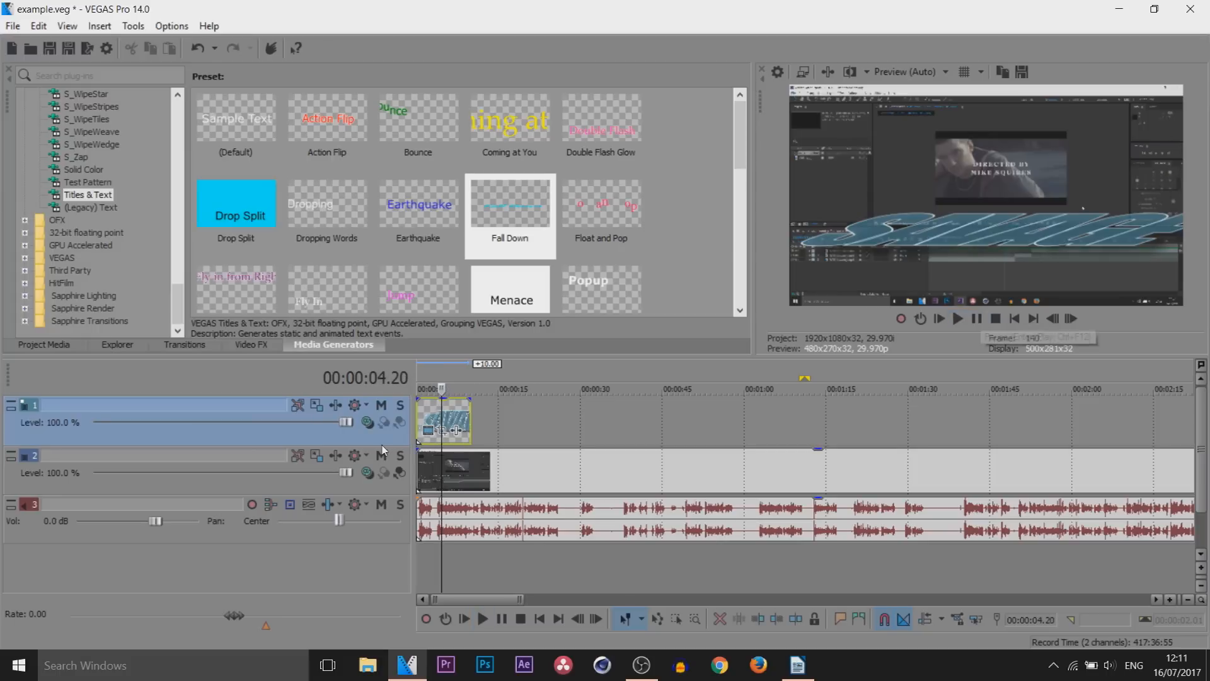
{"action": "left_click_drag", "start_coordinate": [441, 418], "coordinate": [227, 435]}
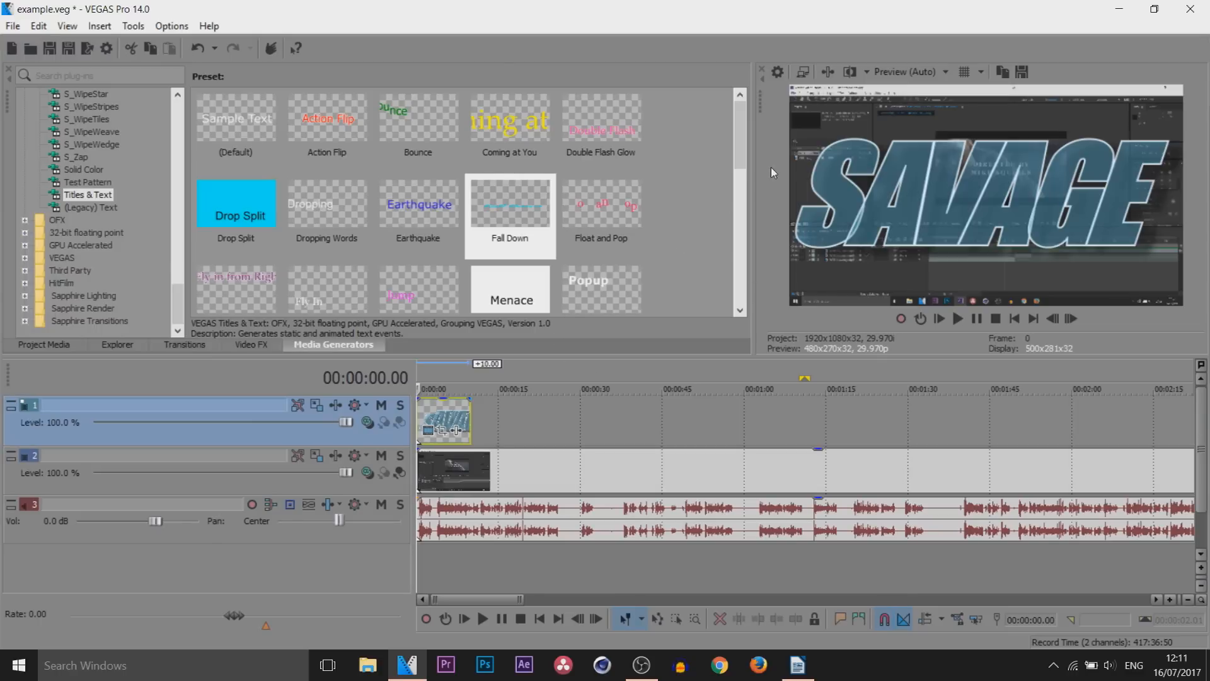
Set the video preview quality to Draft (Auto) and play back the title from the start
{"action": "left_click", "coordinate": [924, 72]}
{"action": "mouse_move", "coordinate": [903, 116]}
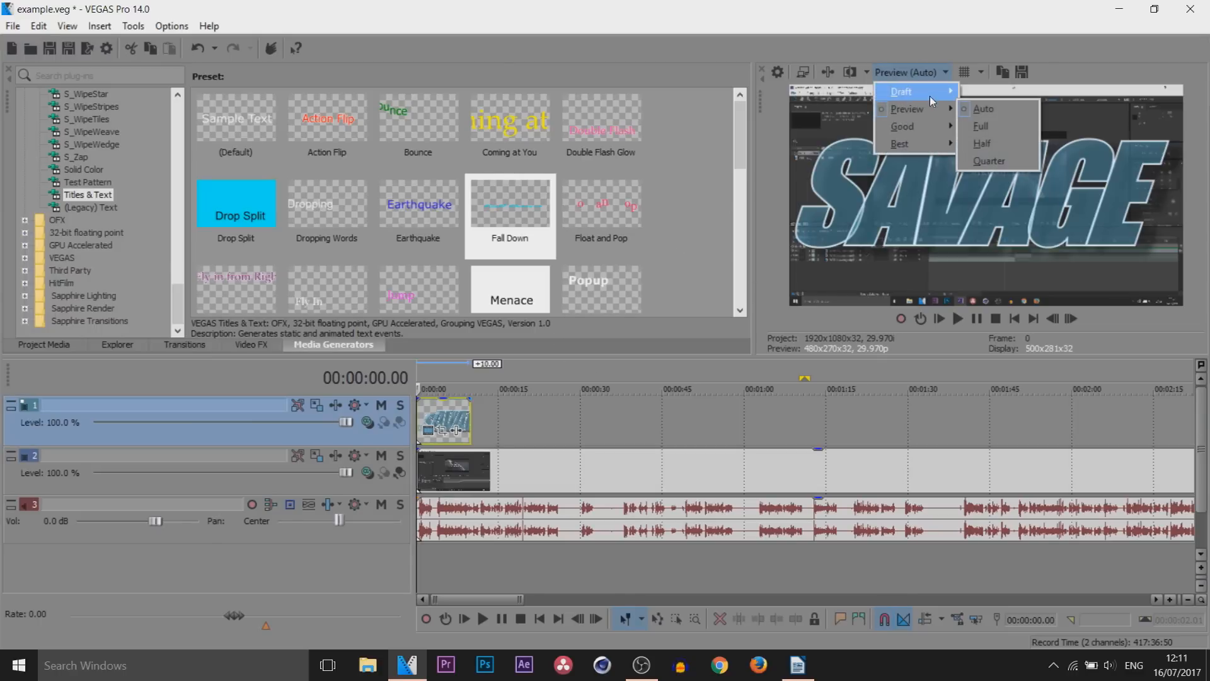
{"action": "mouse_move", "coordinate": [929, 96]}
{"action": "left_click", "coordinate": [983, 92]}
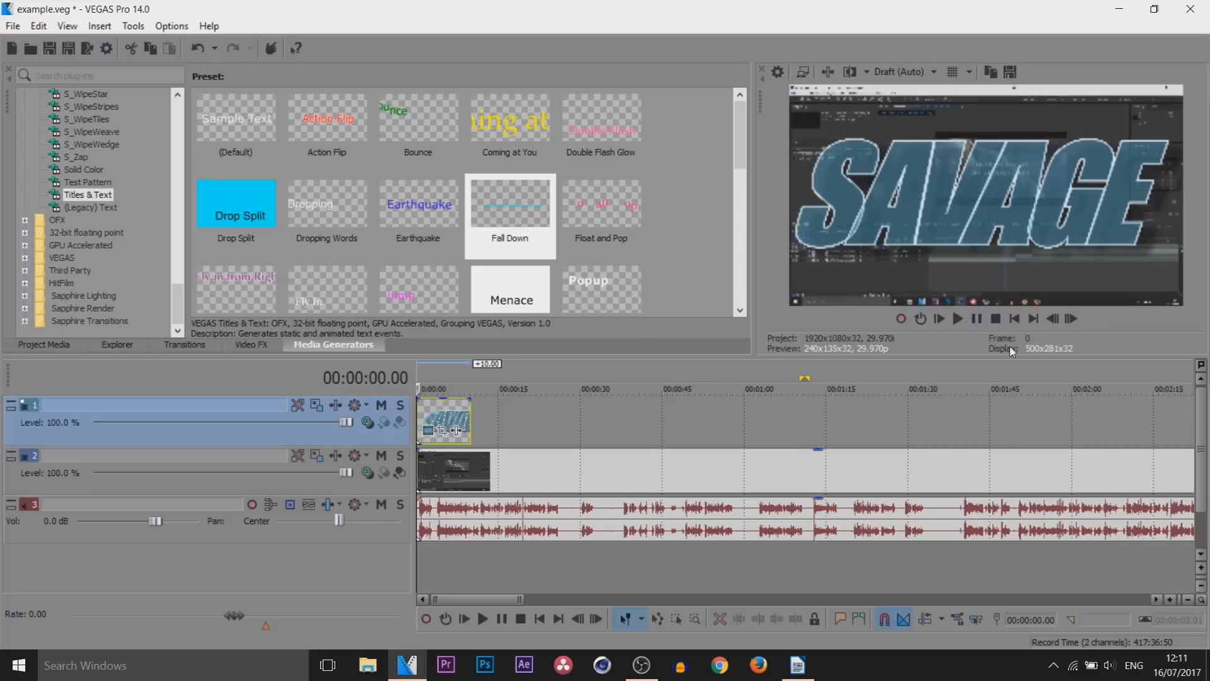
{"action": "left_click", "coordinate": [976, 316]}
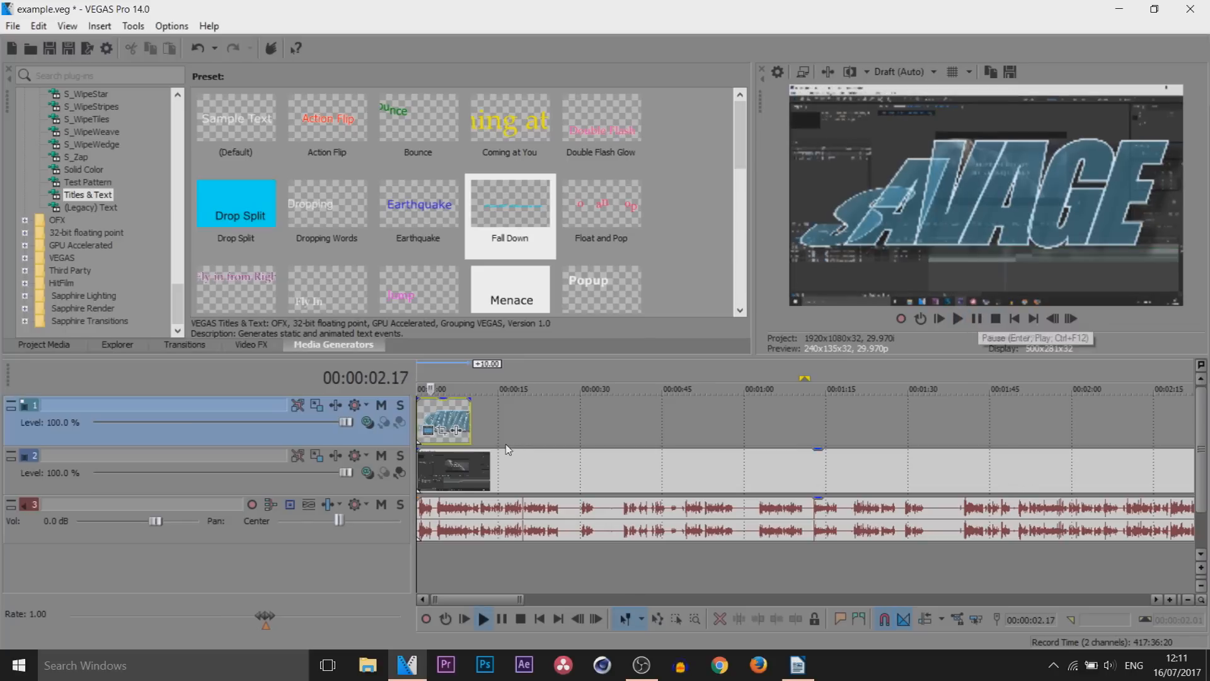
Set the video preview quality to Best (Full) and return the playhead to the start of the timeline
{"action": "left_click", "coordinate": [927, 71]}
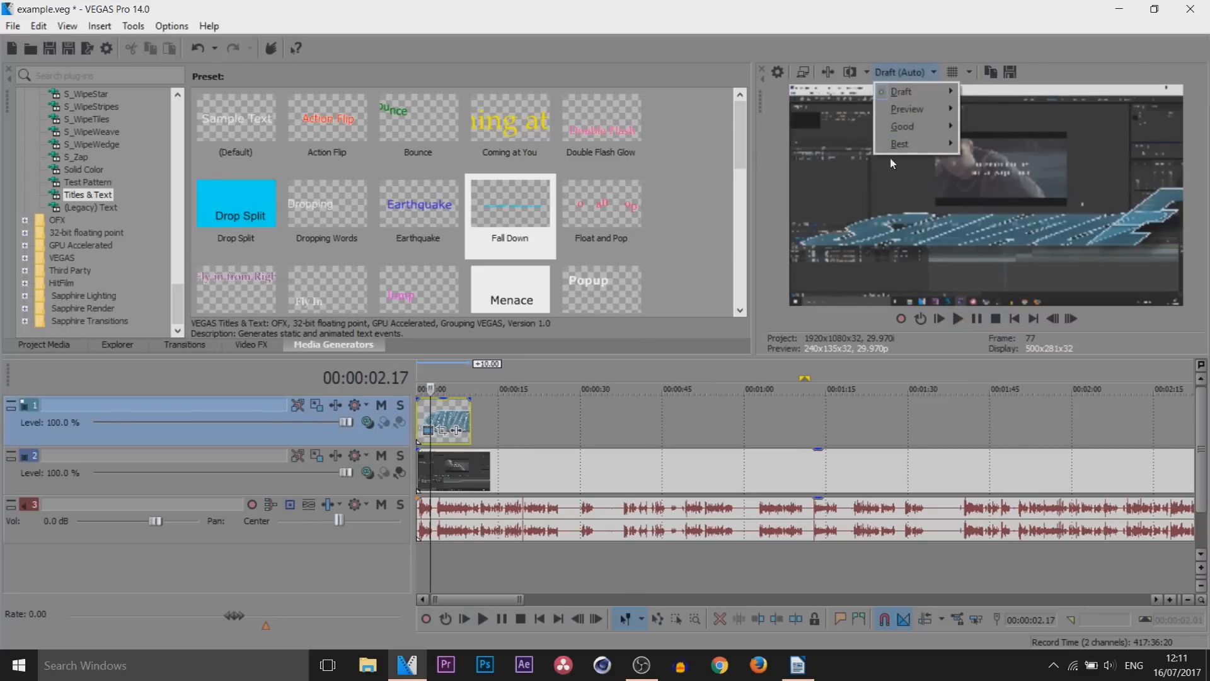
{"action": "mouse_move", "coordinate": [920, 147]}
{"action": "left_click", "coordinate": [998, 159]}
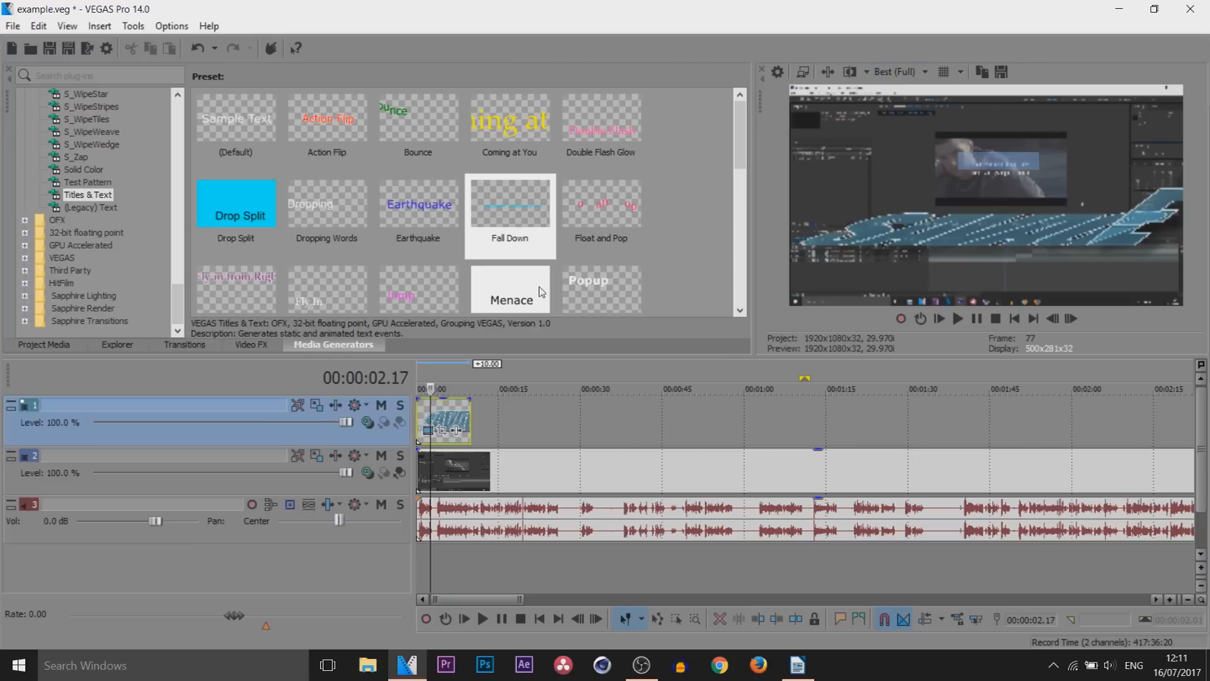
{"action": "left_click", "coordinate": [419, 416]}
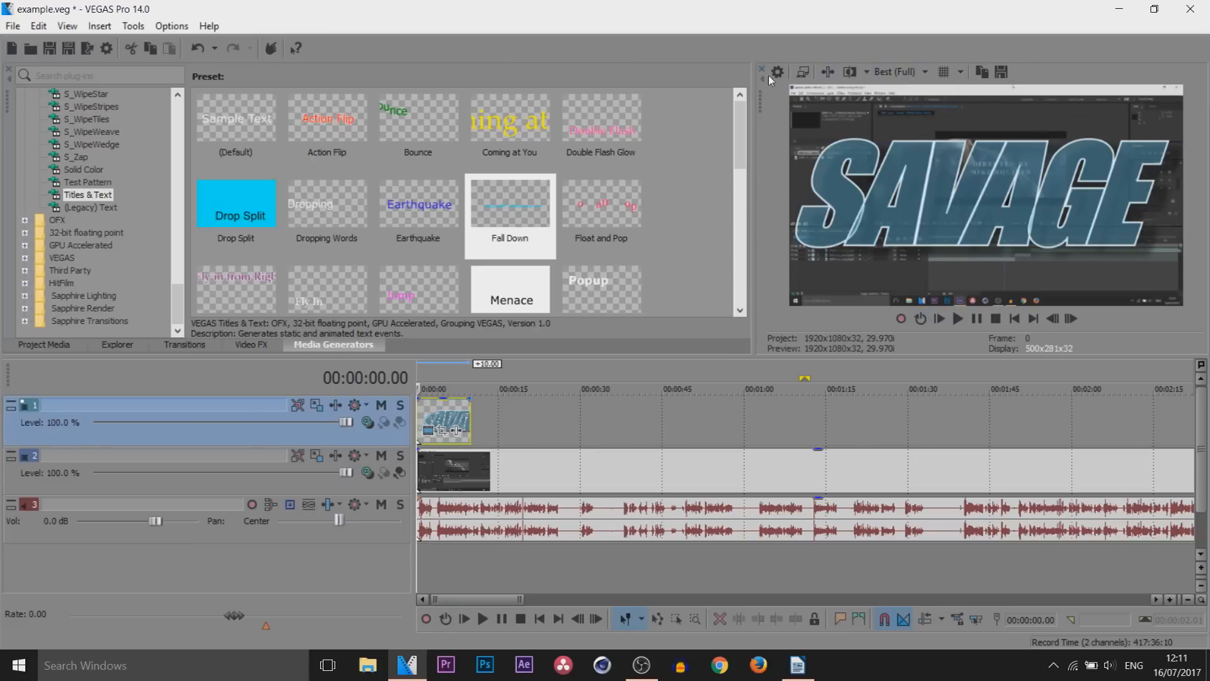
Try the grid and safe-area overlays on the video preview and turn them off again
{"action": "left_click", "coordinate": [955, 71]}
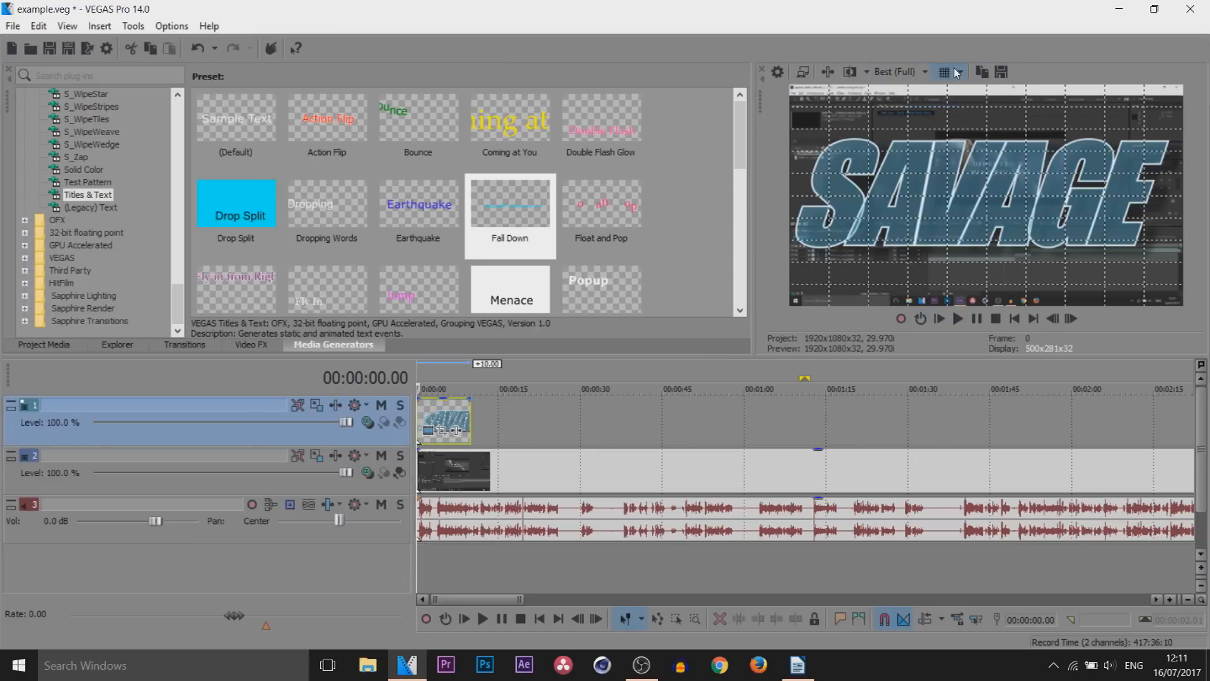
{"action": "left_click", "coordinate": [946, 73]}
{"action": "left_click", "coordinate": [947, 74]}
{"action": "left_click", "coordinate": [946, 74]}
{"action": "left_click", "coordinate": [960, 73]}
{"action": "left_click", "coordinate": [969, 108]}
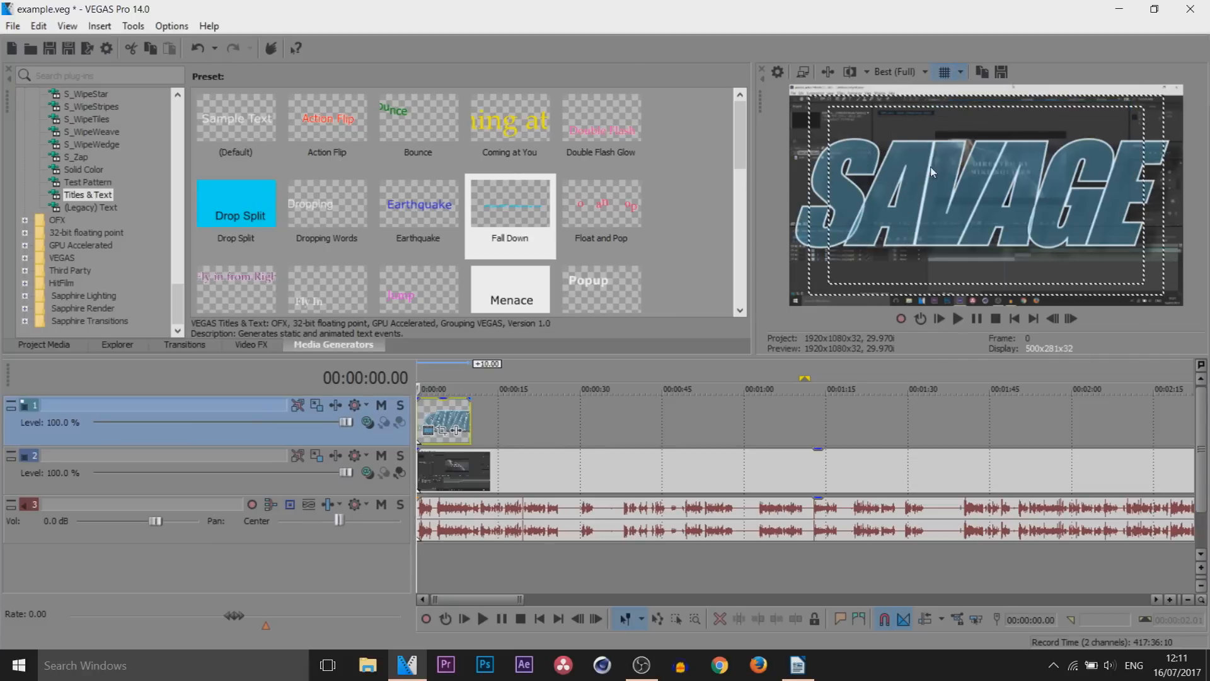
{"action": "left_click", "coordinate": [960, 72]}
{"action": "left_click", "coordinate": [971, 148]}
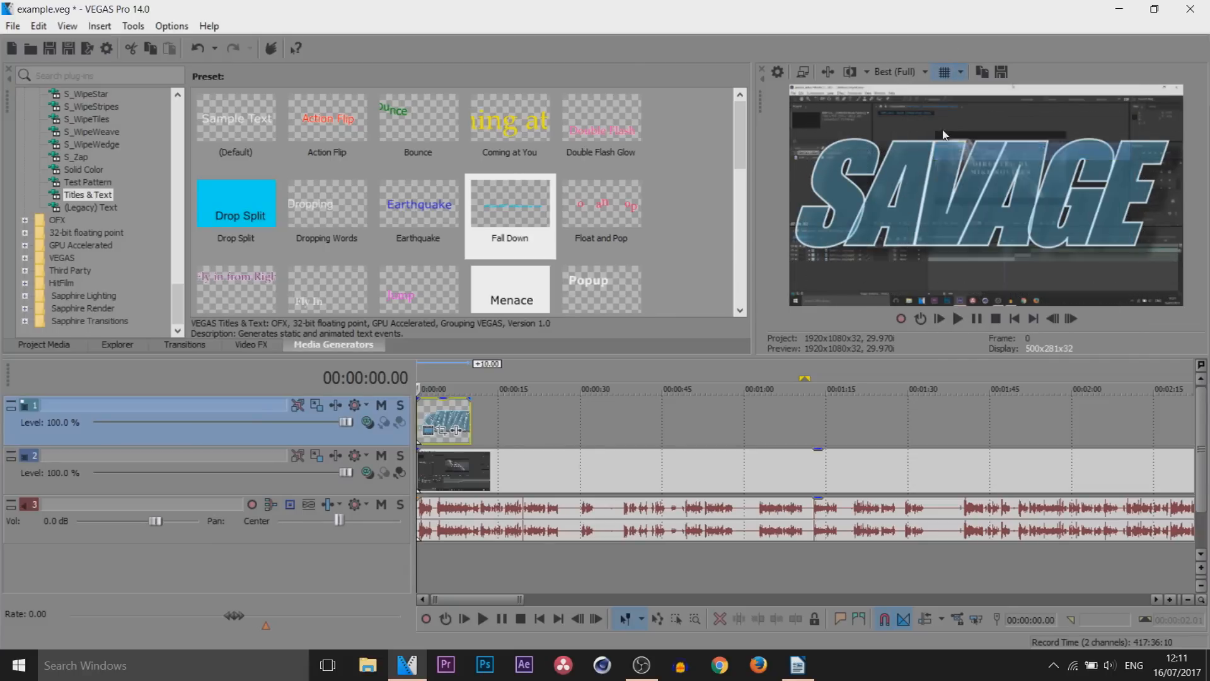
Copy a preview snapshot to the clipboard and save the frame at the timeline start as the JPEG file Image1 in New folder
{"action": "left_click", "coordinate": [985, 74]}
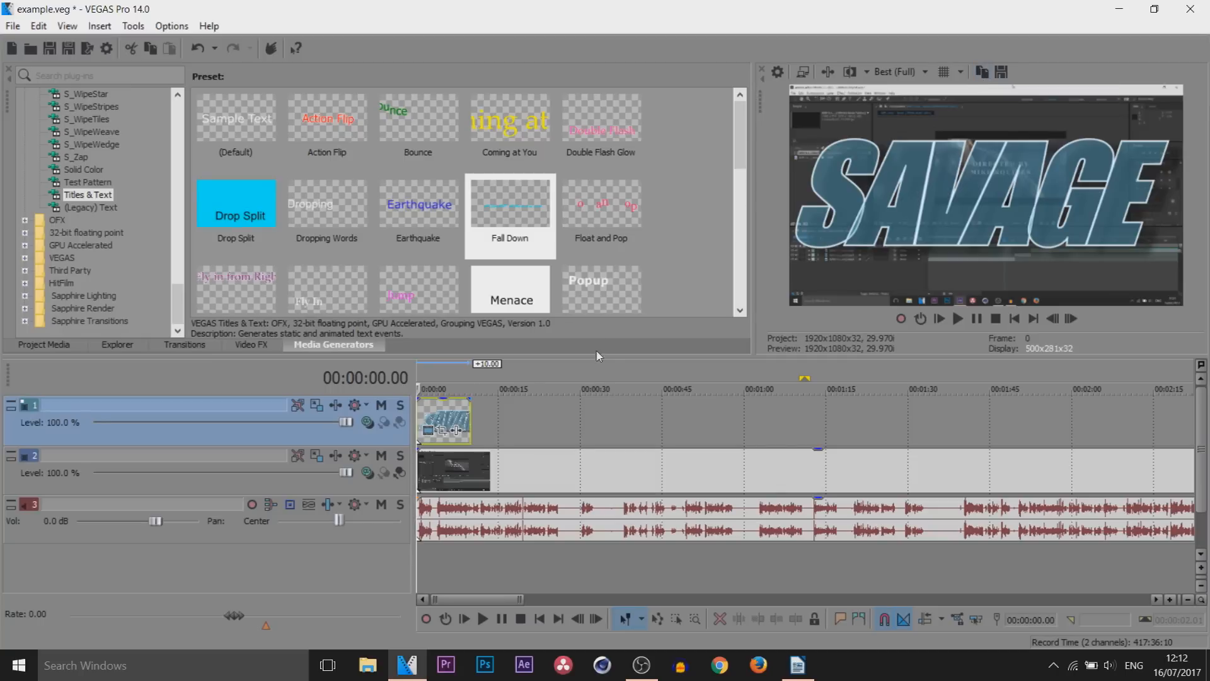
{"action": "left_click", "coordinate": [531, 441]}
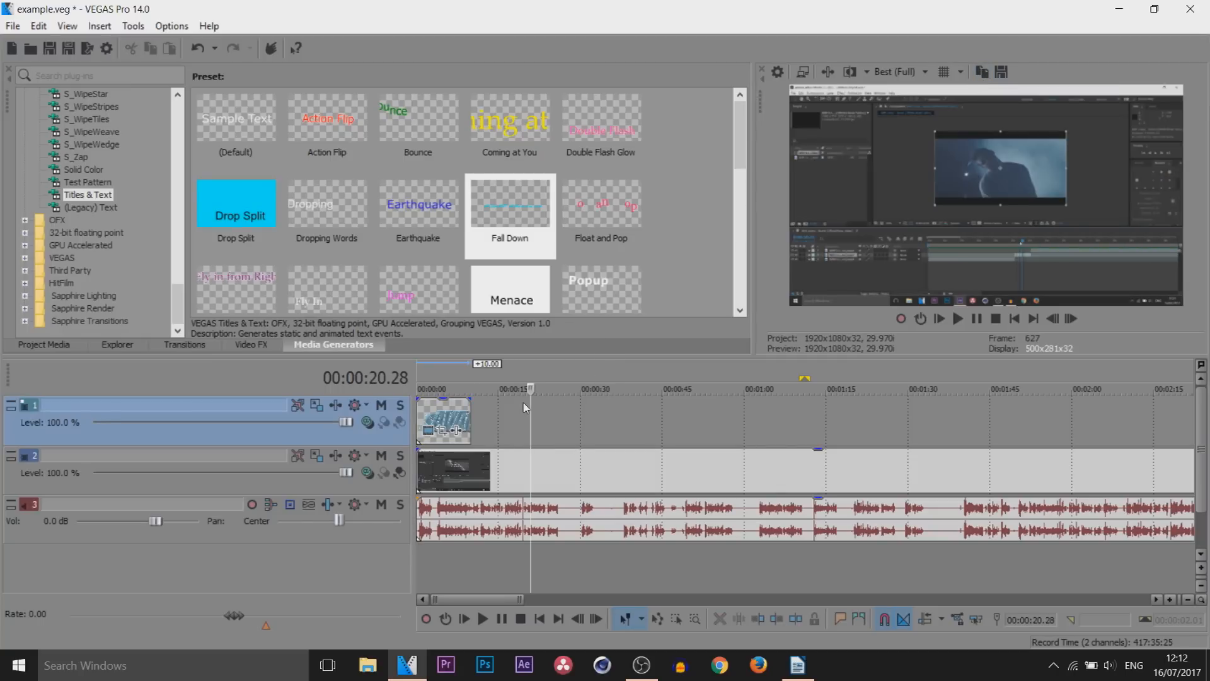
{"action": "left_click", "coordinate": [419, 417]}
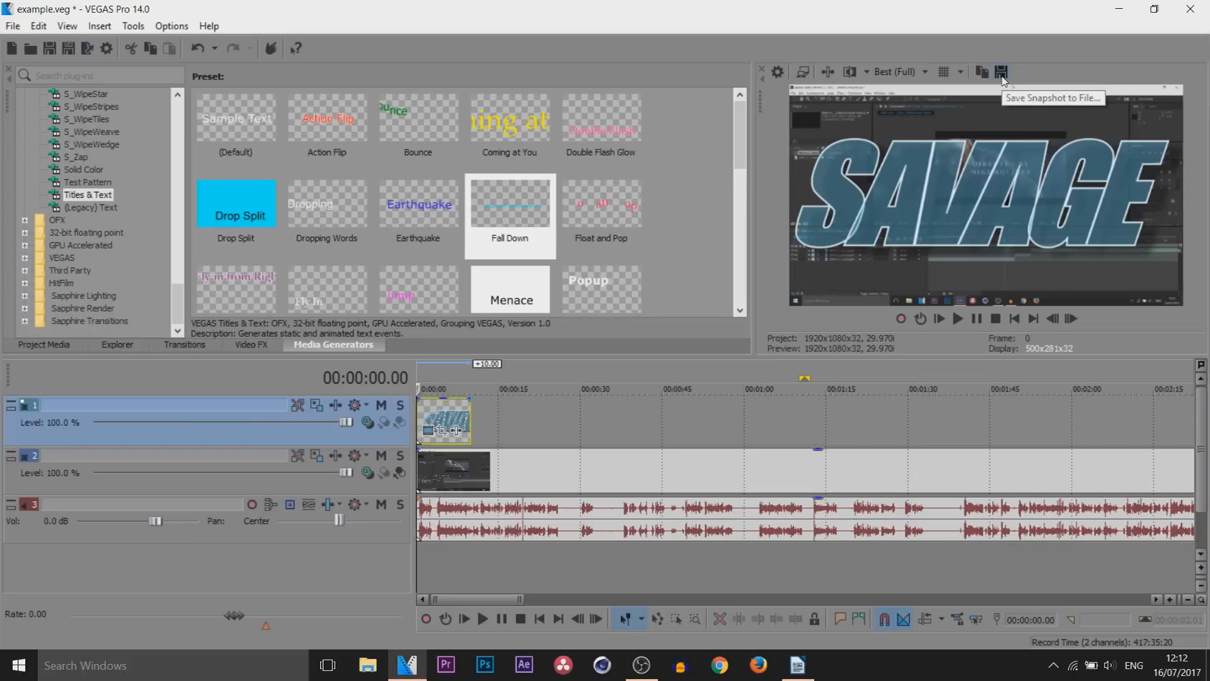
{"action": "left_click", "coordinate": [1001, 71]}
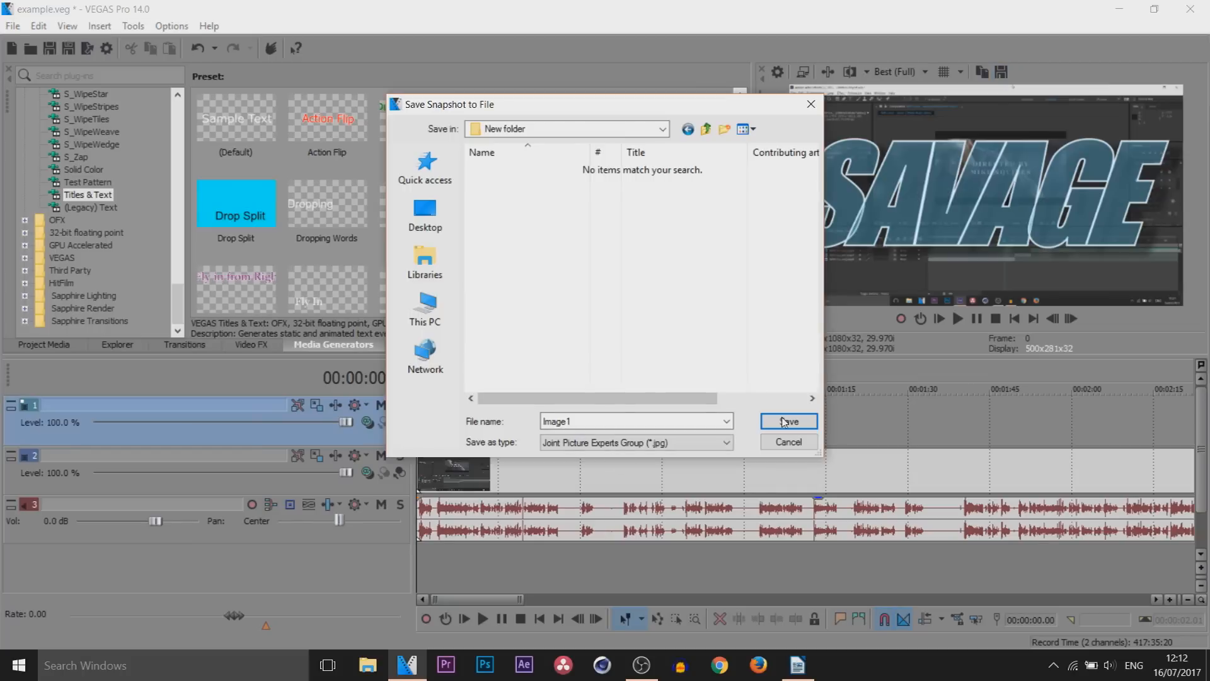
{"action": "left_click", "coordinate": [785, 419]}
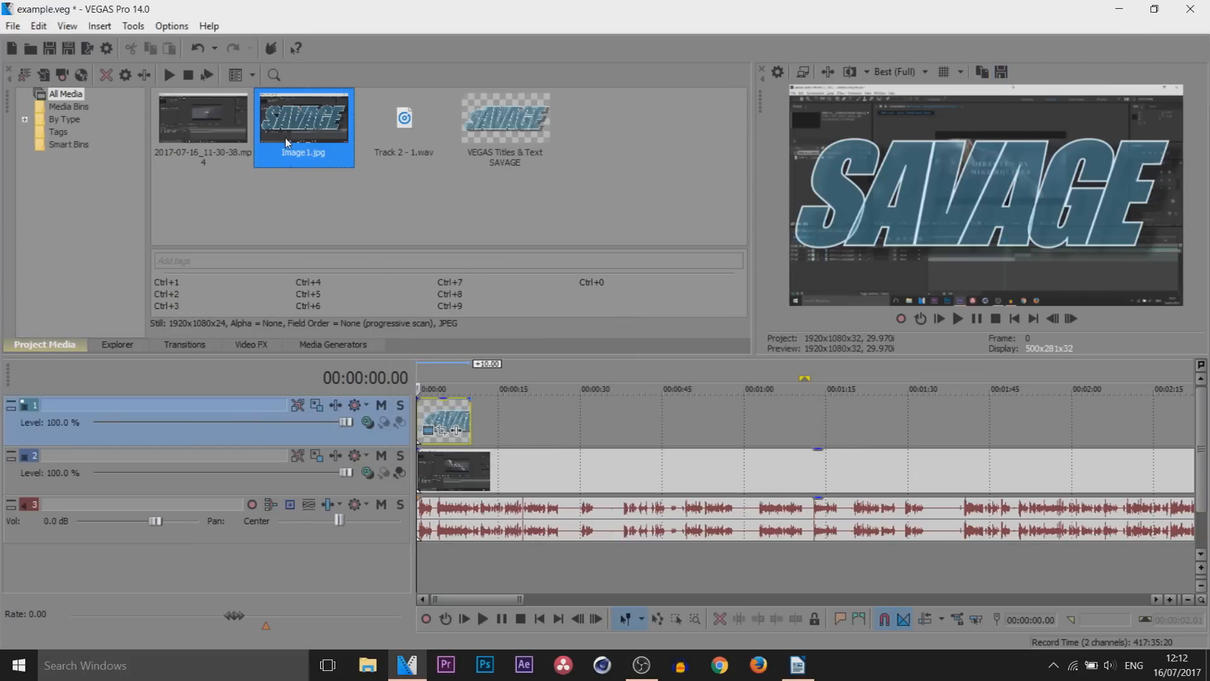
Place Image1.jpg on track 1 at about 17 seconds and move the playhead onto it to preview the still
{"action": "left_click_drag", "start_coordinate": [309, 111], "coordinate": [513, 421]}
{"action": "left_click", "coordinate": [519, 420]}
{"action": "scroll", "coordinate": [735, 495], "scroll_direction": "up", "scroll_amount": 3}
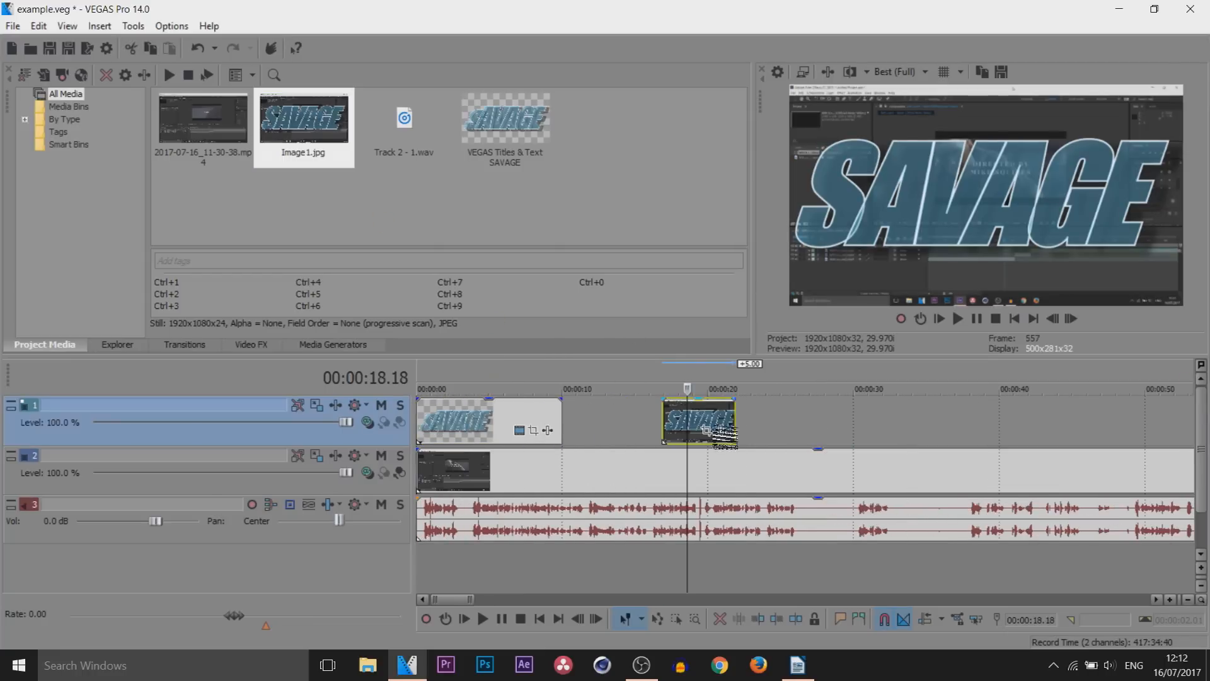
{"action": "left_click", "coordinate": [706, 417]}
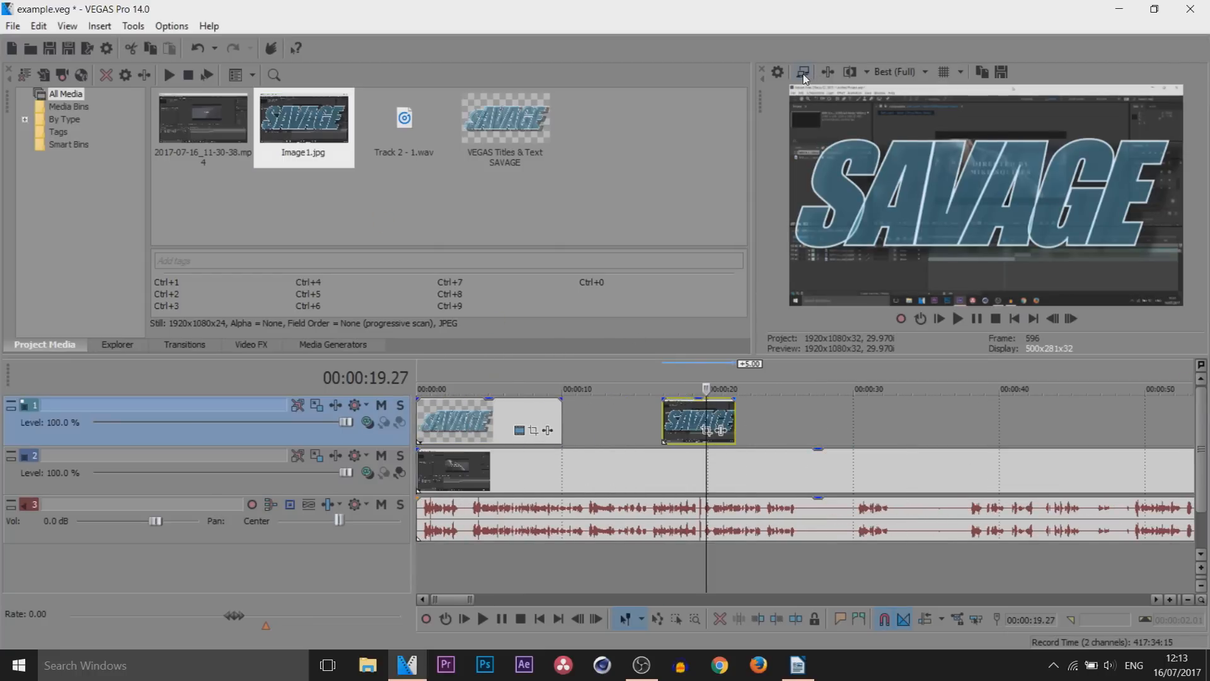
Return to the timeline start and resize the workspace panes so the video preview displays at 471x265
{"action": "left_click_drag", "start_coordinate": [707, 476], "coordinate": [363, 465]}
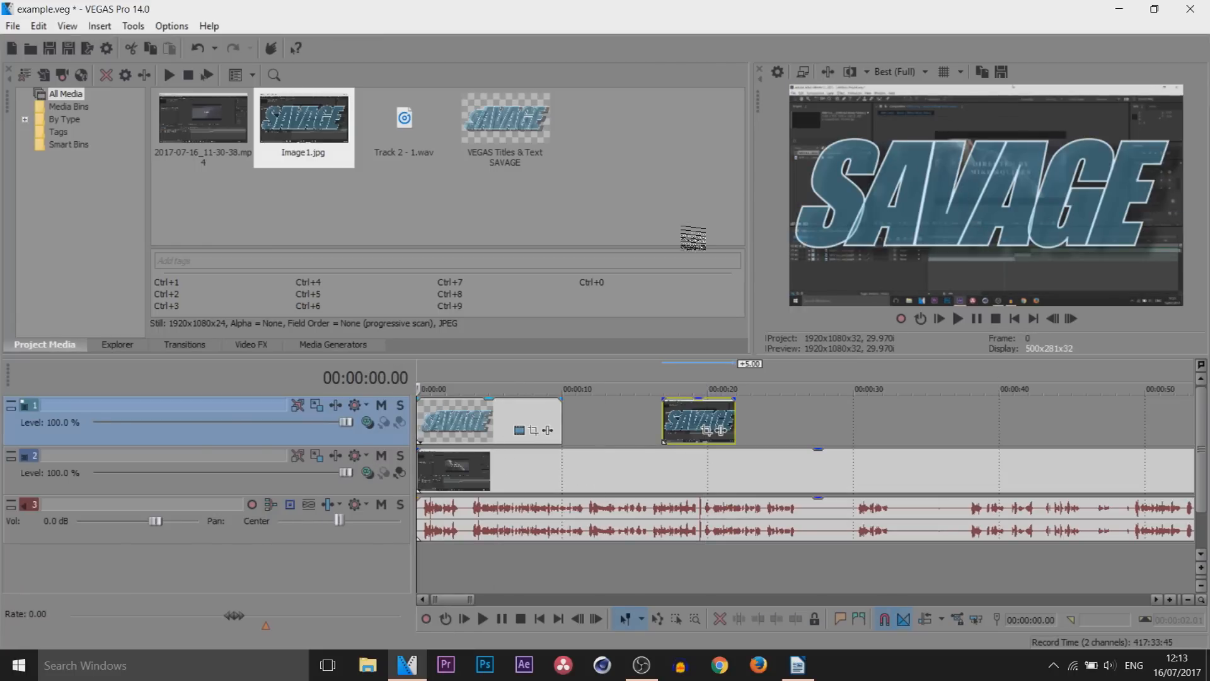
{"action": "left_click_drag", "start_coordinate": [756, 222], "coordinate": [309, 222]}
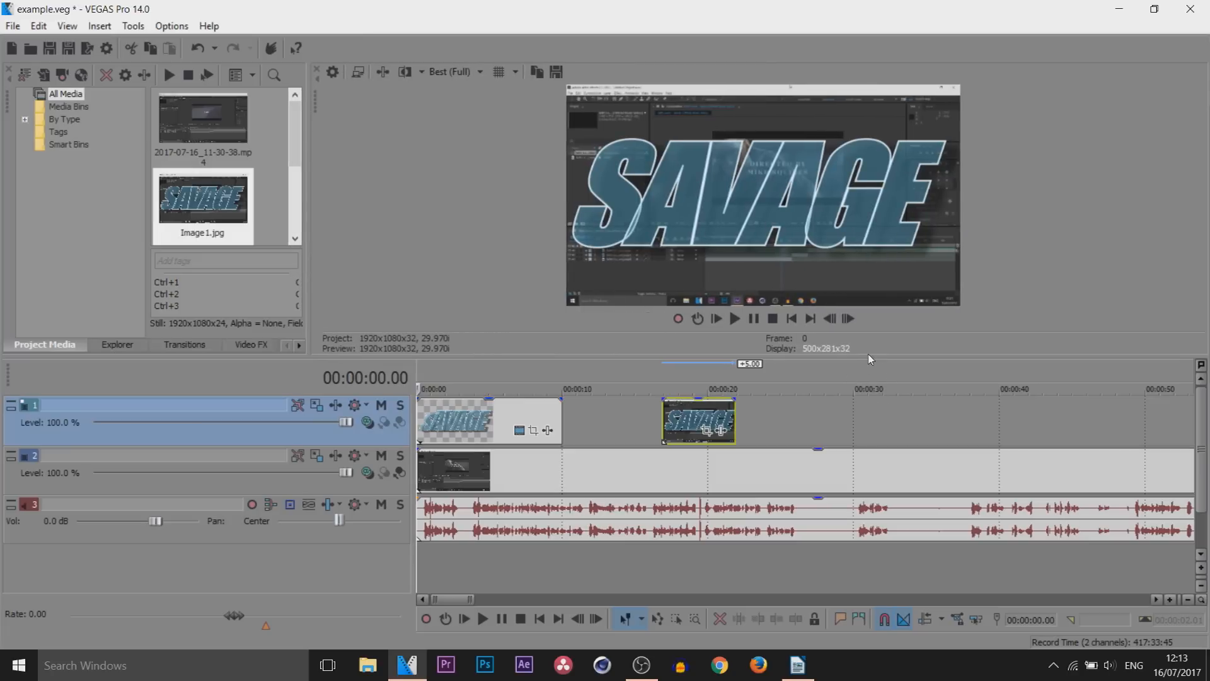
{"action": "left_click_drag", "start_coordinate": [870, 357], "coordinate": [870, 281]}
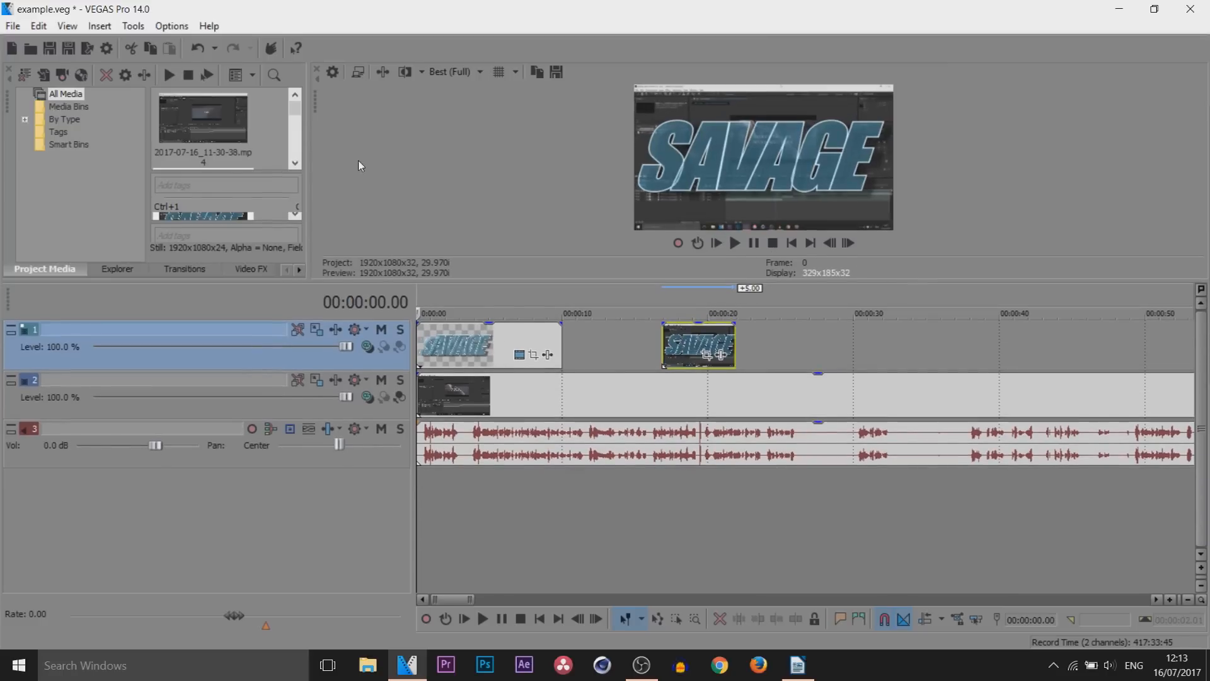
{"action": "left_click_drag", "start_coordinate": [314, 191], "coordinate": [723, 212]}
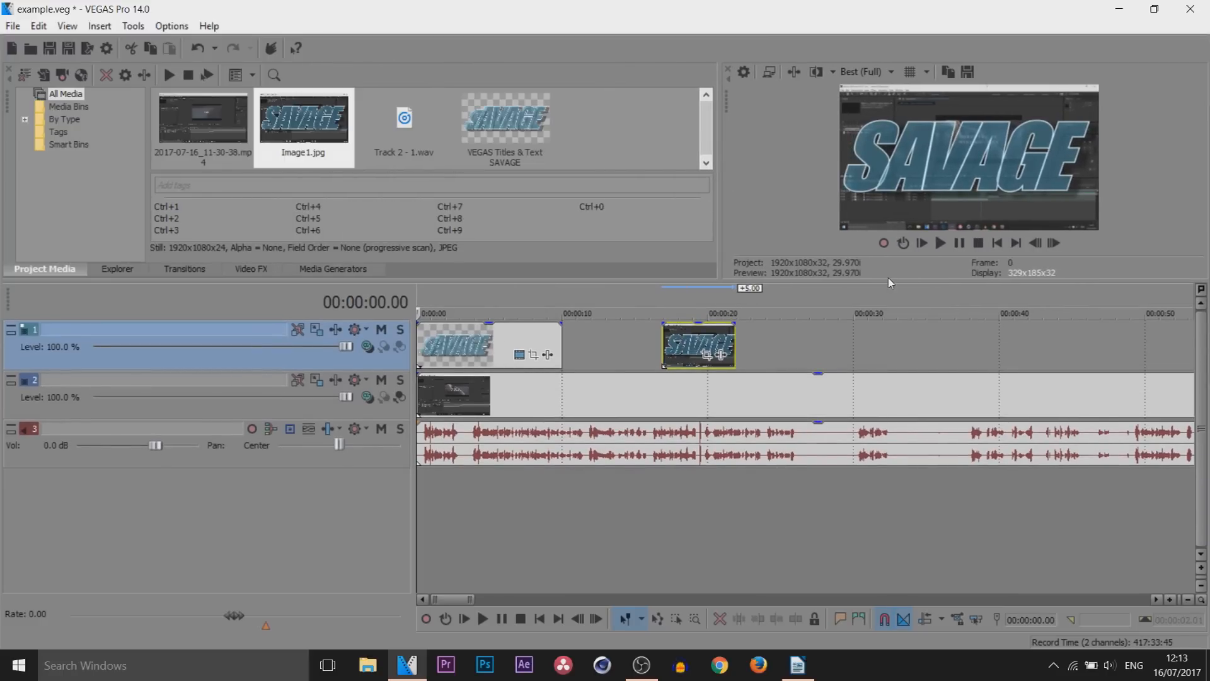
{"action": "left_click_drag", "start_coordinate": [877, 275], "coordinate": [877, 339]}
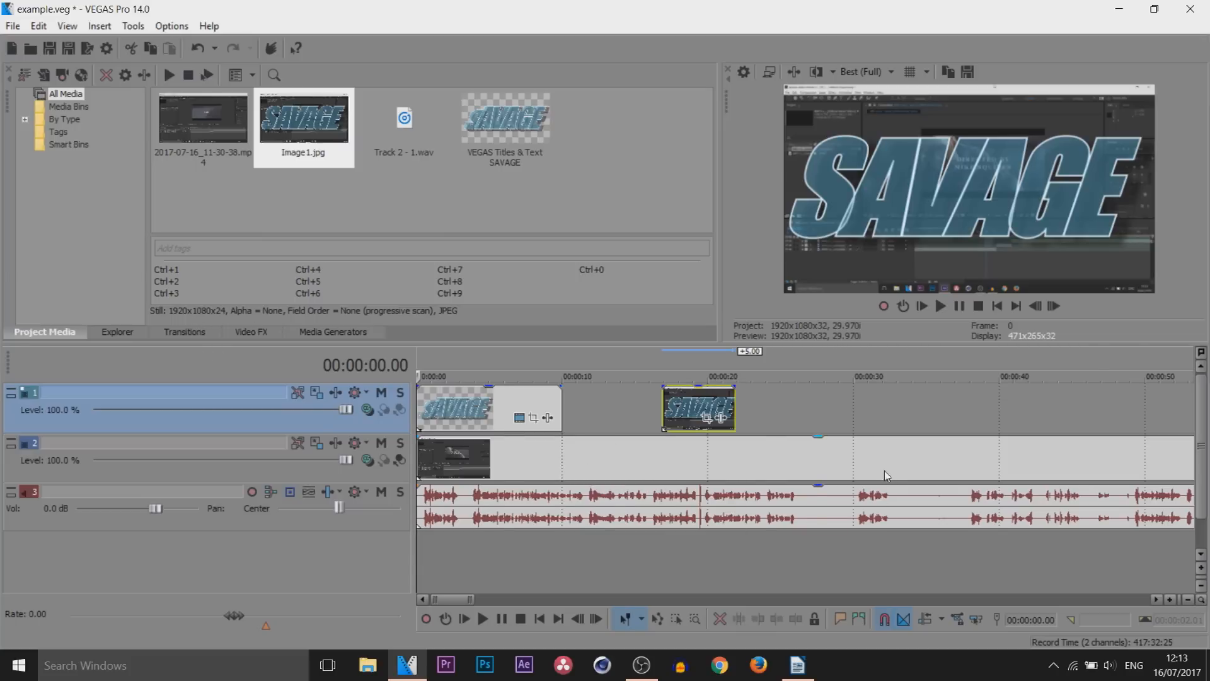
Add a fade-in about 3.5 seconds long to the title event and set its fade type to slow logarithmic
{"action": "scroll", "coordinate": [886, 476], "scroll_direction": "up", "scroll_amount": 4}
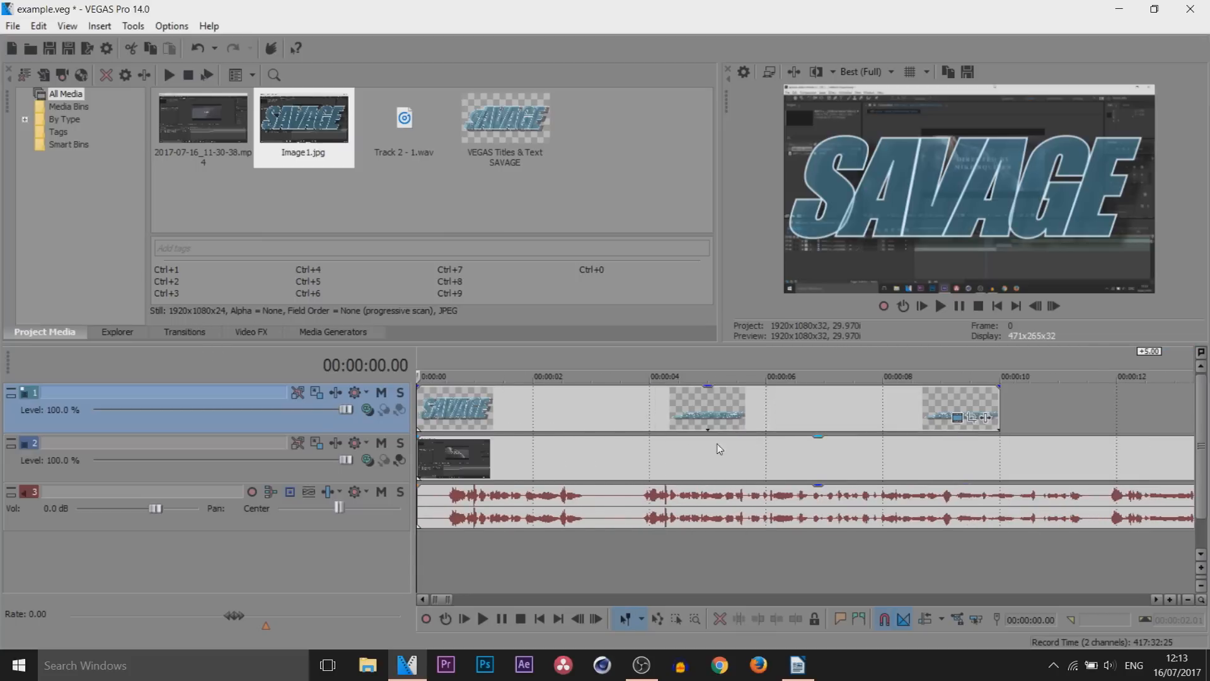
{"action": "left_click", "coordinate": [418, 383]}
{"action": "mouse_move", "coordinate": [418, 382]}
{"action": "left_mouse_down"}
{"action": "mouse_move", "coordinate": [661, 398]}
{"action": "mouse_move", "coordinate": [935, 390]}
{"action": "mouse_move", "coordinate": [574, 402]}
{"action": "mouse_move", "coordinate": [618, 399]}
{"action": "left_mouse_up"}
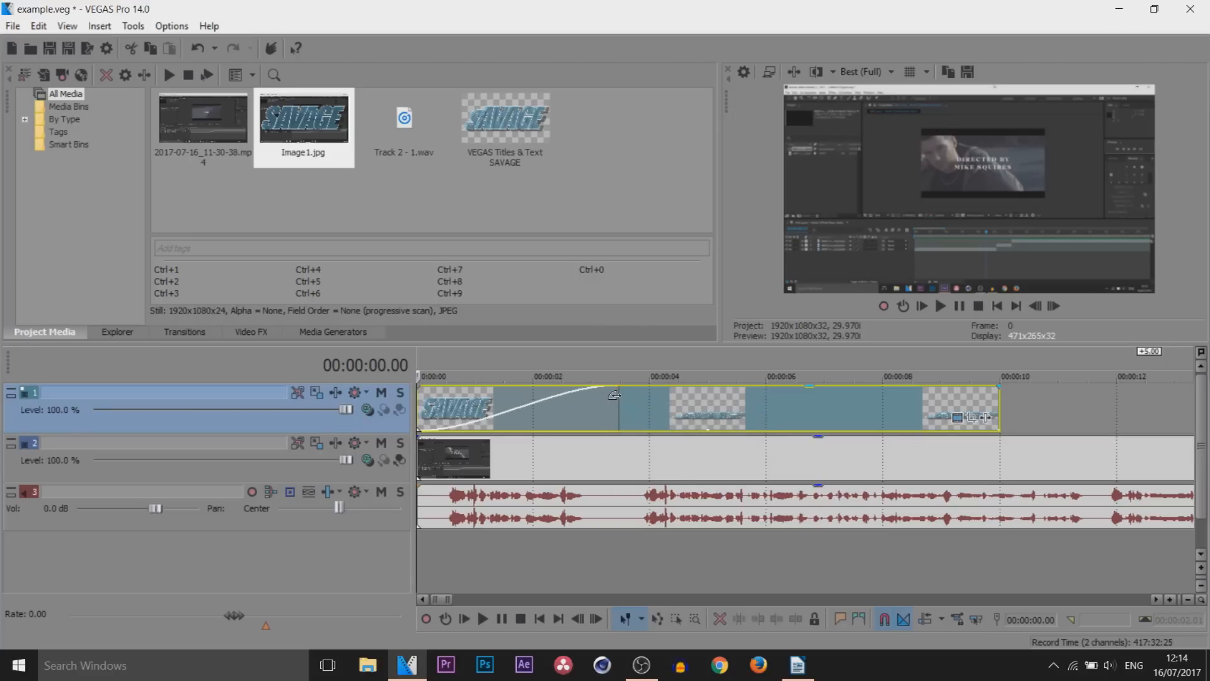
{"action": "right_click", "coordinate": [617, 396]}
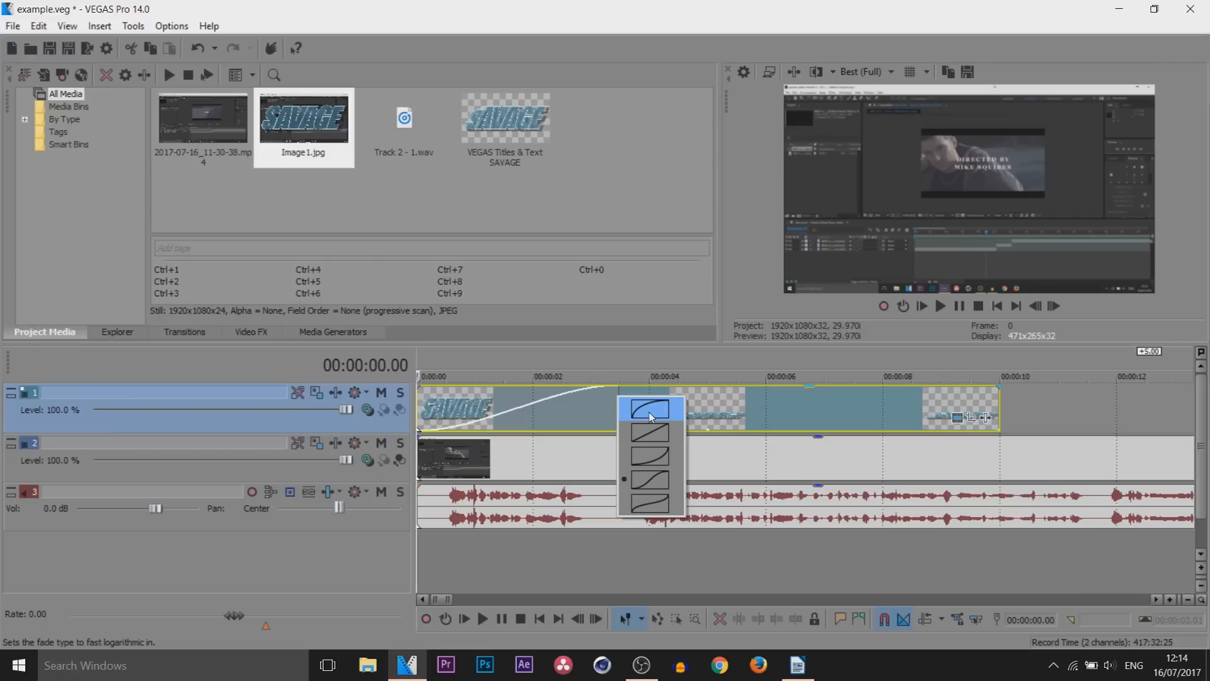
{"action": "left_click", "coordinate": [666, 463]}
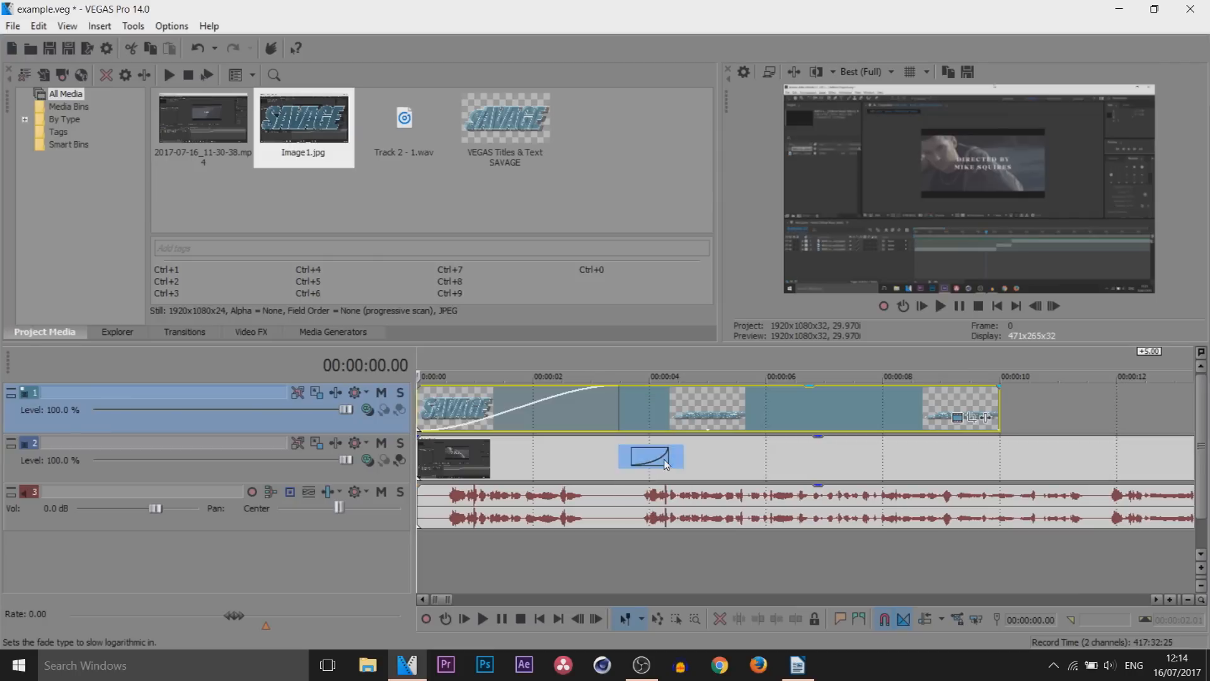
Move the title to about the 6-second mark and give the track 2 video a fade-in of about 3 seconds, playing it back
{"action": "left_click", "coordinate": [959, 306]}
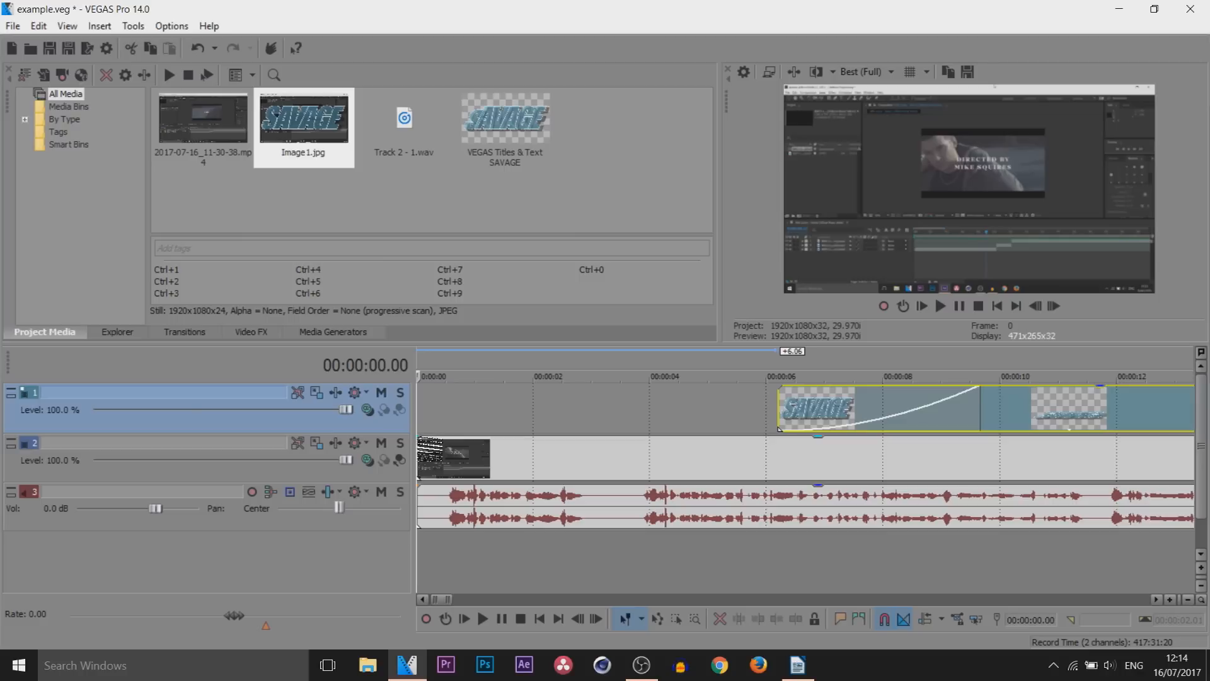
{"action": "left_click_drag", "start_coordinate": [412, 437], "coordinate": [602, 436]}
{"action": "key", "text": "space"}
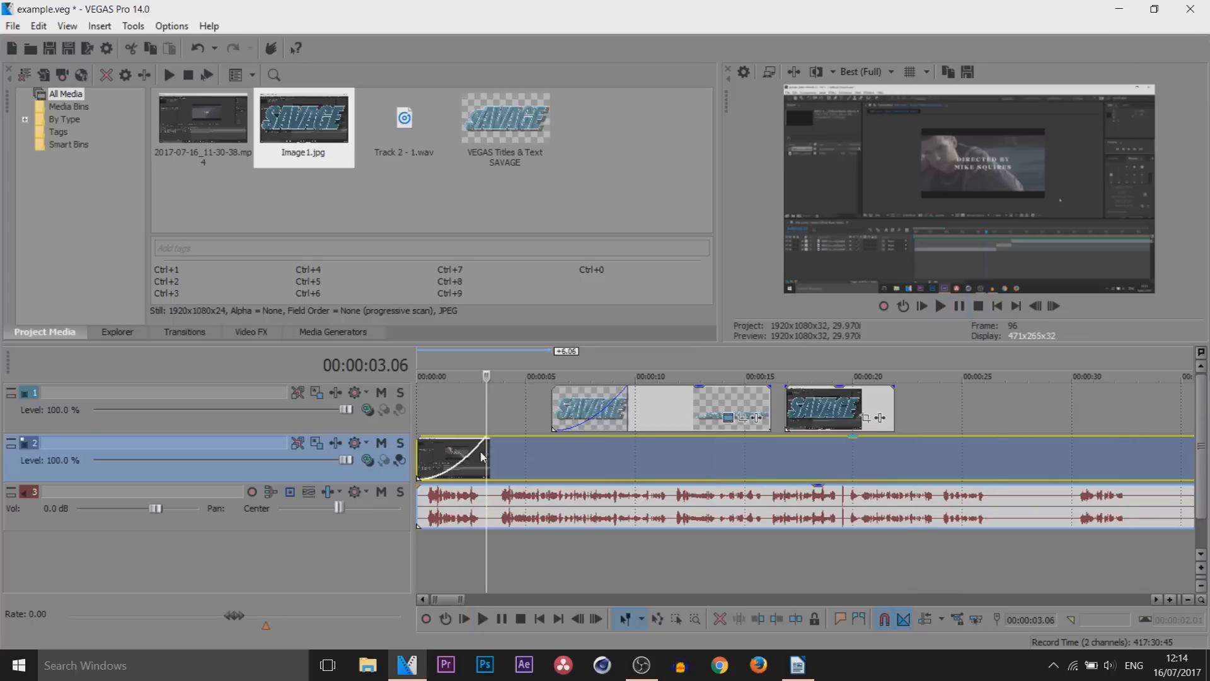
{"action": "left_click", "coordinate": [462, 459]}
{"action": "left_click_drag", "start_coordinate": [462, 433], "coordinate": [486, 433]}
Apply the default Flash transition to the fade-in of the video on track 2
{"action": "left_click", "coordinate": [185, 331]}
{"action": "left_click_drag", "start_coordinate": [184, 247], "coordinate": [181, 111]}
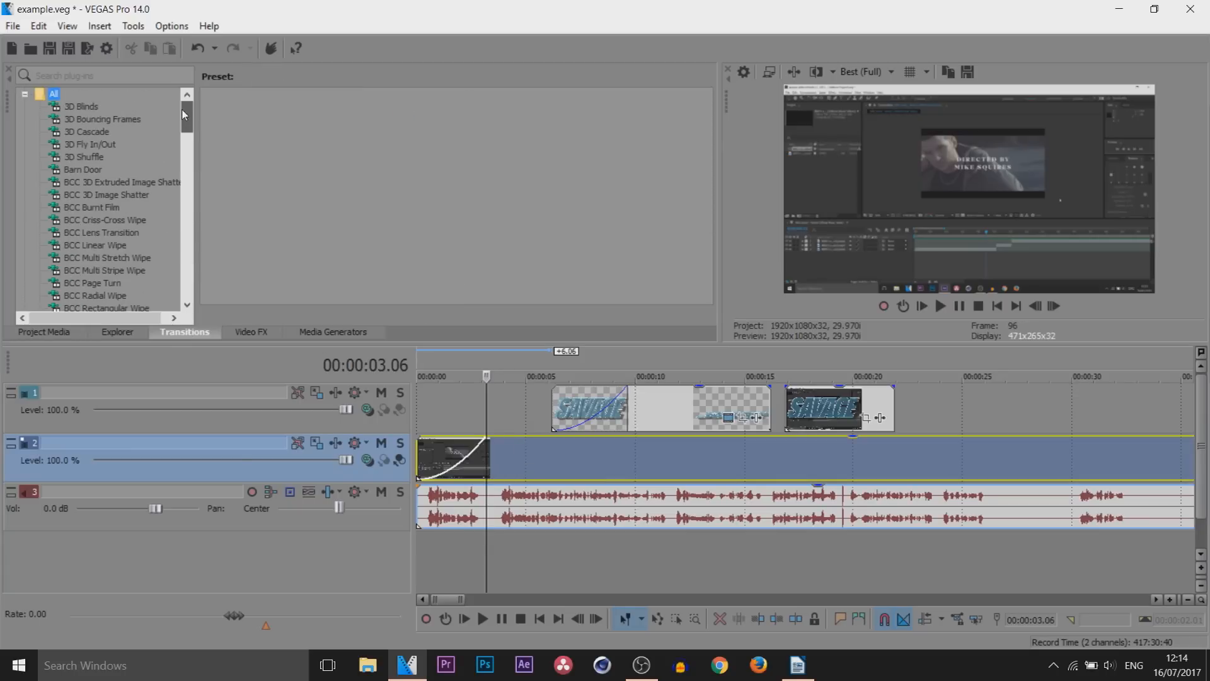
{"action": "left_click_drag", "start_coordinate": [192, 121], "coordinate": [190, 154]}
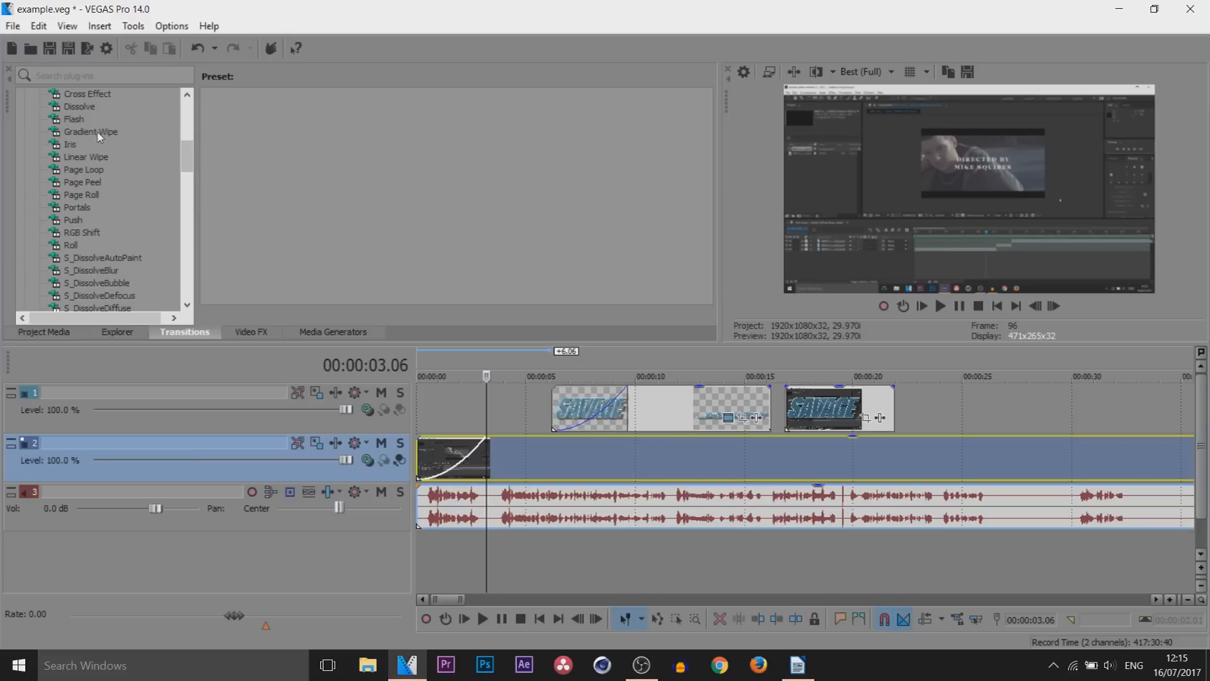
{"action": "left_click", "coordinate": [76, 120]}
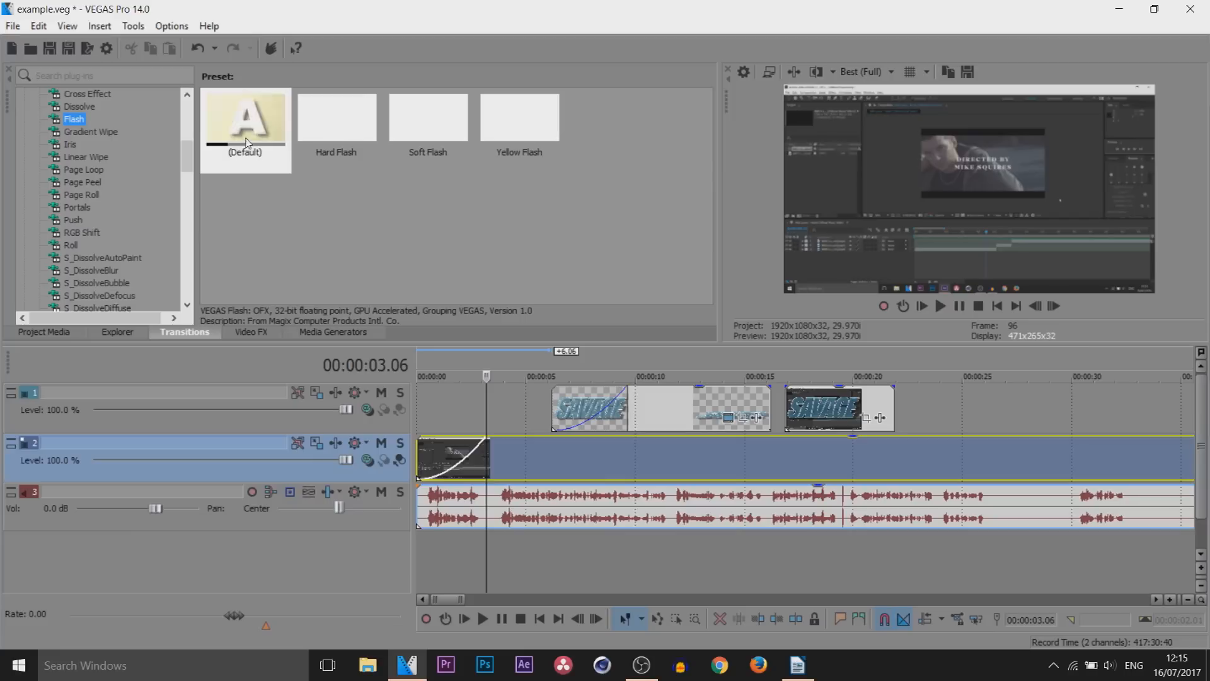
{"action": "left_click_drag", "start_coordinate": [247, 143], "coordinate": [460, 457]}
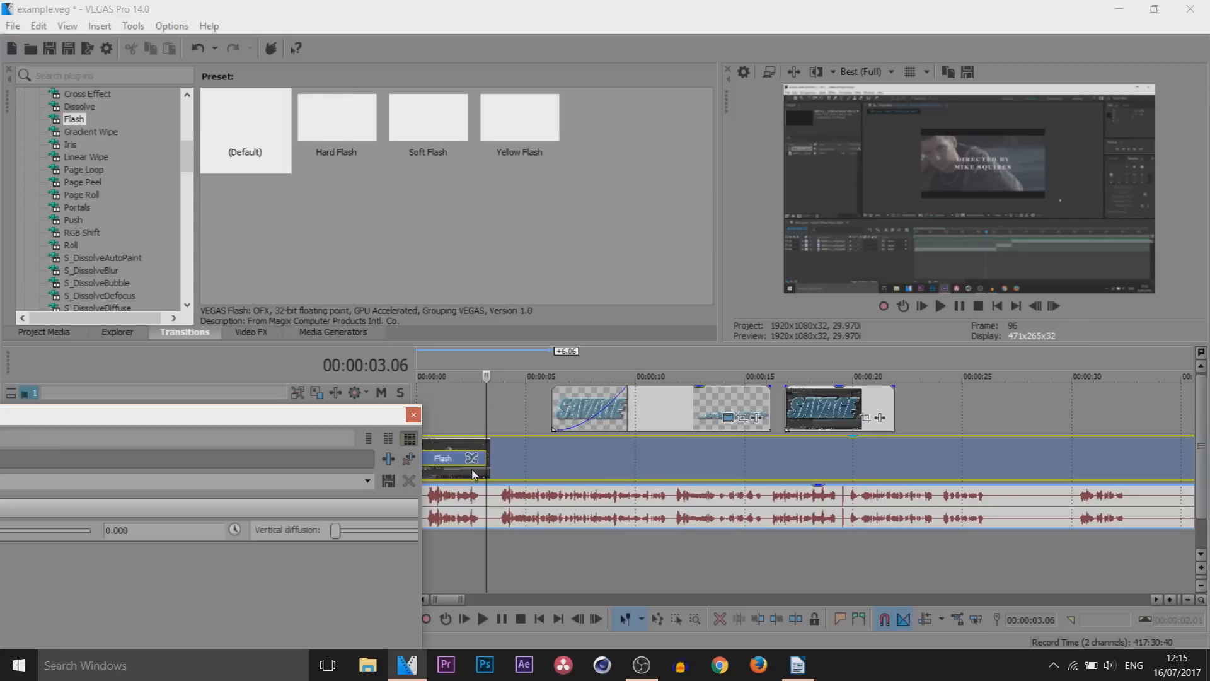
Set the Flash transition's tint to a saturated blue and raise its vertical diffusion to about 0.211
{"action": "left_click_drag", "start_coordinate": [304, 419], "coordinate": [435, 195]}
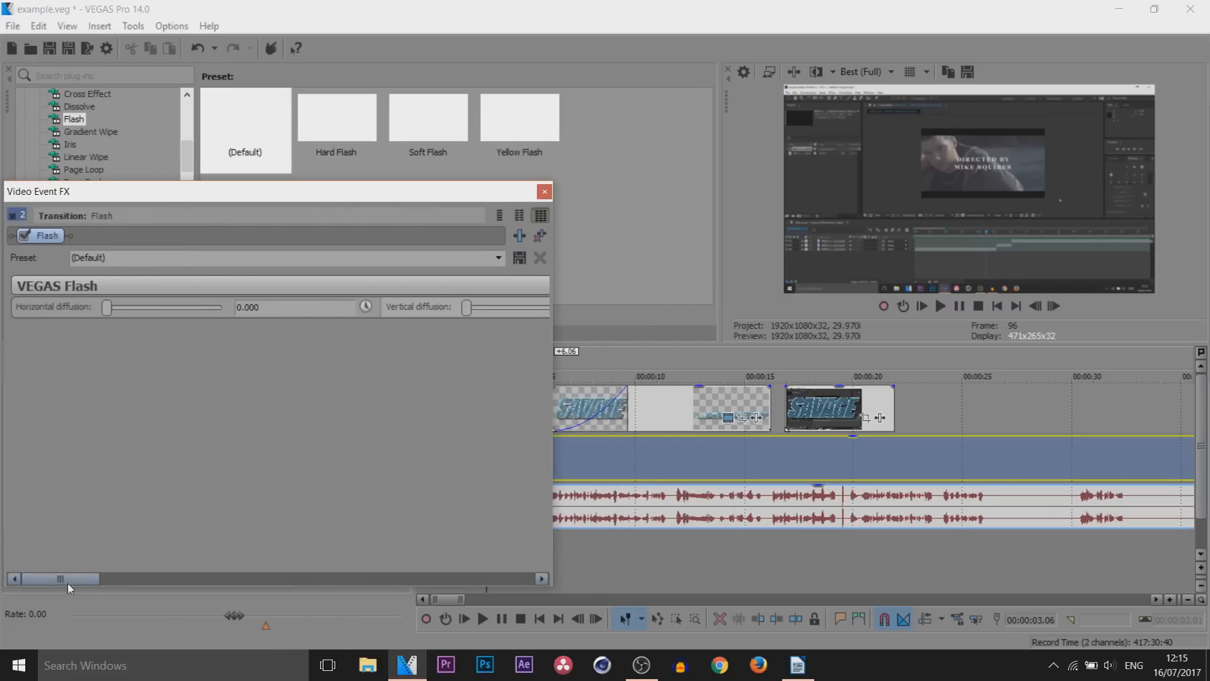
{"action": "left_click_drag", "start_coordinate": [68, 578], "coordinate": [509, 564]}
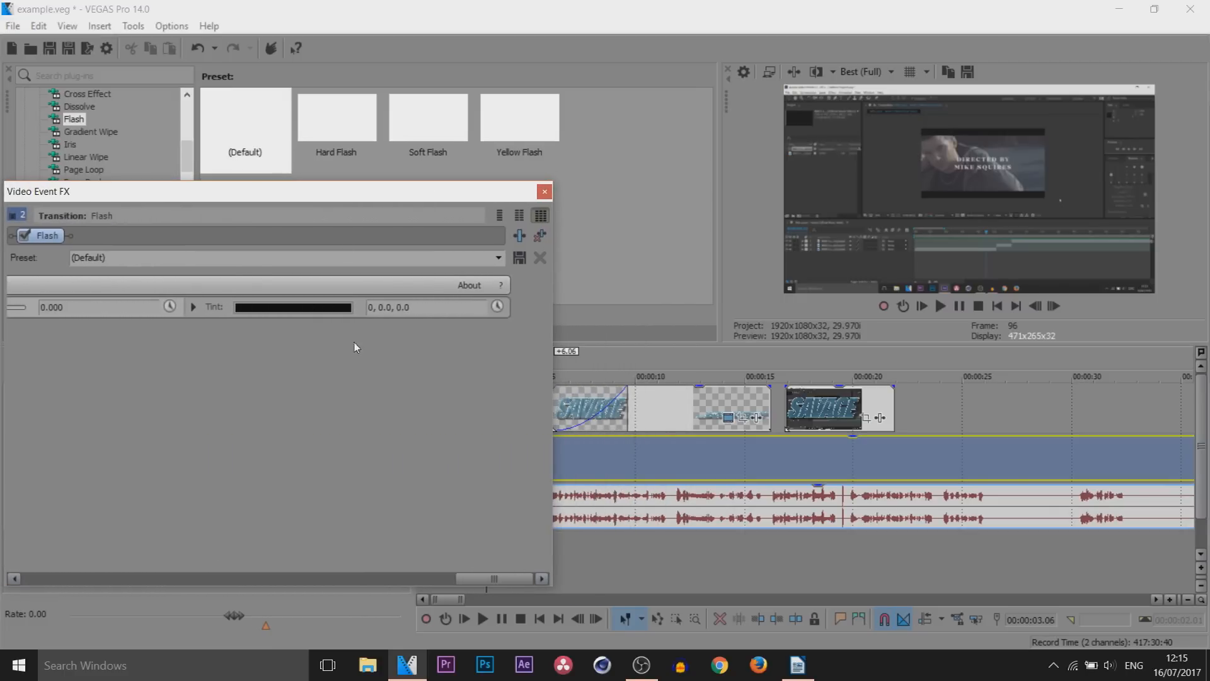
{"action": "left_click", "coordinate": [318, 308]}
{"action": "left_click", "coordinate": [344, 403]}
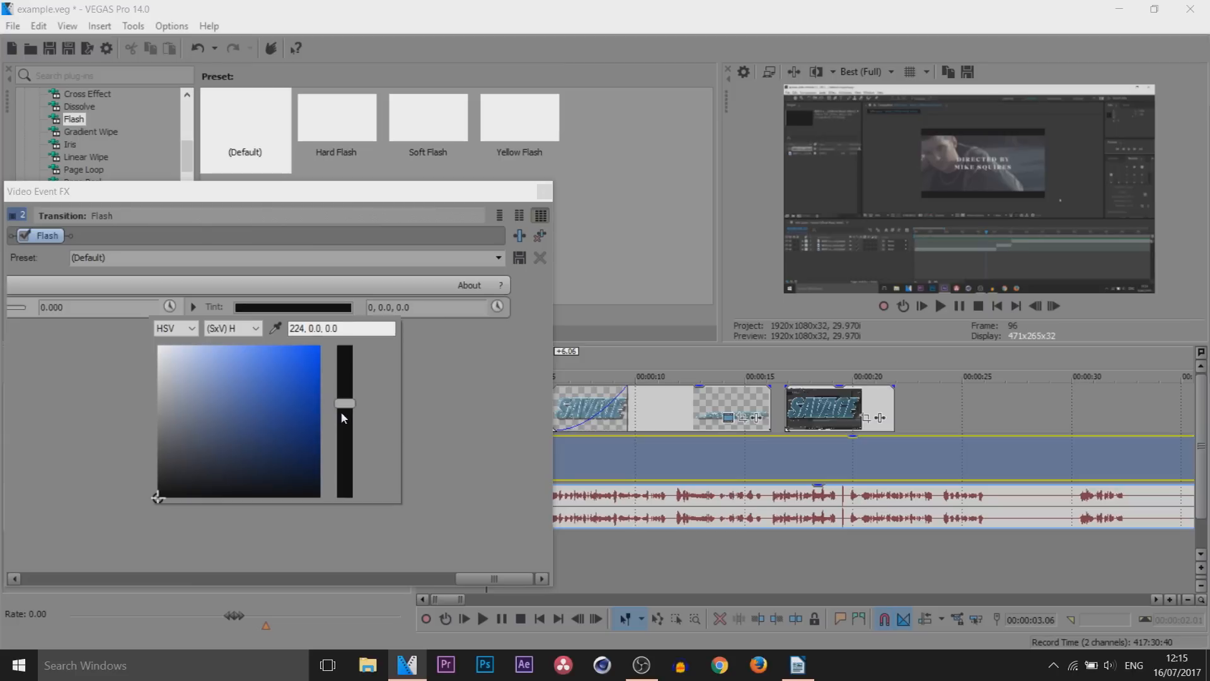
{"action": "left_click", "coordinate": [285, 369]}
{"action": "left_click", "coordinate": [318, 348]}
{"action": "left_click", "coordinate": [534, 387]}
{"action": "left_click_drag", "start_coordinate": [484, 578], "coordinate": [113, 498]}
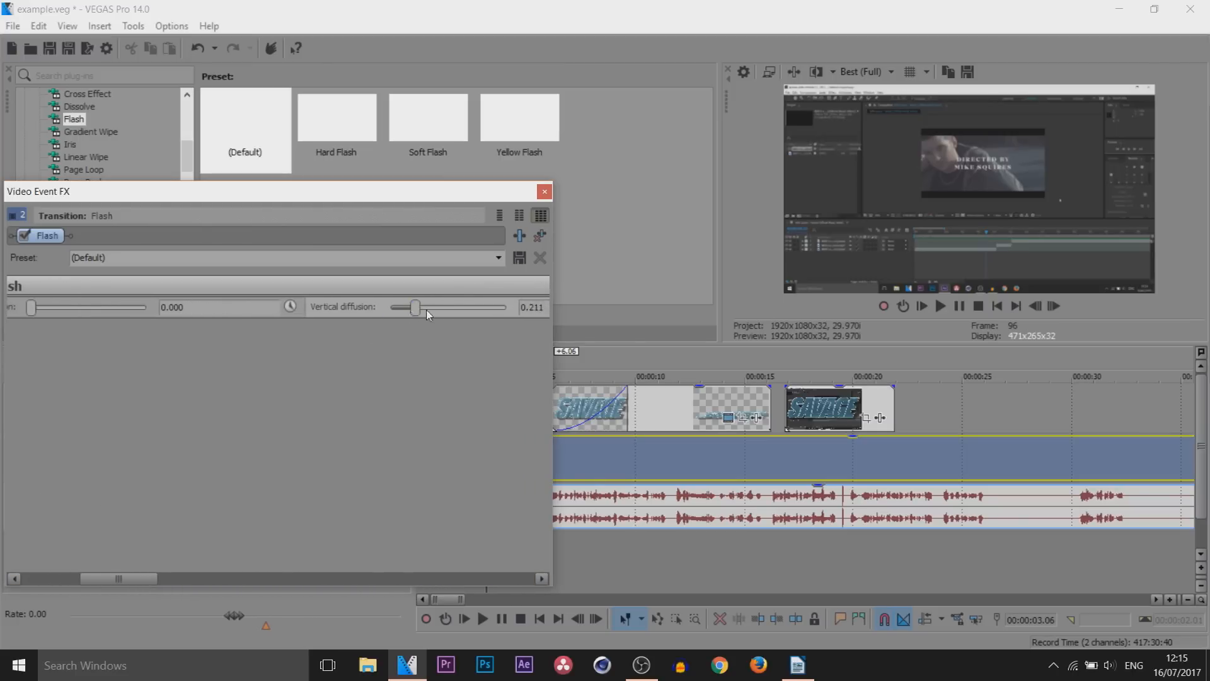
{"action": "left_click", "coordinate": [544, 192]}
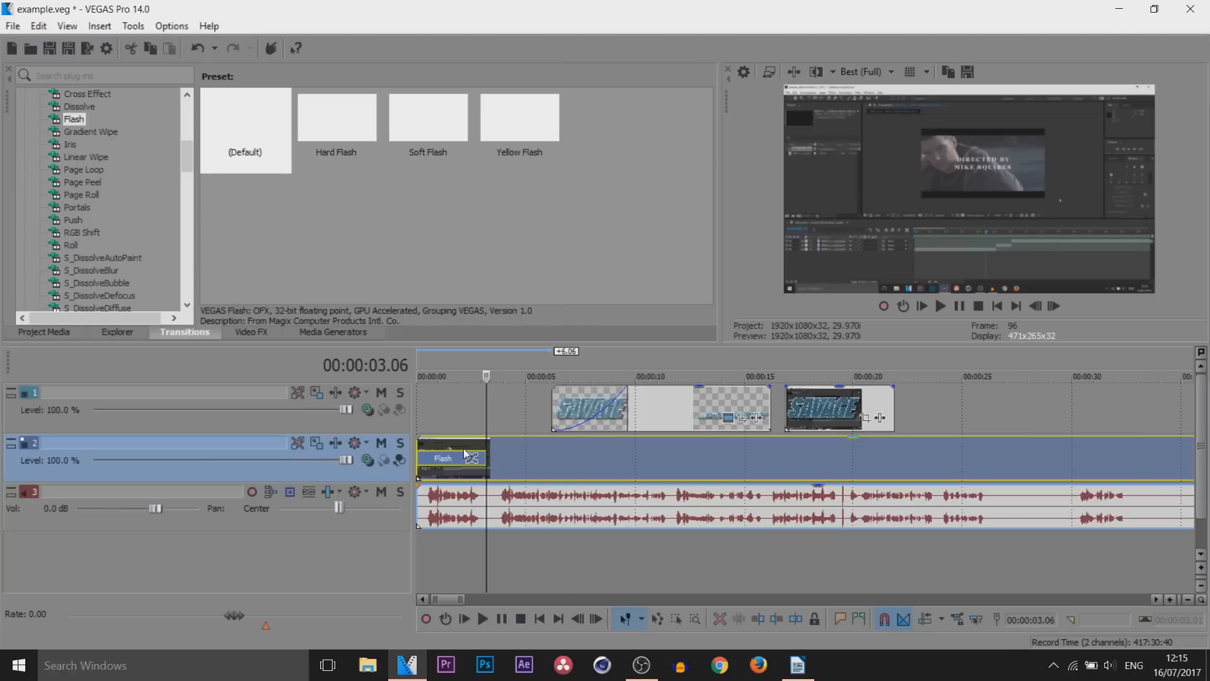
Set the preview quality to Preview (Auto) and play the blue Flash transition from the timeline start
{"action": "left_click", "coordinate": [483, 417]}
{"action": "left_click_drag", "start_coordinate": [356, 419], "coordinate": [352, 418]}
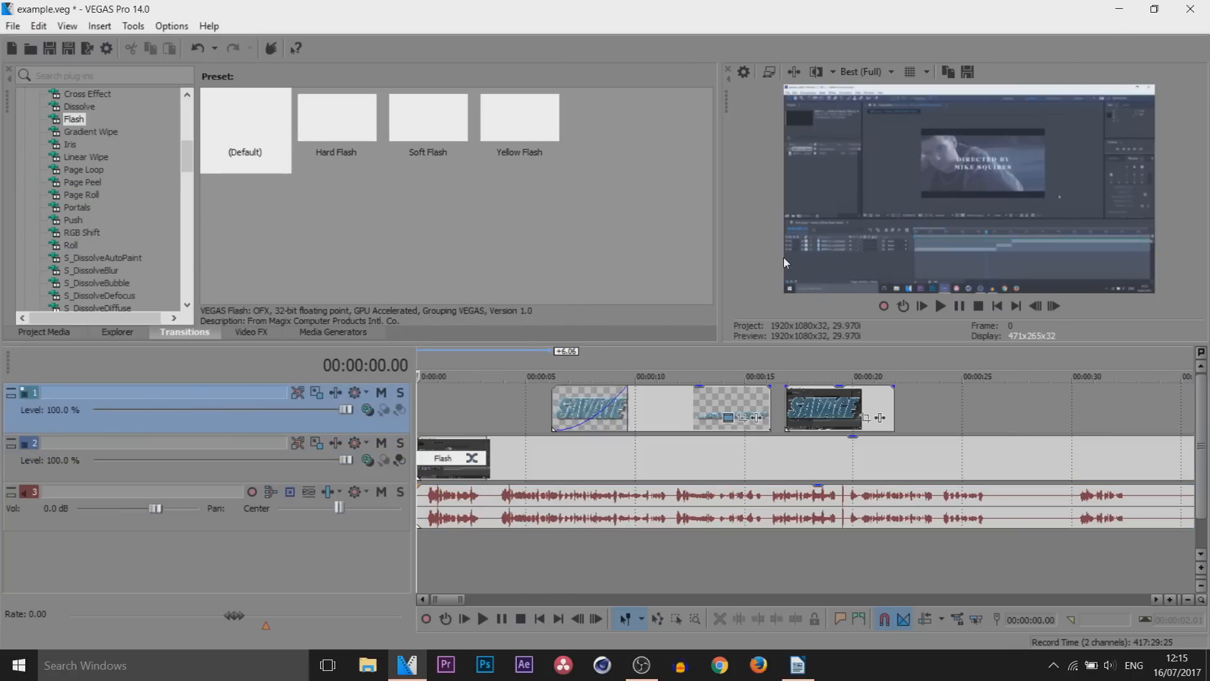
{"action": "left_click", "coordinate": [961, 309]}
{"action": "left_click", "coordinate": [890, 72]}
{"action": "mouse_move", "coordinate": [883, 108]}
{"action": "left_click", "coordinate": [958, 110]}
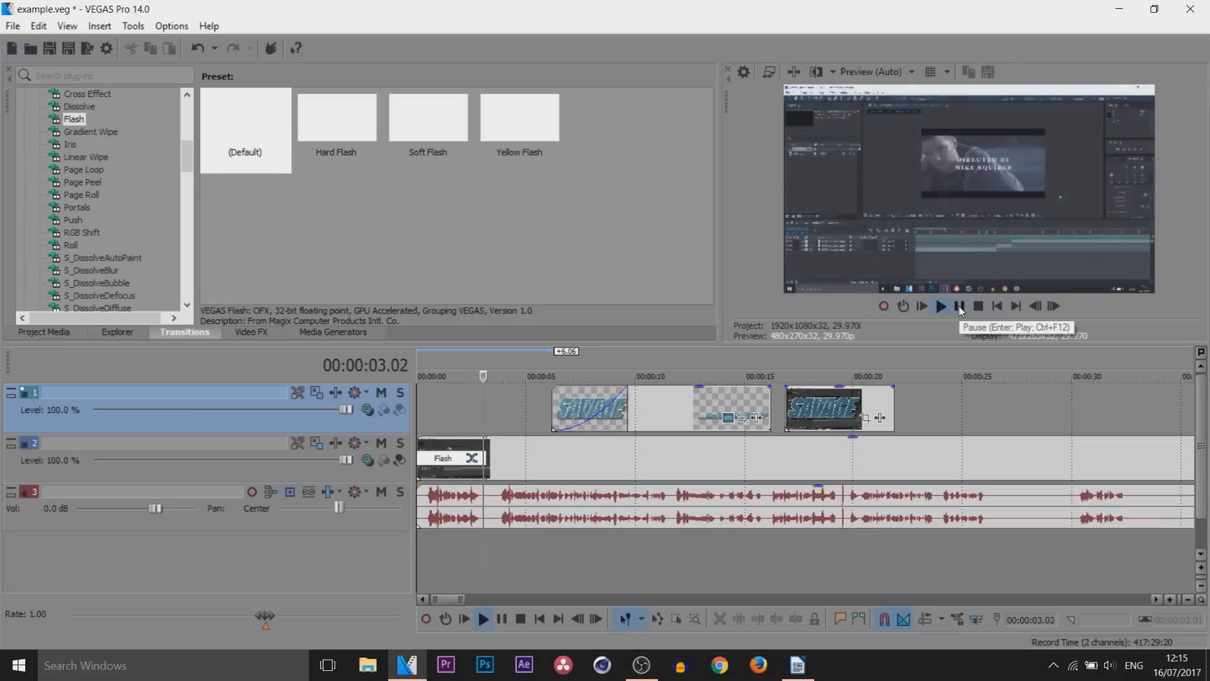
{"action": "left_click", "coordinate": [959, 307]}
Apply the default Flash transition to the title event's fade-in and play it back from about 00:00:06.06
{"action": "left_click", "coordinate": [447, 425]}
{"action": "left_click_drag", "start_coordinate": [446, 418], "coordinate": [505, 417]}
{"action": "left_click", "coordinate": [491, 452]}
{"action": "scroll", "coordinate": [605, 449], "scroll_direction": "down", "scroll_amount": 1}
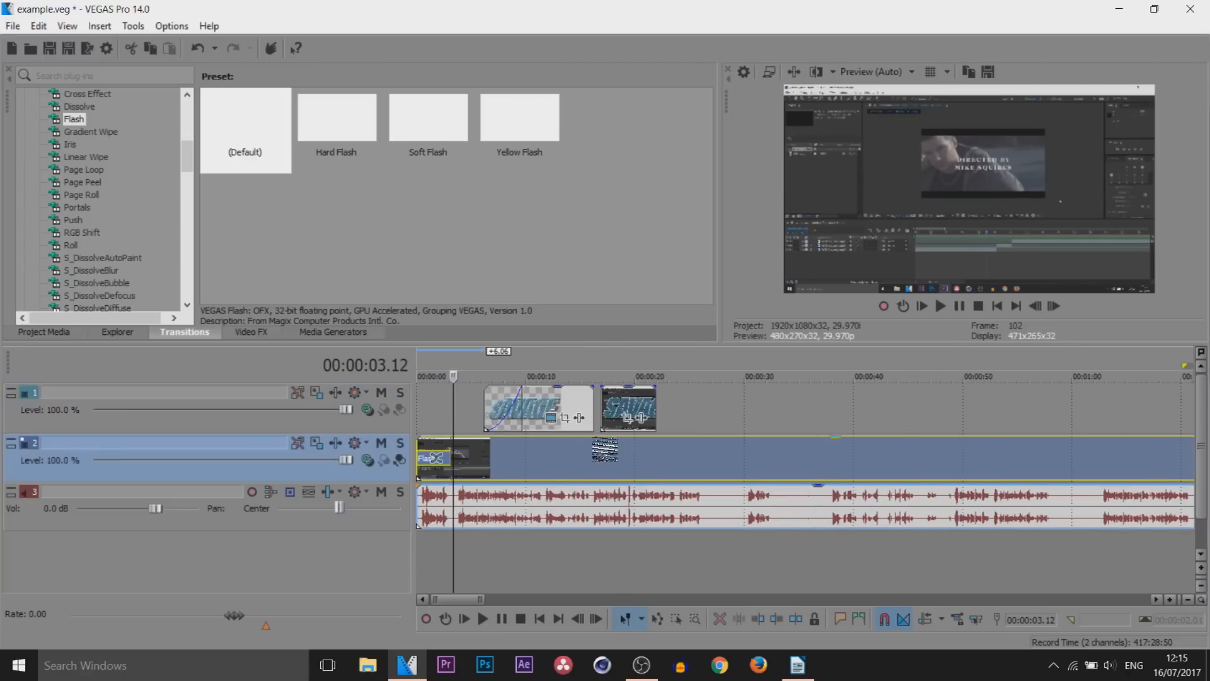
{"action": "left_click", "coordinate": [513, 404]}
{"action": "left_click_drag", "start_coordinate": [241, 109], "coordinate": [525, 427]}
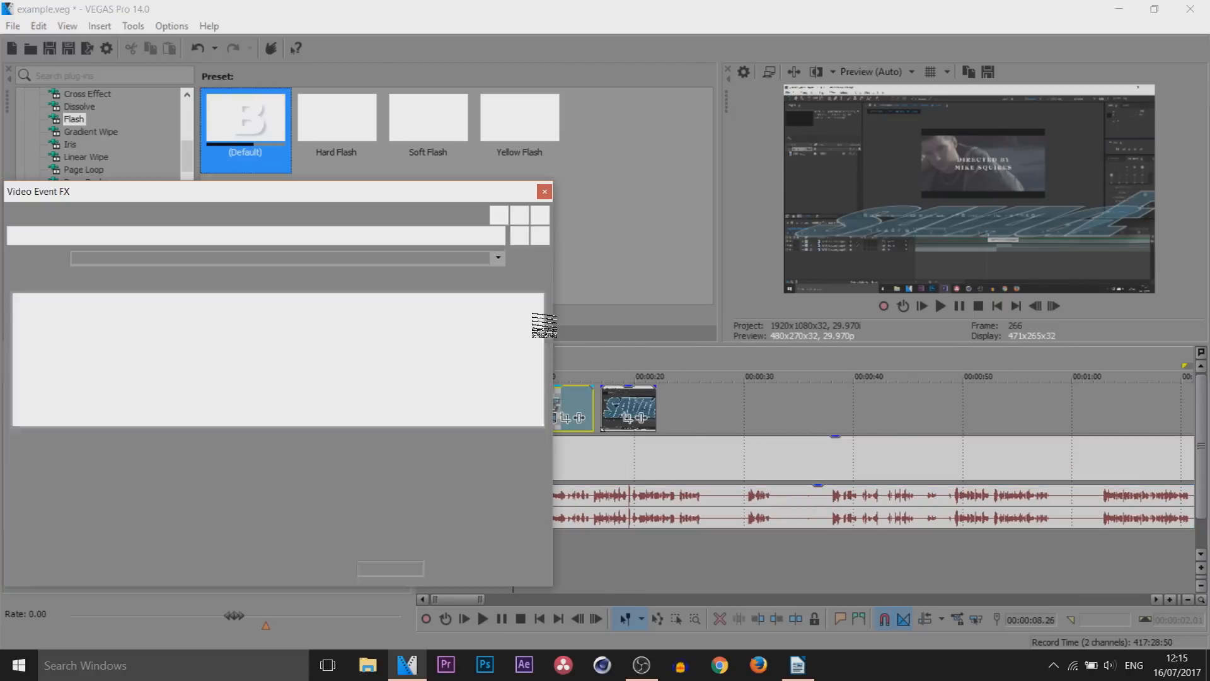
{"action": "left_click", "coordinate": [544, 191]}
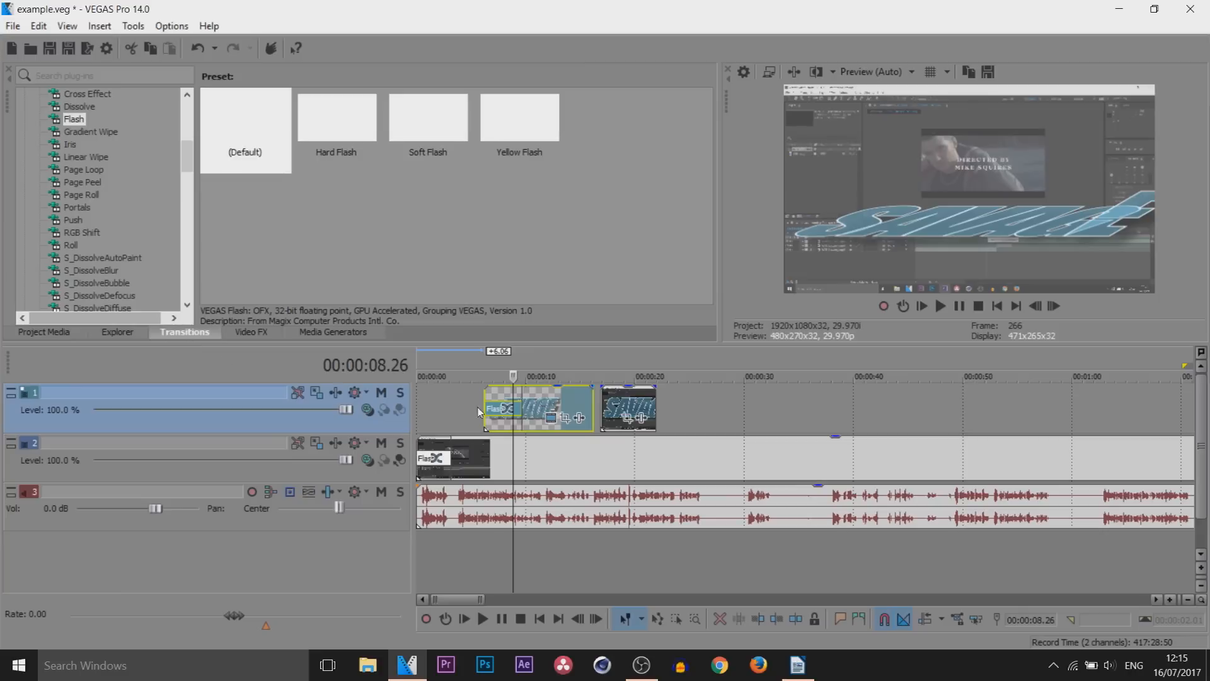
{"action": "left_click", "coordinate": [484, 462]}
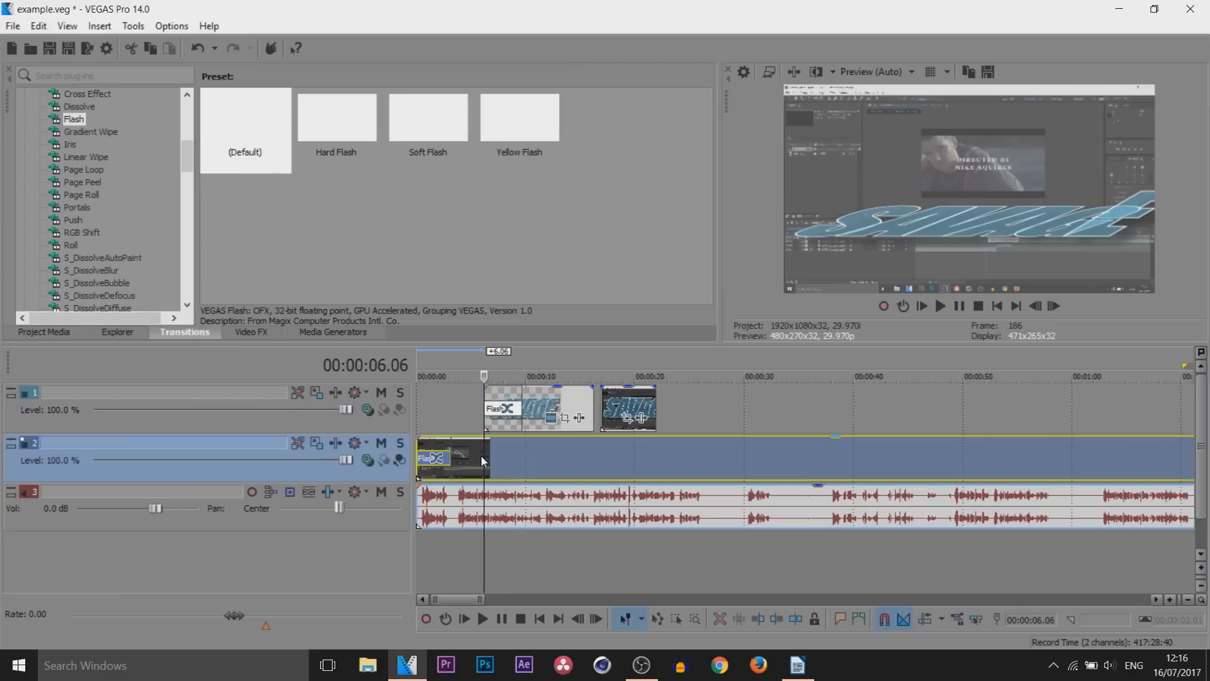
{"action": "left_click", "coordinate": [940, 306]}
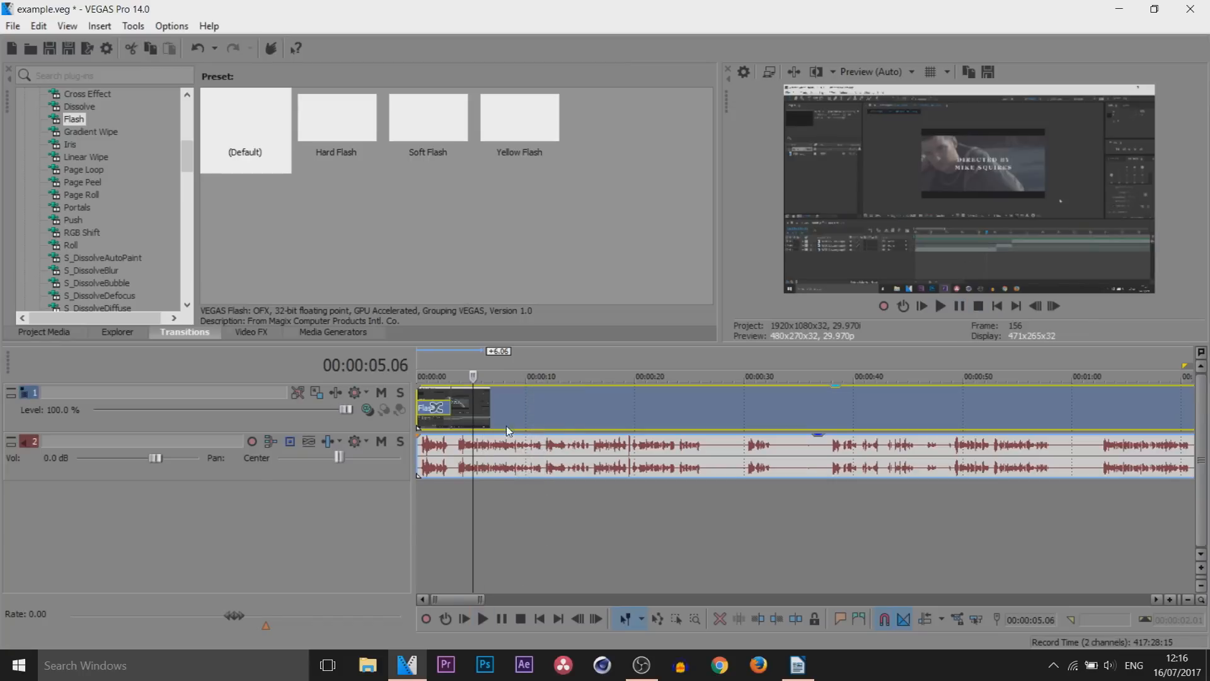
Apply the Very Old Film preset of the Film Effects video effect to the video event
{"action": "left_click", "coordinate": [259, 337]}
{"action": "scroll", "coordinate": [224, 322], "scroll_direction": "down", "scroll_amount": 10}
{"action": "left_click_drag", "start_coordinate": [222, 305], "coordinate": [219, 191]}
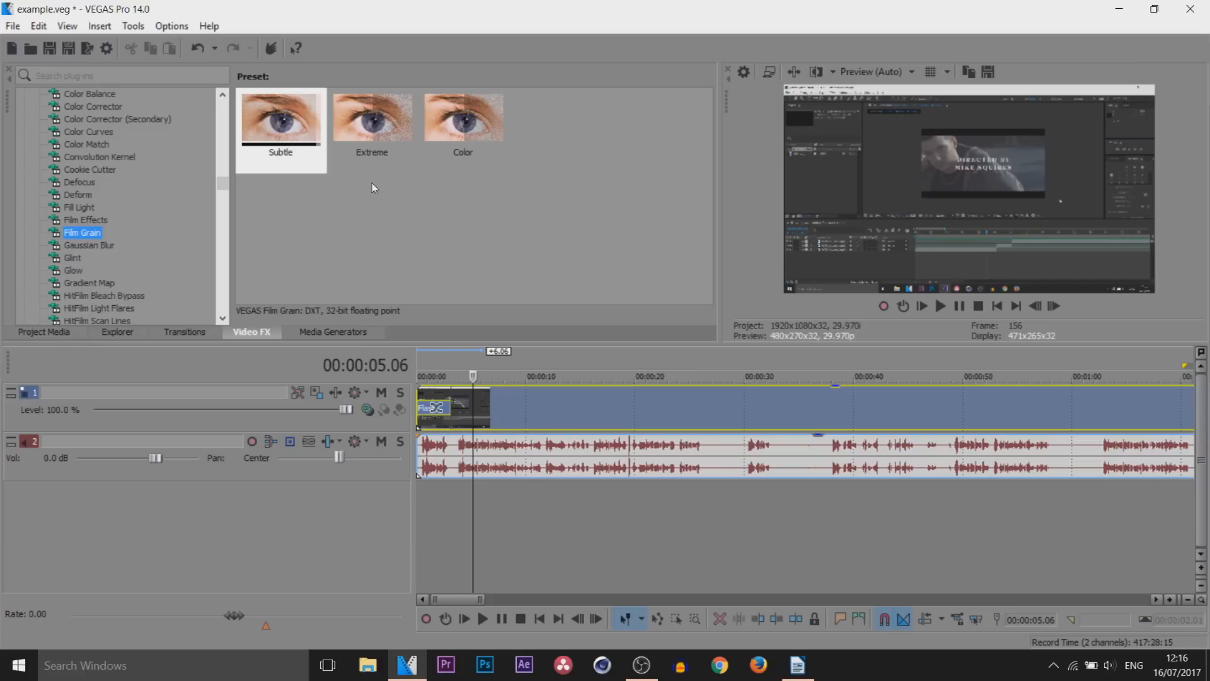
{"action": "left_click", "coordinate": [109, 220]}
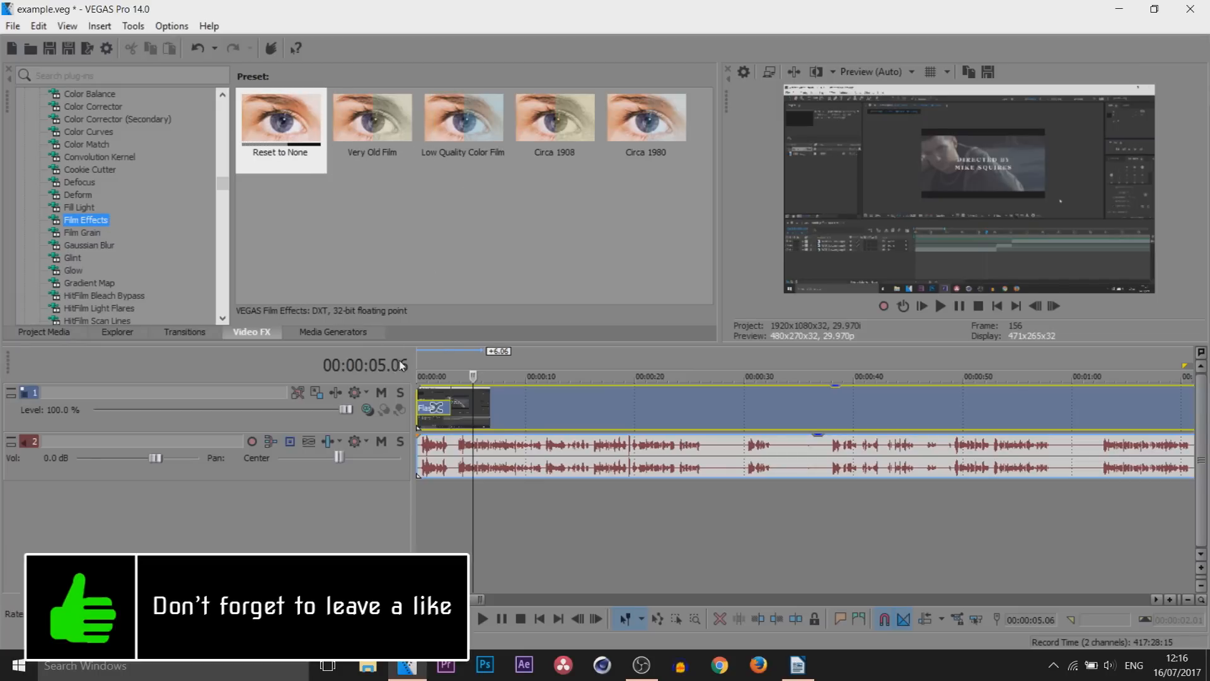
{"action": "left_click_drag", "start_coordinate": [359, 118], "coordinate": [492, 417]}
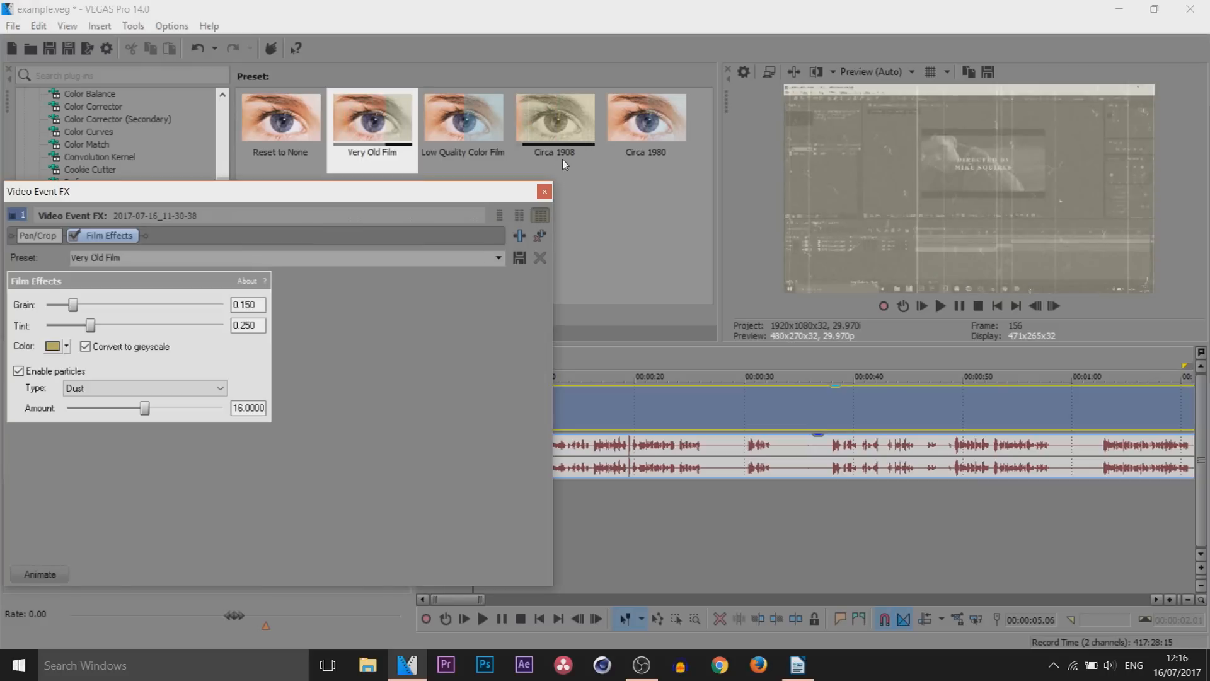
{"action": "left_click", "coordinate": [544, 191]}
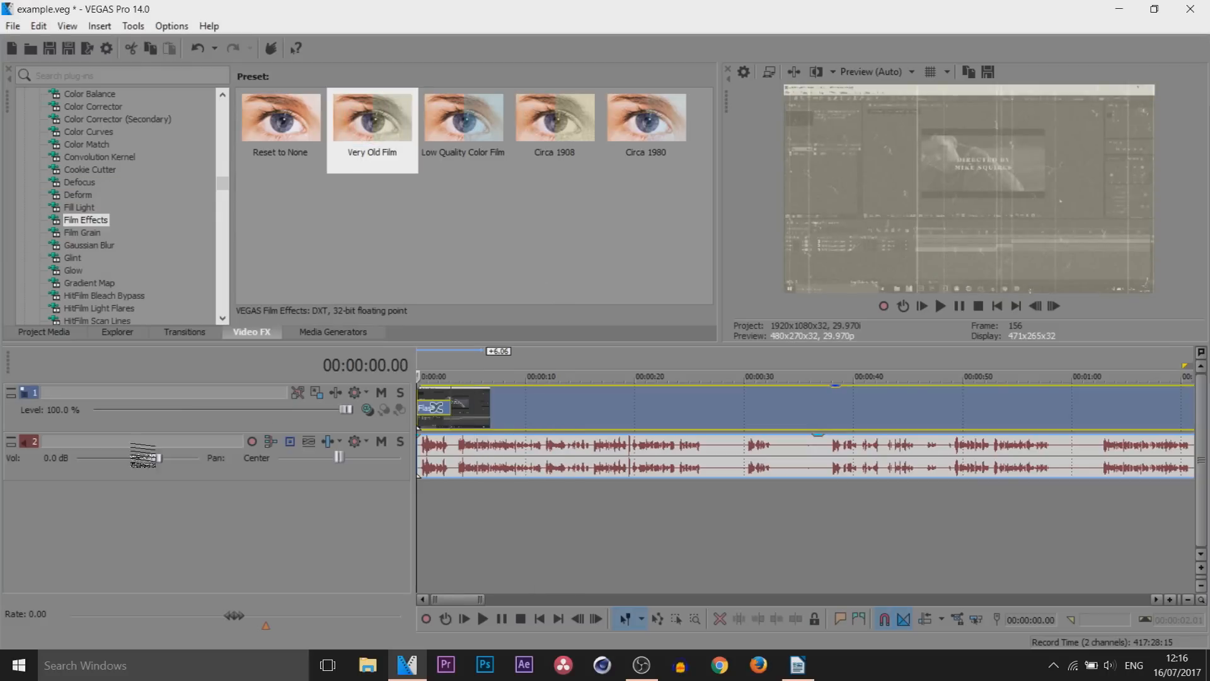
Play the video from the timeline start to review the Very Old Film effect
{"action": "left_click", "coordinate": [1000, 306]}
{"action": "key", "text": "space"}
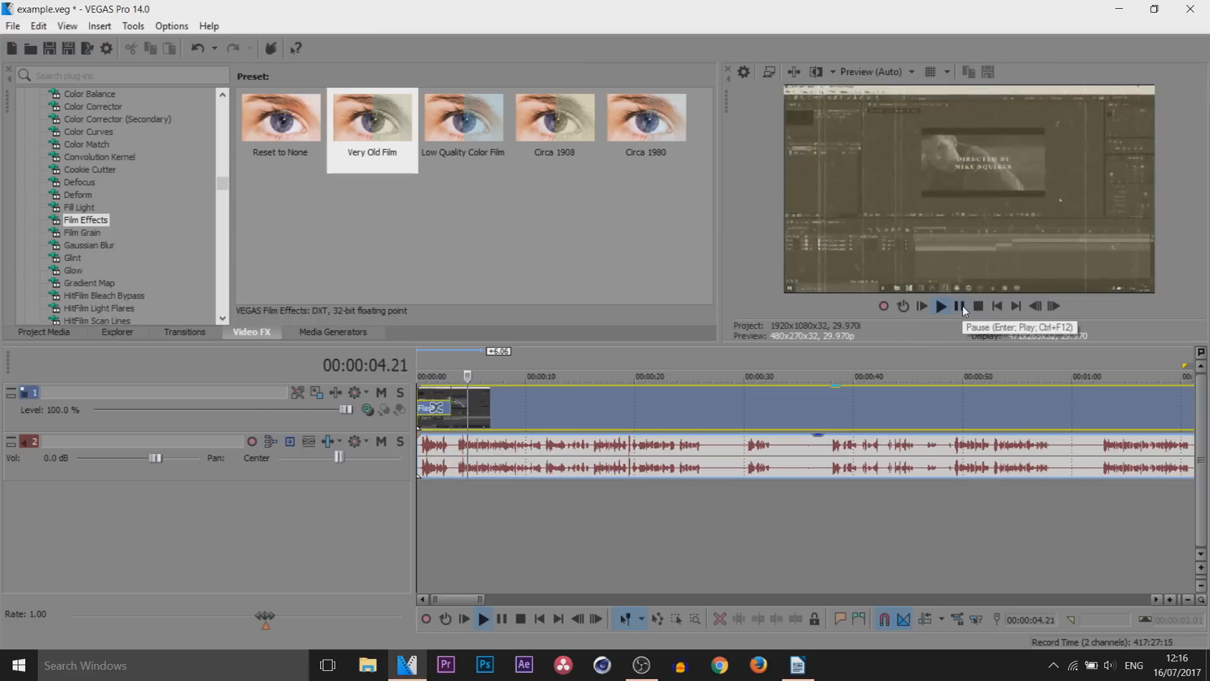
{"action": "left_click", "coordinate": [963, 305]}
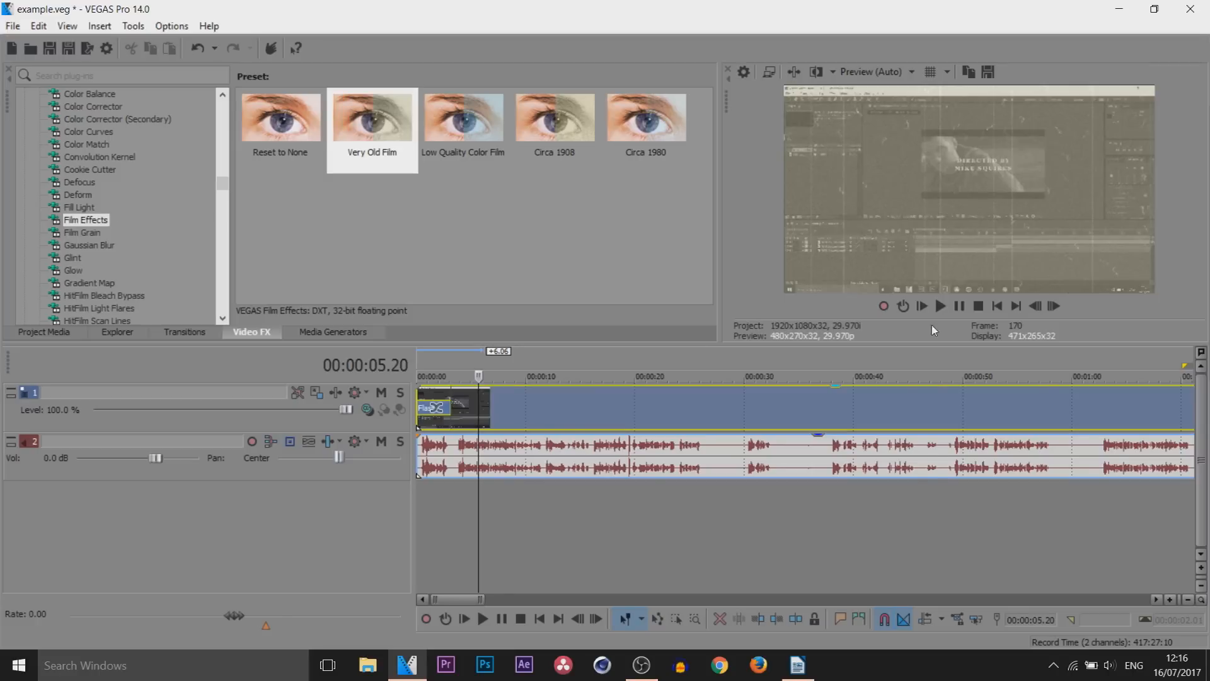
Reopen the video event's Film Effects settings and raise the Scratches particle amount to 32
{"action": "scroll", "coordinate": [721, 421], "scroll_direction": "up", "scroll_amount": 5}
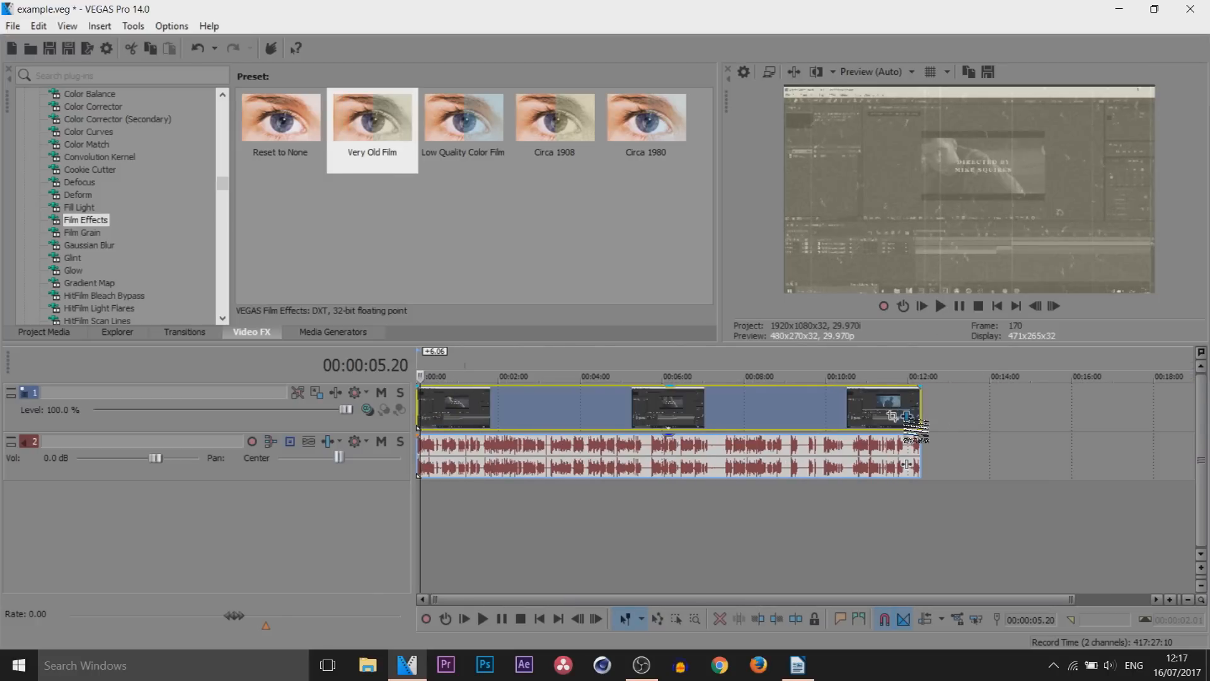
{"action": "left_click", "coordinate": [906, 416]}
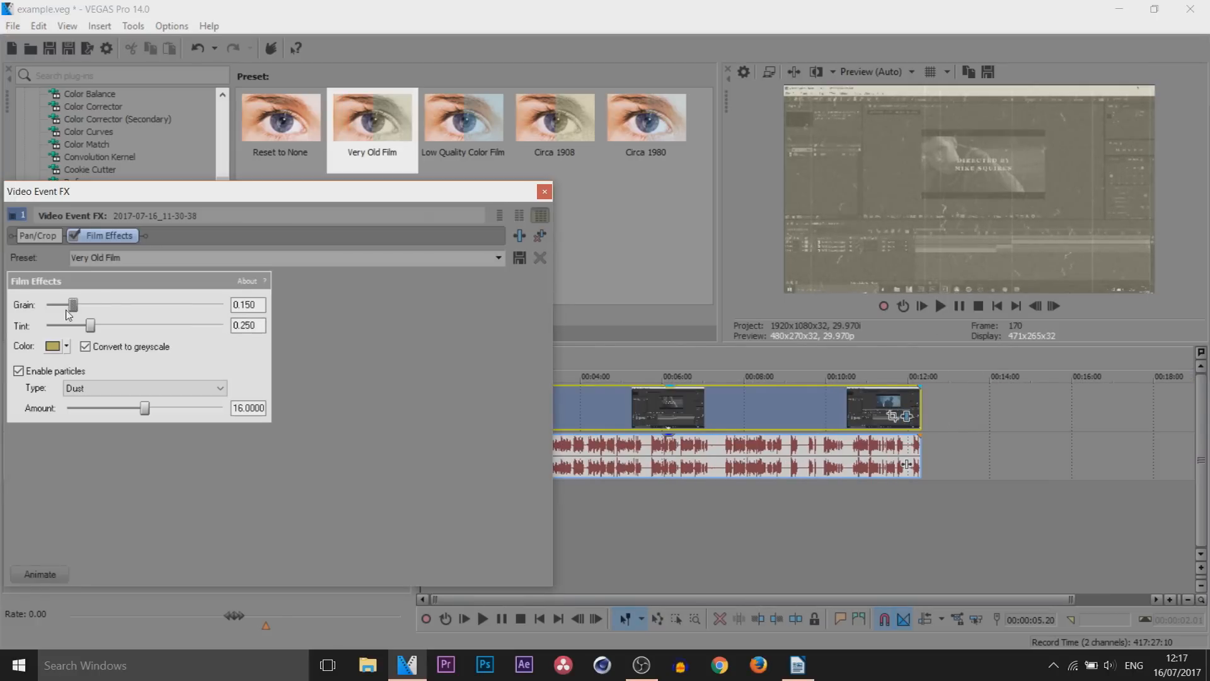
{"action": "left_click", "coordinate": [85, 347]}
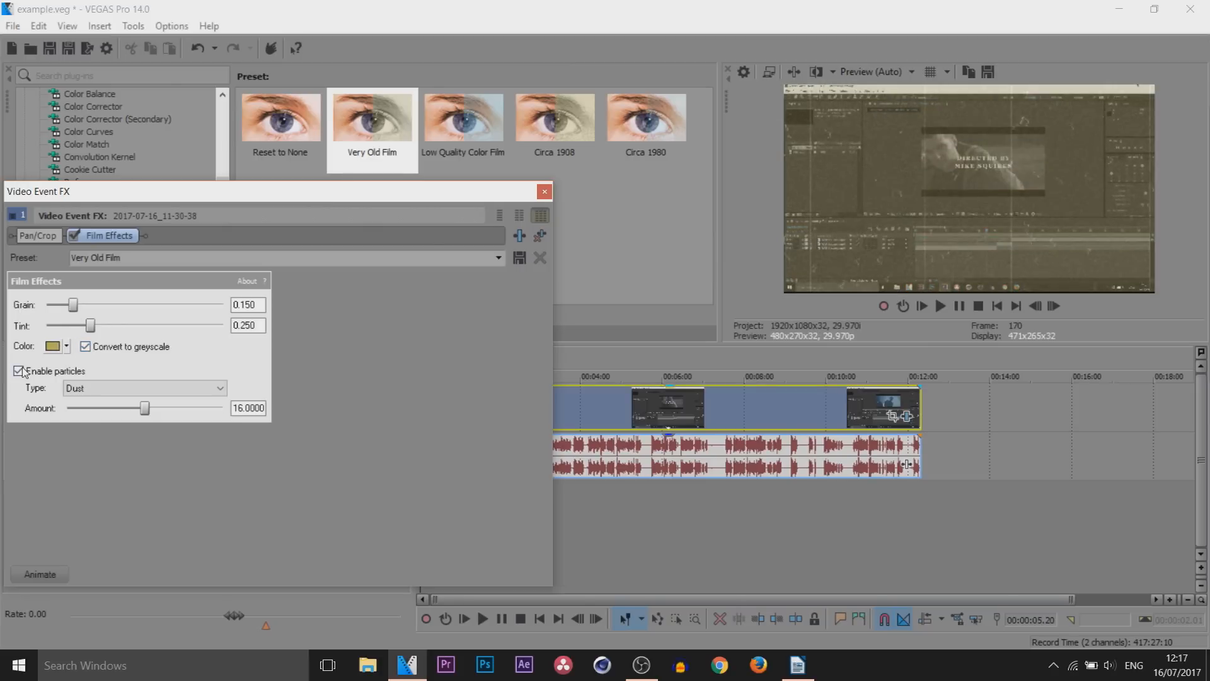
{"action": "left_click", "coordinate": [139, 388]}
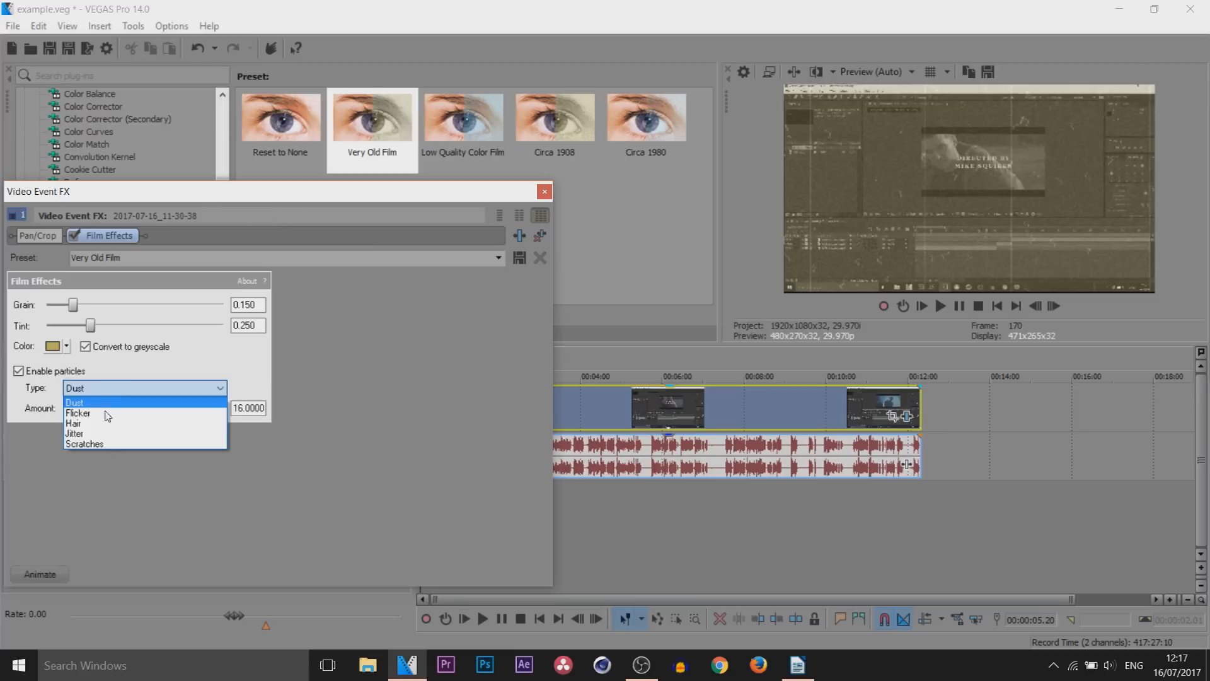
{"action": "left_click", "coordinate": [94, 439]}
{"action": "left_click", "coordinate": [102, 393]}
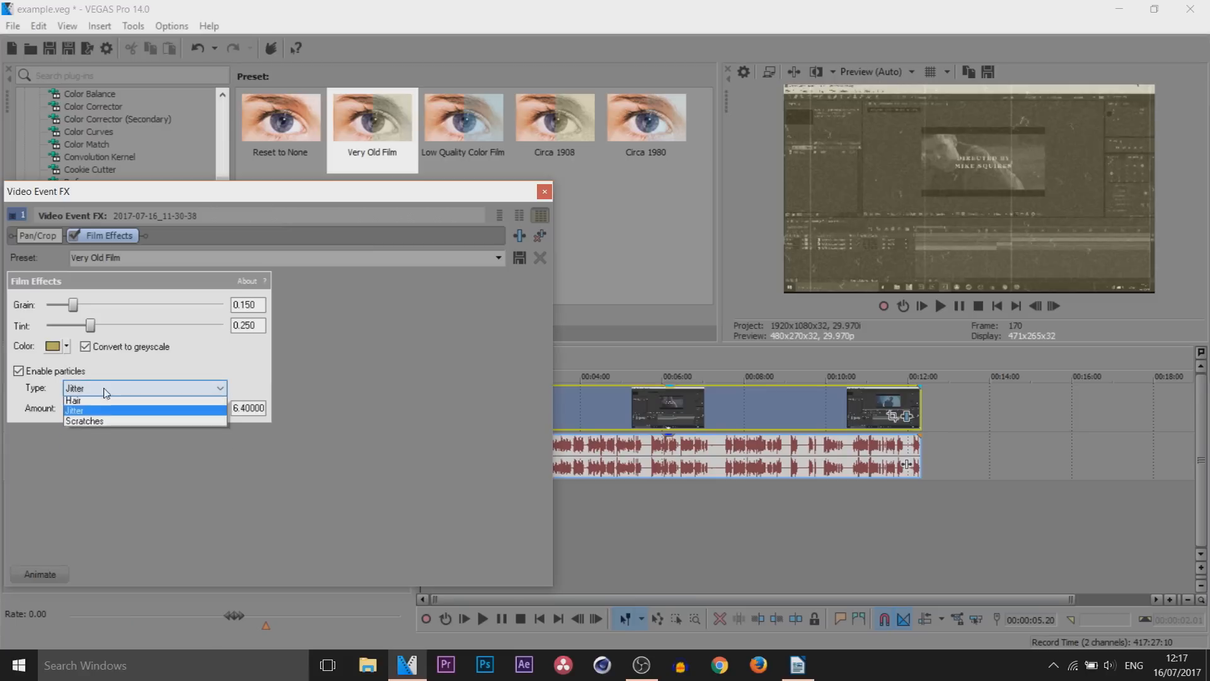
{"action": "left_click", "coordinate": [93, 444]}
{"action": "left_click_drag", "start_coordinate": [87, 408], "coordinate": [320, 417]}
Go through the Film Effects particle types and set the Dust particle amount to 32
{"action": "left_click", "coordinate": [145, 387]}
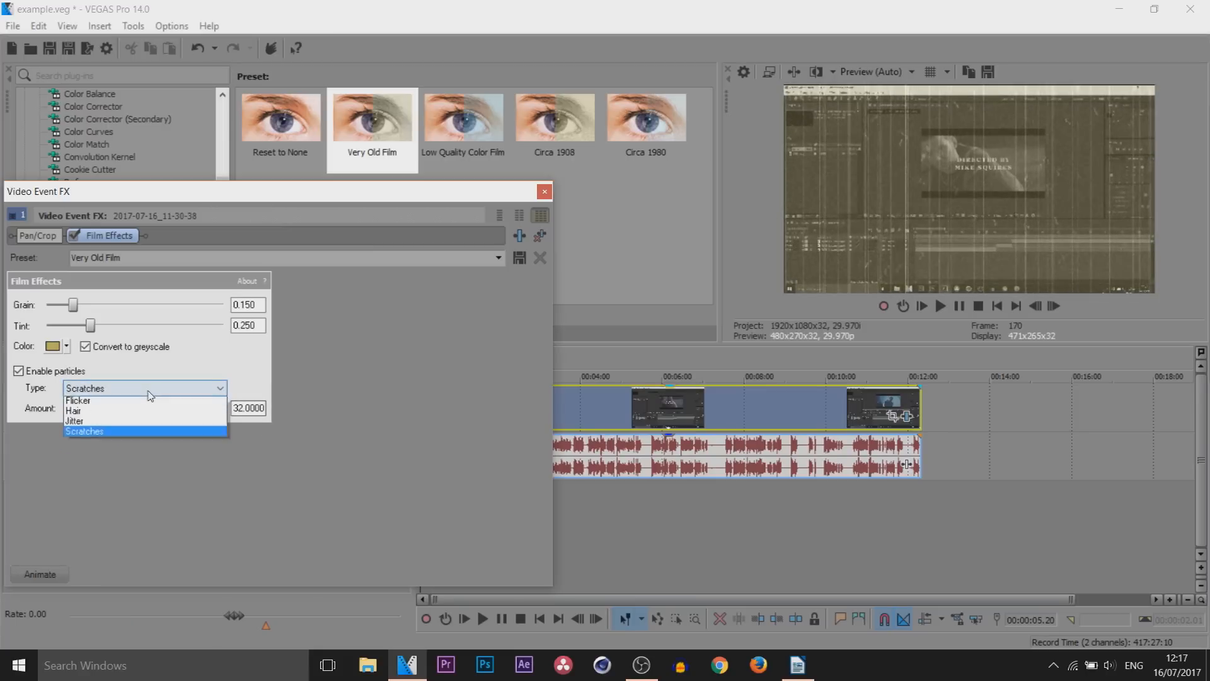
{"action": "left_click", "coordinate": [154, 433]}
{"action": "left_click_drag", "start_coordinate": [117, 407], "coordinate": [311, 397]}
{"action": "left_click", "coordinate": [221, 387]}
{"action": "left_click", "coordinate": [81, 401]}
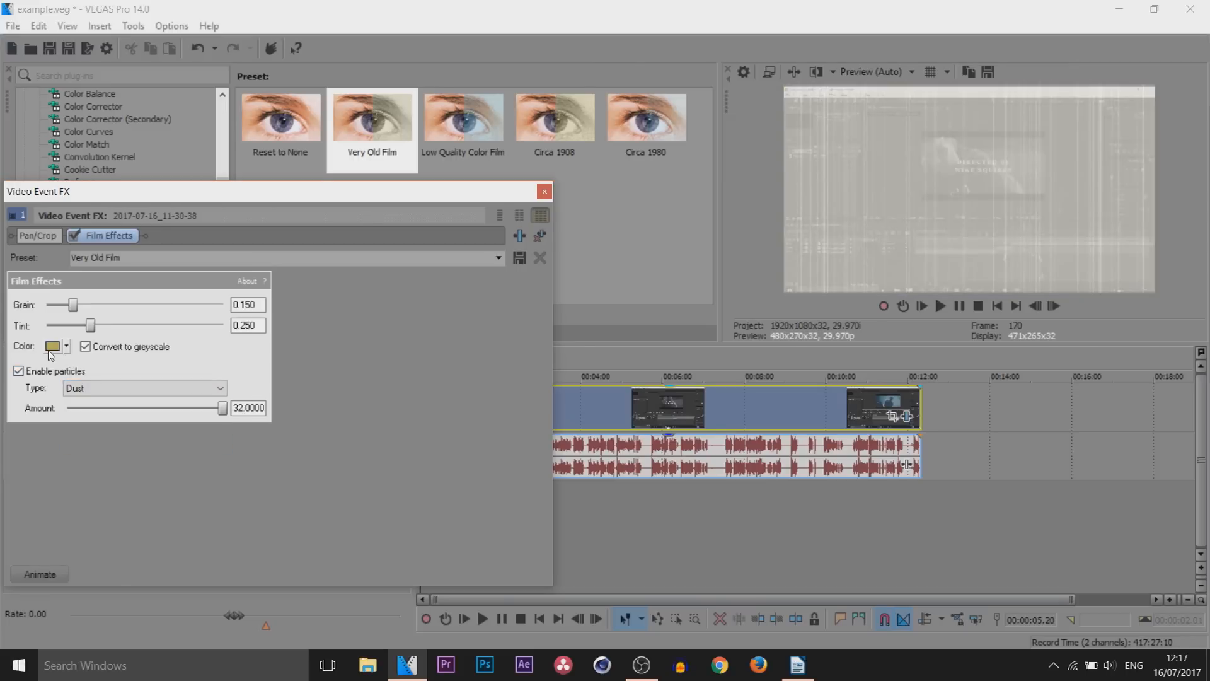
Change the Film Effects tint color to blue and play the video to review it
{"action": "left_click", "coordinate": [51, 347]}
{"action": "left_click", "coordinate": [149, 413]}
{"action": "left_click", "coordinate": [282, 467]}
{"action": "left_click", "coordinate": [544, 191]}
{"action": "left_click", "coordinate": [959, 307]}
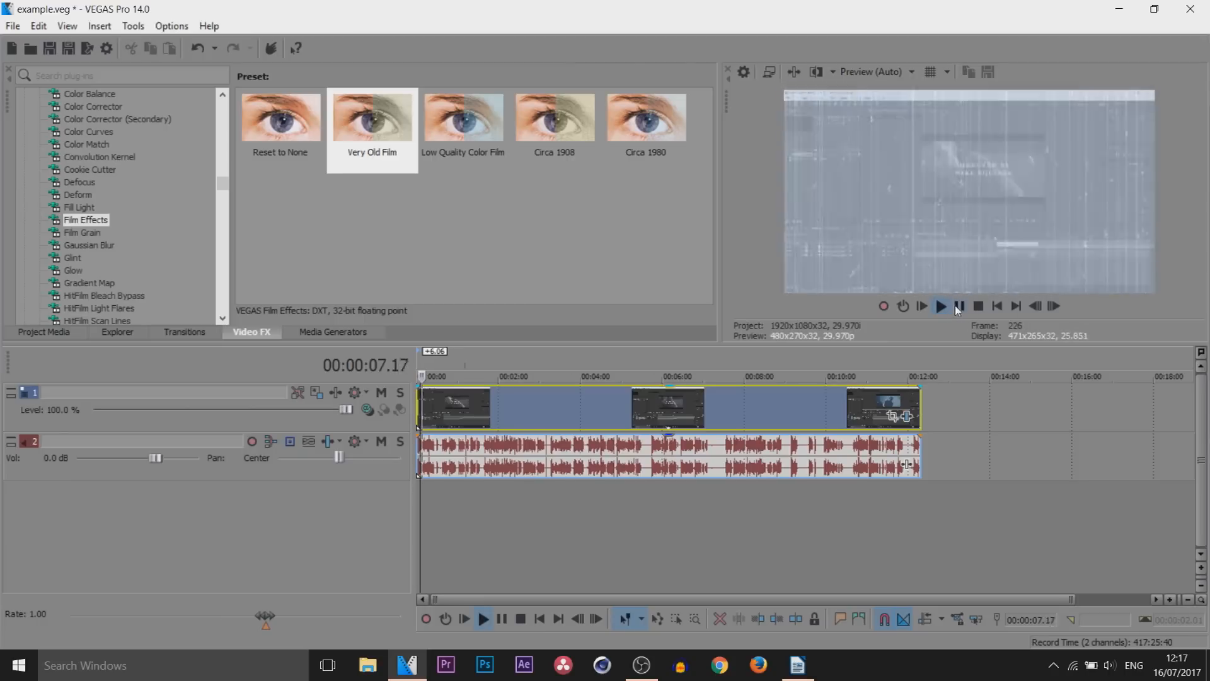
{"action": "left_click", "coordinate": [957, 307]}
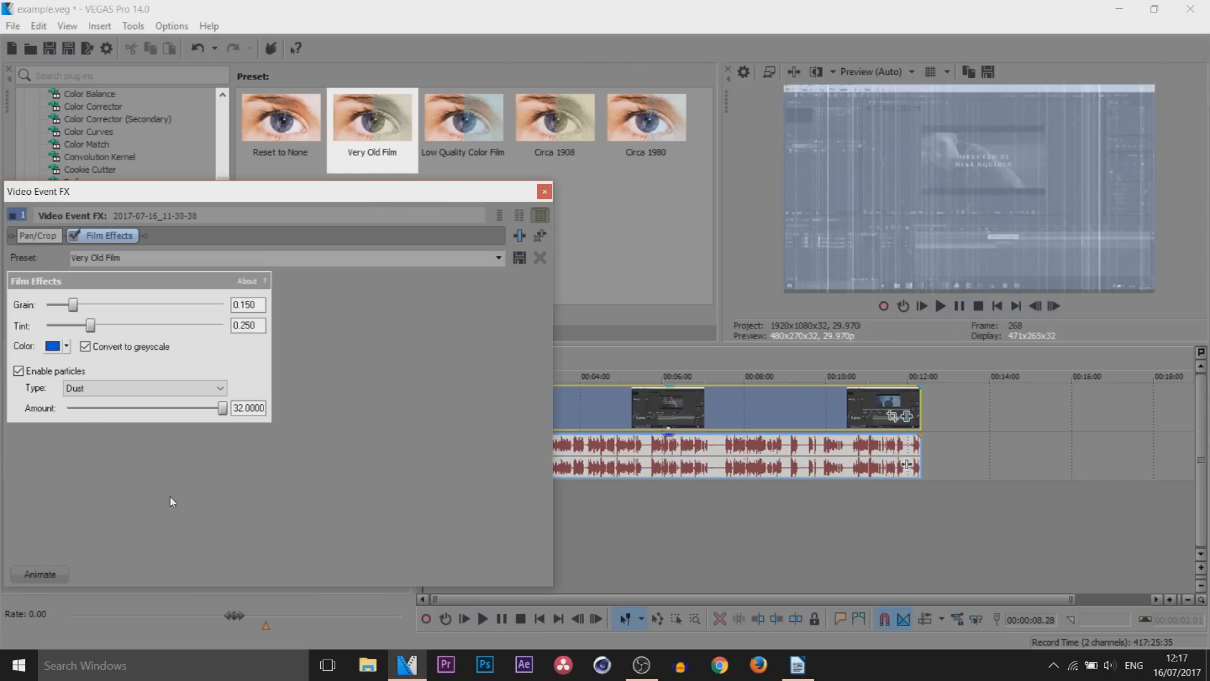
Enable keyframe animation for Film Effects and add a keyframe at 00:00:06.29 using the Circa 1980 preset
{"action": "left_click", "coordinate": [40, 574]}
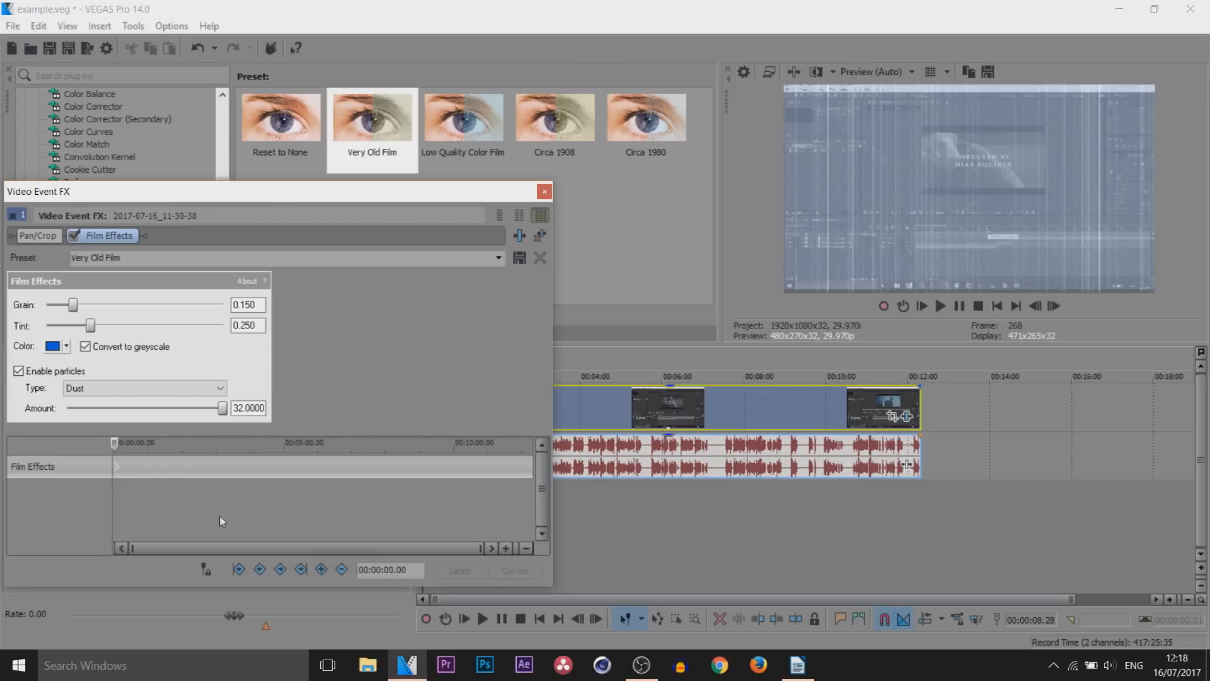
{"action": "left_click", "coordinate": [114, 441]}
{"action": "left_click", "coordinate": [499, 257]}
{"action": "left_click", "coordinate": [471, 273]}
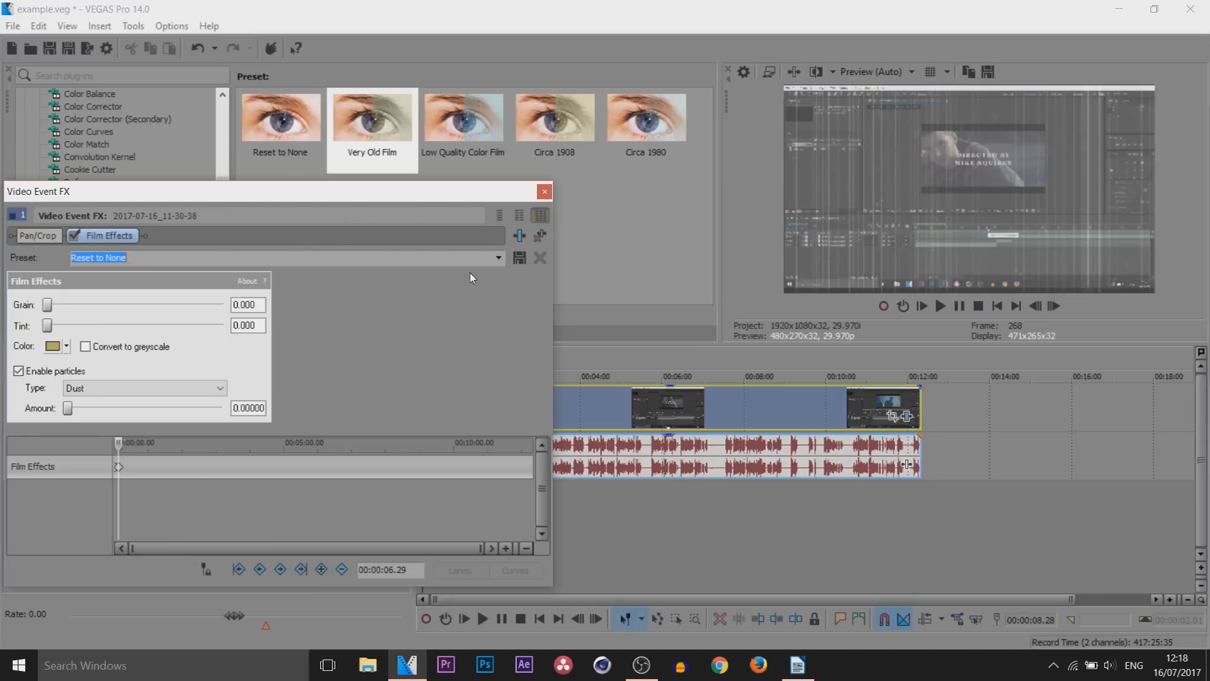
{"action": "left_click", "coordinate": [498, 256]}
{"action": "left_click", "coordinate": [455, 305]}
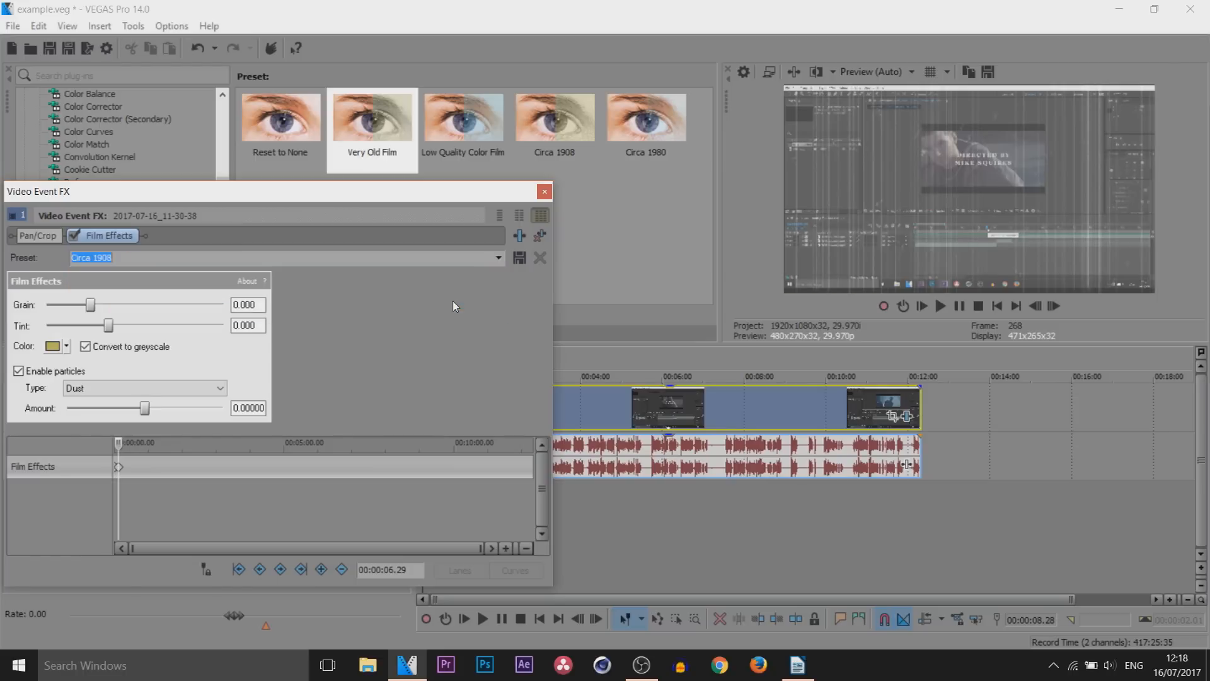
{"action": "left_click", "coordinate": [499, 257]}
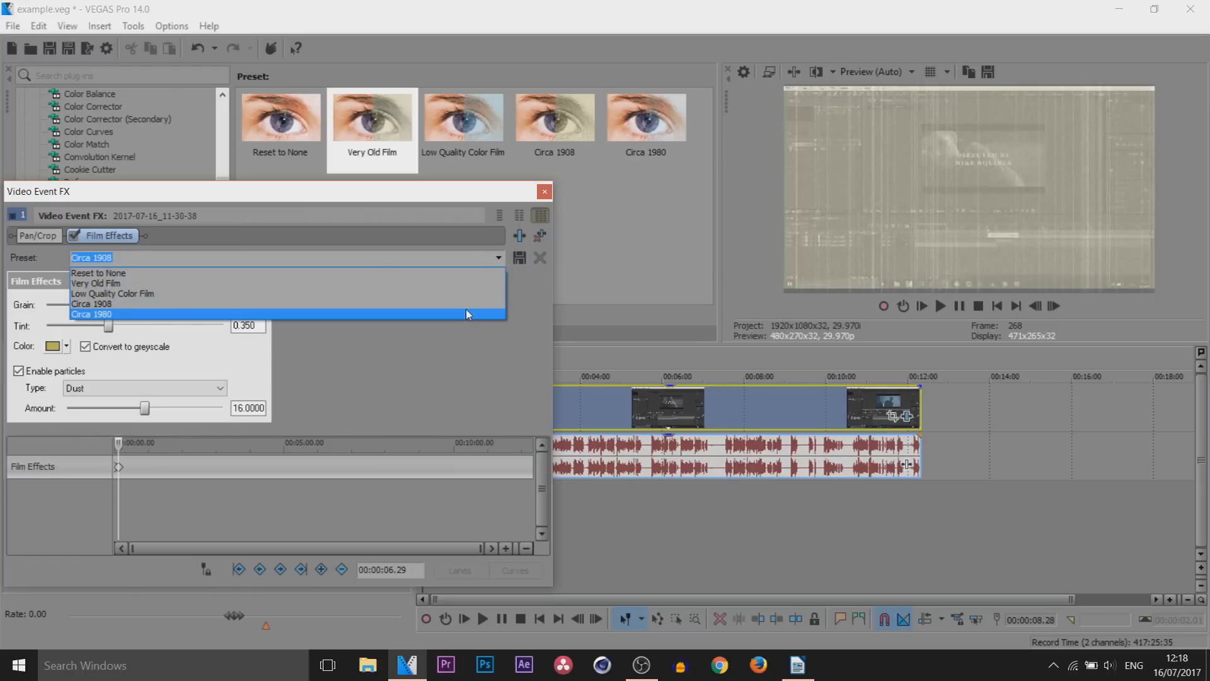
{"action": "left_click", "coordinate": [466, 310]}
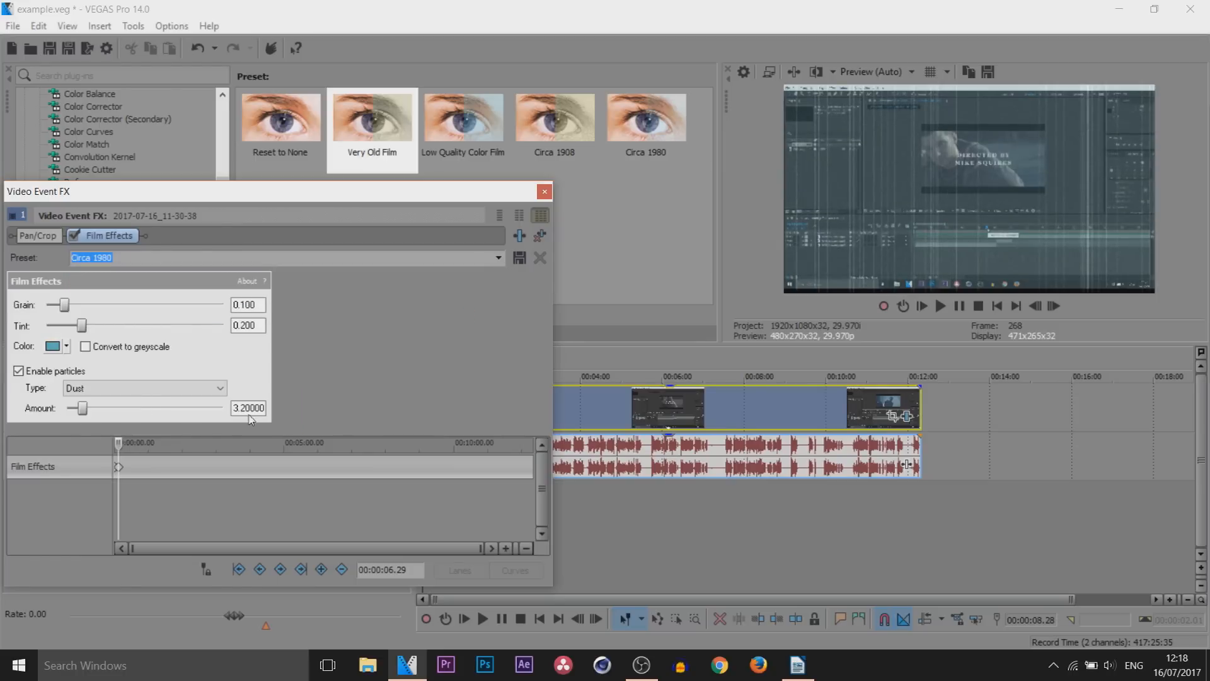
Add a Film Effects keyframe at 00:00:13.27 with the Reset to None preset, and return to the first keyframe
{"action": "left_click", "coordinate": [122, 452]}
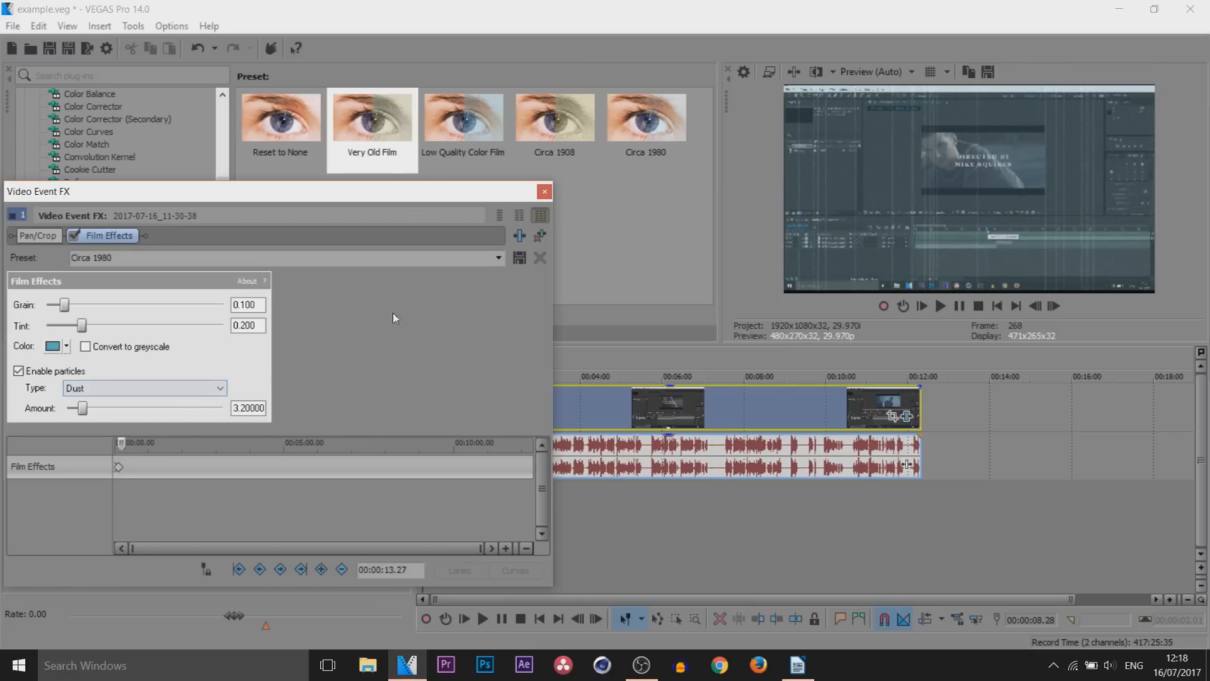
{"action": "left_click", "coordinate": [499, 258]}
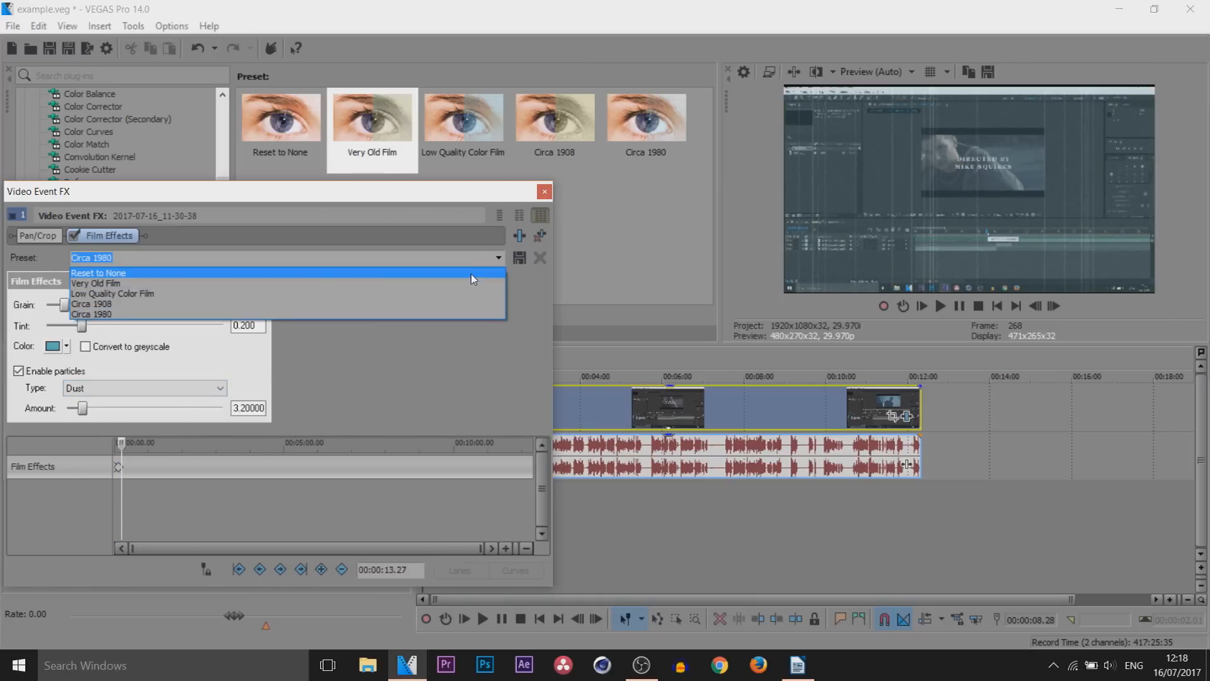
{"action": "left_click", "coordinate": [470, 274]}
{"action": "left_click_drag", "start_coordinate": [479, 548], "coordinate": [165, 549]}
{"action": "left_click", "coordinate": [118, 467]}
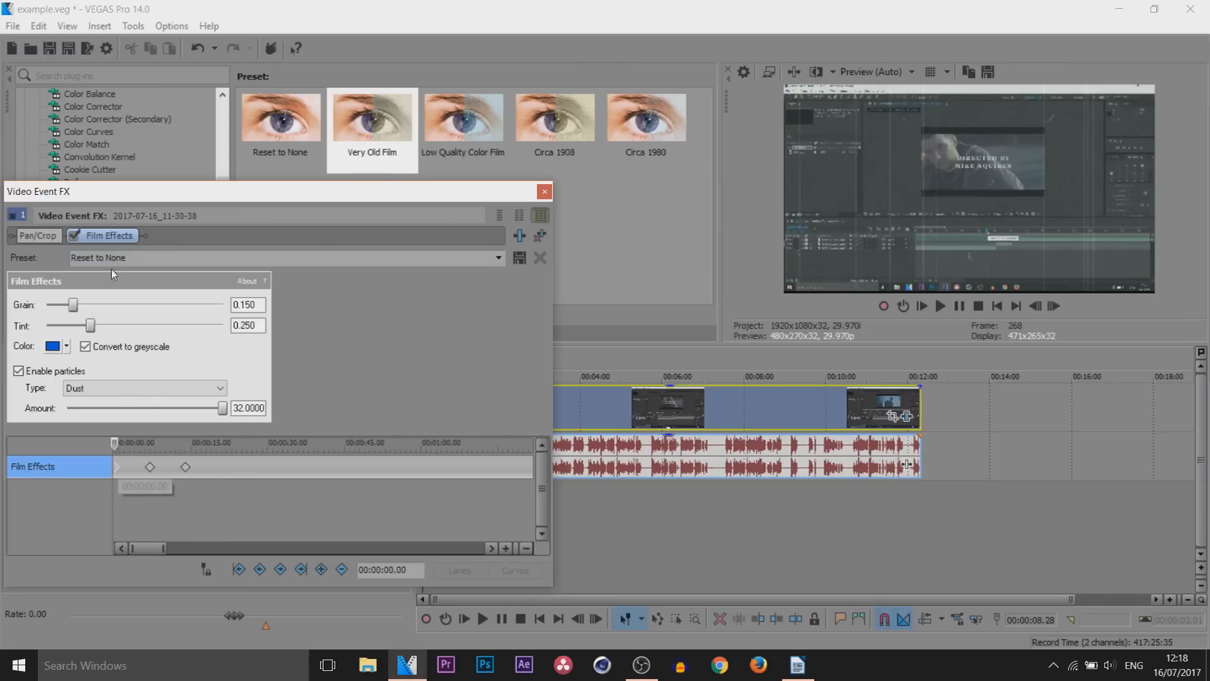
Check the Film Effects settings at the second and third keyframes, close the effect window and play the video to review the animation
{"action": "left_click", "coordinate": [149, 467]}
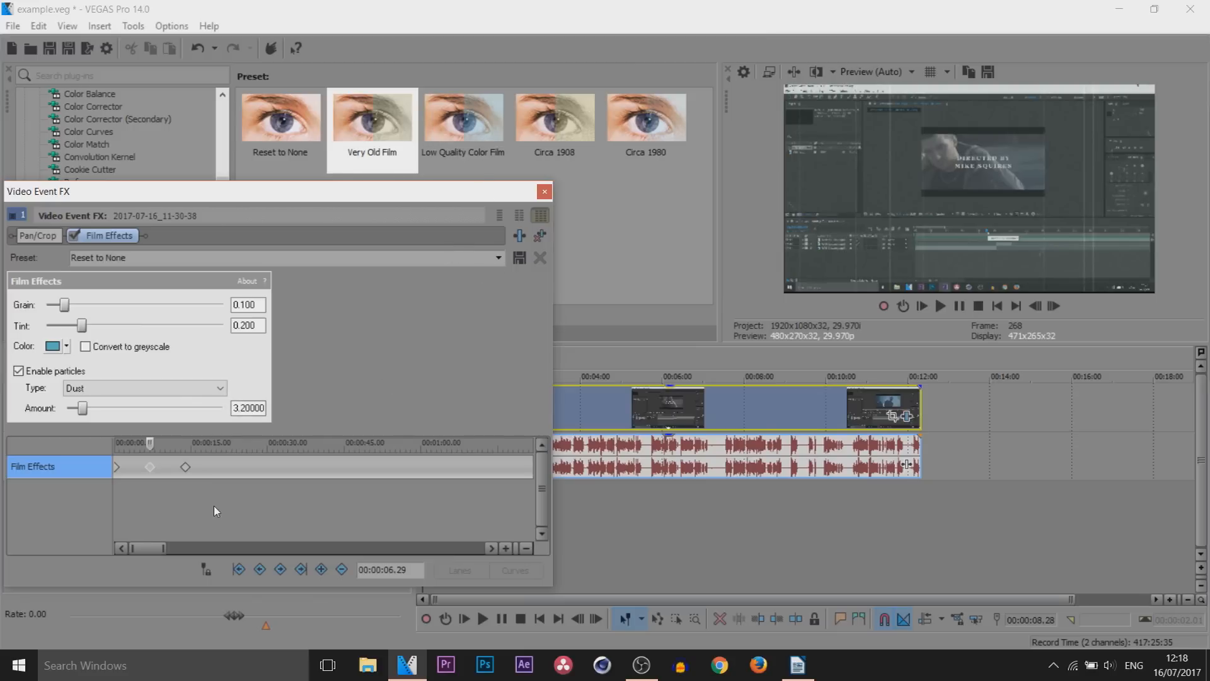
{"action": "left_click", "coordinate": [185, 467]}
{"action": "left_click_drag", "start_coordinate": [188, 444], "coordinate": [203, 438]}
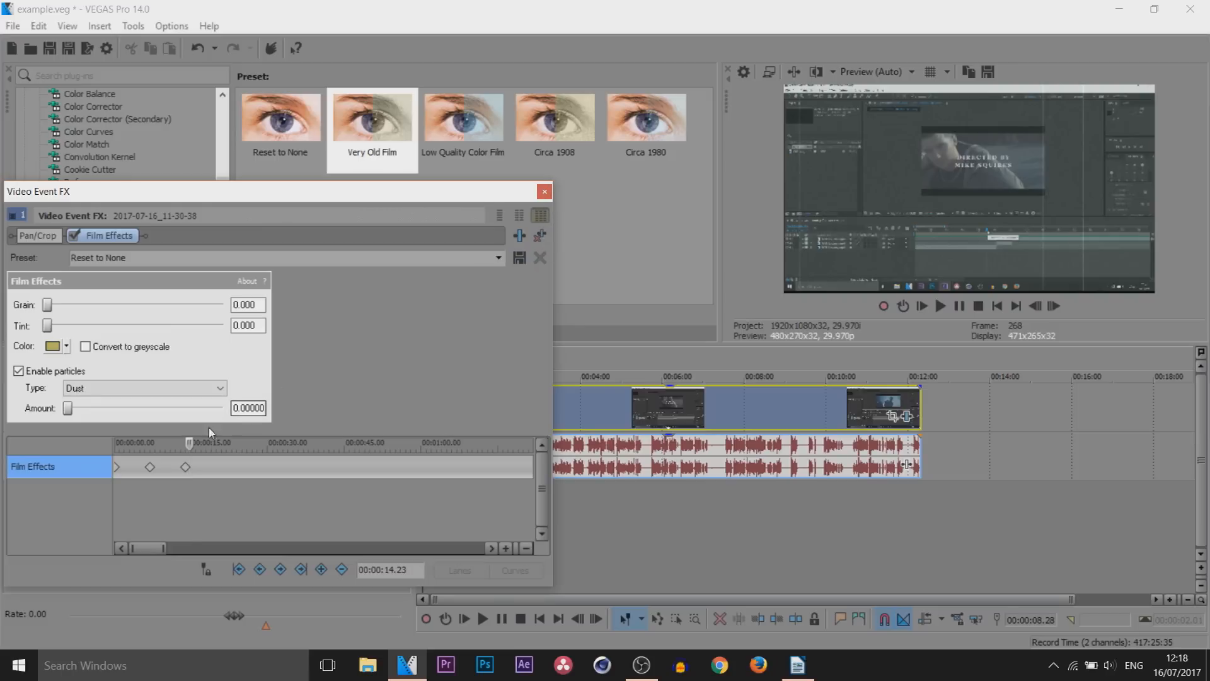
{"action": "left_click", "coordinate": [544, 191]}
{"action": "left_click", "coordinate": [921, 305]}
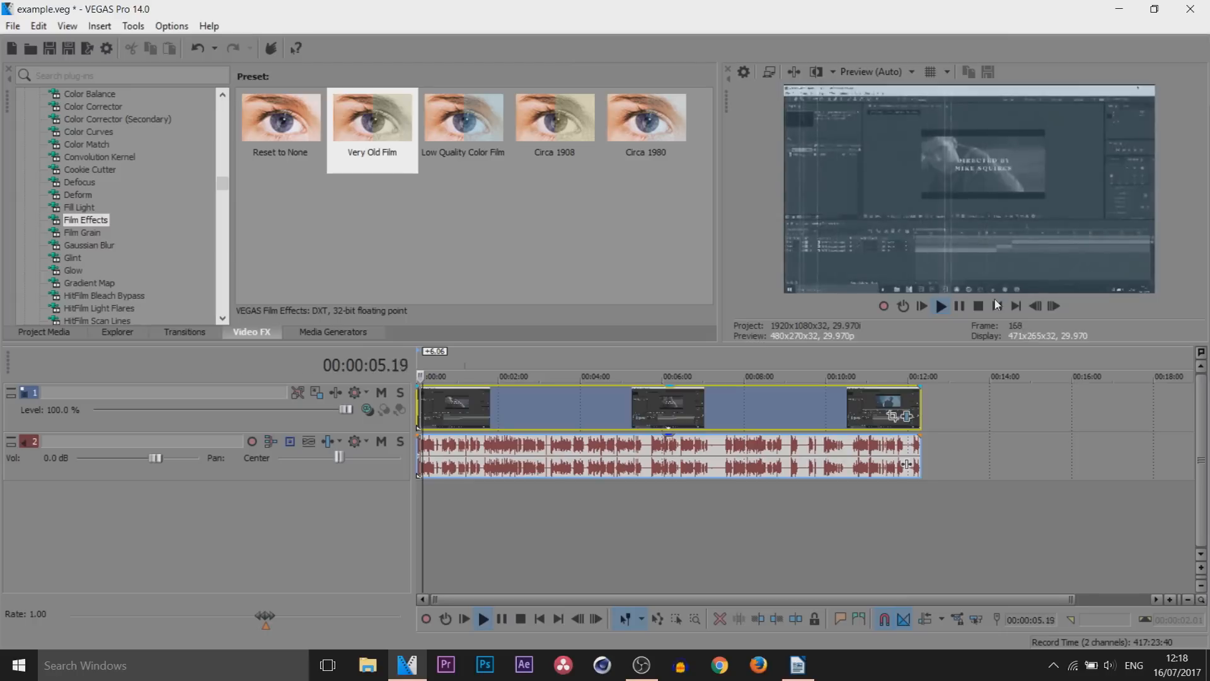
{"action": "left_click", "coordinate": [960, 305]}
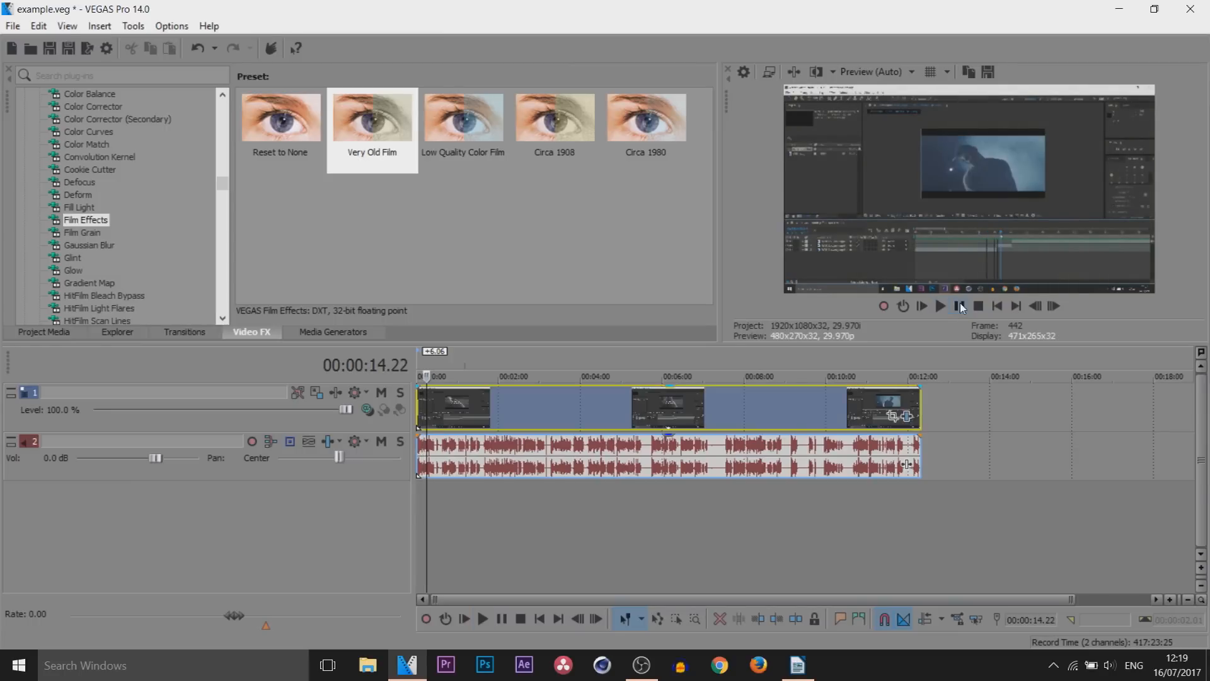
Set the video event to Disable resample in its properties
{"action": "left_click", "coordinate": [424, 406]}
{"action": "scroll", "coordinate": [456, 406], "scroll_direction": "up", "scroll_amount": 3}
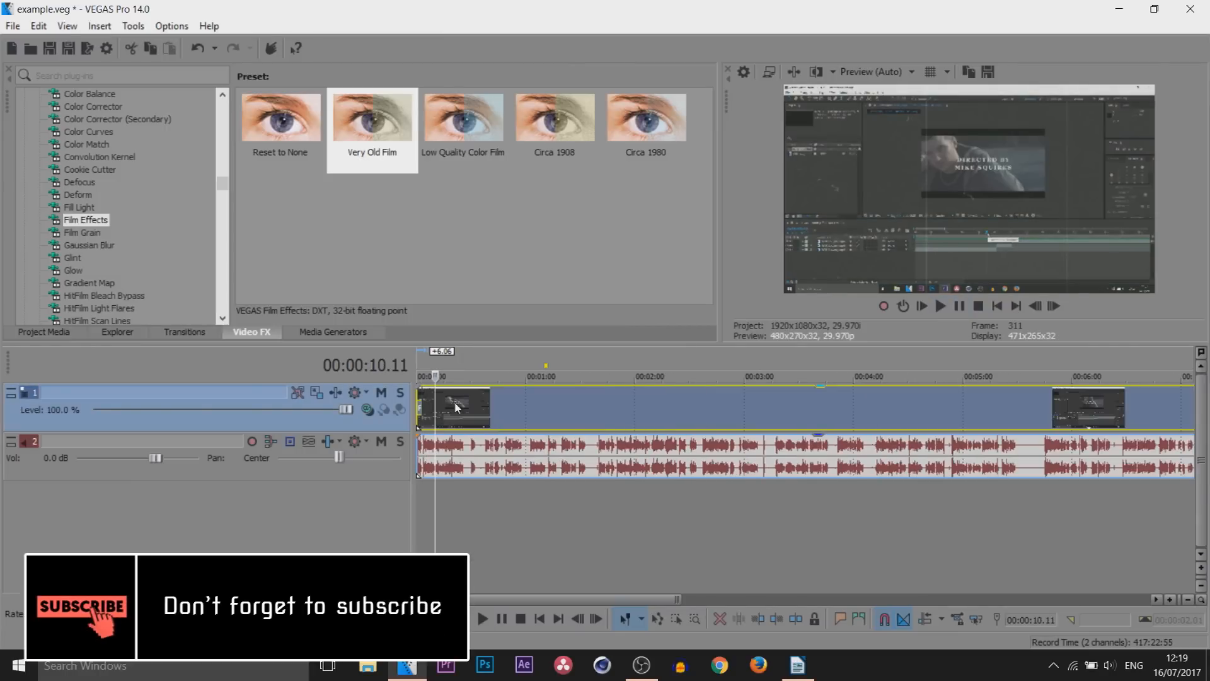
{"action": "key", "text": "ctrl+Home"}
{"action": "scroll", "coordinate": [583, 468], "scroll_direction": "down", "scroll_amount": 2}
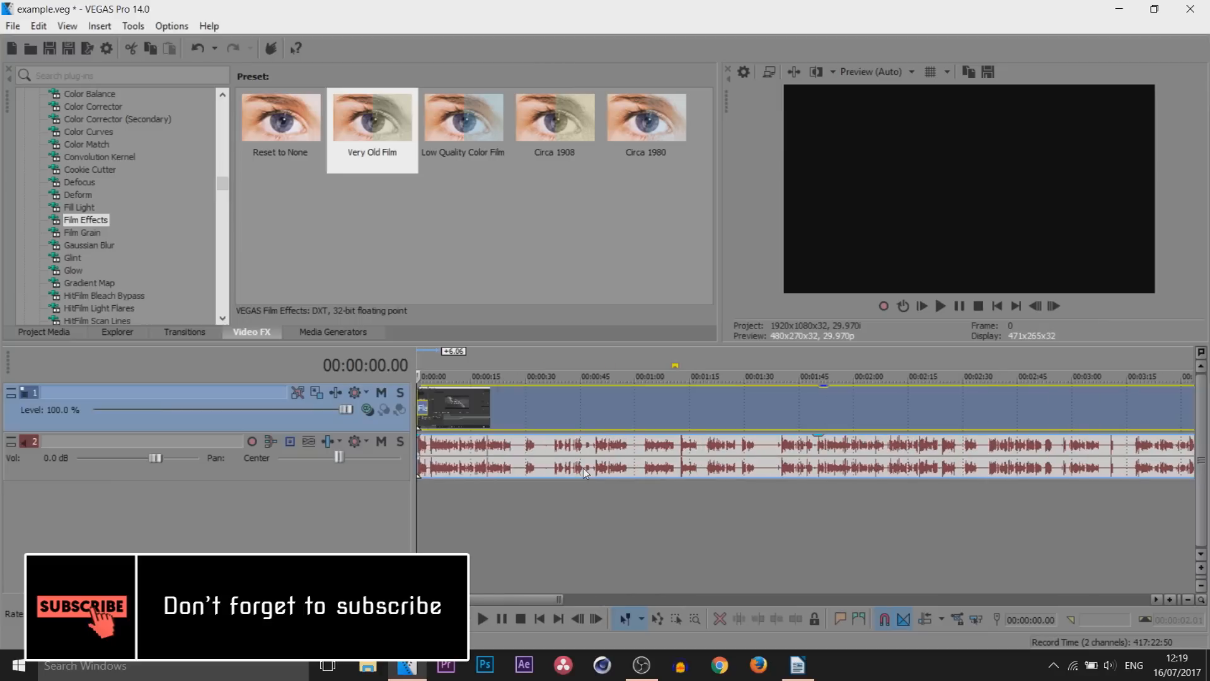
{"action": "scroll", "coordinate": [611, 470], "scroll_direction": "down", "scroll_amount": 1}
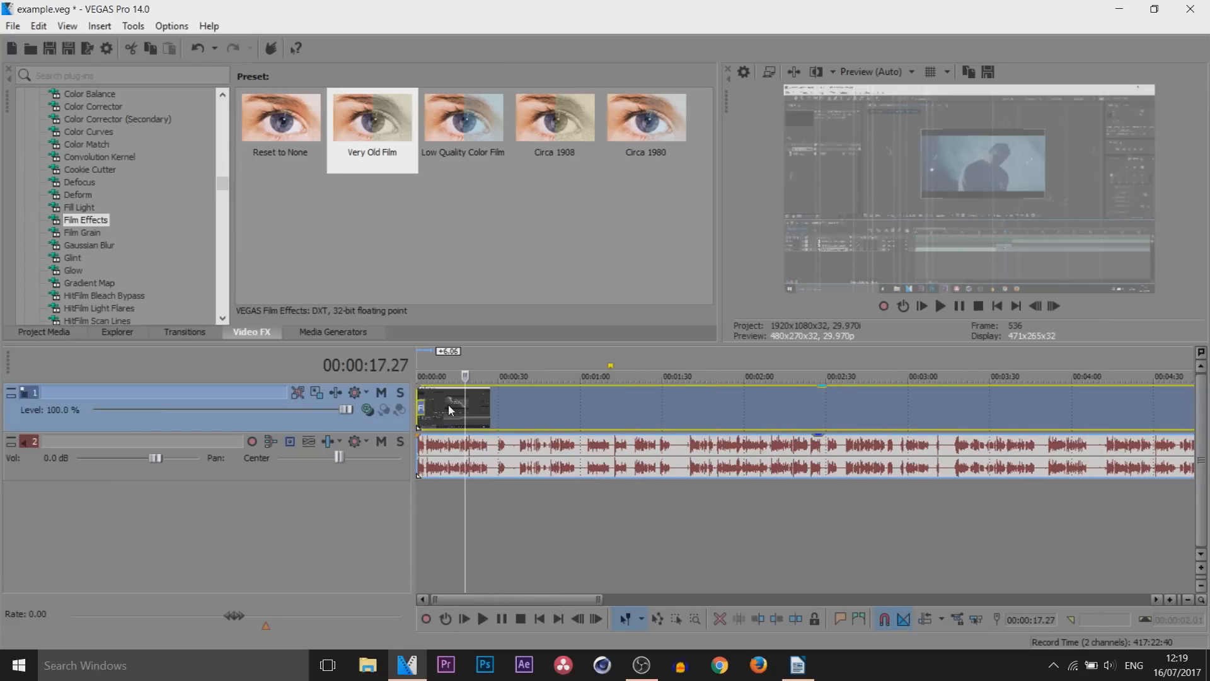
{"action": "right_click", "coordinate": [451, 410]}
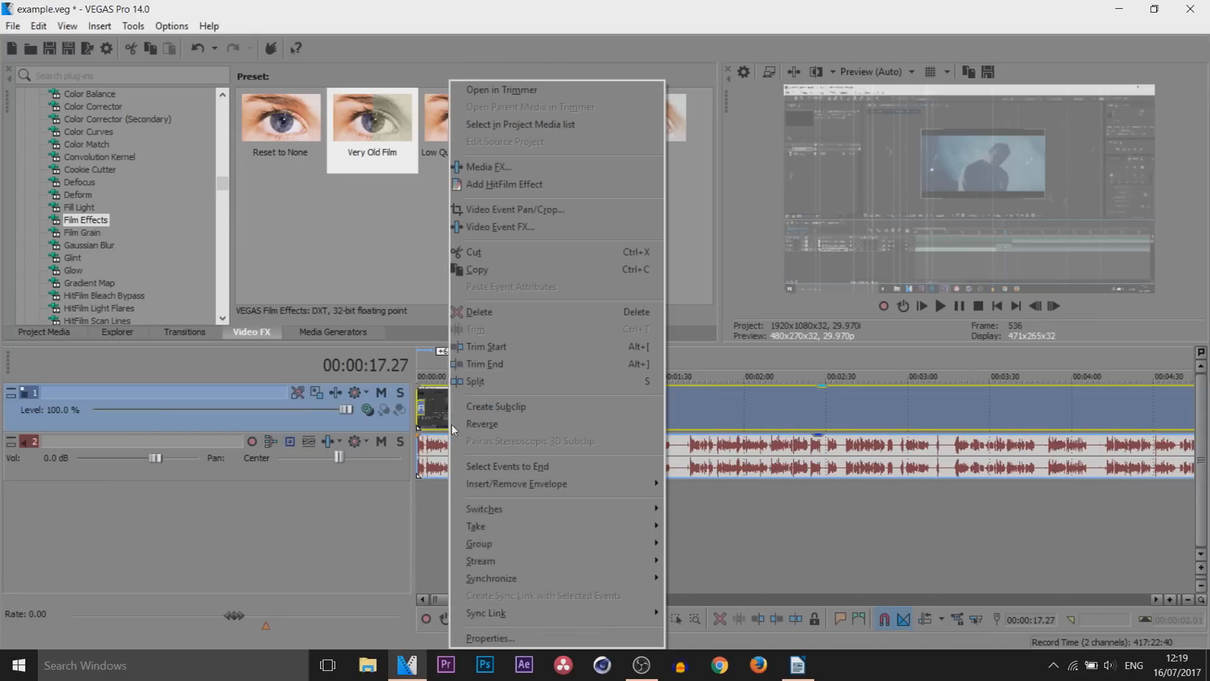
{"action": "left_click", "coordinate": [498, 638]}
{"action": "left_click", "coordinate": [507, 269]}
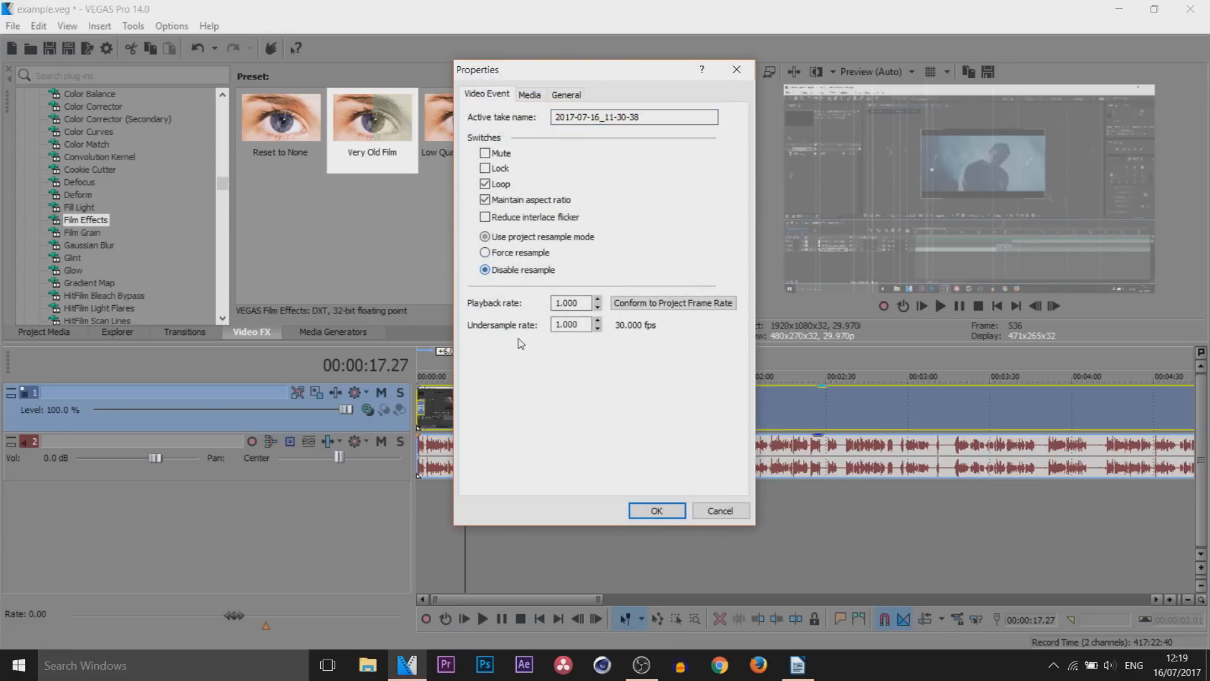
{"action": "left_click", "coordinate": [656, 511]}
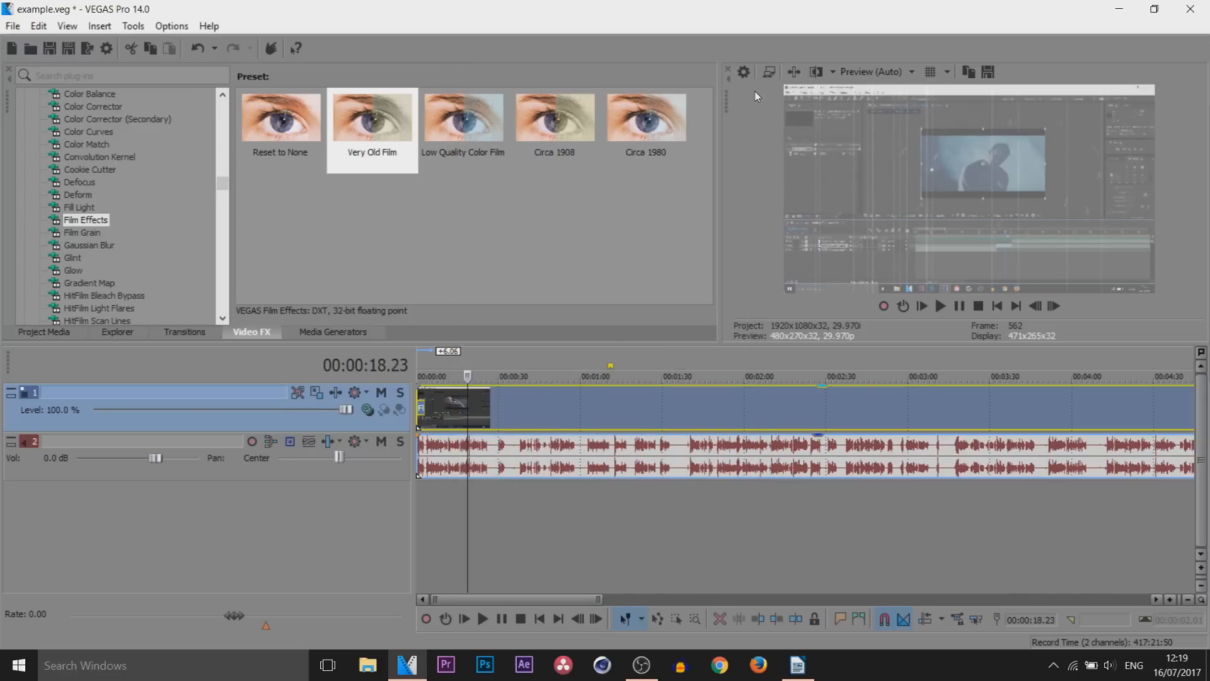
Apply the YouTube template to the project's video properties and start all new projects with these settings
{"action": "left_click", "coordinate": [740, 77]}
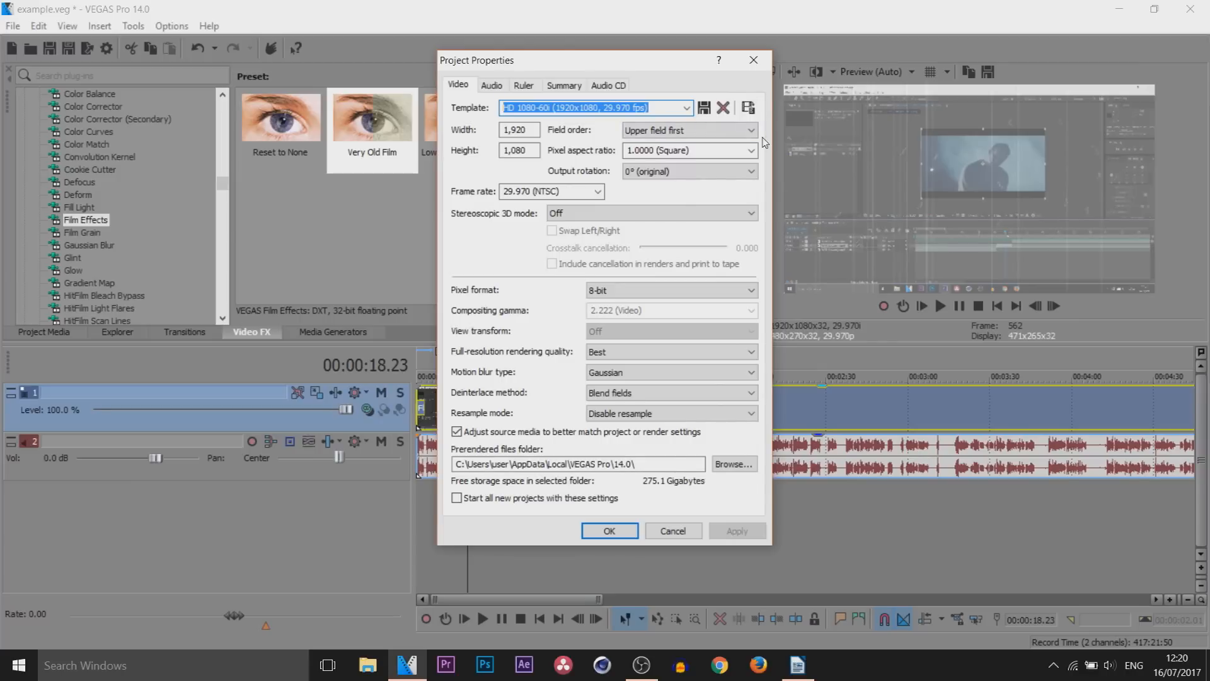
{"action": "left_click", "coordinate": [687, 107]}
{"action": "left_click_drag", "start_coordinate": [717, 221], "coordinate": [716, 271]}
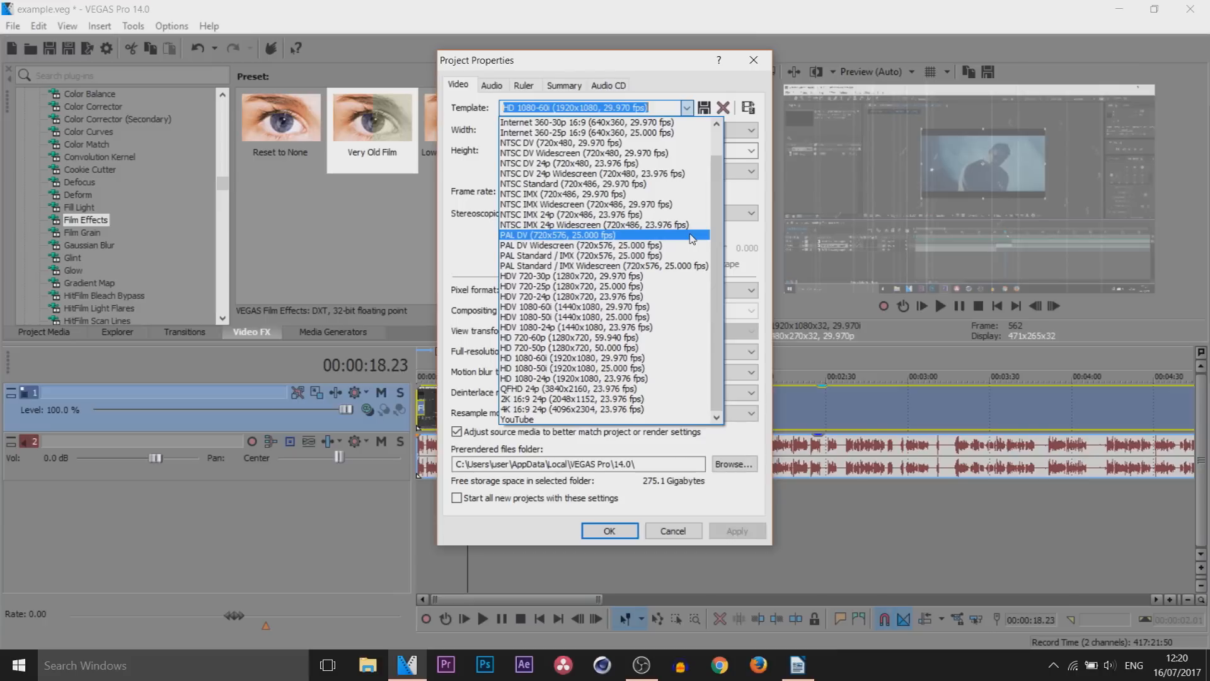
{"action": "left_click", "coordinate": [563, 420]}
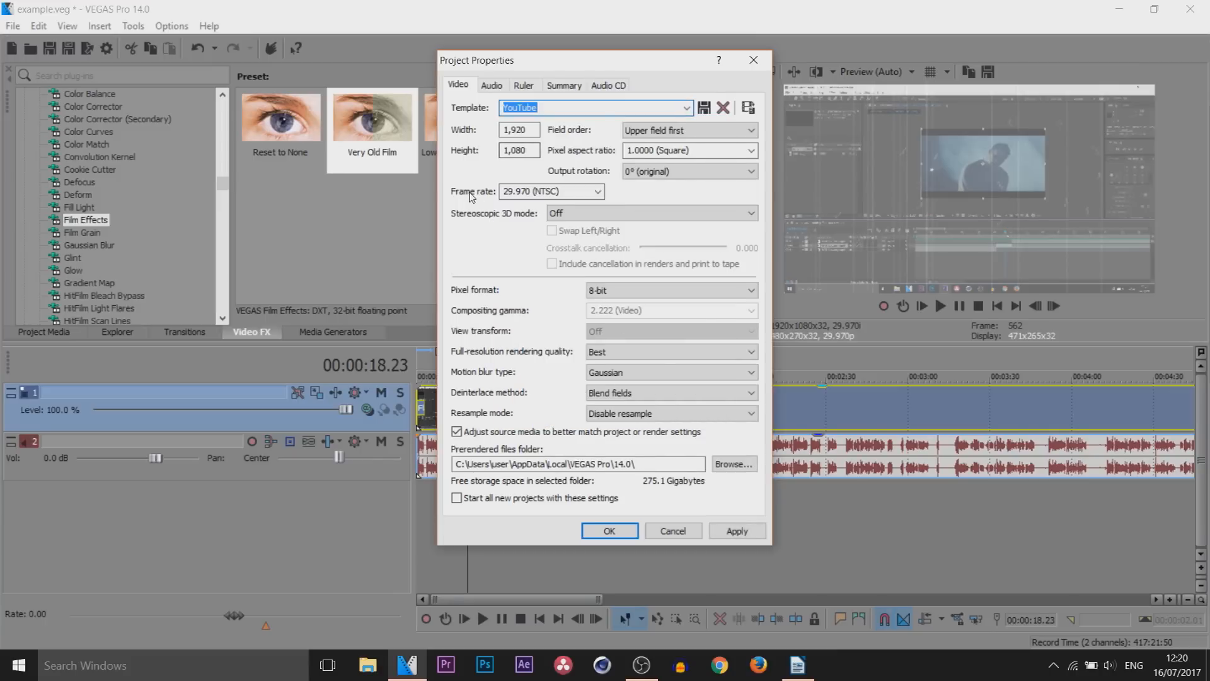
{"action": "left_click", "coordinate": [512, 499]}
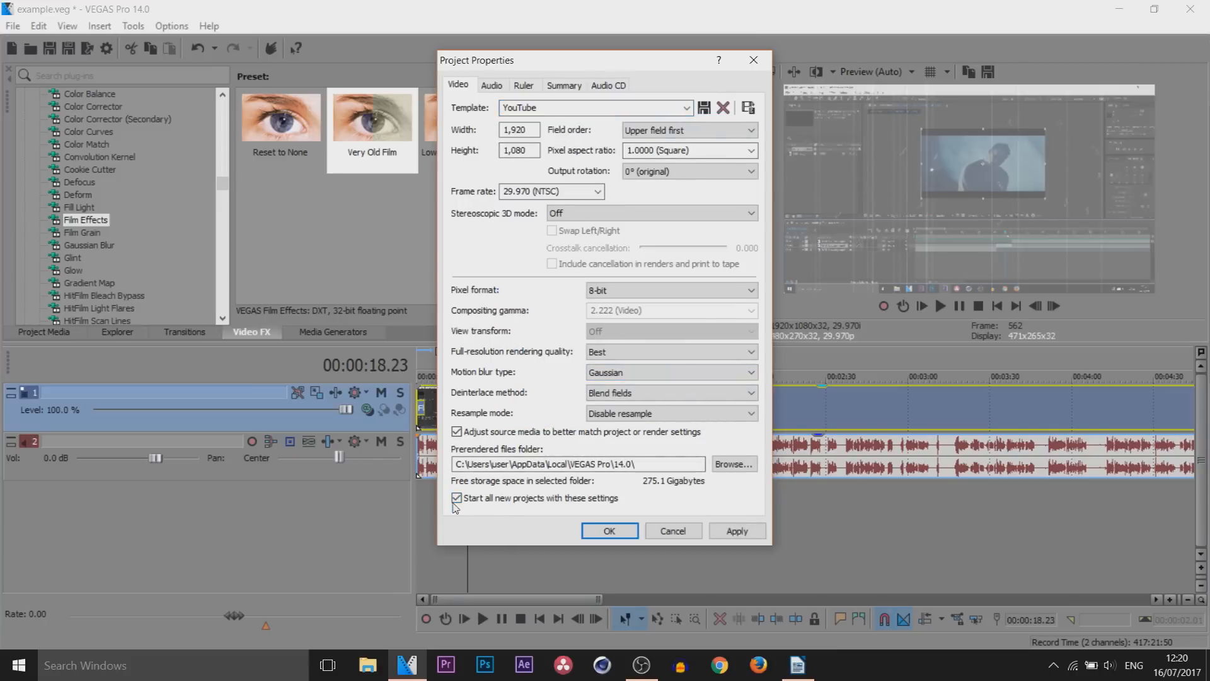
{"action": "left_click", "coordinate": [737, 531]}
Set the project's audio resample and stretch quality to Best and confirm the project properties
{"action": "left_click", "coordinate": [492, 85]}
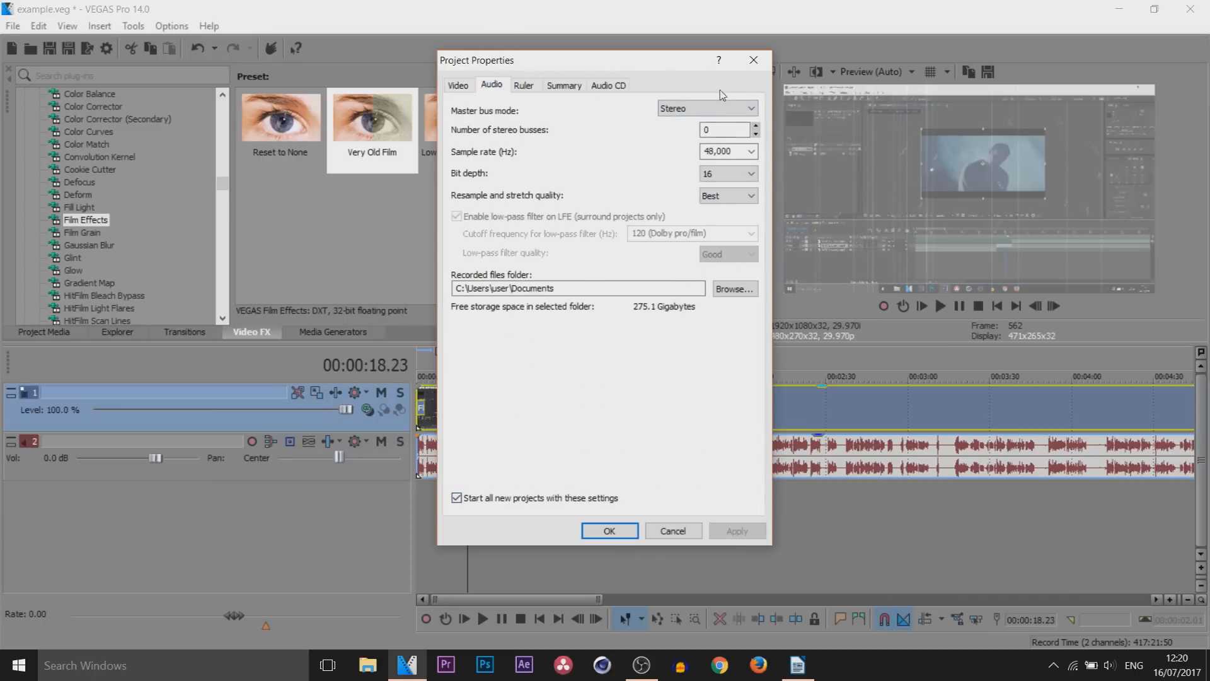
{"action": "left_click", "coordinate": [727, 198]}
{"action": "left_click", "coordinate": [717, 234]}
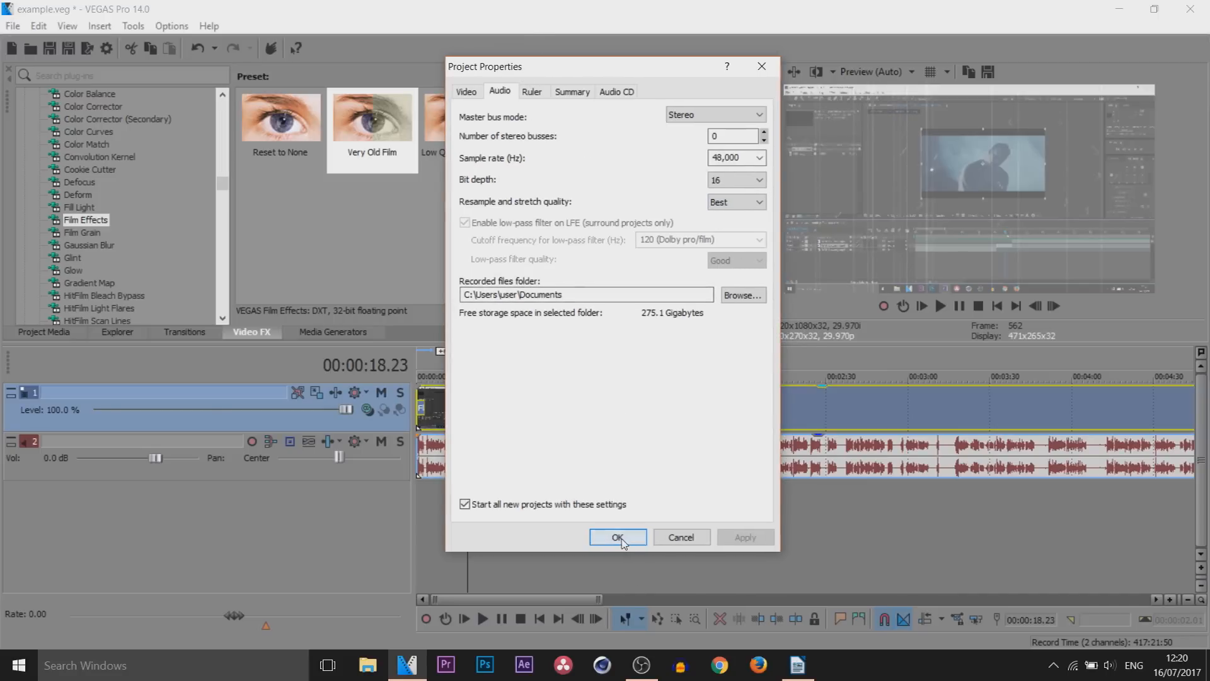
{"action": "left_click", "coordinate": [618, 537]}
Place a marker at 00:00:08.28 and select the loop region from the timeline start to that marker
{"action": "left_click", "coordinate": [447, 392]}
{"action": "key", "text": "space"}
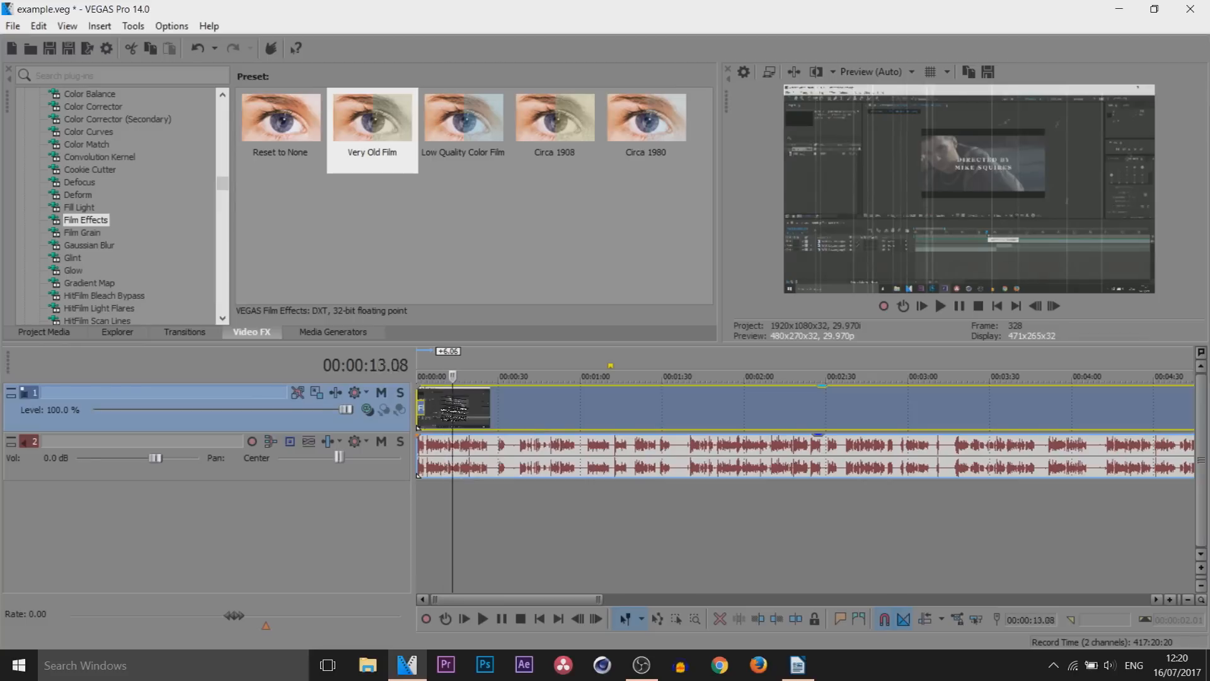
{"action": "left_click_drag", "start_coordinate": [502, 416], "coordinate": [441, 416]}
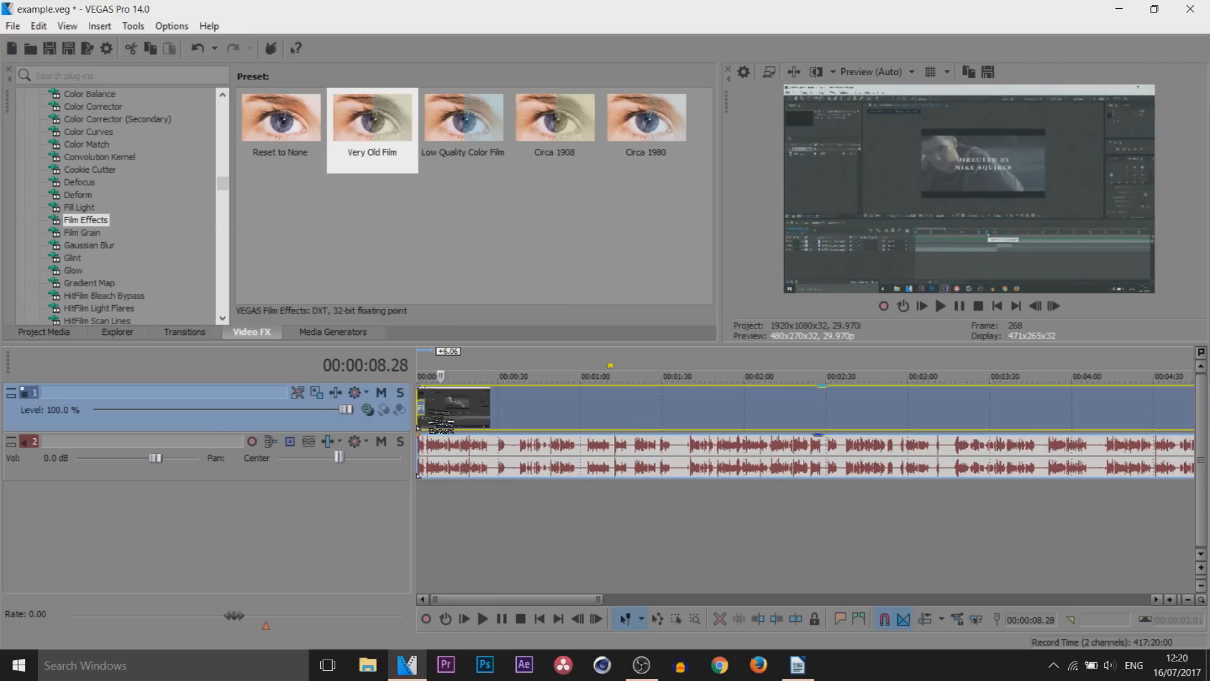
{"action": "scroll", "coordinate": [441, 416], "scroll_direction": "up", "scroll_amount": 2}
{"action": "left_click", "coordinate": [473, 414]}
{"action": "left_click", "coordinate": [487, 412]}
{"action": "left_click", "coordinate": [482, 403]}
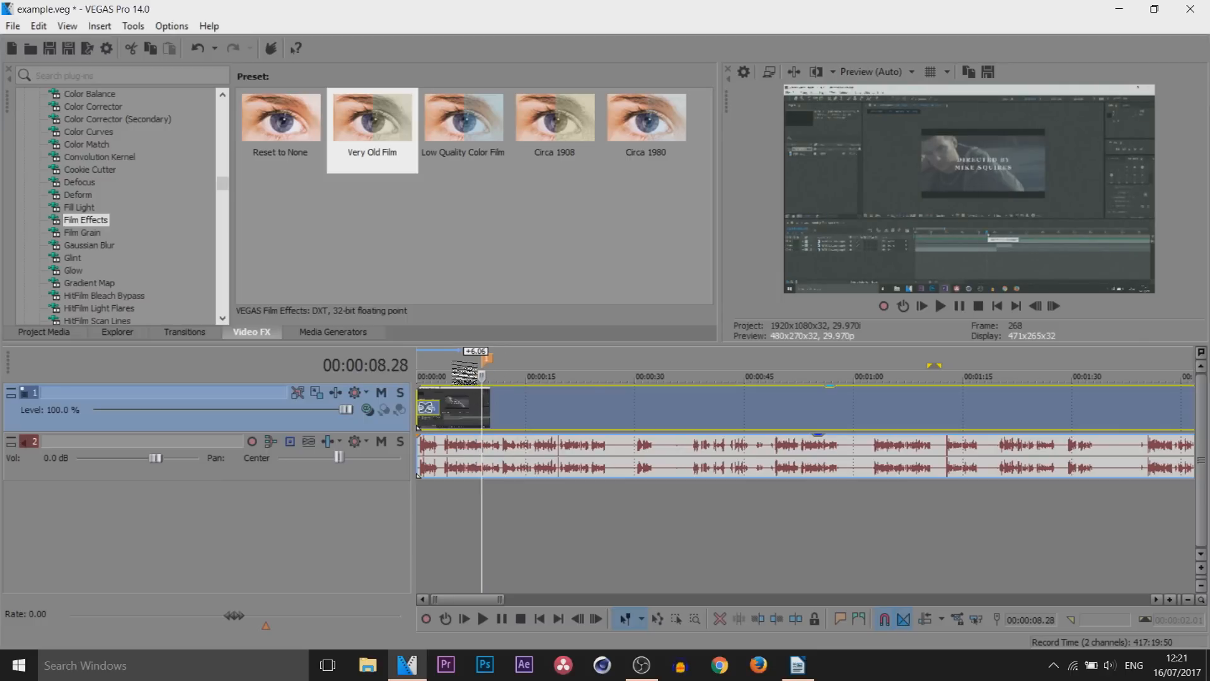
{"action": "double_click", "coordinate": [445, 369]}
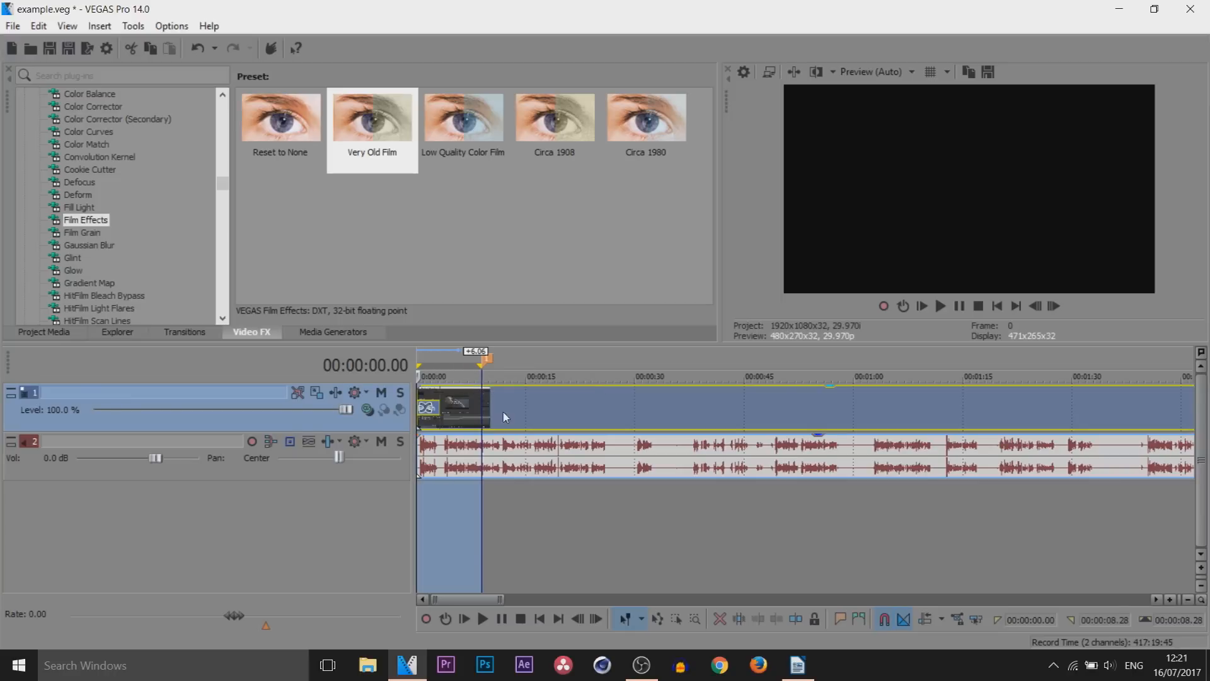
Set the video preview quality to Best (Full)
{"action": "left_click", "coordinate": [872, 72]}
{"action": "mouse_move", "coordinate": [879, 137]}
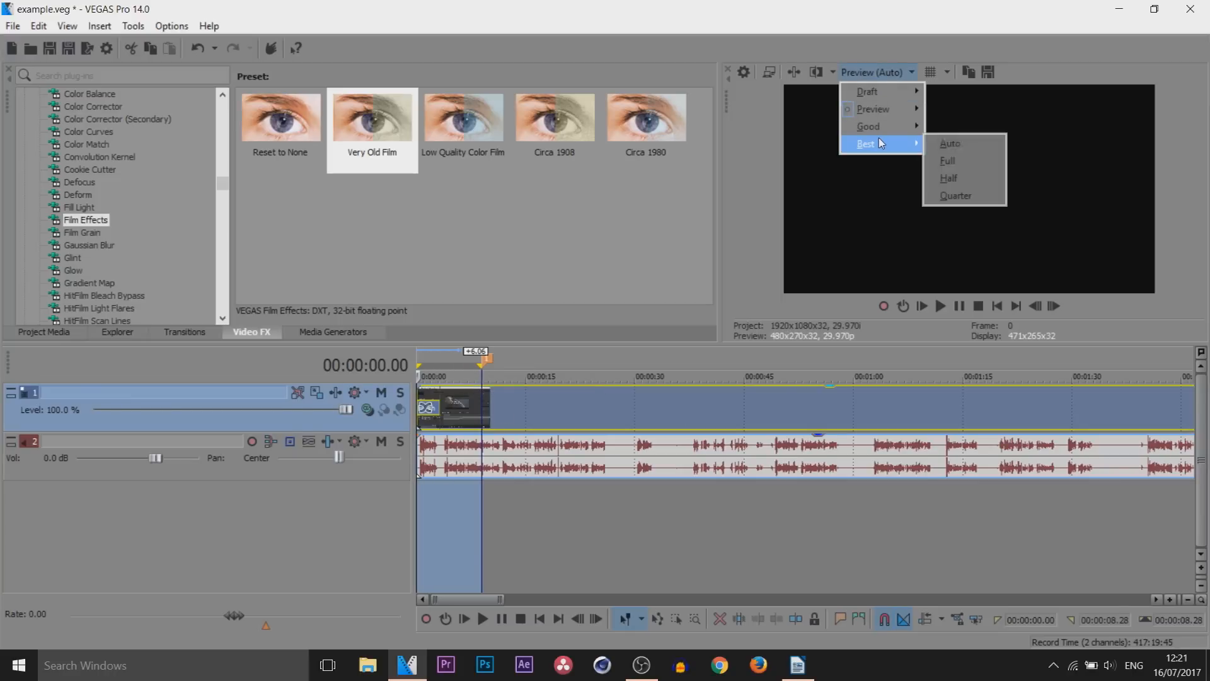
{"action": "left_click", "coordinate": [946, 162]}
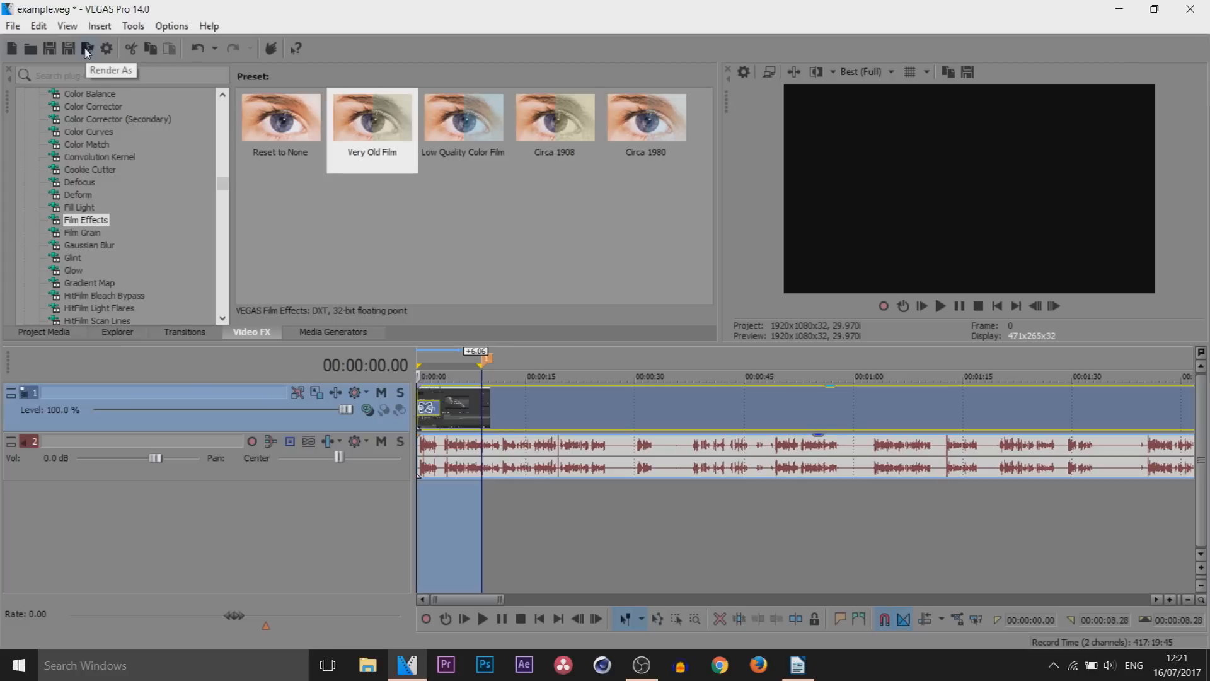
Open the Render As settings and choose the Windows Media Video V11 template 8 Mbps HD 1080-30p Video
{"action": "left_click", "coordinate": [12, 26]}
{"action": "left_click", "coordinate": [75, 147]}
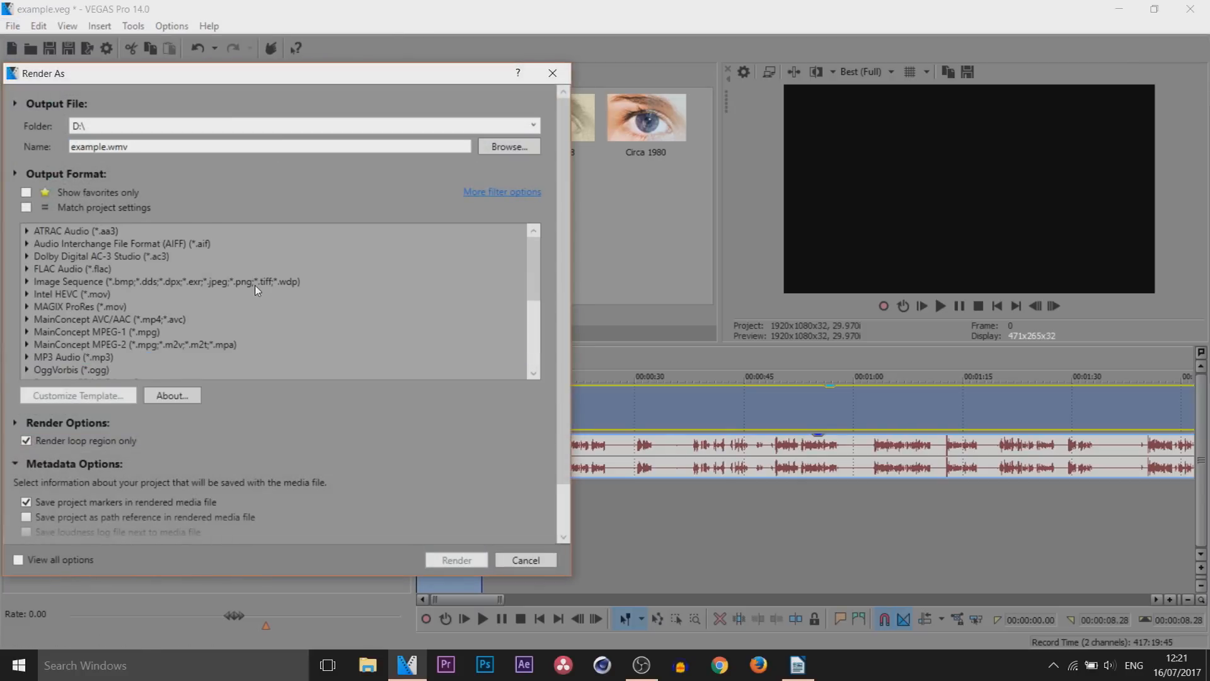
{"action": "scroll", "coordinate": [260, 296], "scroll_direction": "down", "scroll_amount": 4}
{"action": "scroll", "coordinate": [262, 337], "scroll_direction": "up", "scroll_amount": 4}
{"action": "scroll", "coordinate": [262, 338], "scroll_direction": "down", "scroll_amount": 4}
{"action": "left_click", "coordinate": [26, 359]}
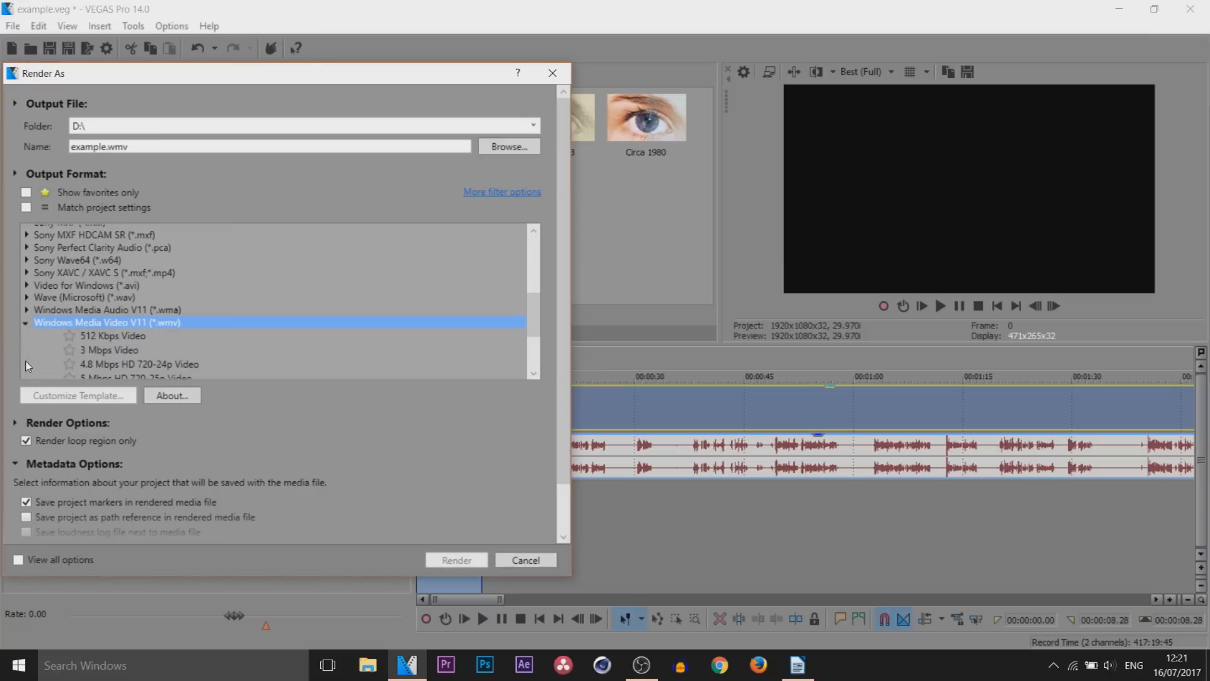
{"action": "scroll", "coordinate": [246, 344], "scroll_direction": "down", "scroll_amount": 4}
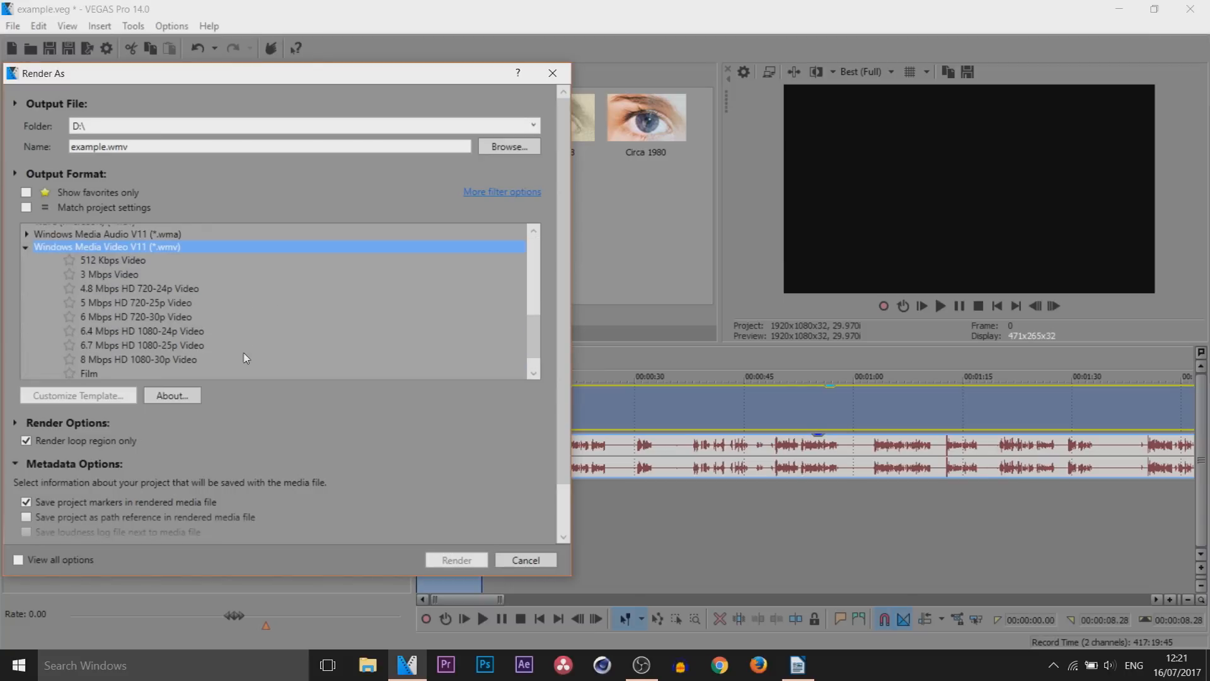
{"action": "scroll", "coordinate": [124, 280], "scroll_direction": "up", "scroll_amount": 2}
{"action": "scroll", "coordinate": [120, 265], "scroll_direction": "down", "scroll_amount": 1}
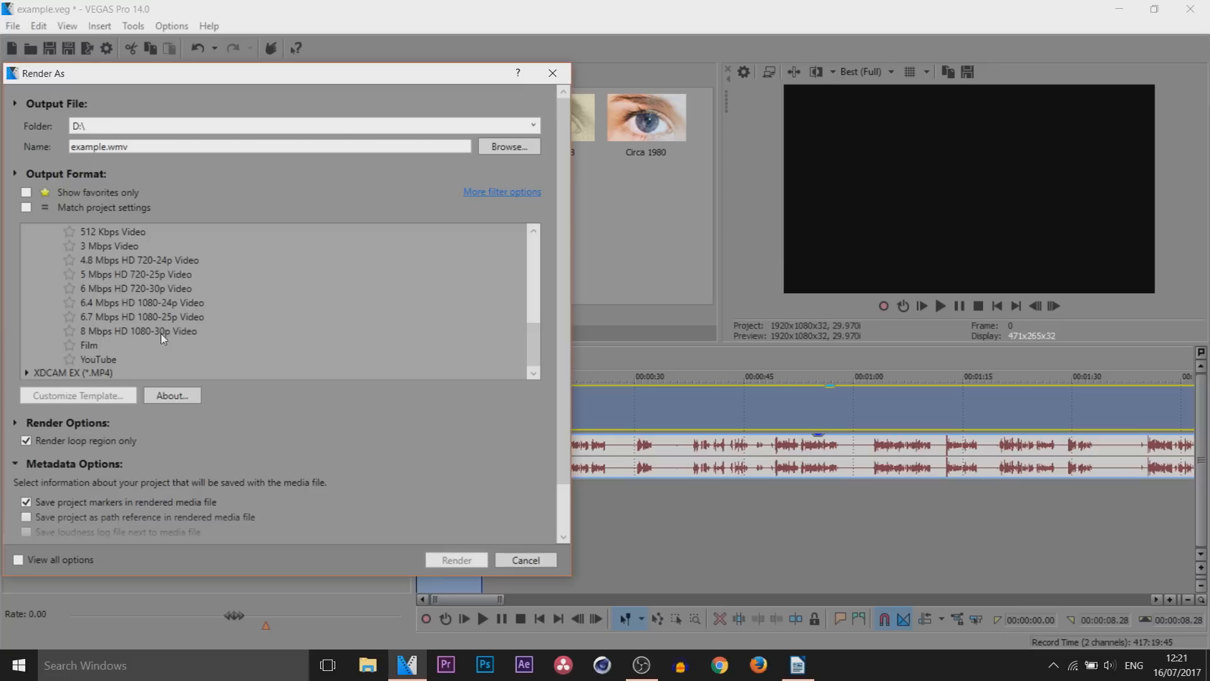
{"action": "left_click", "coordinate": [131, 360]}
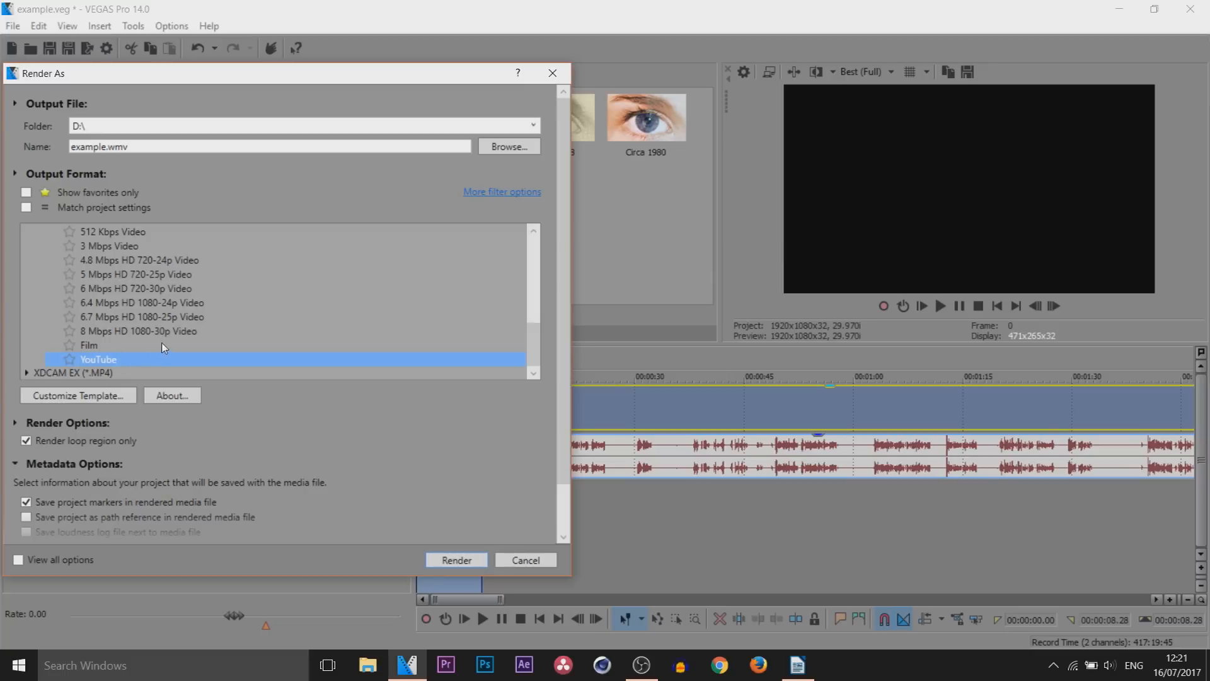
{"action": "left_click", "coordinate": [160, 332]}
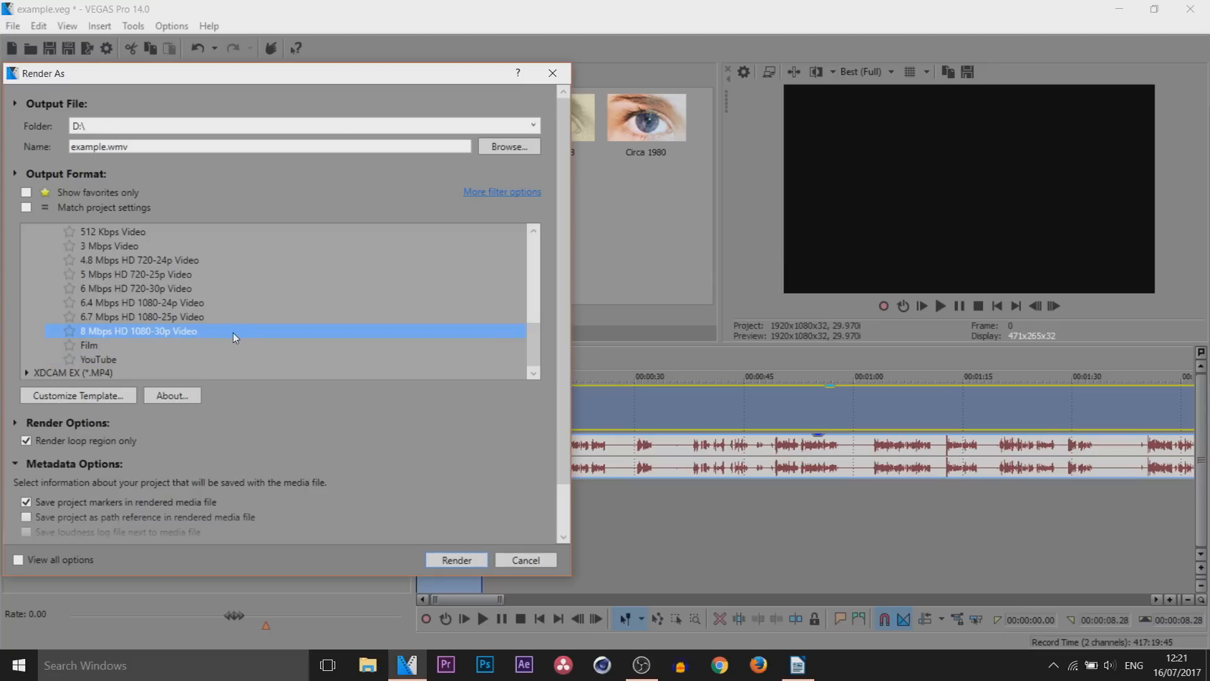
Go through the render template's video, bit rate, index/summary and project settings and accept them
{"action": "left_click", "coordinate": [74, 395]}
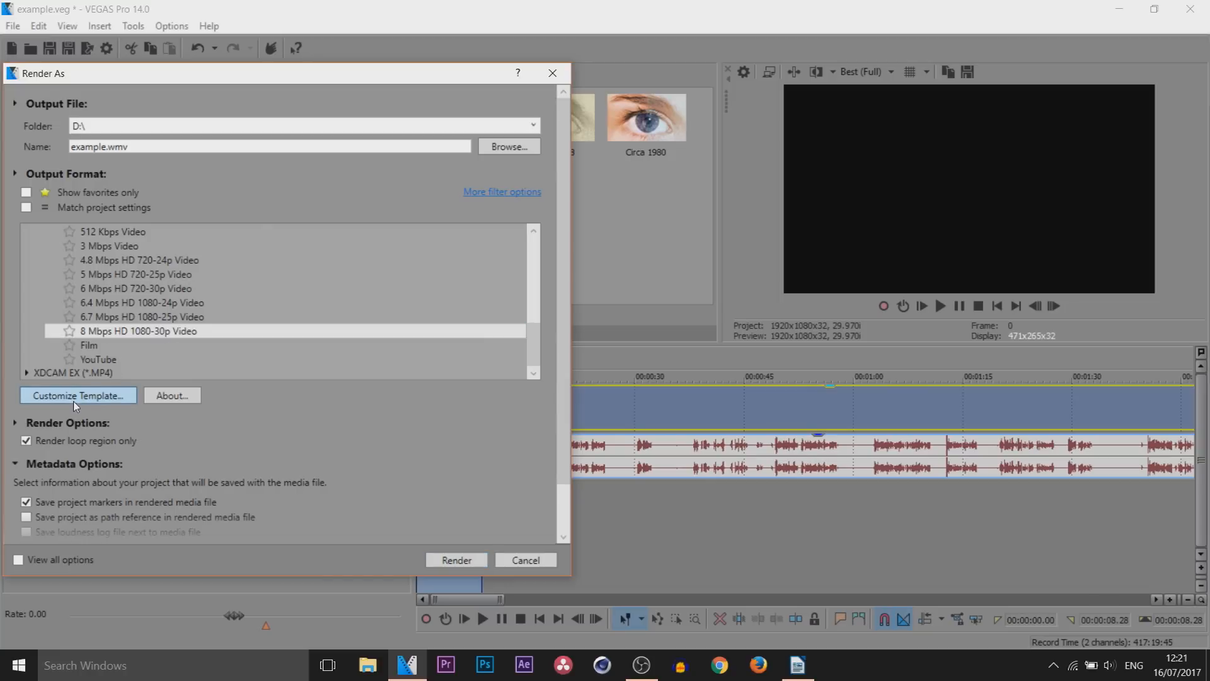
{"action": "left_click", "coordinate": [193, 508]}
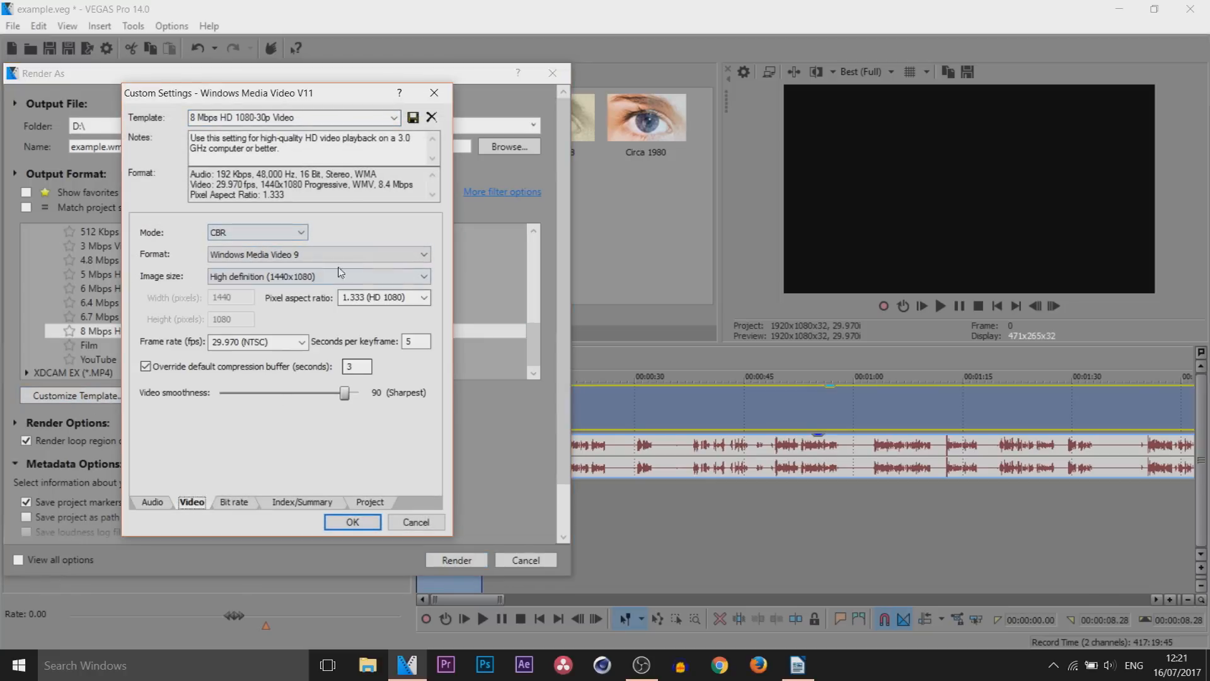
{"action": "left_click", "coordinate": [227, 504]}
{"action": "left_click", "coordinate": [313, 504]}
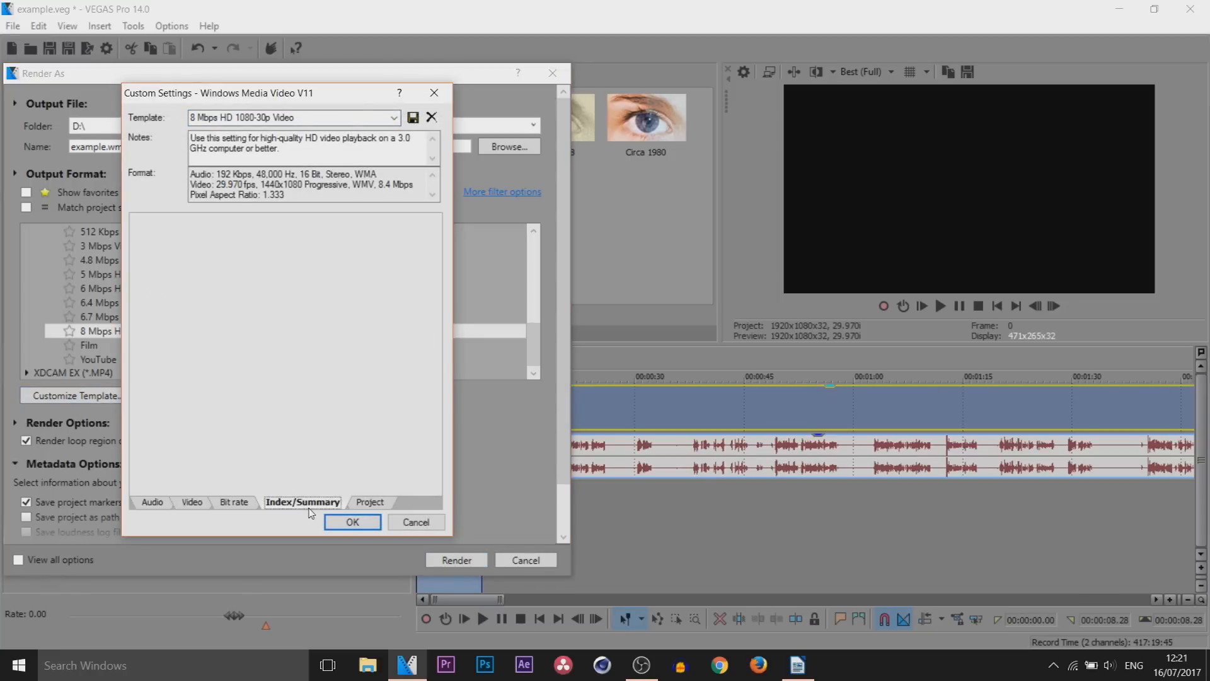
{"action": "left_click", "coordinate": [368, 507]}
{"action": "left_click", "coordinate": [353, 521]}
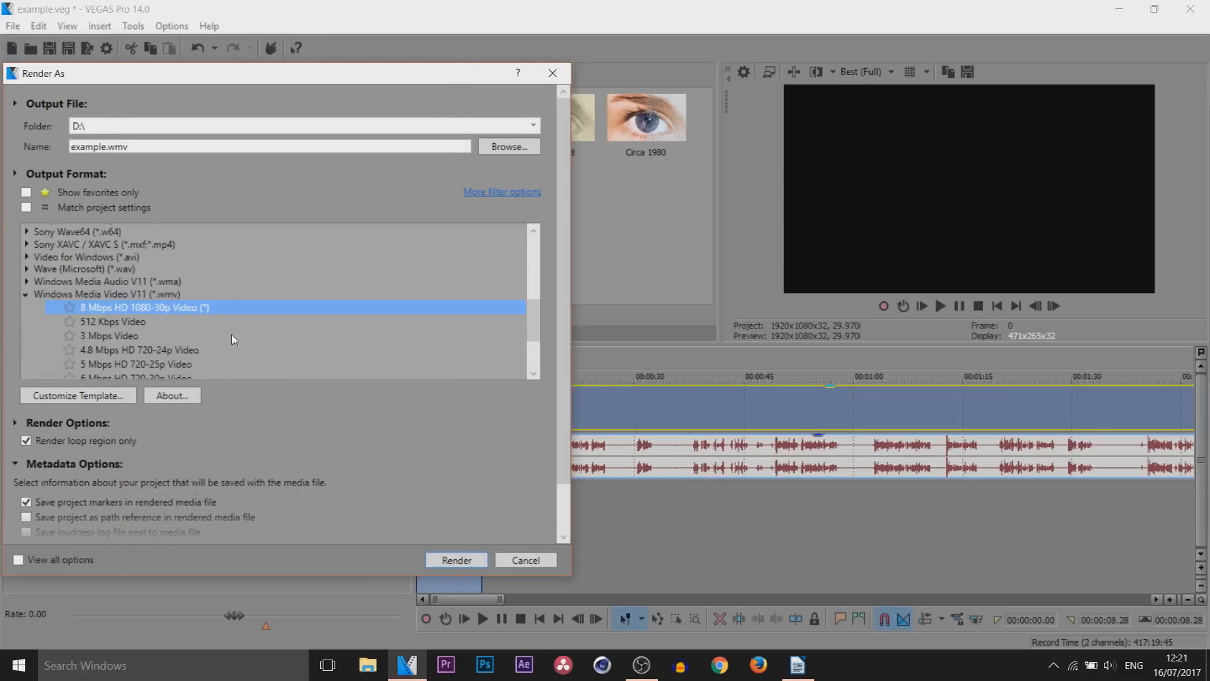
Set the render output to the Desktop's New folder with the file name example
{"action": "scroll", "coordinate": [232, 335], "scroll_direction": "down", "scroll_amount": 1}
{"action": "left_click", "coordinate": [52, 154]}
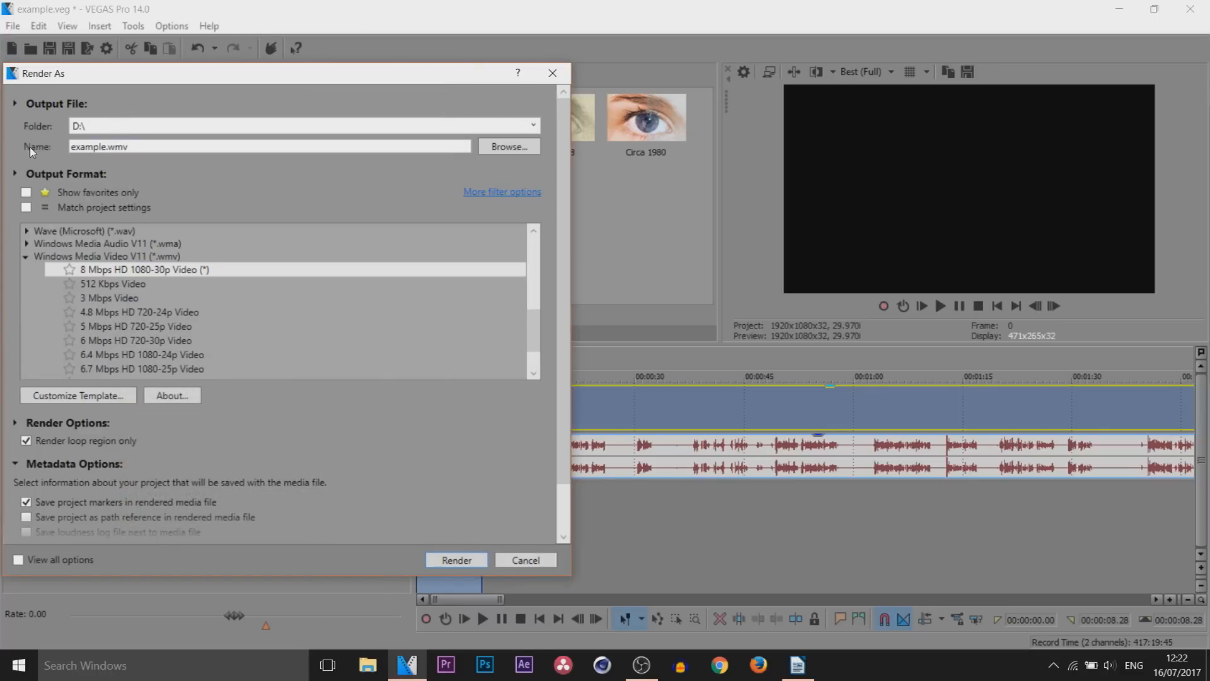
{"action": "left_click", "coordinate": [528, 153]}
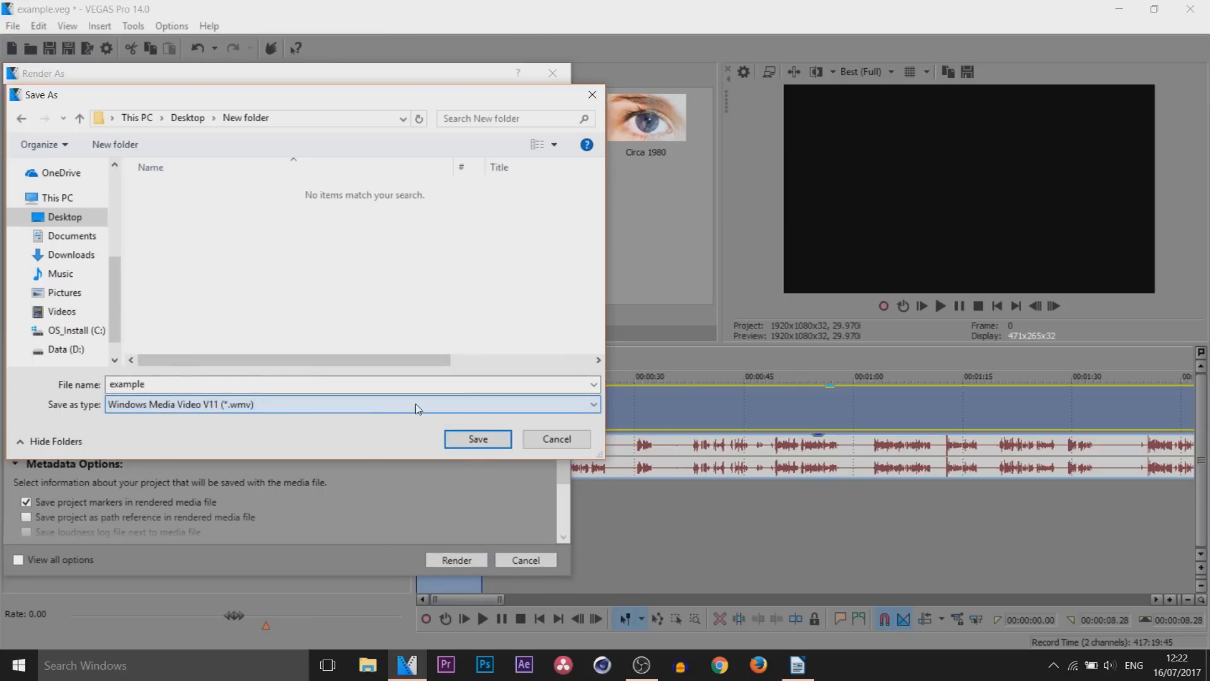
{"action": "left_click", "coordinate": [478, 439]}
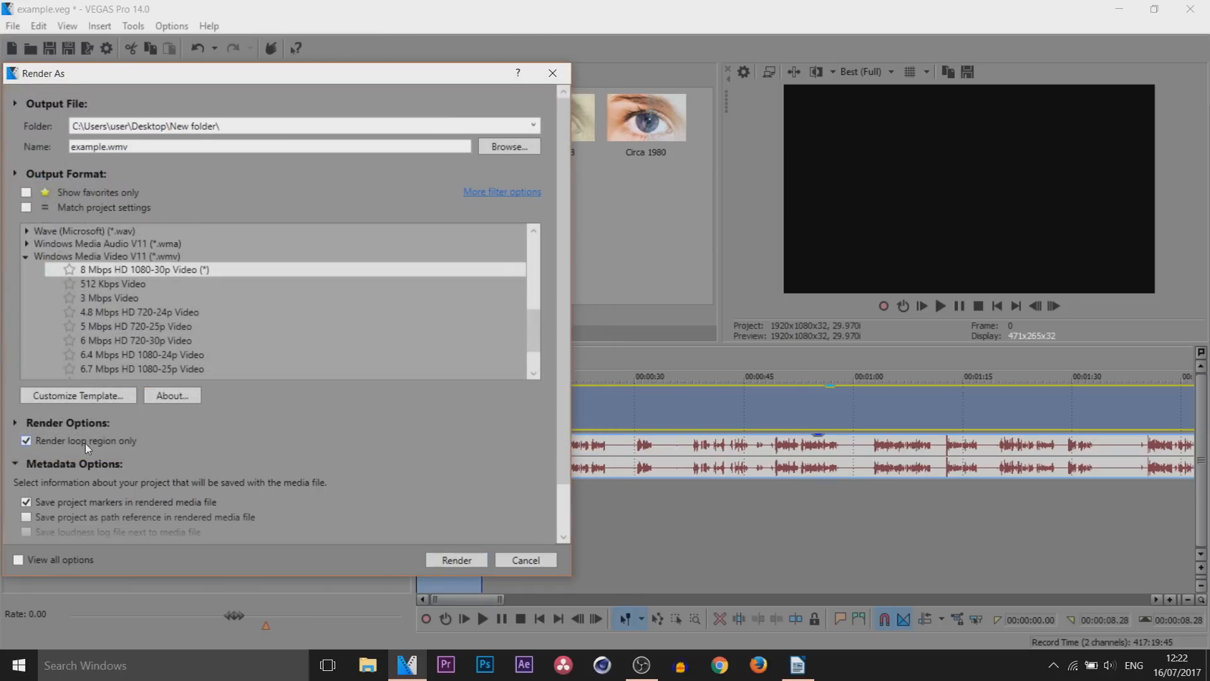
Move the Render As window clear of the selected timeline region and render only the loop region
{"action": "left_click_drag", "start_coordinate": [292, 76], "coordinate": [937, 67]}
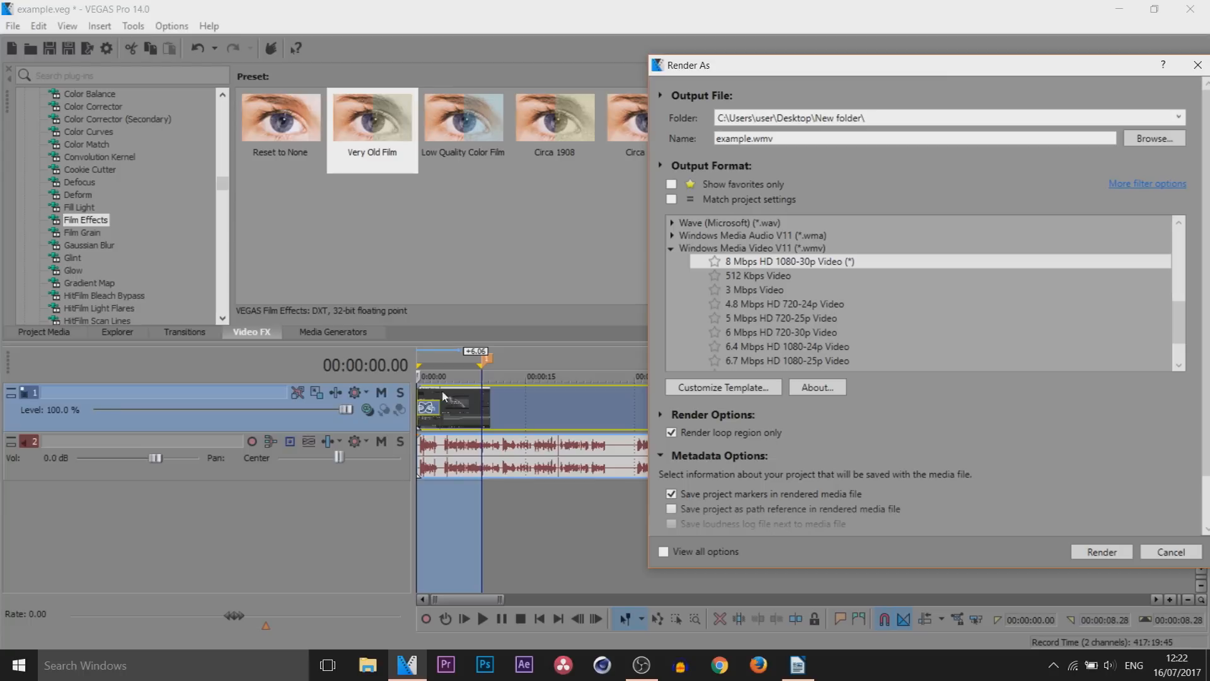
{"action": "scroll", "coordinate": [917, 481], "scroll_direction": "down", "scroll_amount": 2}
{"action": "left_click", "coordinate": [1101, 552]}
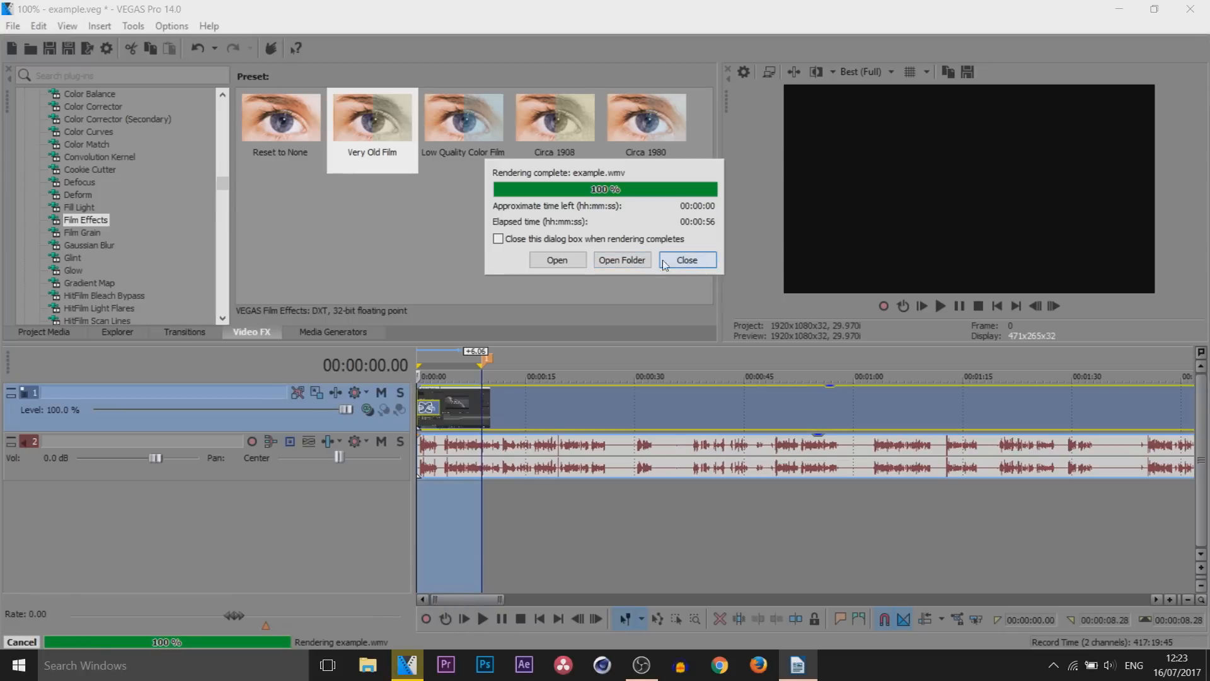
Open the output folder in File Explorer and play the rendered example WMV file with its sound muted
{"action": "left_click", "coordinate": [622, 259]}
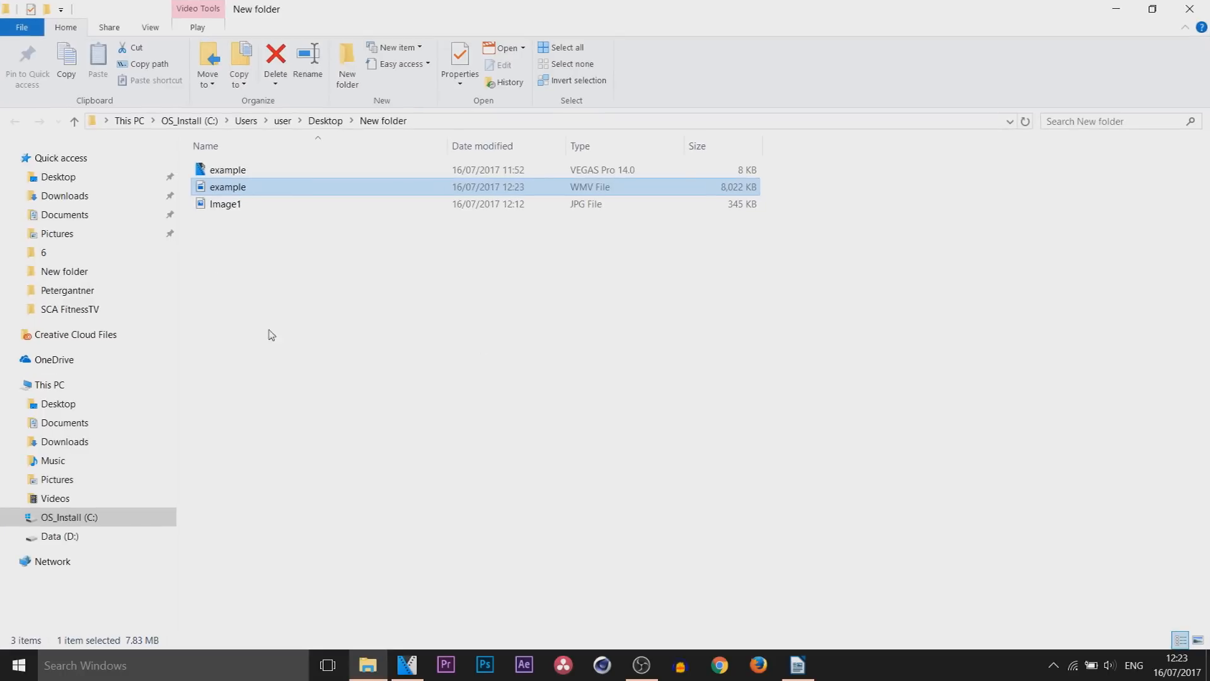
{"action": "double_click", "coordinate": [249, 192]}
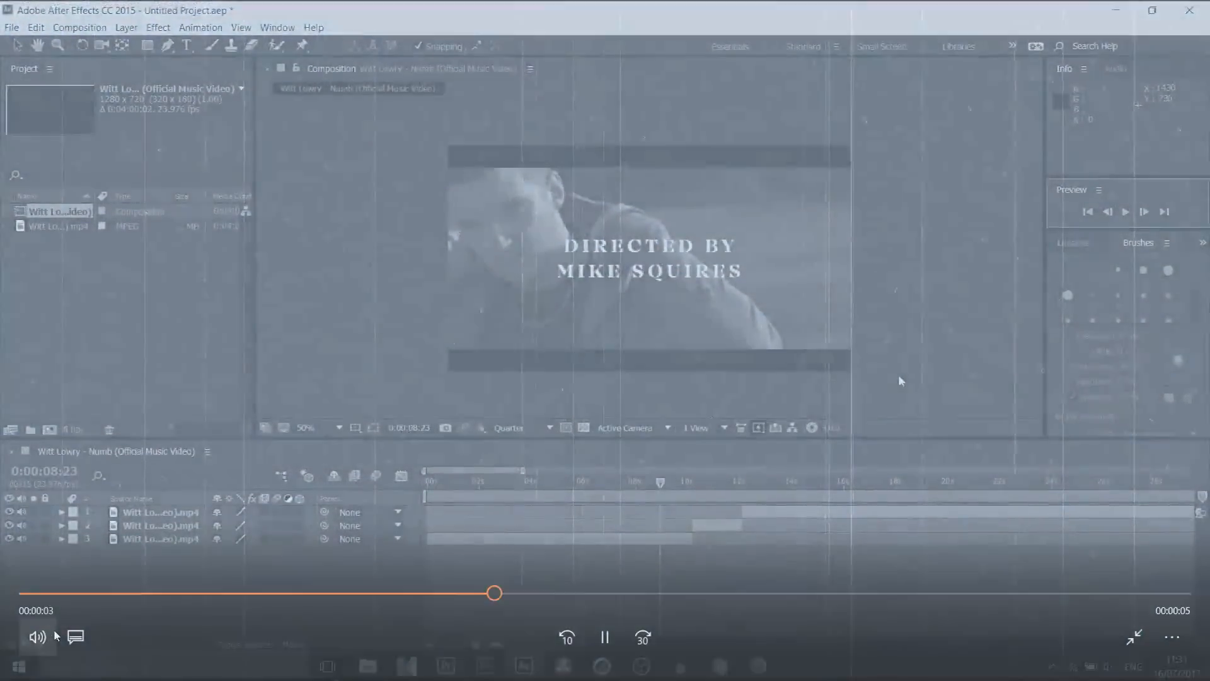
{"action": "left_click", "coordinate": [38, 637]}
{"action": "left_click_drag", "start_coordinate": [196, 585], "coordinate": [0, 570]}
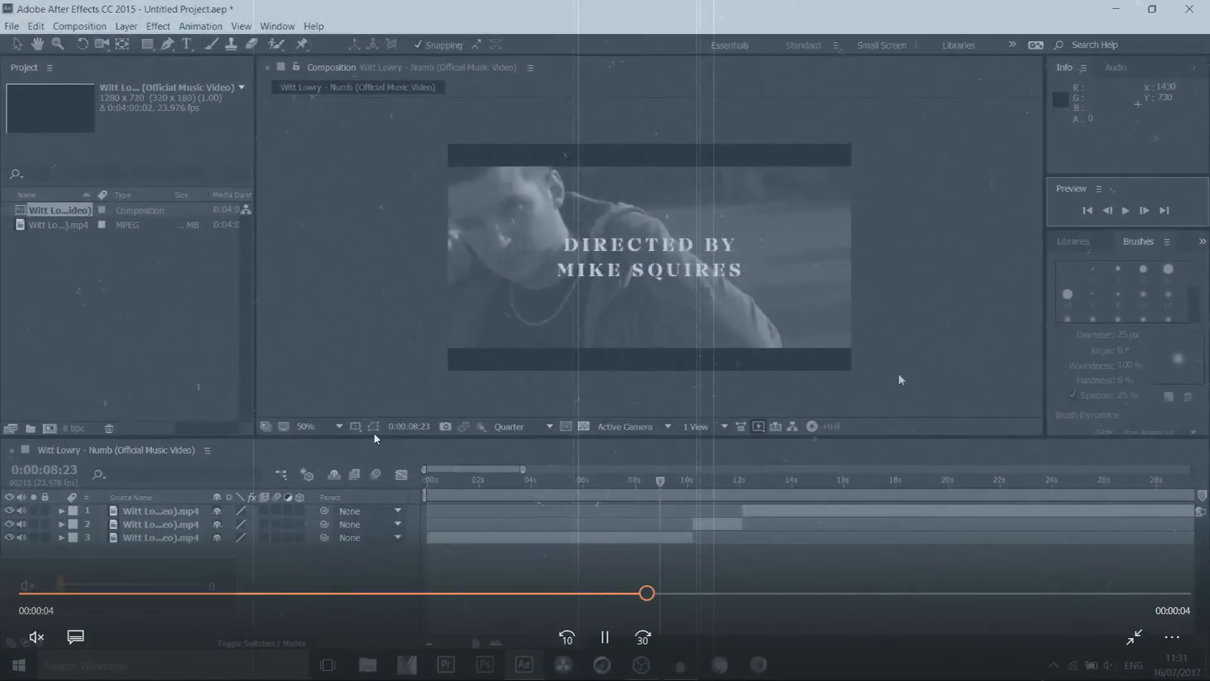